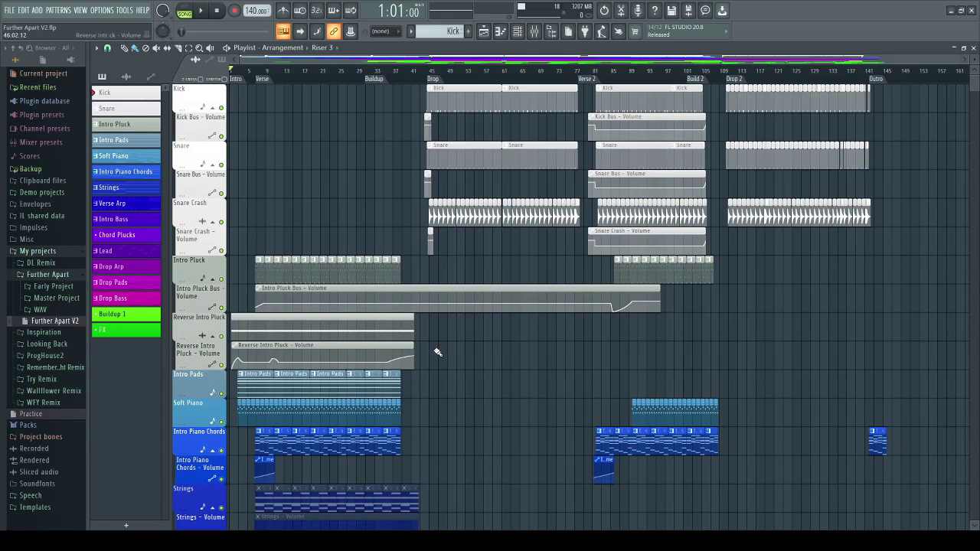
# - Solo the Intro Pluck track and play it from just before the Verse marker
pyautogui.moveTo(956, 60); pyautogui.dragTo(891, 65)
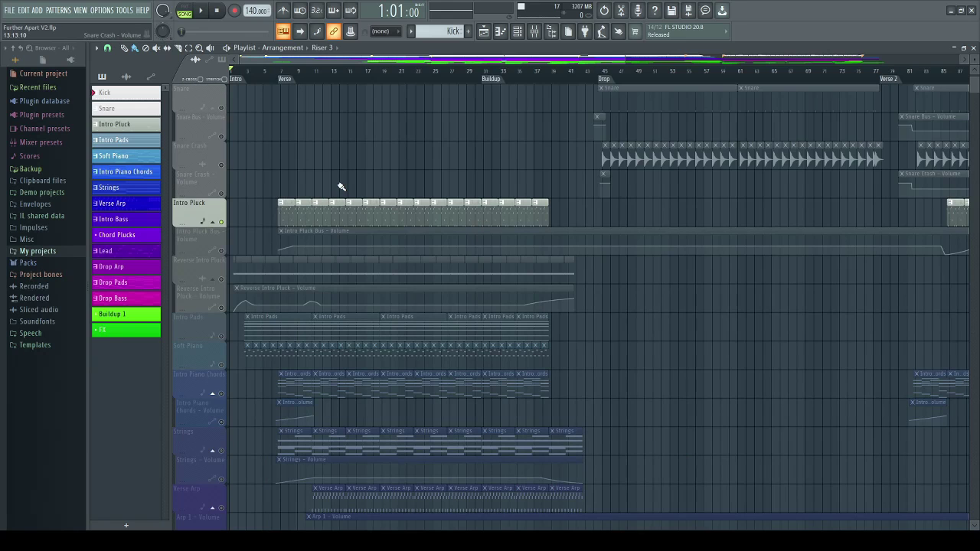
pyautogui.scroll(3, 280, 78)
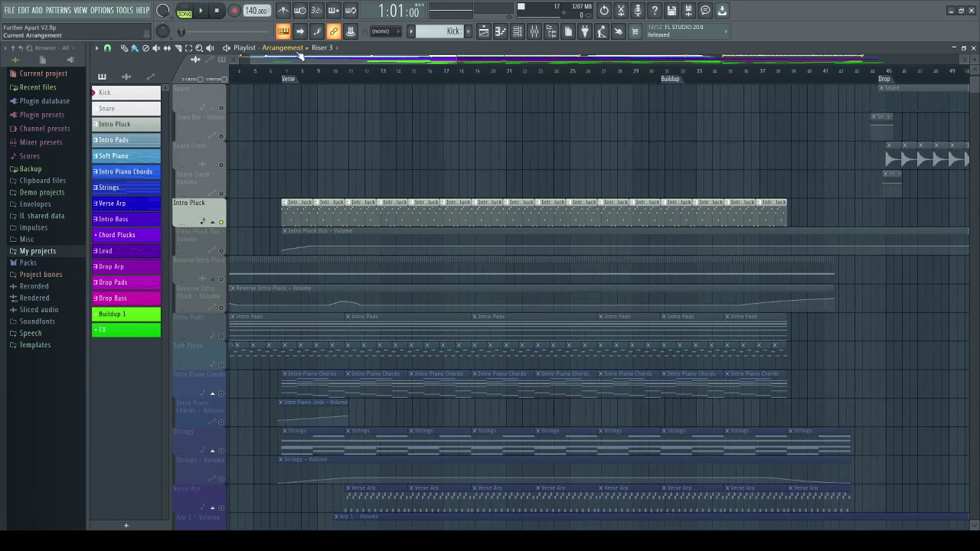
pyautogui.moveTo(295, 58)
pyautogui.mouseDown()
pyautogui.moveTo(469, 65)
pyautogui.moveTo(397, 61)
pyautogui.mouseUp()
pyautogui.scroll(-1, 308, 79)
pyautogui.scroll(4, 307, 79)
pyautogui.scroll(2, 365, 81)
pyautogui.click(314, 79)
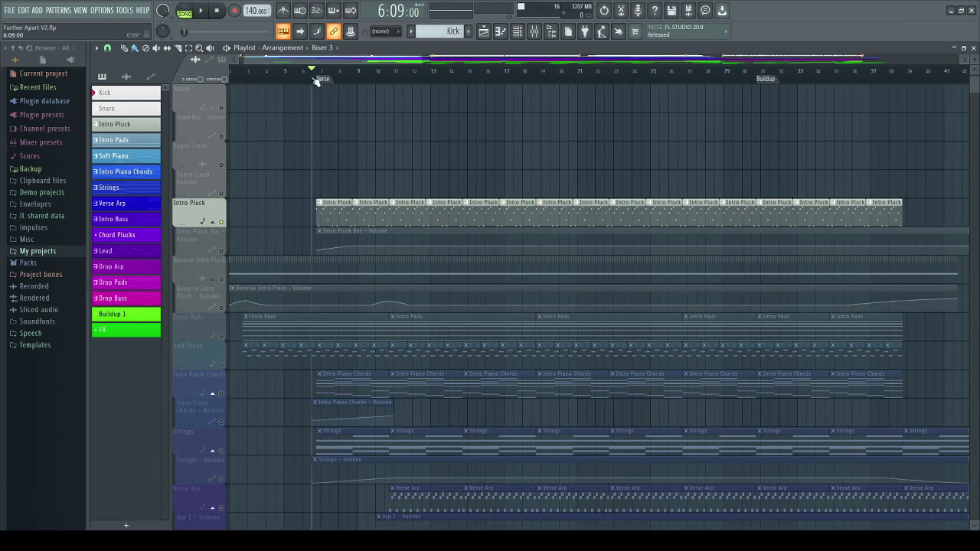
pyautogui.press('space')
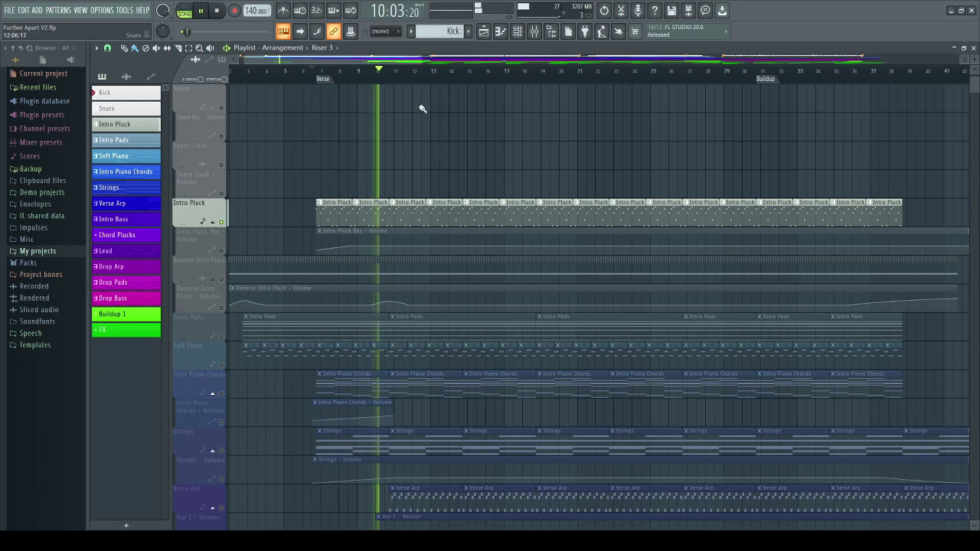
pyautogui.press('space')
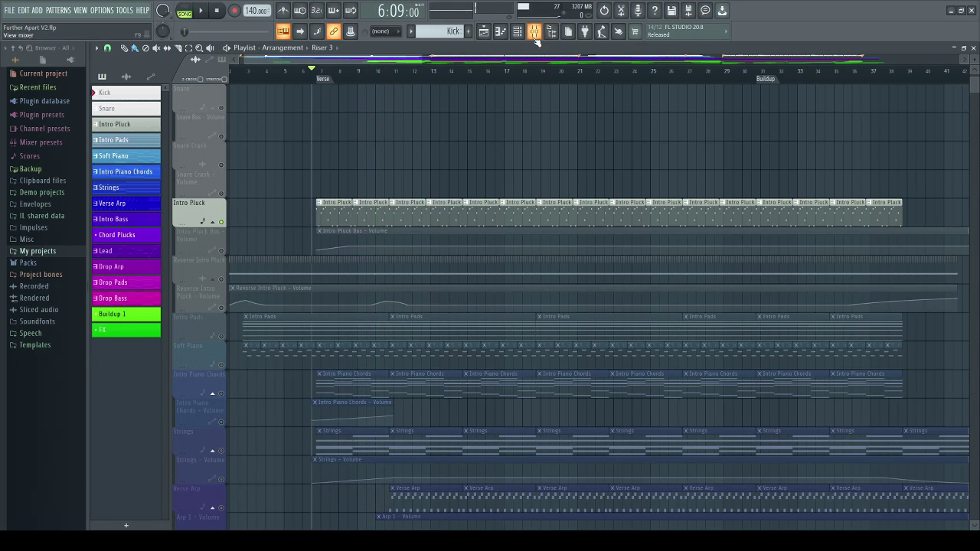
# - Examine the FLEX instrument presets used by the Intro Pluck 1, Intro Pluck 2 and Intro Pluck 3 layers
pyautogui.click(534, 31)
pyautogui.scroll(-3, 539, 116)
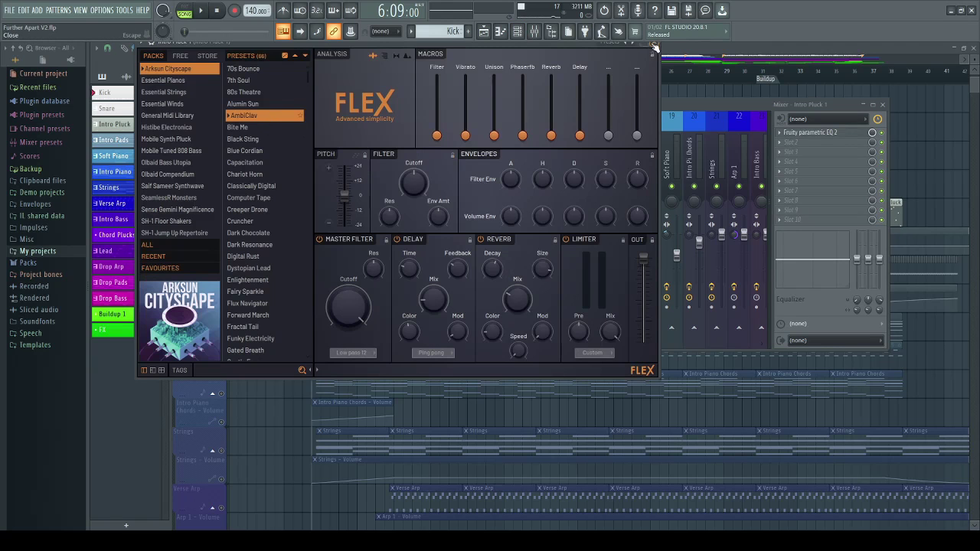
pyautogui.click(653, 45)
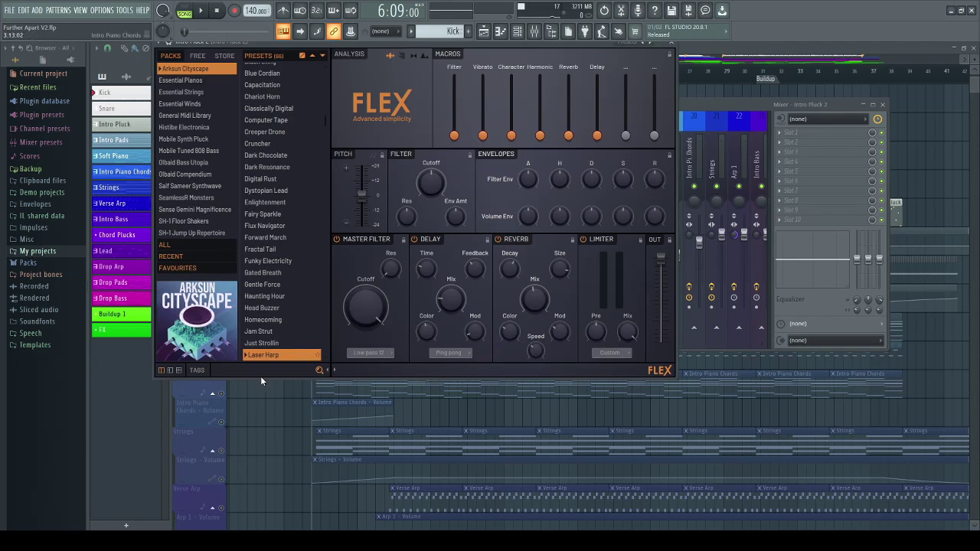
pyautogui.click(670, 54)
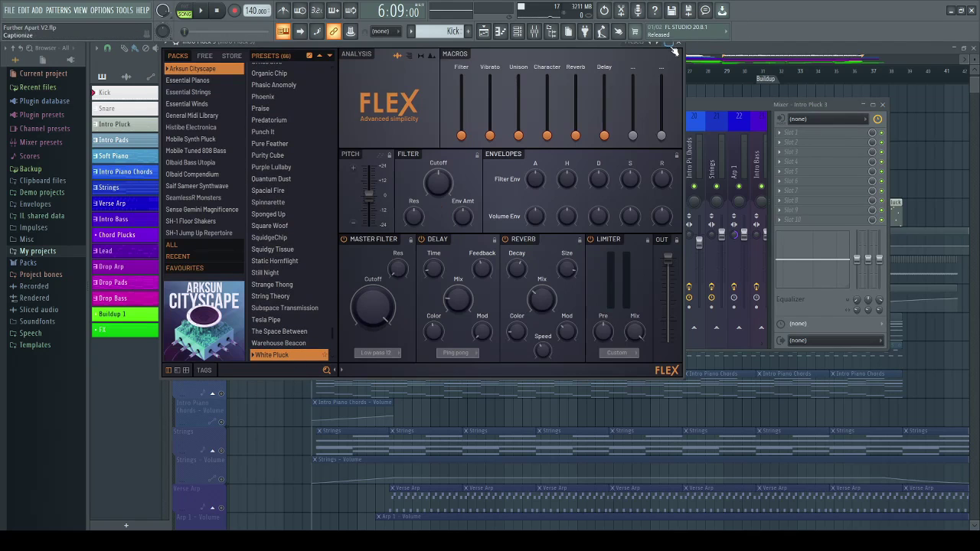
pyautogui.click(676, 54)
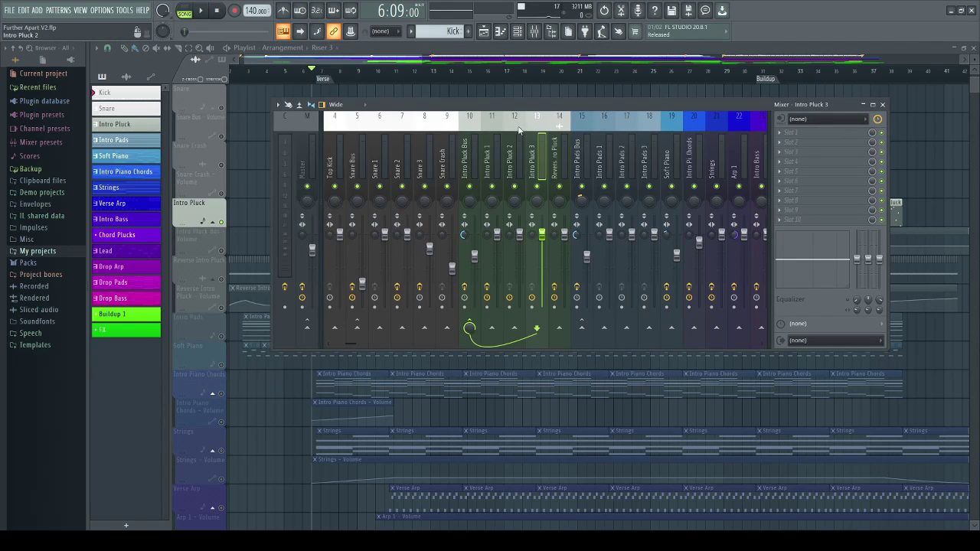
# - Review the mixer effects and routing of the Intro Pluck Bus and its three pluck tracks, and close the mixer
pyautogui.click(474, 118)
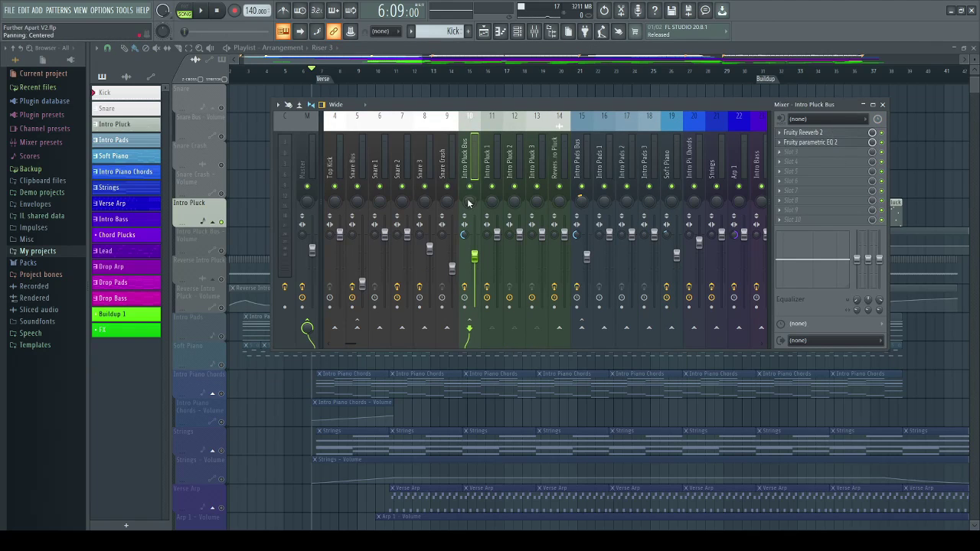
pyautogui.click(496, 121)
pyautogui.click(515, 120)
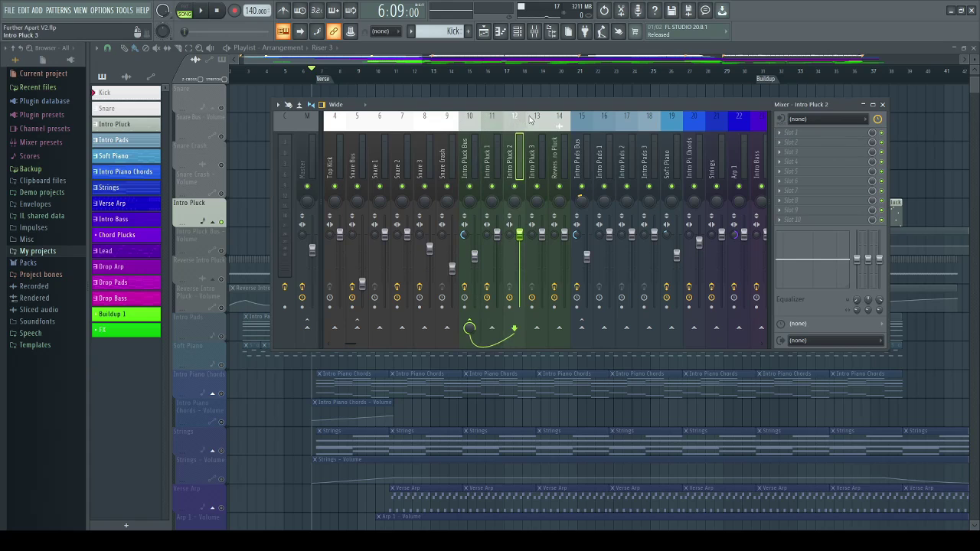
pyautogui.click(535, 121)
pyautogui.click(479, 119)
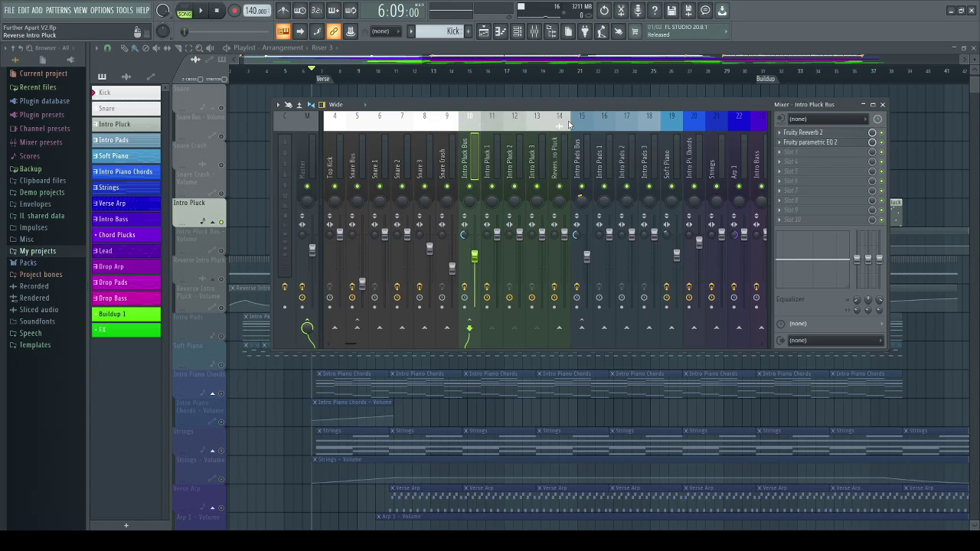
pyautogui.click(882, 104)
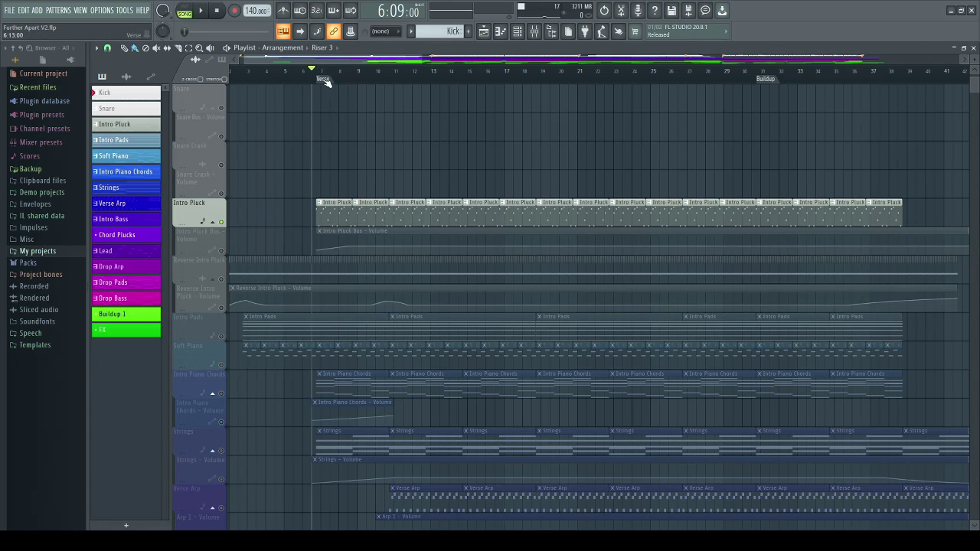
# - Replay the opening of the soloed Intro Pluck pattern from bar 6, just ahead of the Verse
pyautogui.scroll(-3, 327, 83)
pyautogui.scroll(3, 327, 83)
pyautogui.moveTo(332, 71); pyautogui.dragTo(307, 61)
pyautogui.click(294, 78)
pyautogui.press('space')
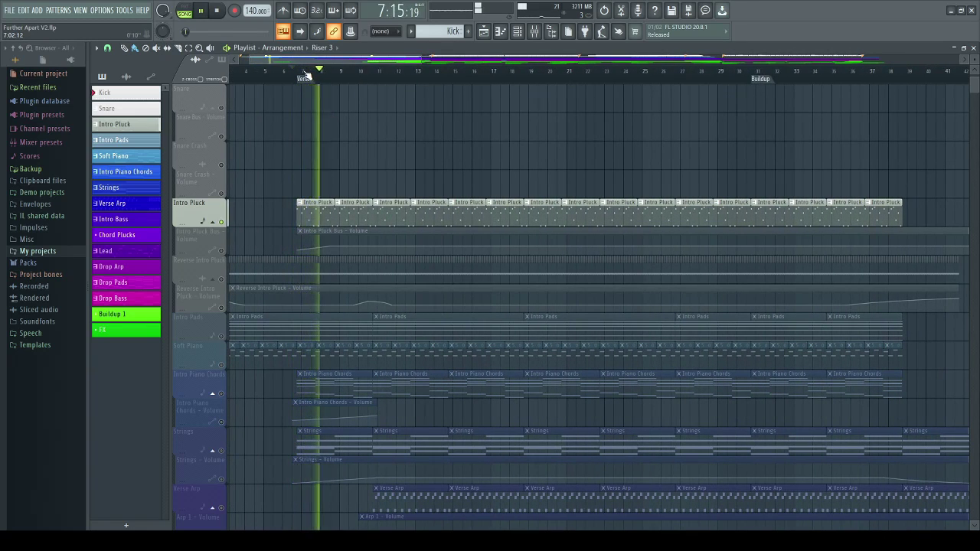
pyautogui.press('space')
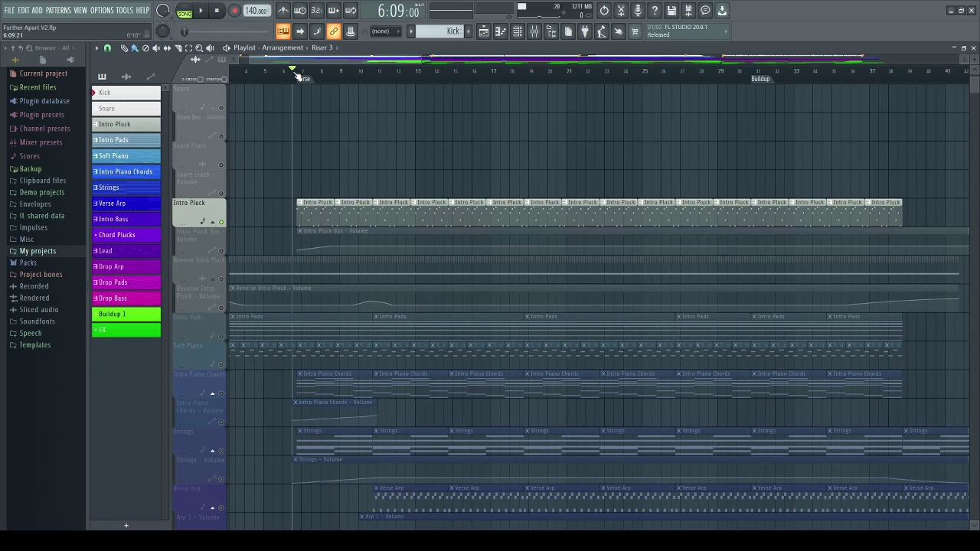
# - Solo the Reverse Intro Pluck track and play it from near the beginning of the intro
pyautogui.moveTo(258, 59); pyautogui.dragTo(237, 63)
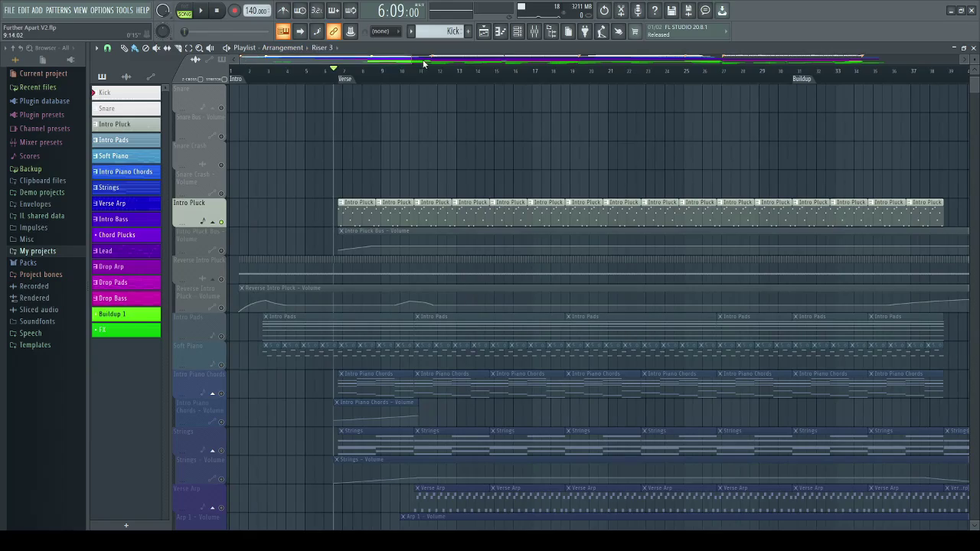
pyautogui.moveTo(413, 61)
pyautogui.mouseDown()
pyautogui.moveTo(869, 85)
pyautogui.moveTo(520, 103)
pyautogui.moveTo(436, 129)
pyautogui.moveTo(391, 115)
pyautogui.moveTo(376, 86)
pyautogui.moveTo(414, 60)
pyautogui.moveTo(416, 68)
pyautogui.mouseUp()
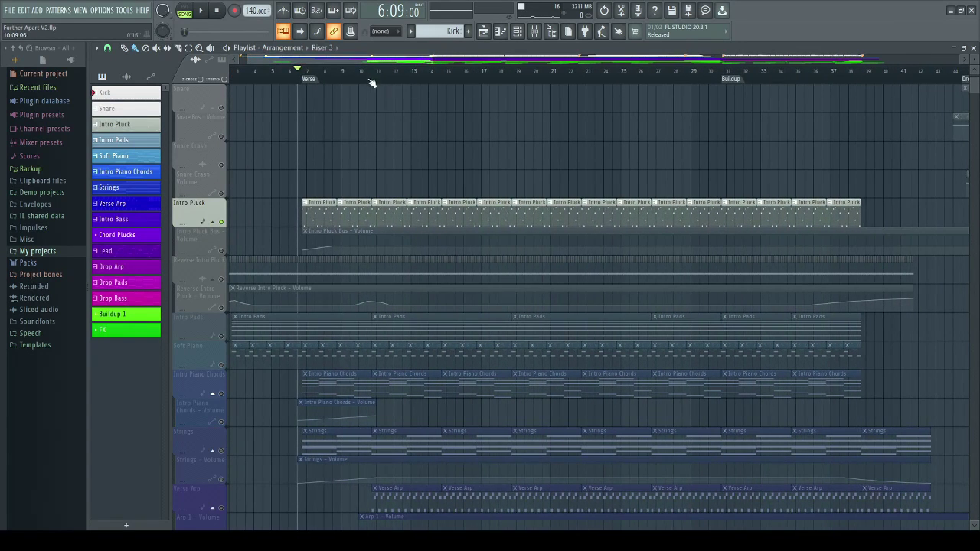
pyautogui.moveTo(336, 59); pyautogui.dragTo(330, 54)
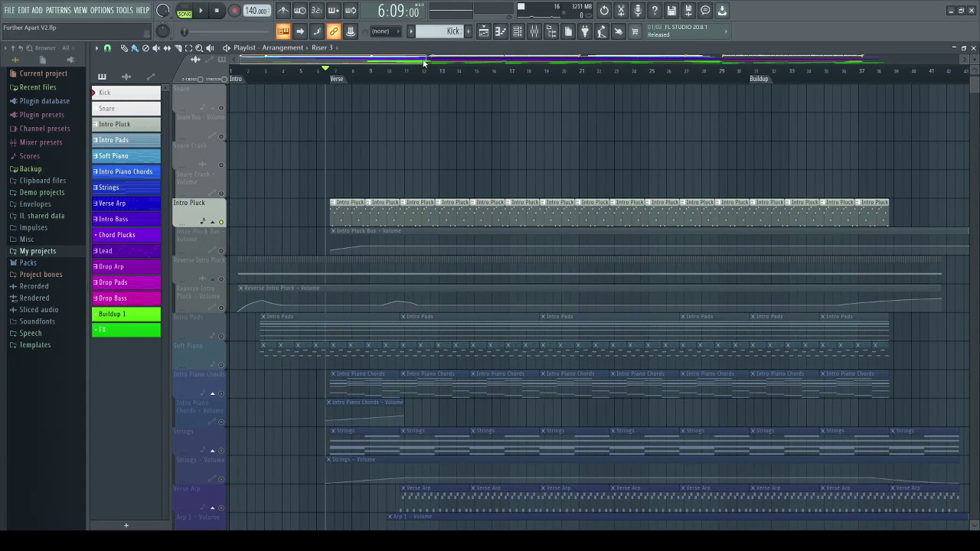
pyautogui.moveTo(424, 63); pyautogui.dragTo(412, 59)
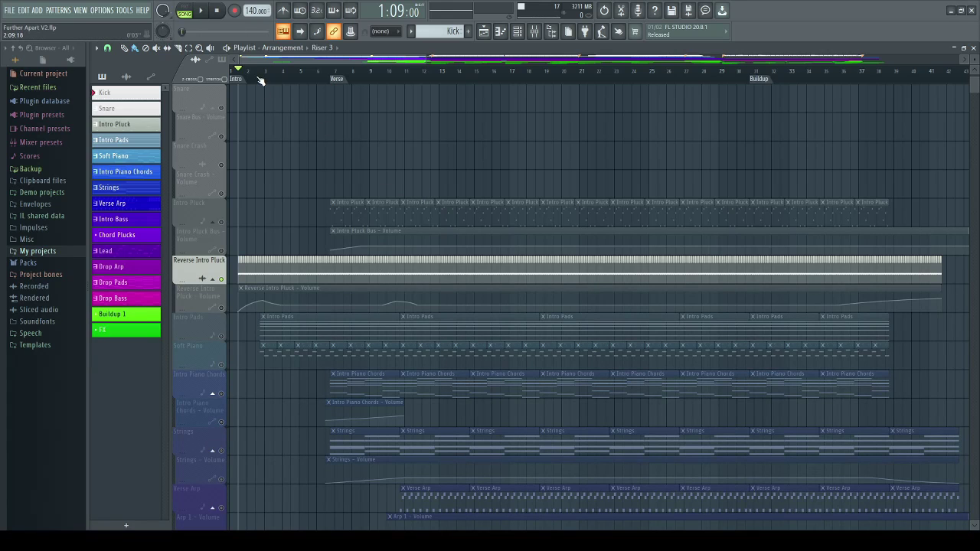
pyautogui.scroll(1, 261, 77)
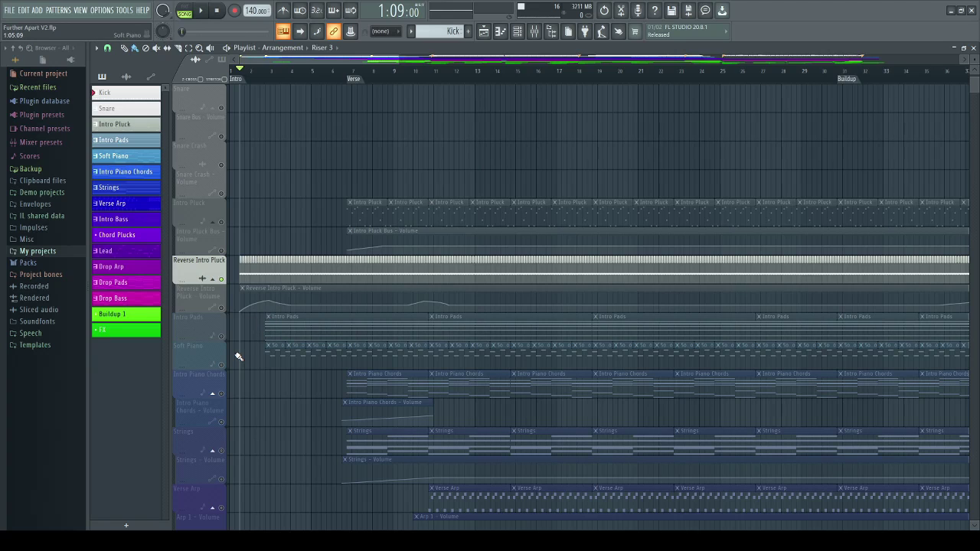
pyautogui.press('space')
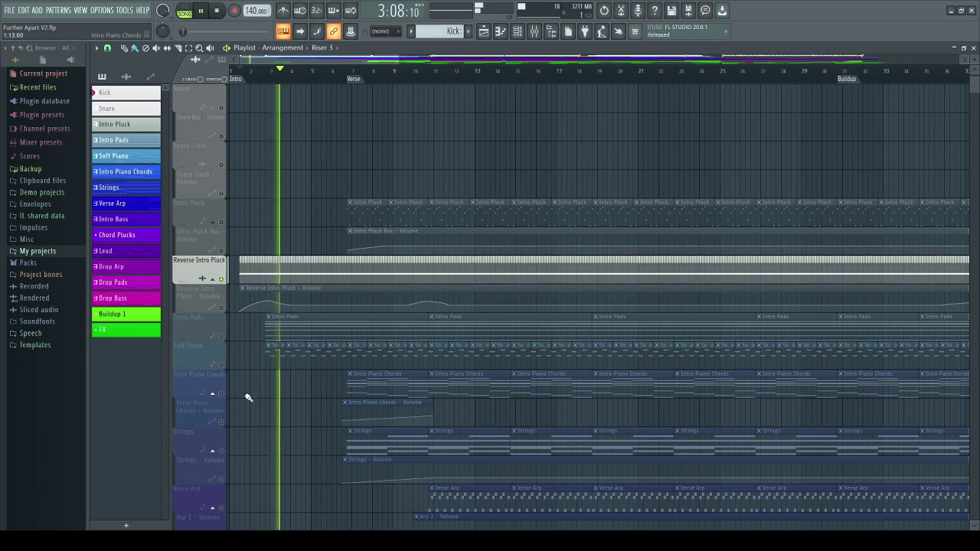
pyautogui.press('space')
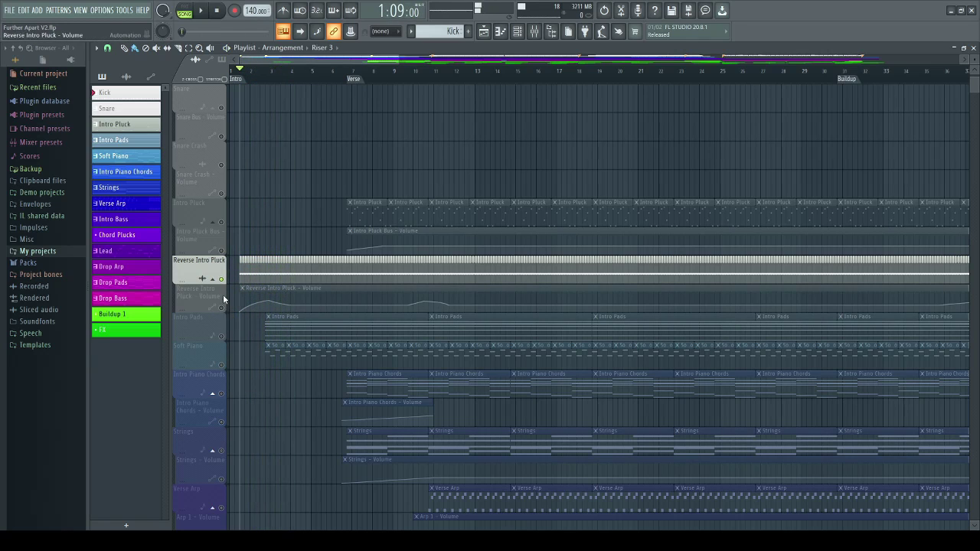
# - Listen to the Reverse Intro Pluck together with its volume automation track, and restore all the other tracks from solo
pyautogui.click(222, 305)
pyautogui.press('space')
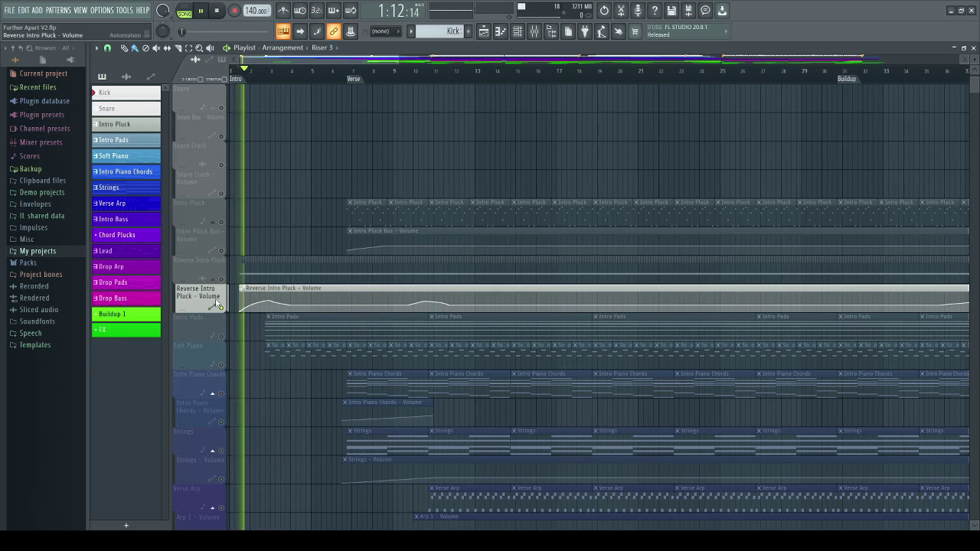
pyautogui.press('space')
pyautogui.click(224, 281)
pyautogui.press('space')
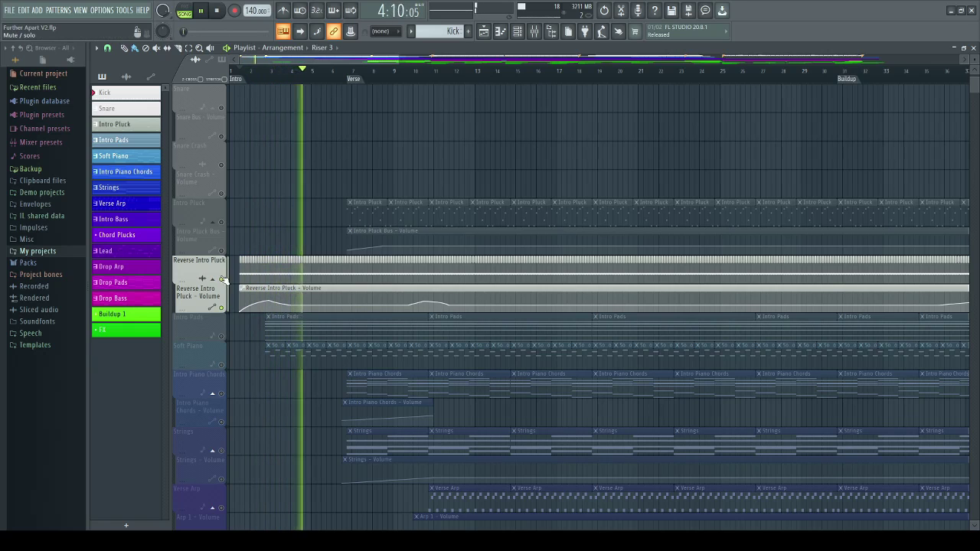
pyautogui.click(225, 282)
pyautogui.press('space')
pyautogui.click(223, 280)
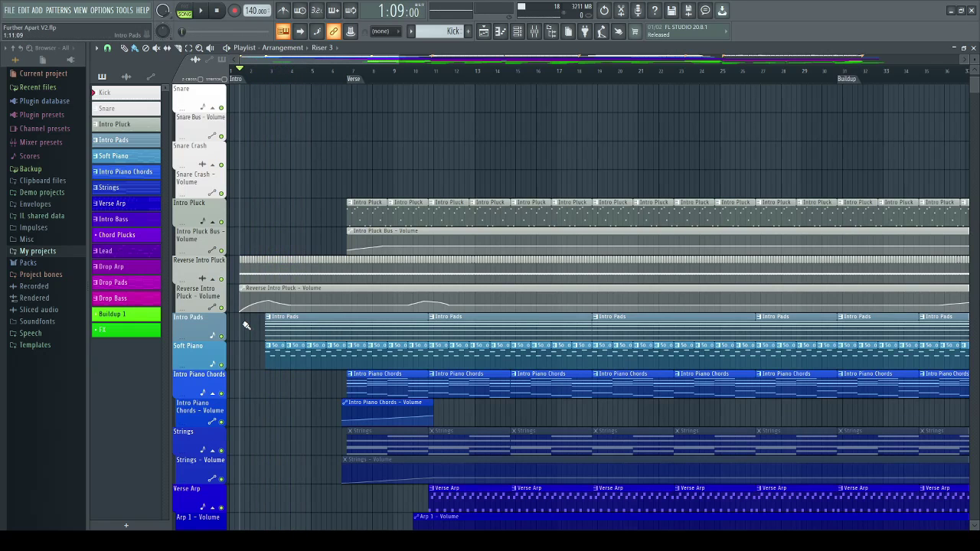
# - Inspect the Reverse Intro Pluck mixer track's effects, including the Fruity Reeverb 2 settings, and close the mixer
pyautogui.click(534, 31)
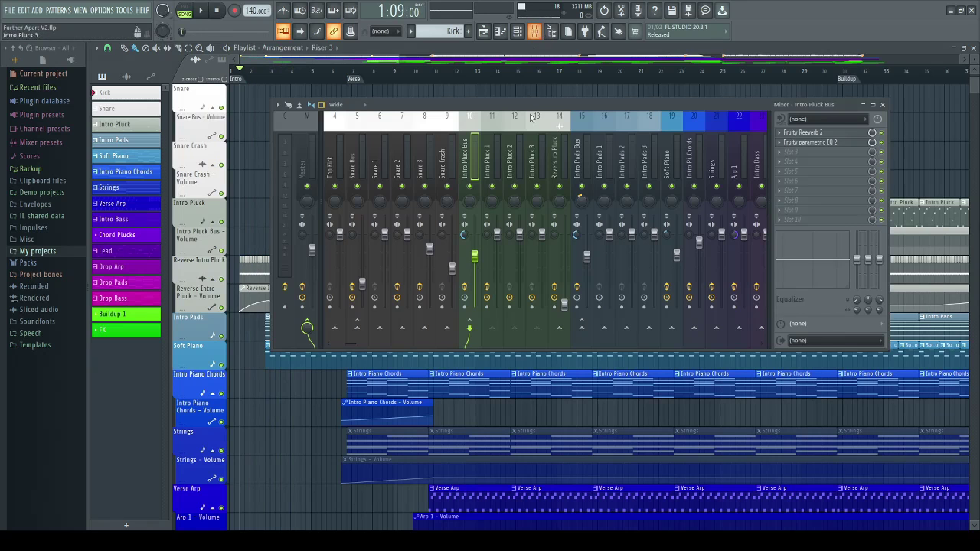
pyautogui.click(558, 130)
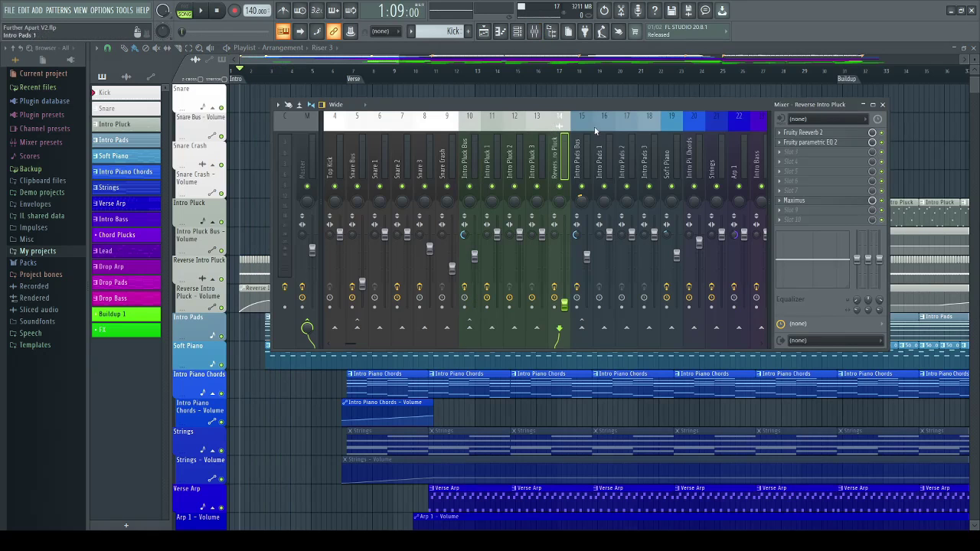
pyautogui.click(804, 133)
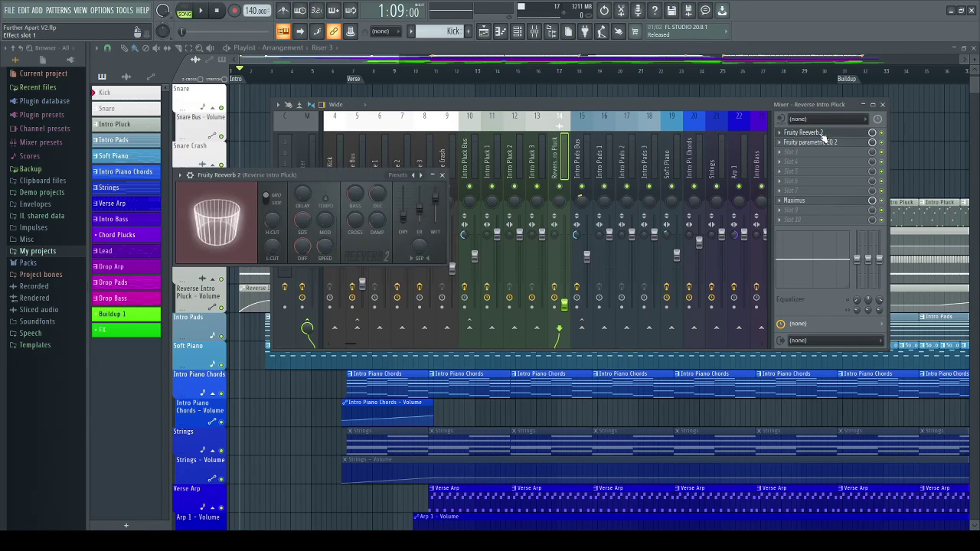
pyautogui.click(443, 175)
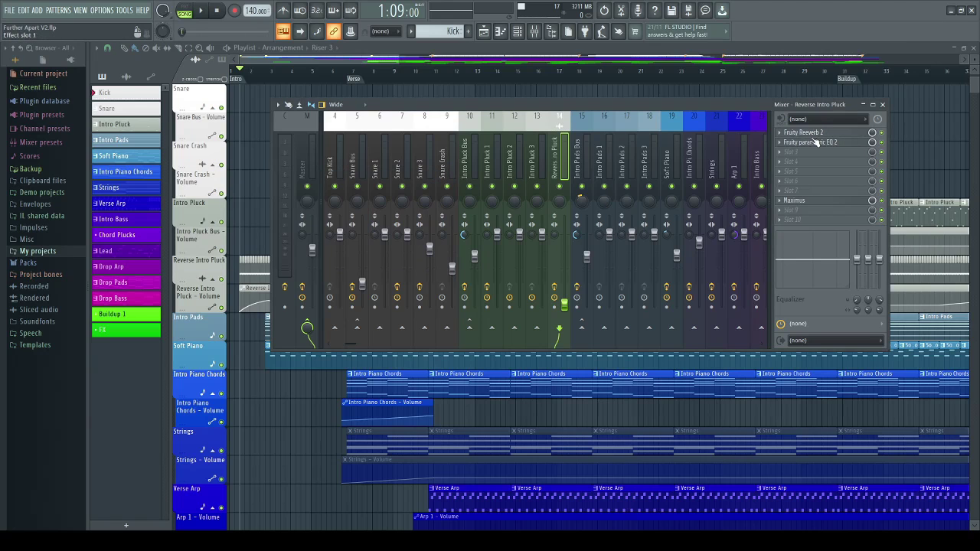
pyautogui.click(881, 105)
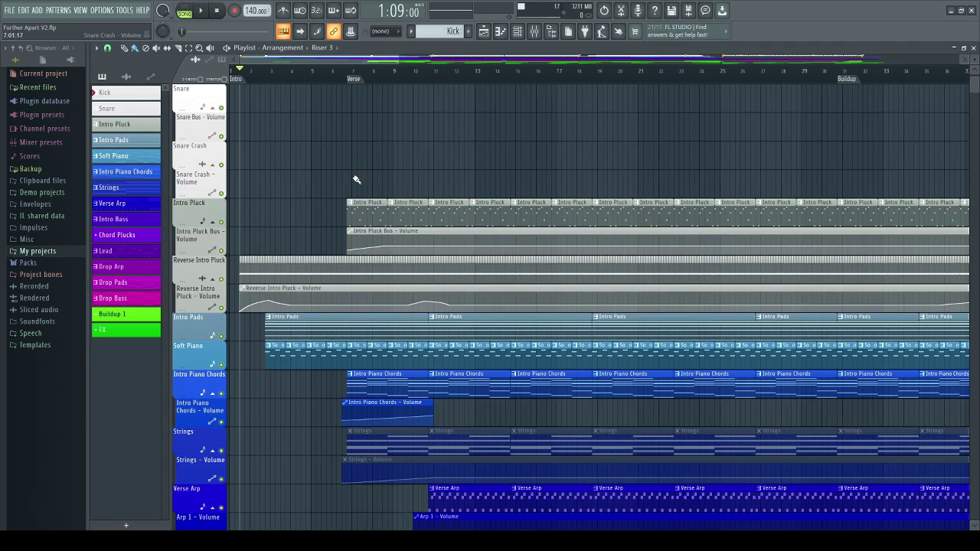
# - Solo the Intro Pads track and examine its Spitfire Audio instrument preset
pyautogui.scroll(1, 269, 97)
pyautogui.scroll(-2, 282, 104)
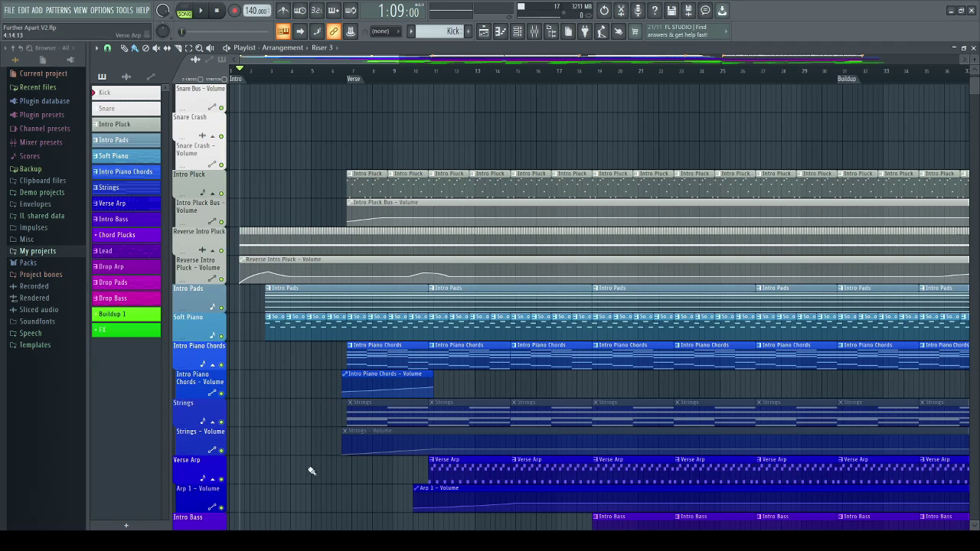
pyautogui.scroll(-3, 297, 340)
pyautogui.scroll(3, 300, 341)
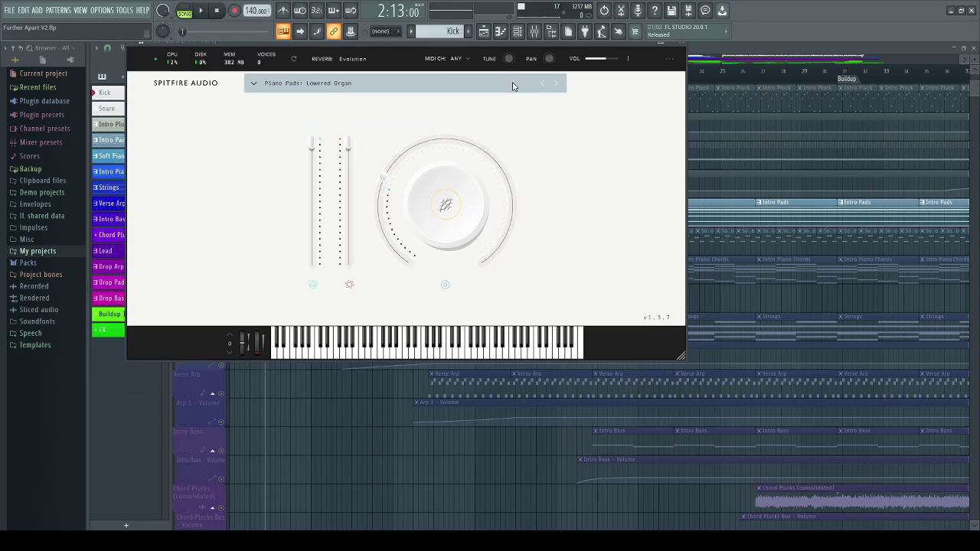
pyautogui.click(687, 46)
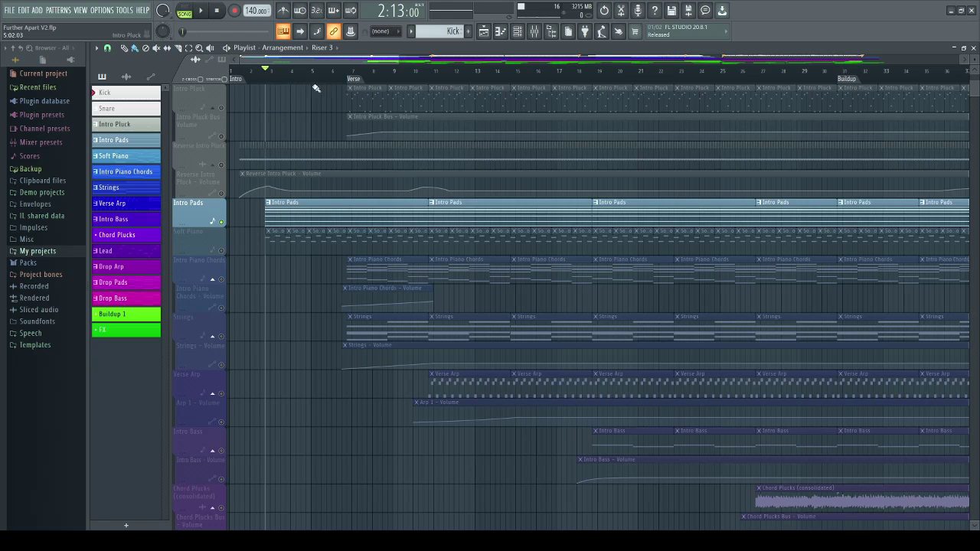
# - Play the soloed Intro Pads from bar 2 and bring up the mixer to view the pad tracks
pyautogui.press('space')
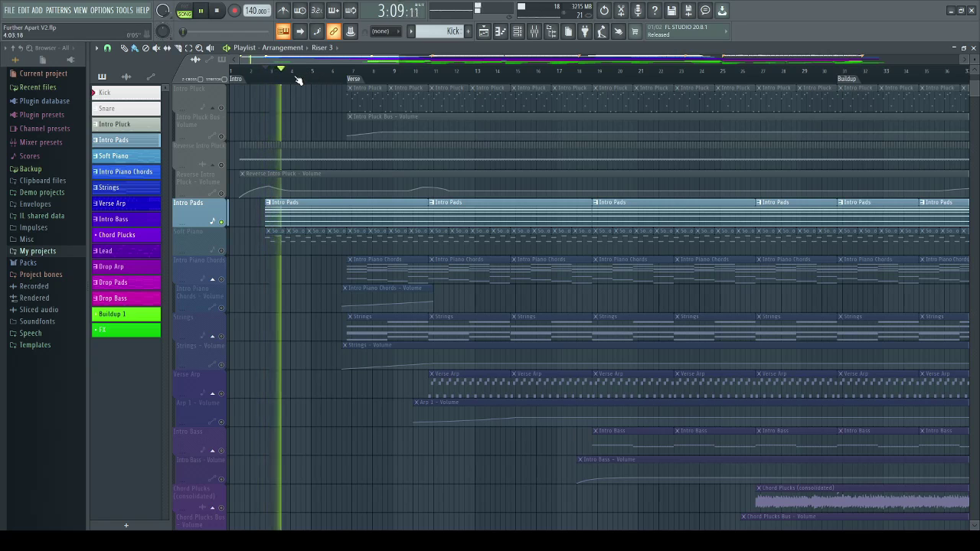
pyautogui.click(535, 33)
pyautogui.press('space')
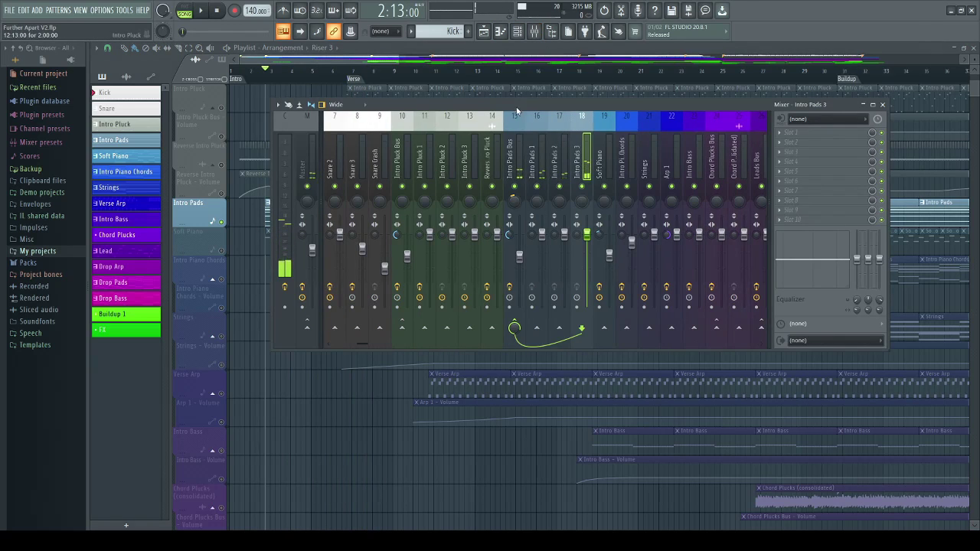
# - Inspect the Fruity parametric EQ 2 on the Intro Pads Bus mixer track, and close the mixer
pyautogui.click(513, 128)
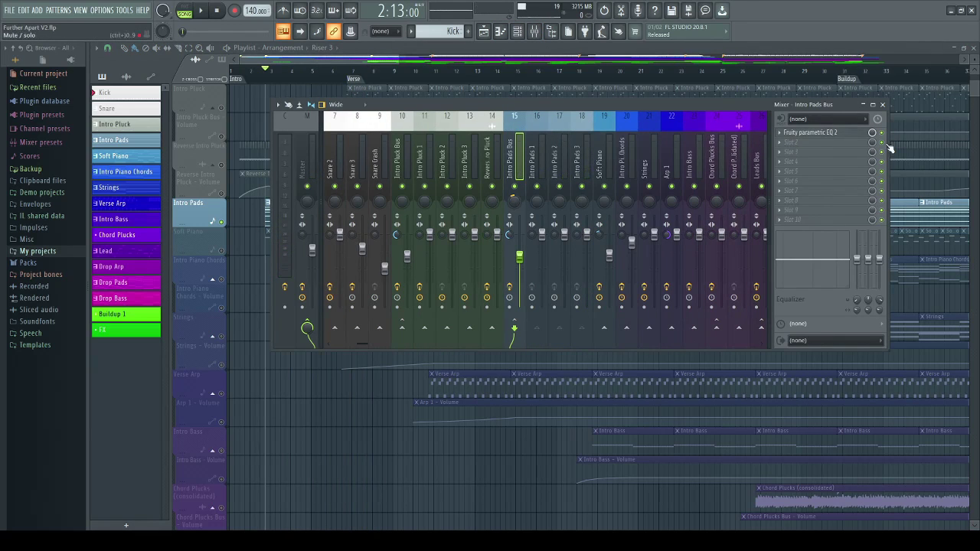
pyautogui.click(819, 132)
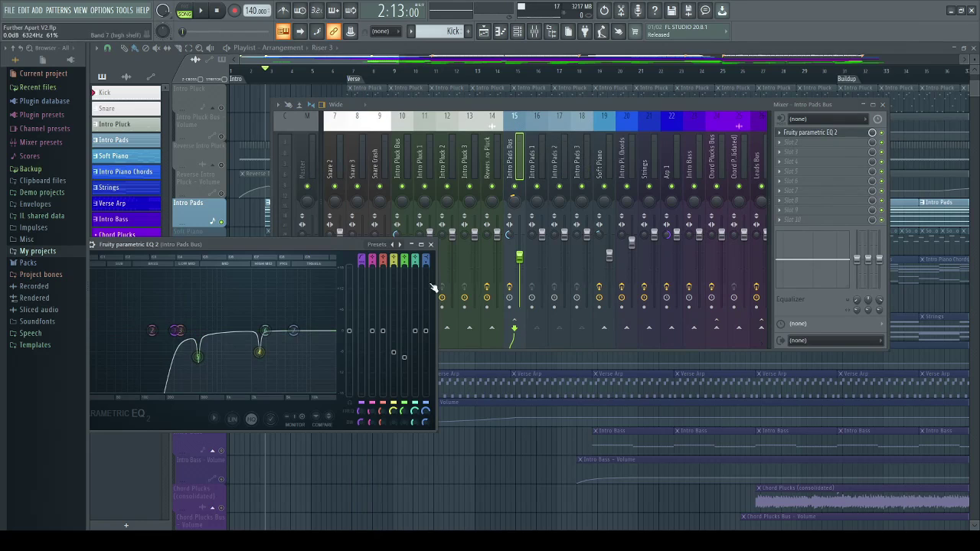
pyautogui.click(430, 244)
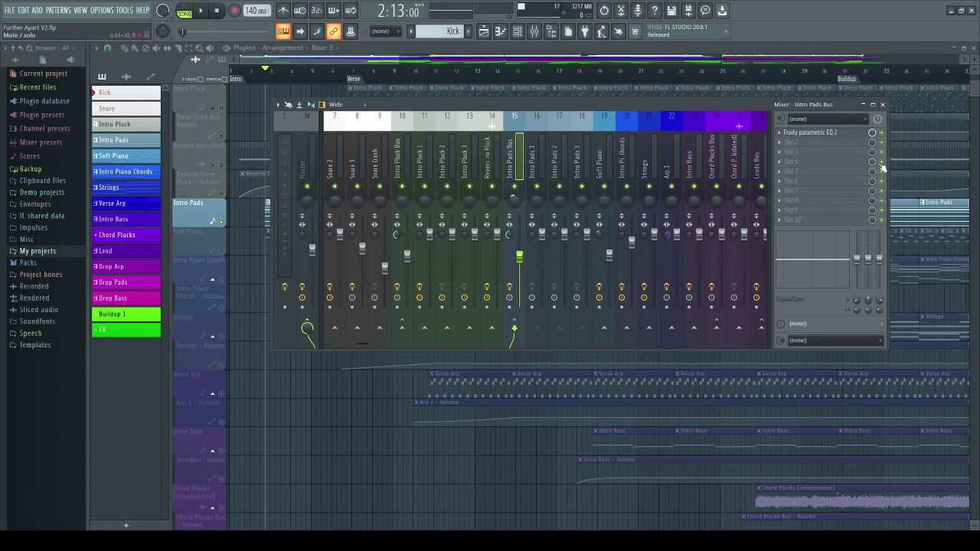
pyautogui.click(882, 104)
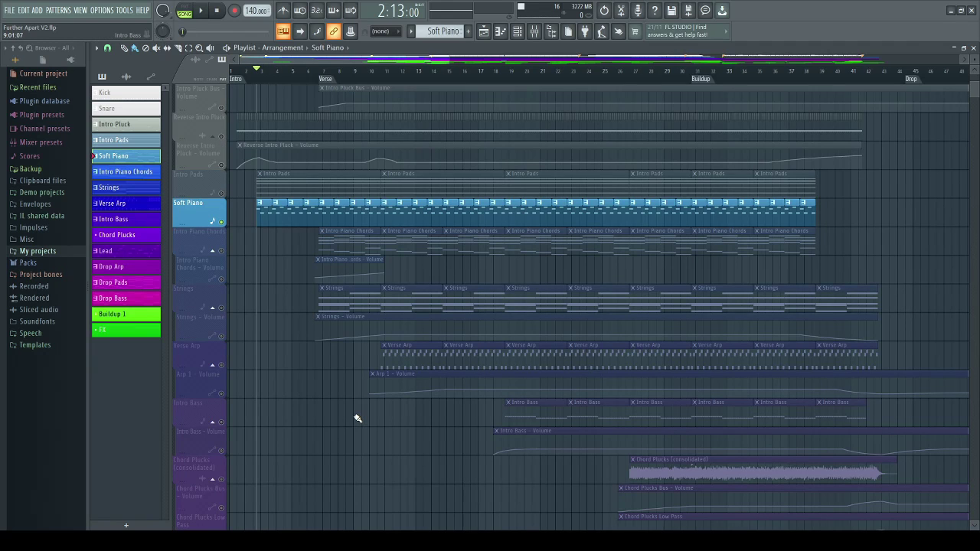
# - Examine the Soft Piano notes in the piano roll and the placement of its clips in the playlist
pyautogui.doubleClick(272, 214)
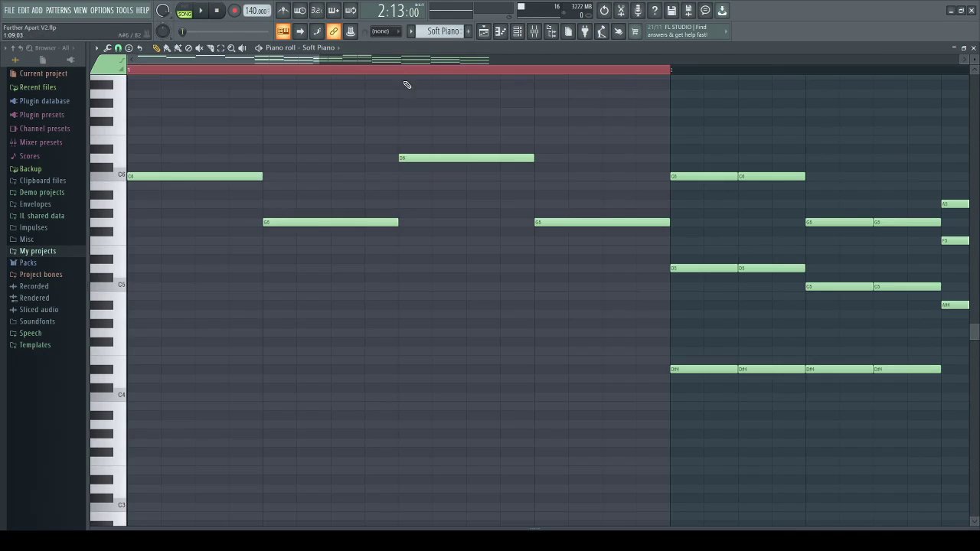
pyautogui.click(974, 49)
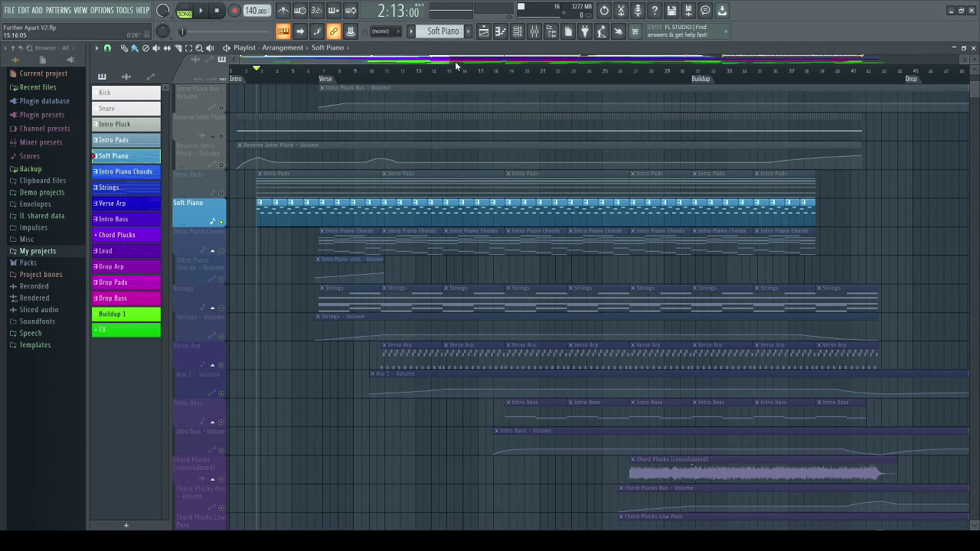
pyautogui.scroll(-4, 455, 61)
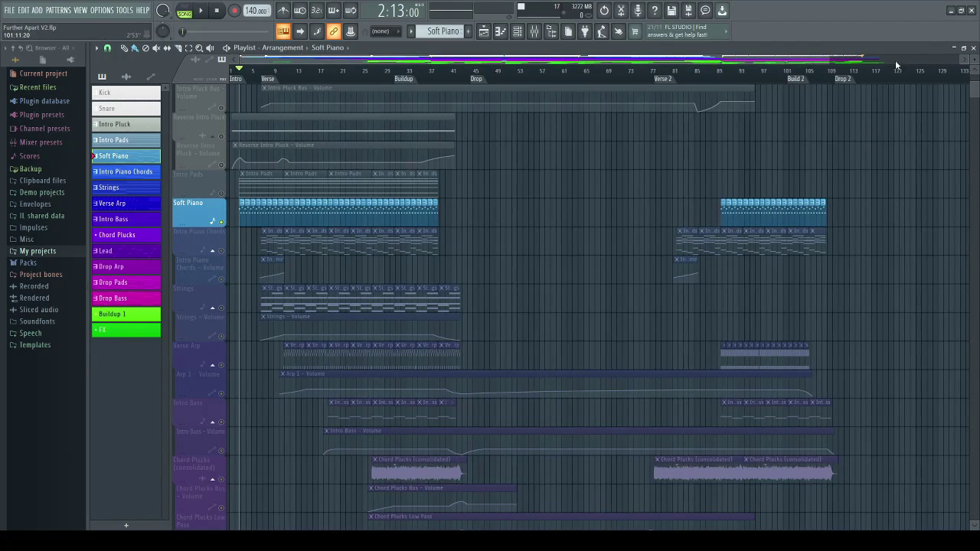
pyautogui.moveTo(827, 56); pyautogui.dragTo(547, 56)
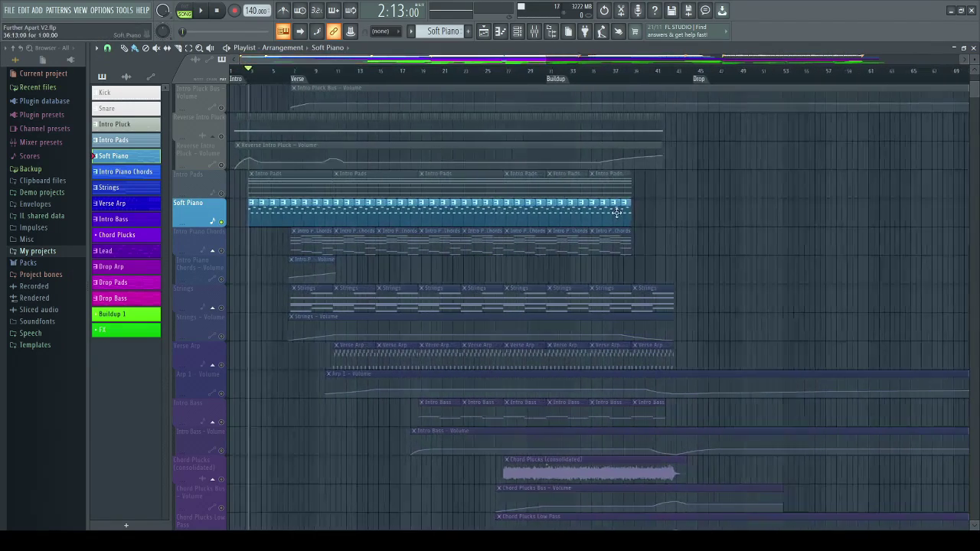
pyautogui.scroll(3, 357, 214)
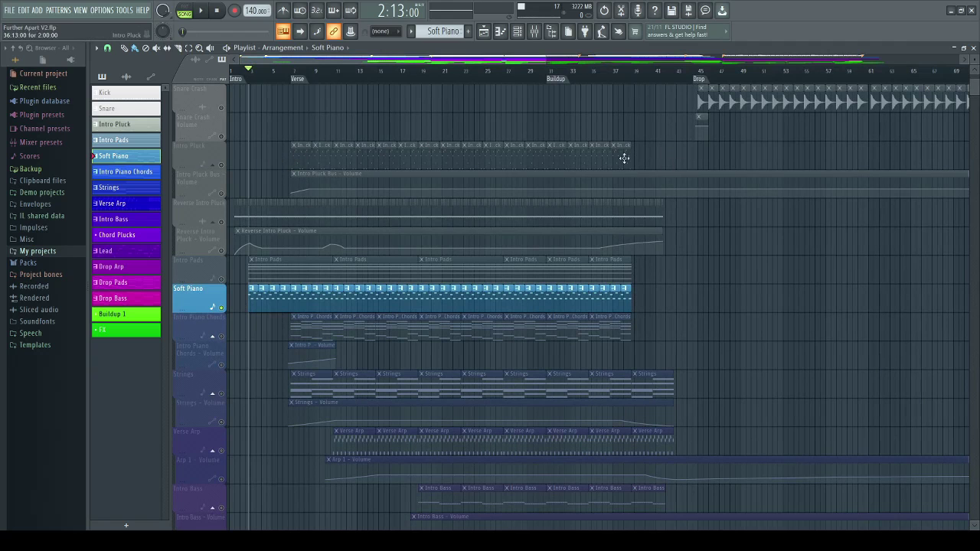
pyautogui.scroll(-3, 793, 431)
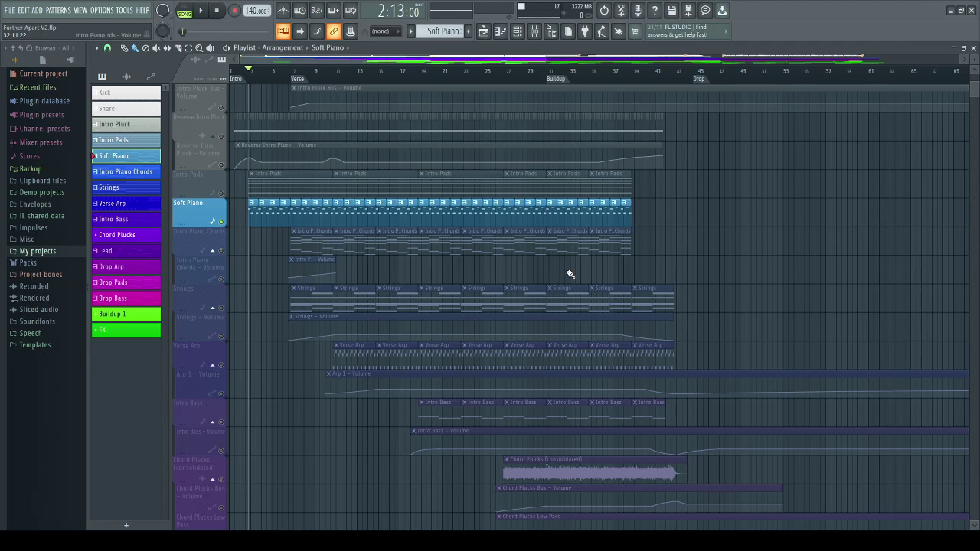
# - Inspect the Soft Piano mixer track's Fruity parametric EQ 2, and close the mixer
pyautogui.click(536, 33)
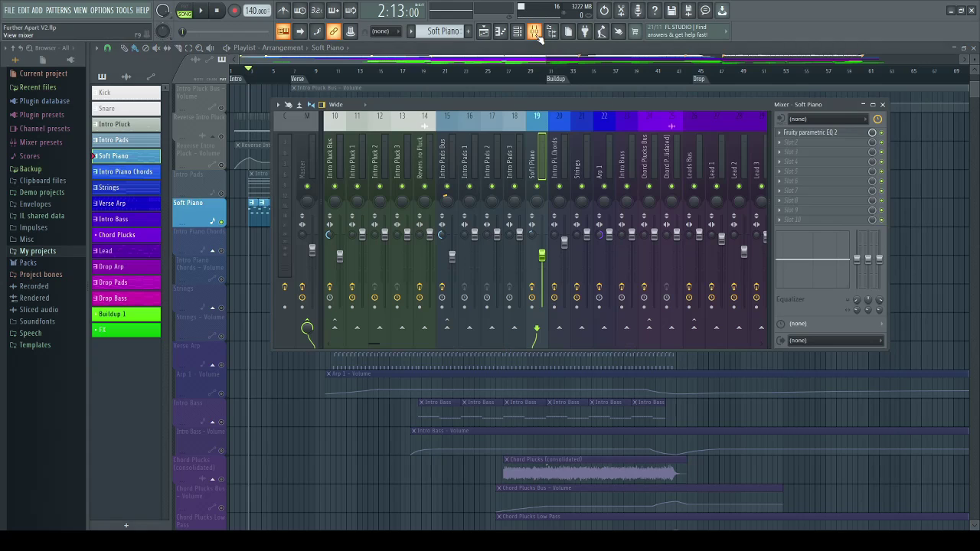
pyautogui.click(802, 133)
pyautogui.click(502, 161)
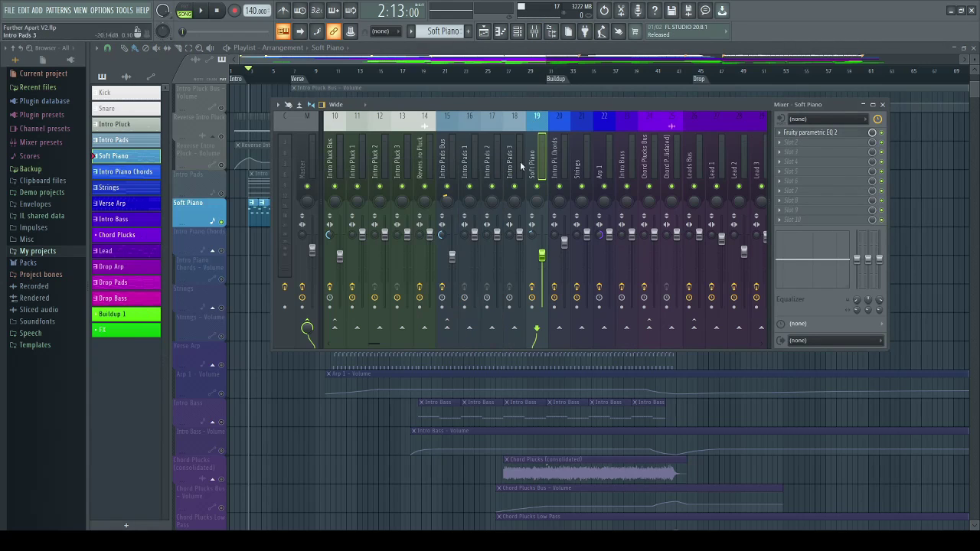
pyautogui.click(882, 104)
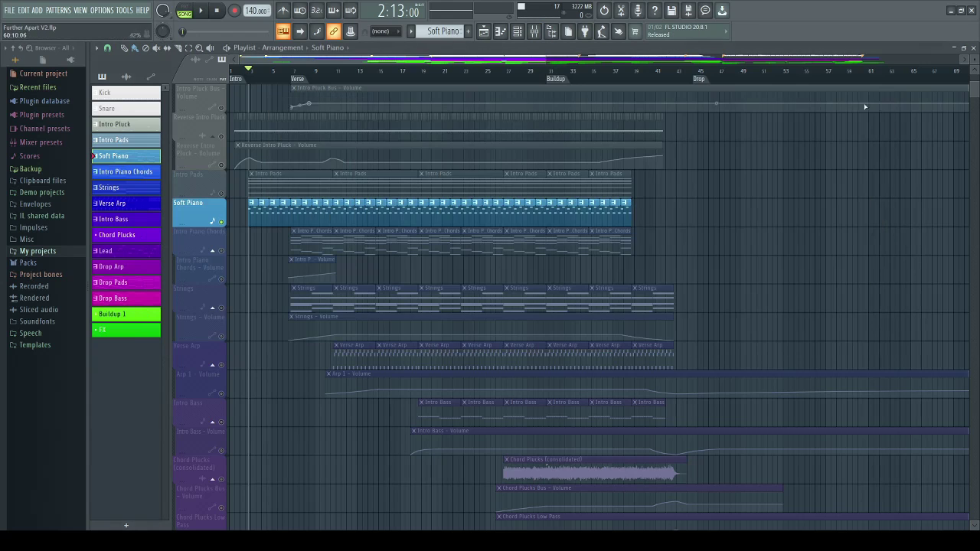
# - Examine the FLEX preset and macro settings of the Soft Piano channel, and close the instrument
pyautogui.click(517, 33)
pyautogui.click(462, 183)
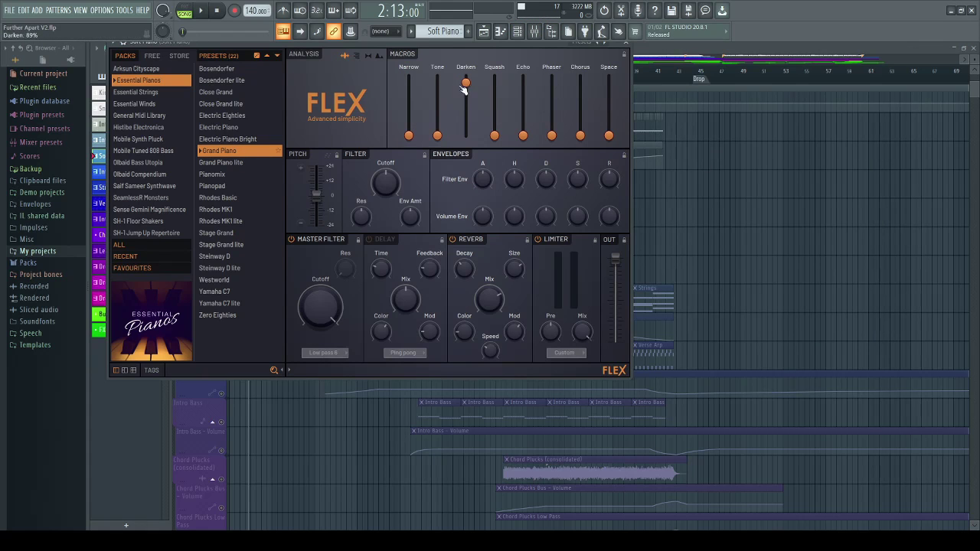
pyautogui.click(624, 42)
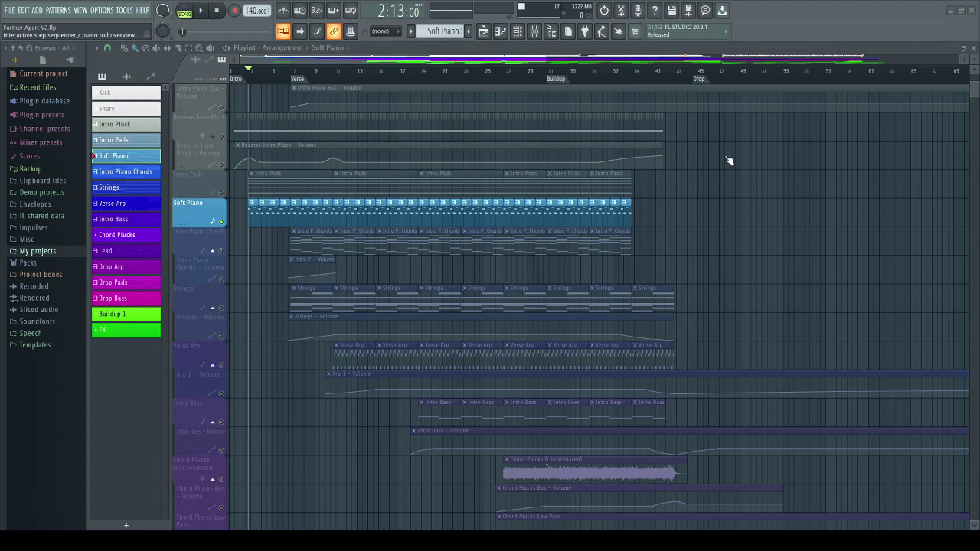
# - Play the soloed Soft Piano from bar 2, and view its clips across the whole arrangement
pyautogui.scroll(-1, 300, 82)
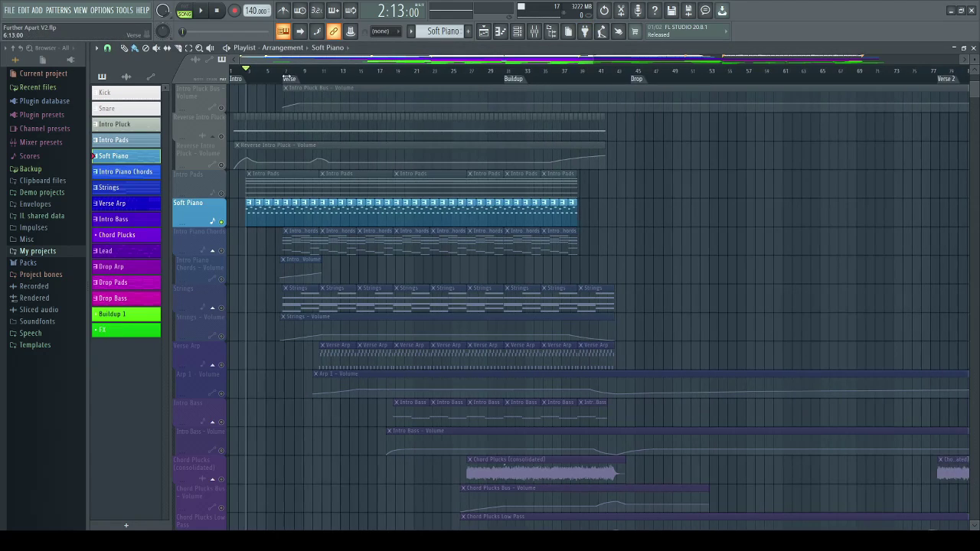
pyautogui.scroll(1, 299, 80)
pyautogui.press('space')
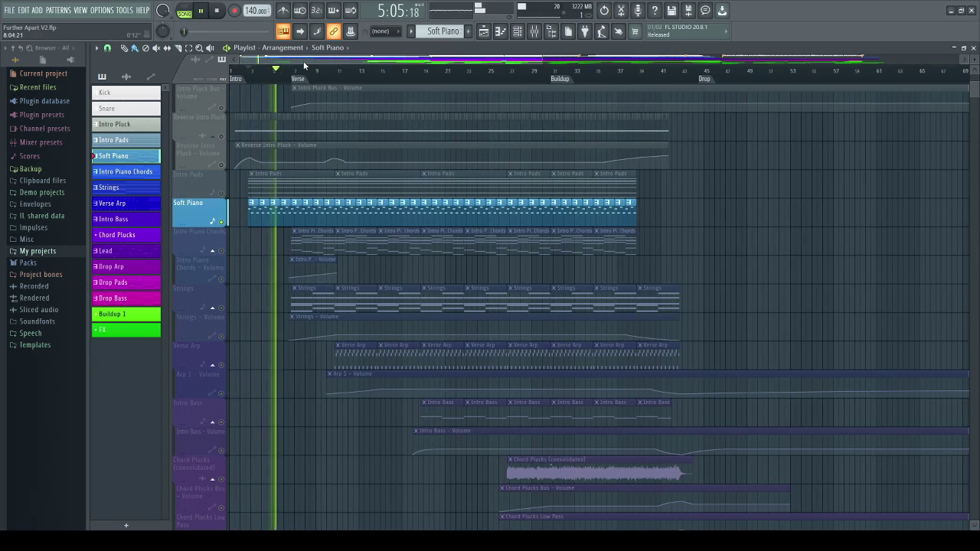
pyautogui.press('space')
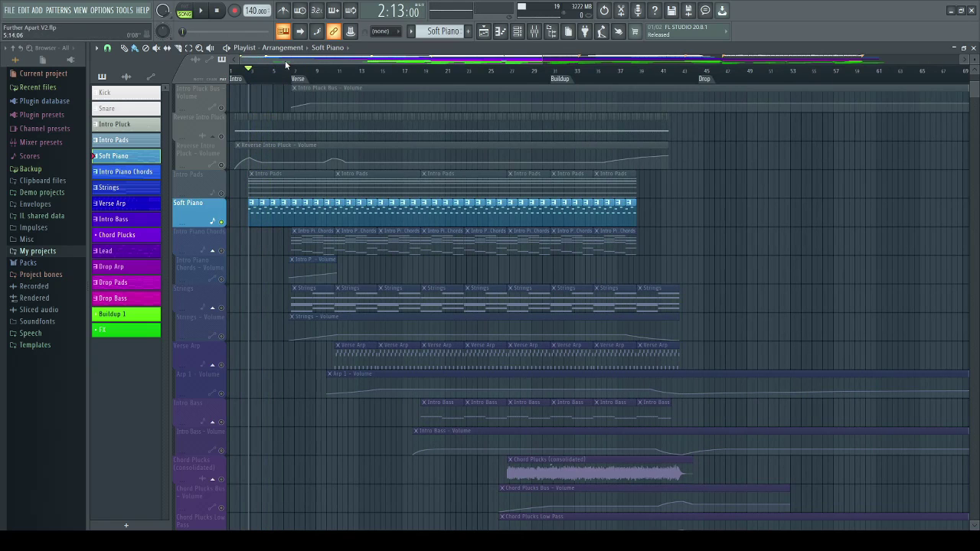
pyautogui.moveTo(544, 59); pyautogui.dragTo(890, 58)
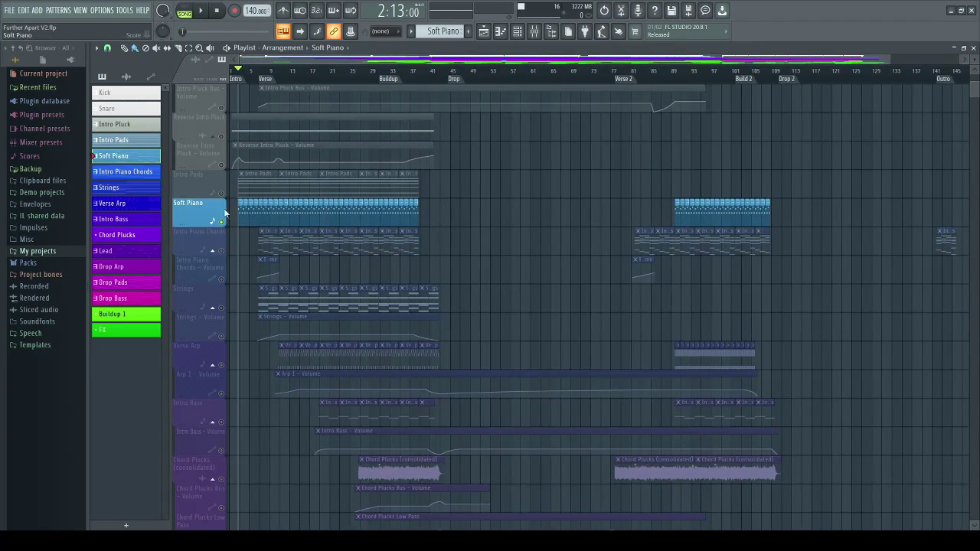
# - Solo the Intro Piano Chords track and set the playback position to bar 6, just before the Verse marker
pyautogui.rightClick(222, 250)
pyautogui.scroll(-1, 279, 103)
pyautogui.scroll(3, 280, 71)
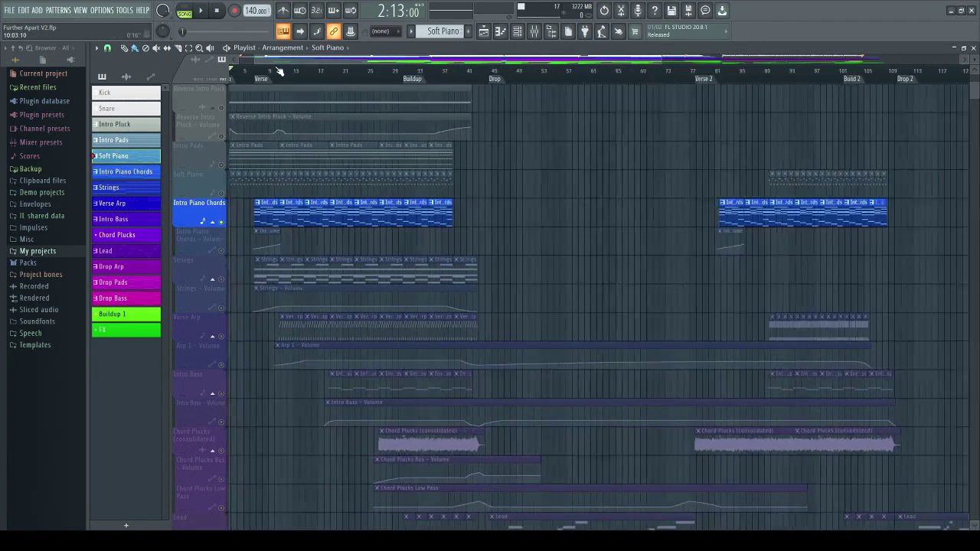
pyautogui.scroll(3, 252, 68)
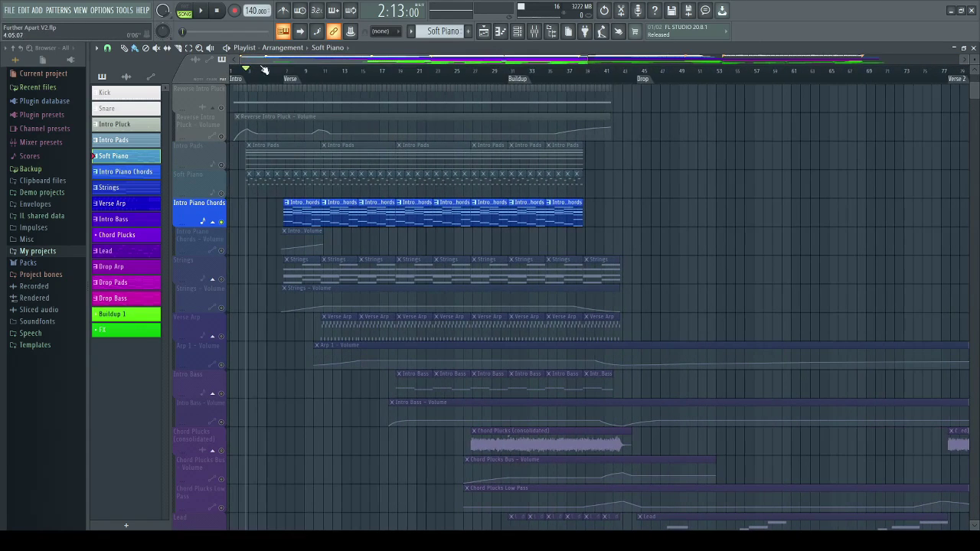
pyautogui.moveTo(283, 75); pyautogui.dragTo(282, 77)
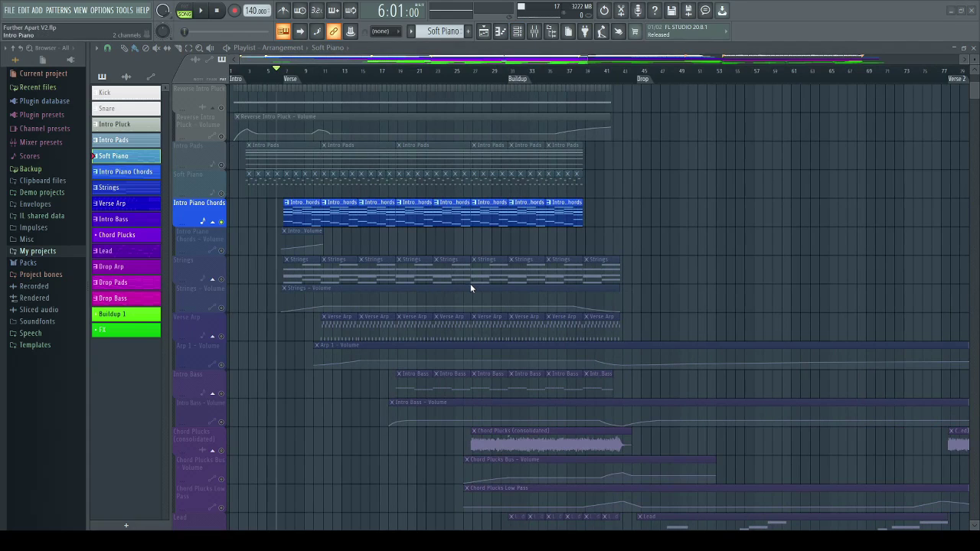
# - Examine the FLEX preset used for the Intro Piano Chords, and close the instrument
pyautogui.doubleClick(527, 200)
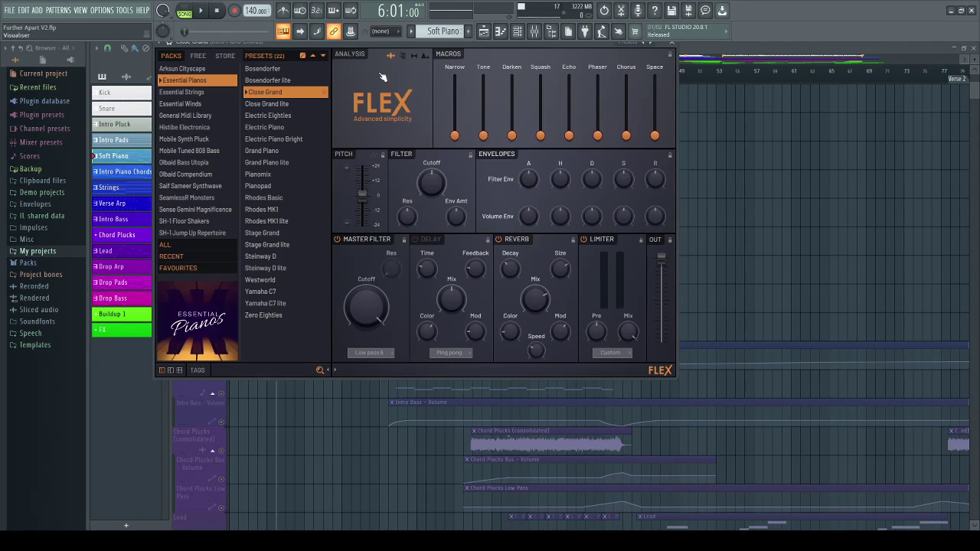
pyautogui.moveTo(435, 41); pyautogui.dragTo(435, 59)
pyautogui.click(671, 71)
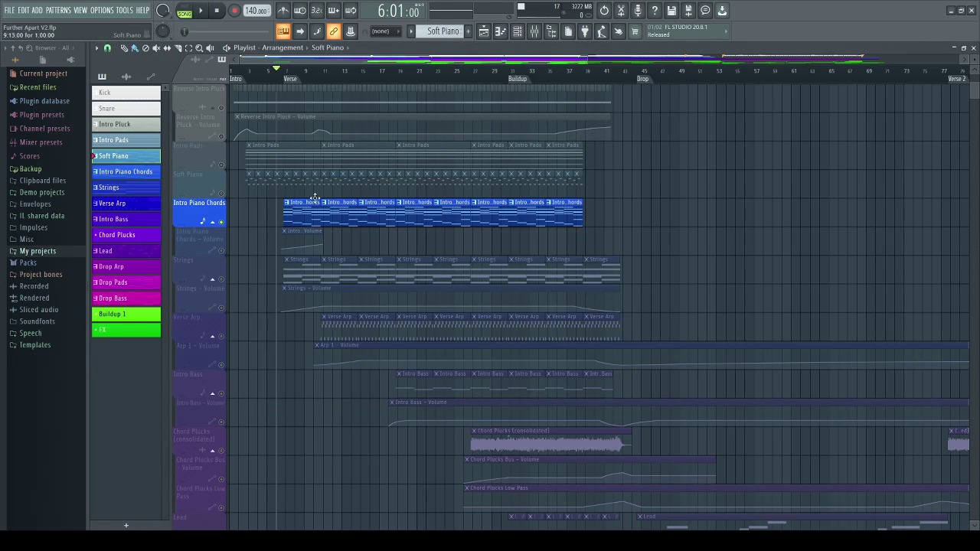
# - Listen to the soloed Intro Piano Chords from bar 6 without their volume automation
pyautogui.scroll(1, 308, 82)
pyautogui.moveTo(318, 59); pyautogui.dragTo(303, 60)
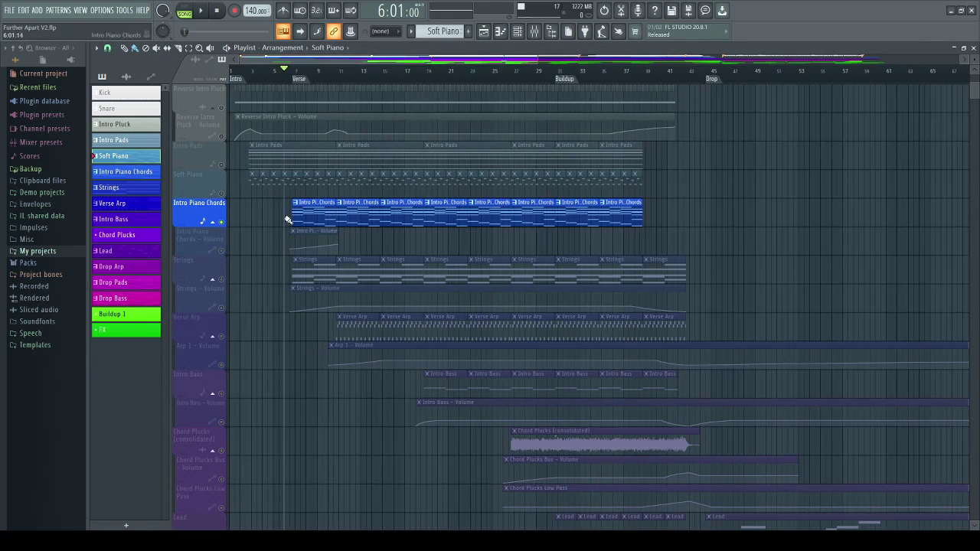
pyautogui.scroll(3, 367, 240)
pyautogui.scroll(-5, 375, 239)
pyautogui.scroll(3, 306, 211)
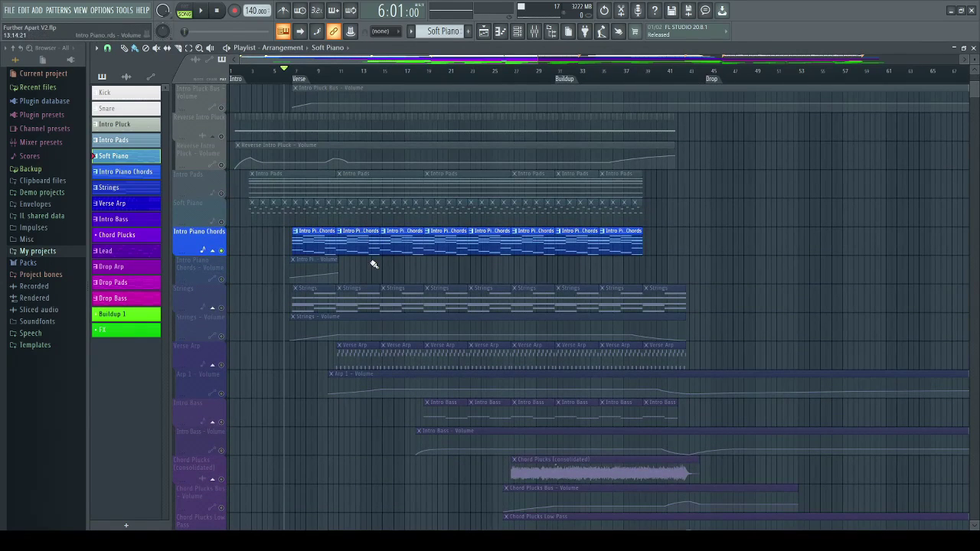
pyautogui.scroll(-3, 359, 261)
pyautogui.scroll(-1, 321, 229)
pyautogui.scroll(1, 310, 200)
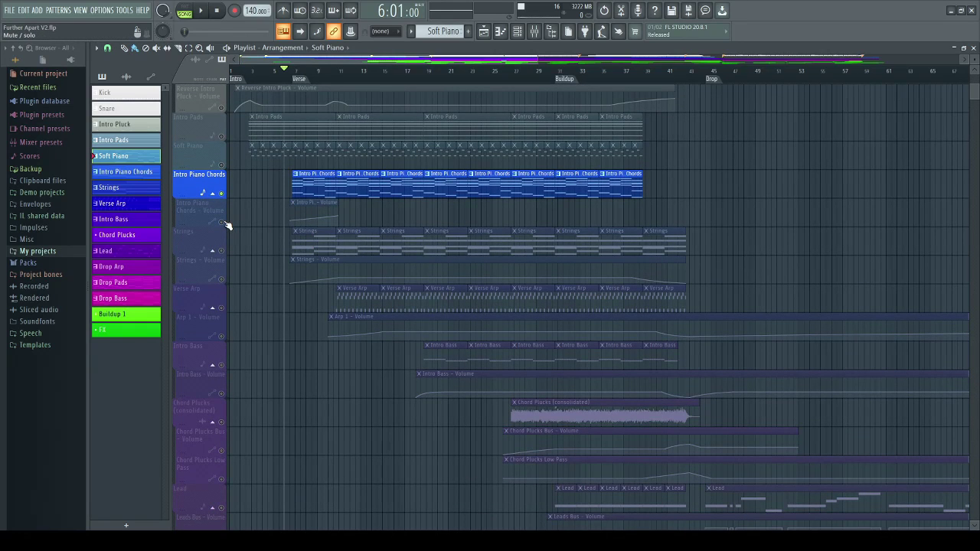
pyautogui.press('space')
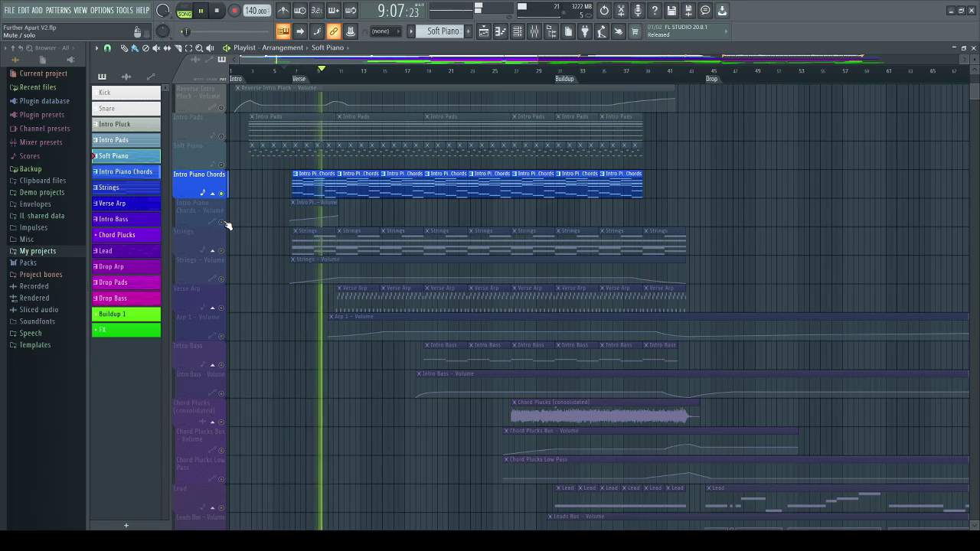
pyautogui.press('space')
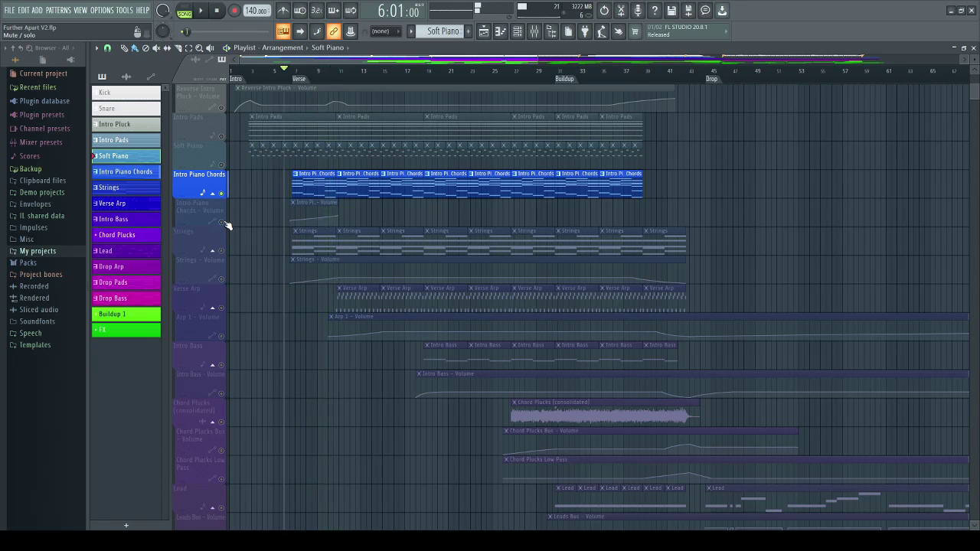
# - Unmute the Intro Piano Chords volume automation track and listen to the chords with it from bar 6
pyautogui.click(225, 222)
pyautogui.press('space')
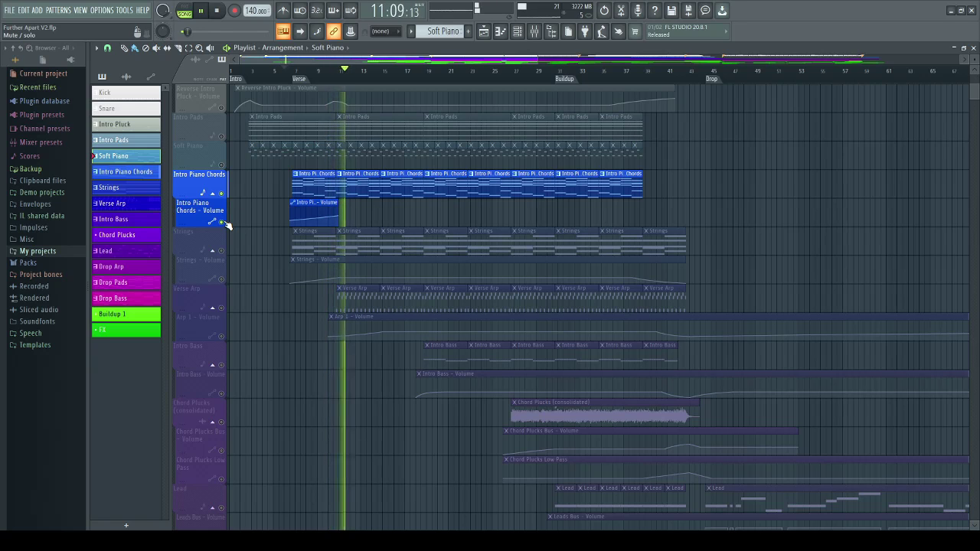
pyautogui.press('space')
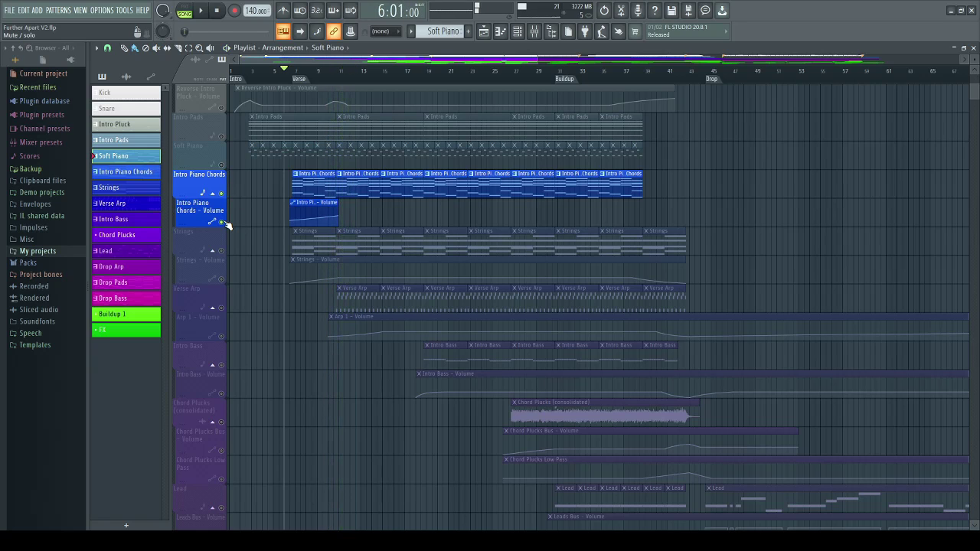
# - Inspect the Fruity Reeverb 2 and Fruity parametric EQ 2 on the Intro Piano Chords mixer track, and close the mixer
pyautogui.click(533, 32)
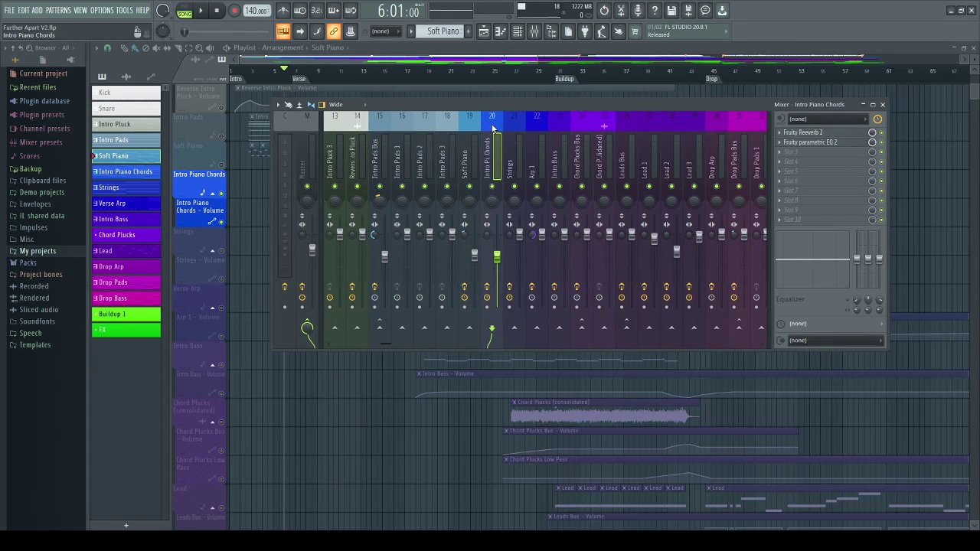
pyautogui.click(812, 132)
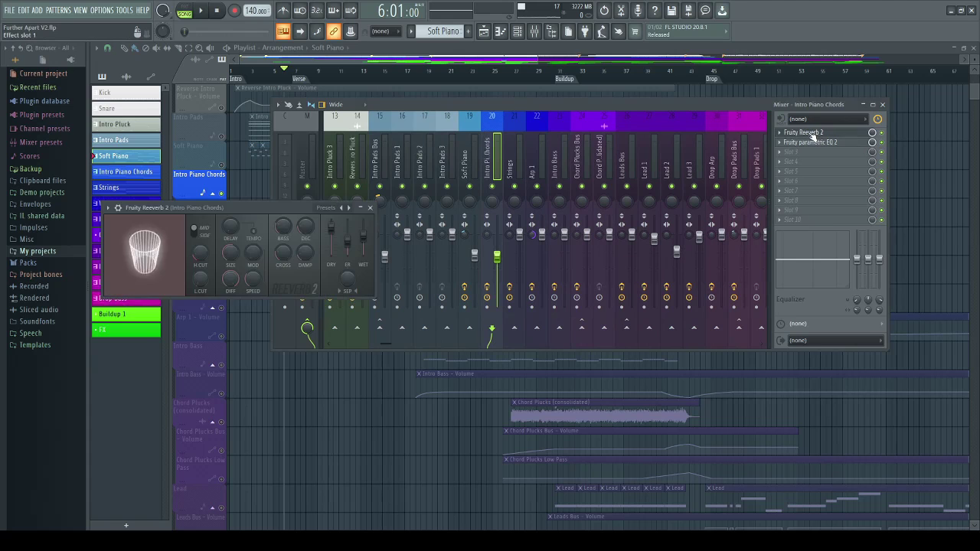
pyautogui.click(808, 131)
pyautogui.click(809, 142)
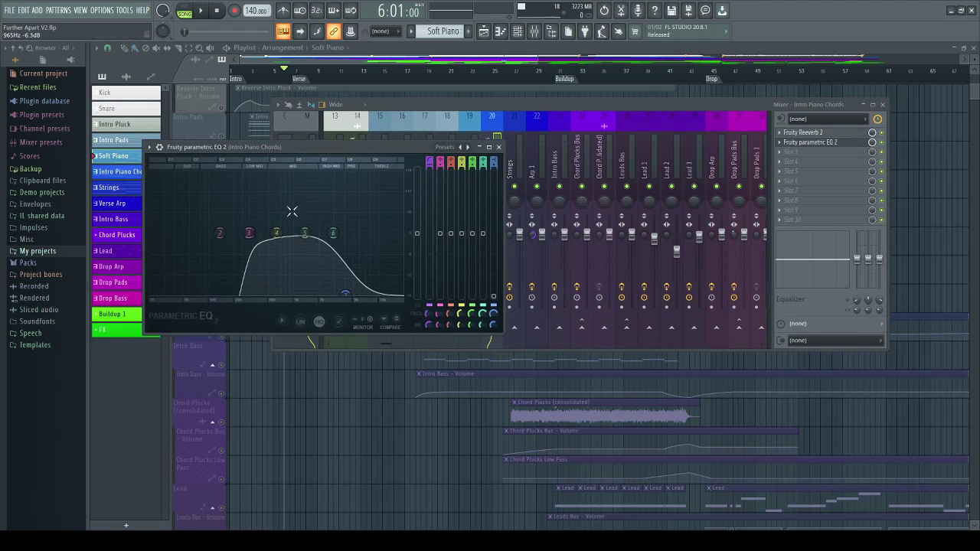
pyautogui.click(498, 147)
pyautogui.click(881, 104)
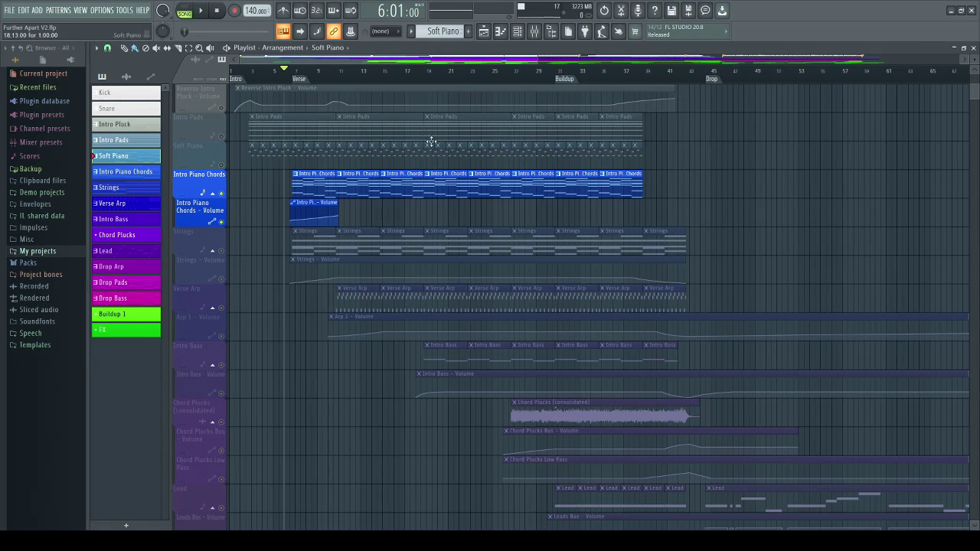
# - Examine where the Intro Piano Chords clips recur across the arrangement, from the Verse through Verse 2 to the Outro
pyautogui.scroll(4, 289, 61)
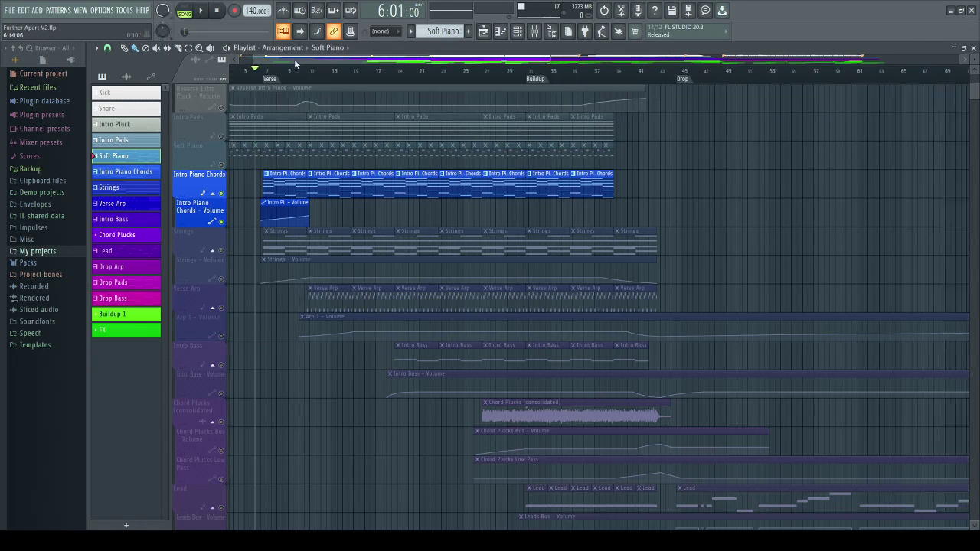
pyautogui.scroll(-5, 472, 80)
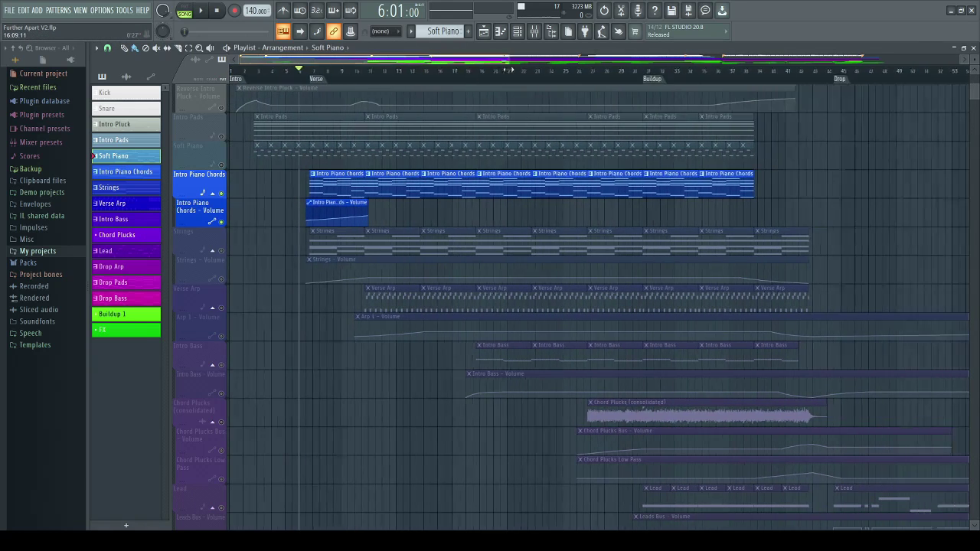
pyautogui.click(703, 65)
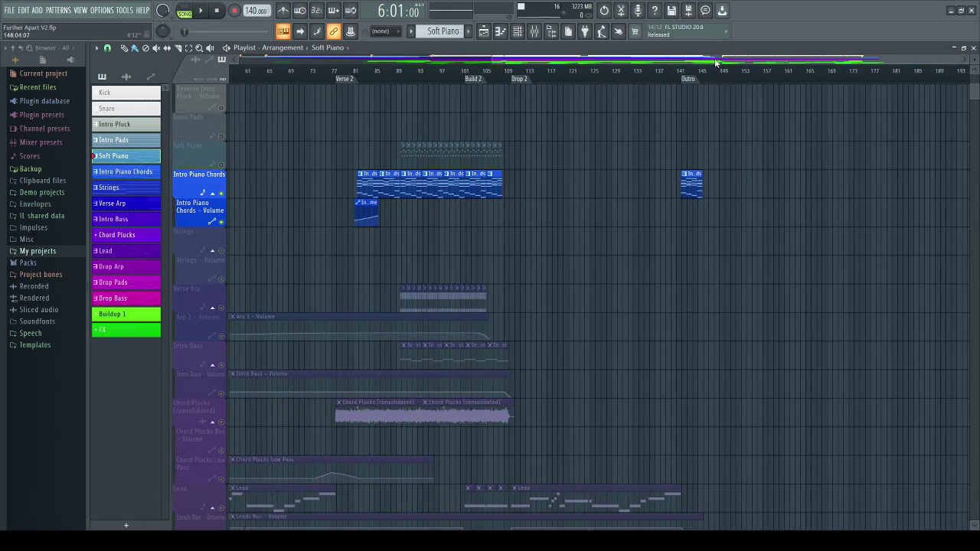
pyautogui.moveTo(714, 61); pyautogui.dragTo(60, 152)
pyautogui.scroll(2, 274, 79)
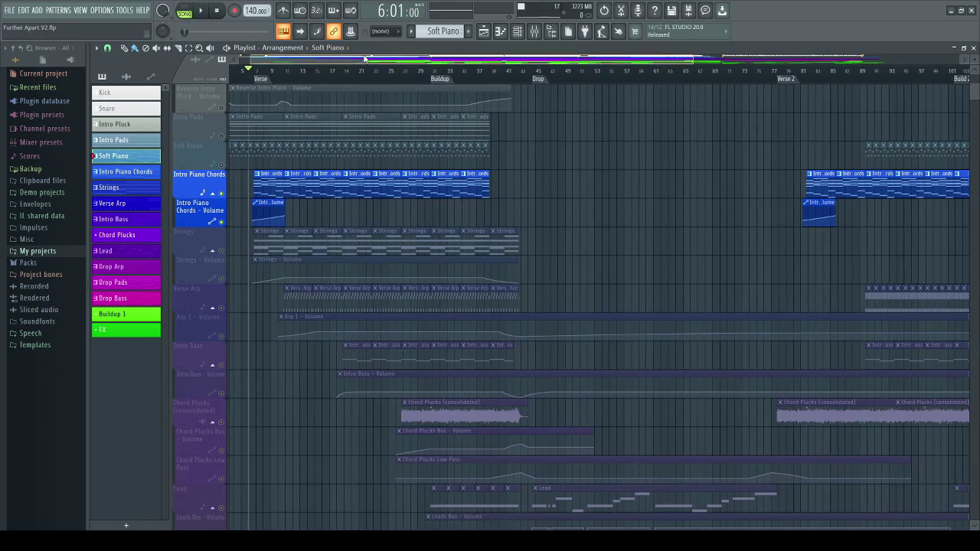
# - Examine the notes of the whole Strings pattern in the piano roll, and close it
pyautogui.scroll(-2, 379, 314)
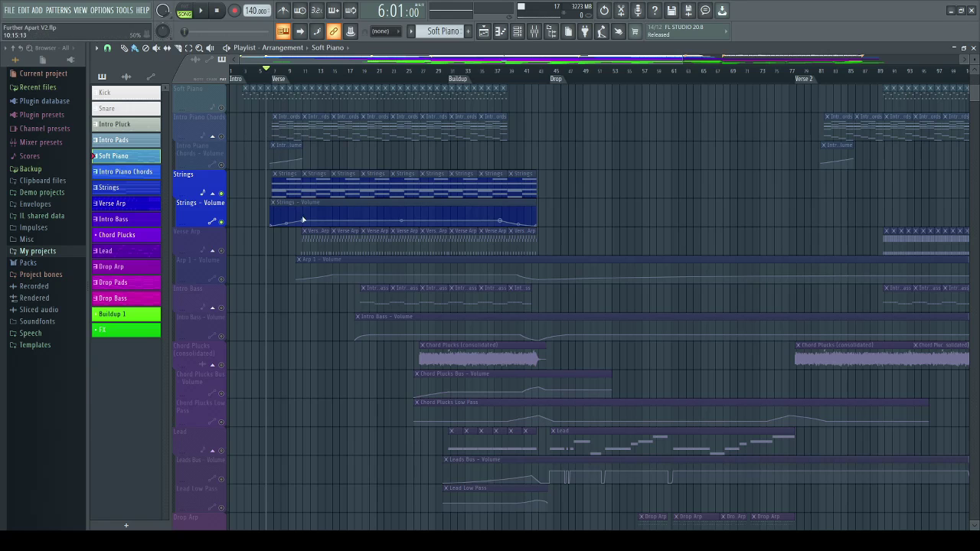
pyautogui.doubleClick(290, 186)
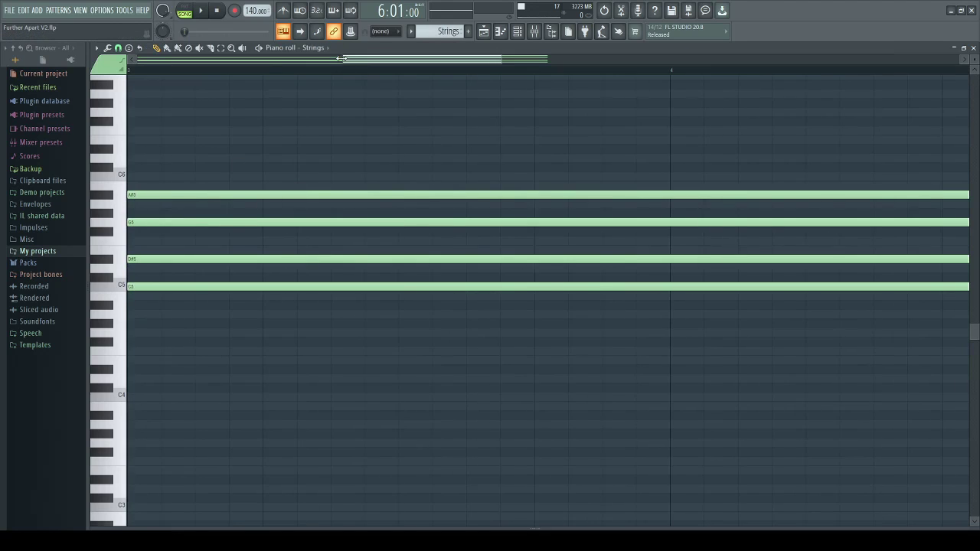
pyautogui.moveTo(341, 59); pyautogui.dragTo(138, 59)
pyautogui.moveTo(504, 62); pyautogui.dragTo(617, 59)
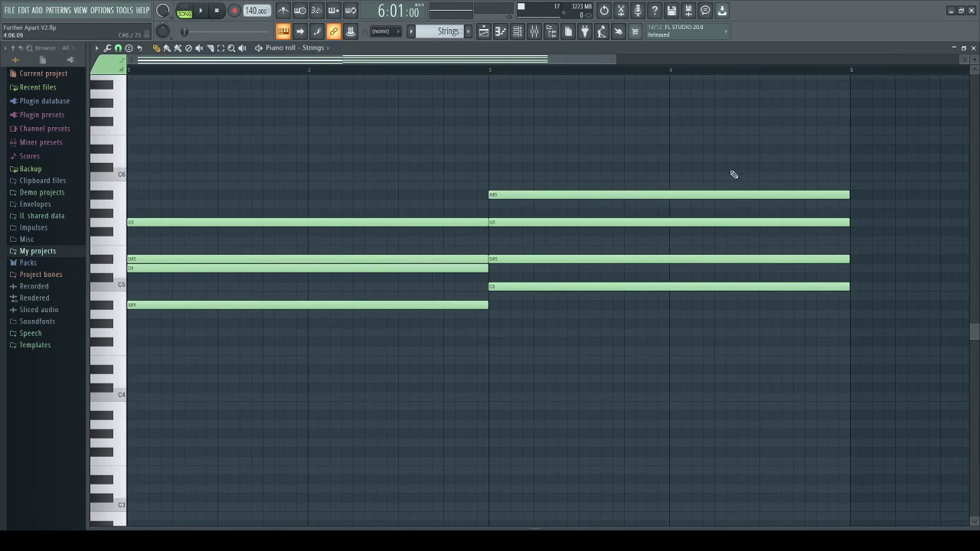
pyautogui.click(973, 48)
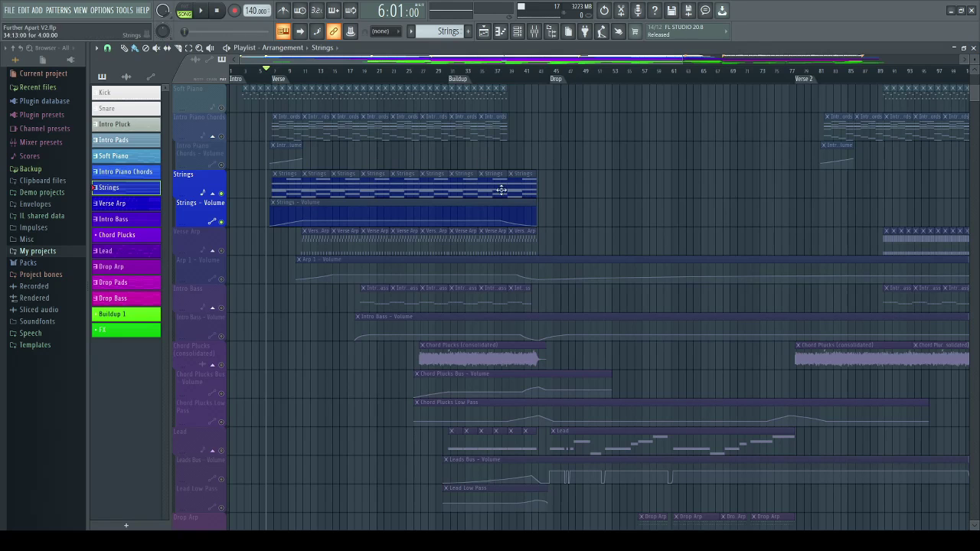
# - Solo the Verse Arp track and set the playback position to bar 10, where its volume automation starts
pyautogui.scroll(4, 301, 220)
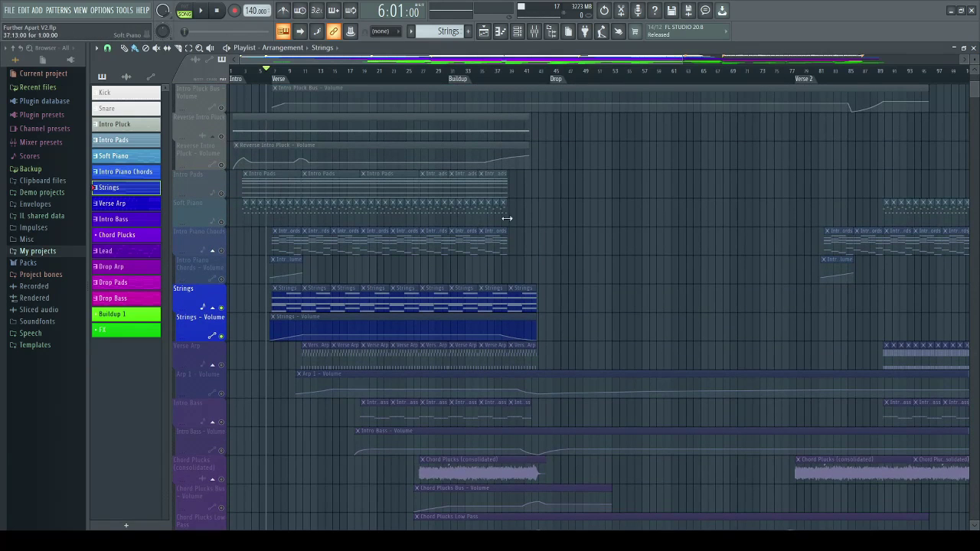
pyautogui.scroll(-7, 507, 218)
pyautogui.scroll(3, 340, 256)
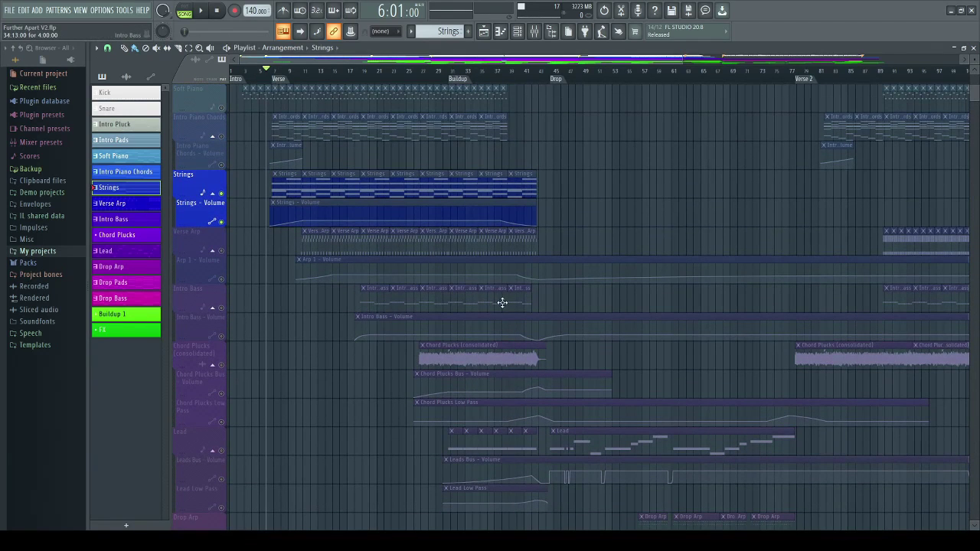
pyautogui.scroll(3, 573, 241)
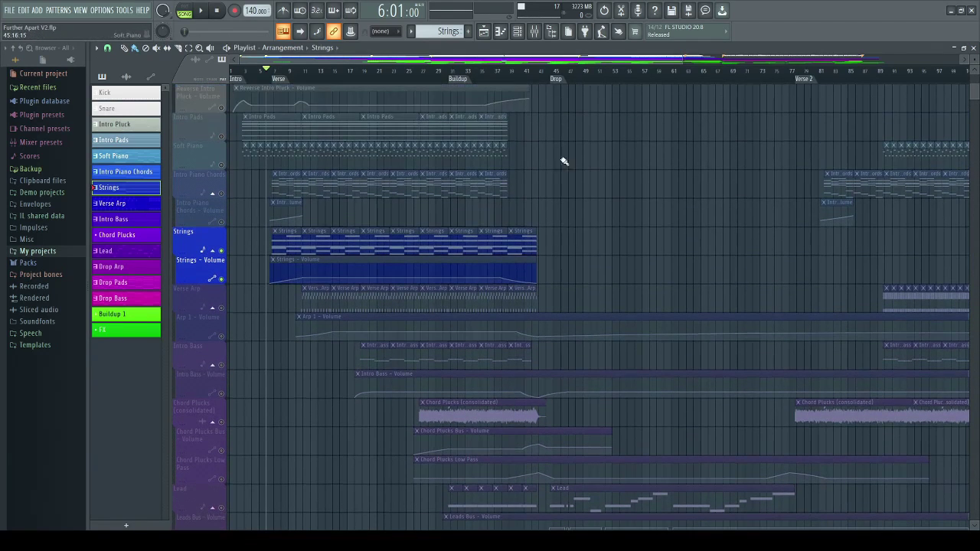
pyautogui.scroll(2, 312, 82)
pyautogui.scroll(1, 303, 61)
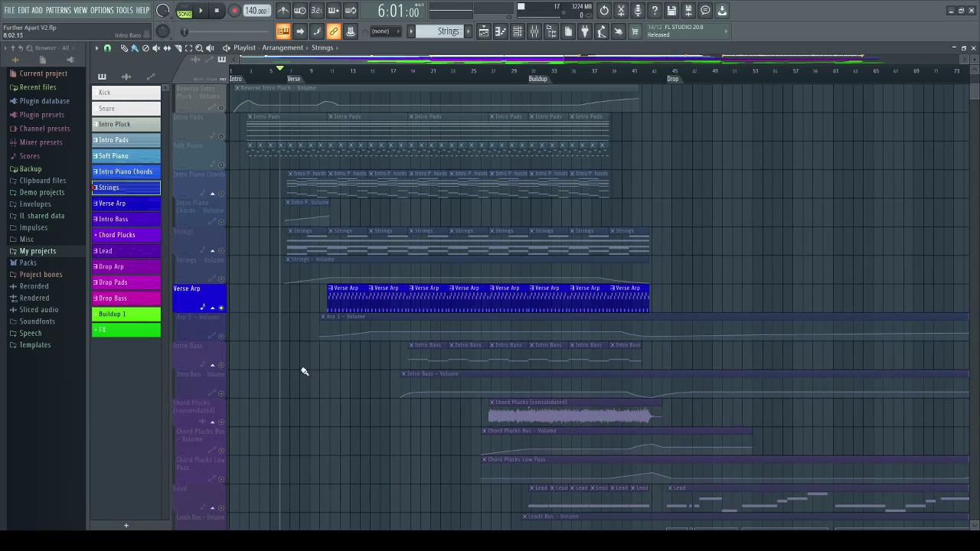
pyautogui.moveTo(325, 77)
pyautogui.mouseDown()
pyautogui.moveTo(310, 77)
pyautogui.moveTo(321, 78)
pyautogui.mouseUp()
pyautogui.scroll(-1, 337, 81)
pyautogui.scroll(2, 336, 81)
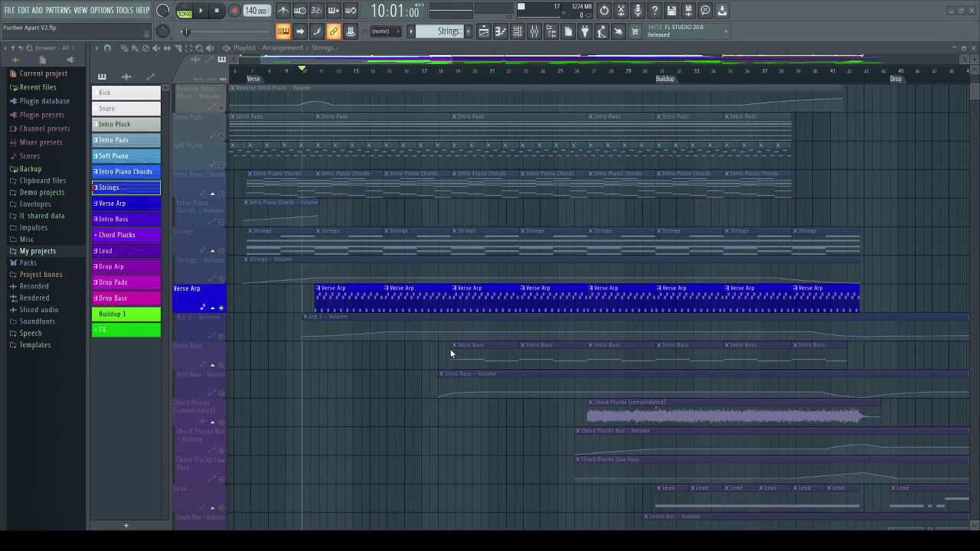
# - Examine the Ambient E-Guitar patch of the Arp 1 instrument used for the Verse Arp, and close the instrument
pyautogui.click(436, 164)
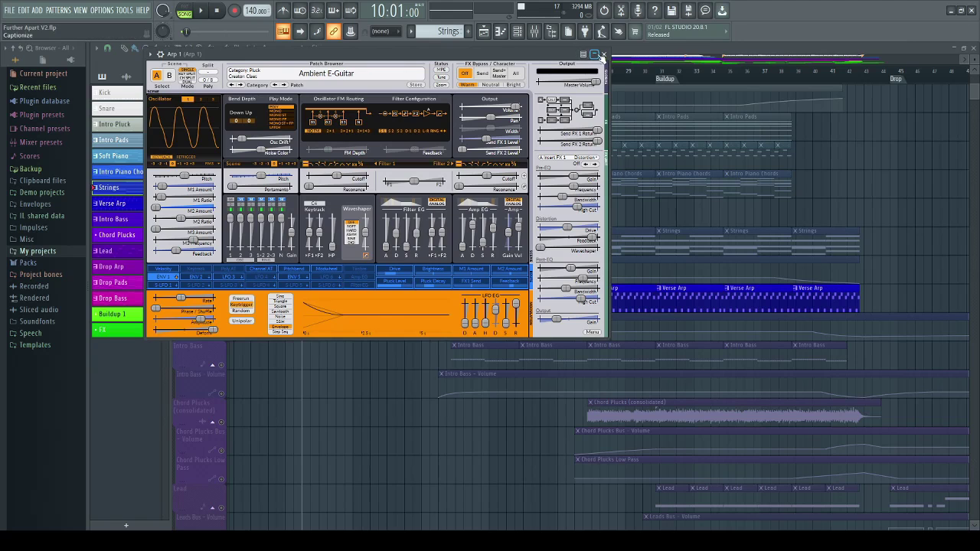
pyautogui.click(604, 56)
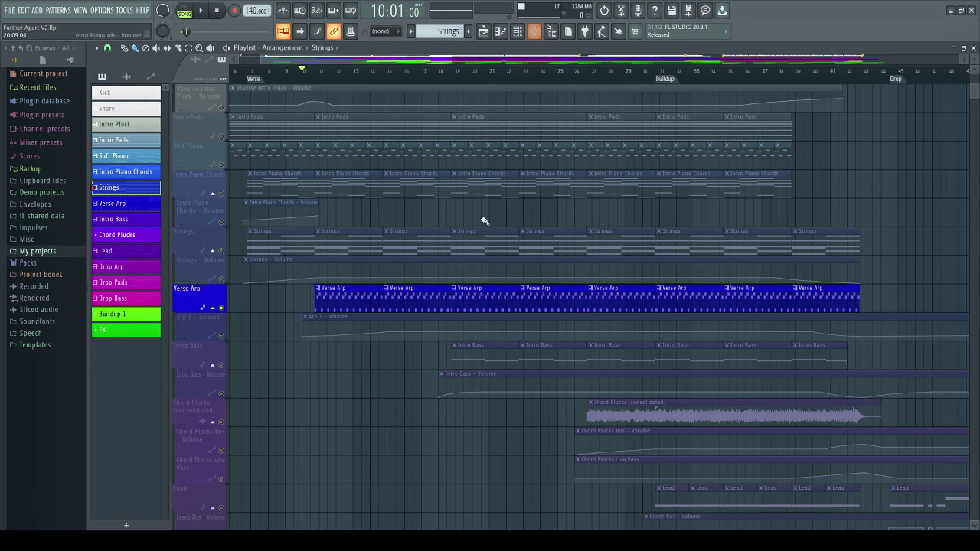
pyautogui.scroll(3, 475, 232)
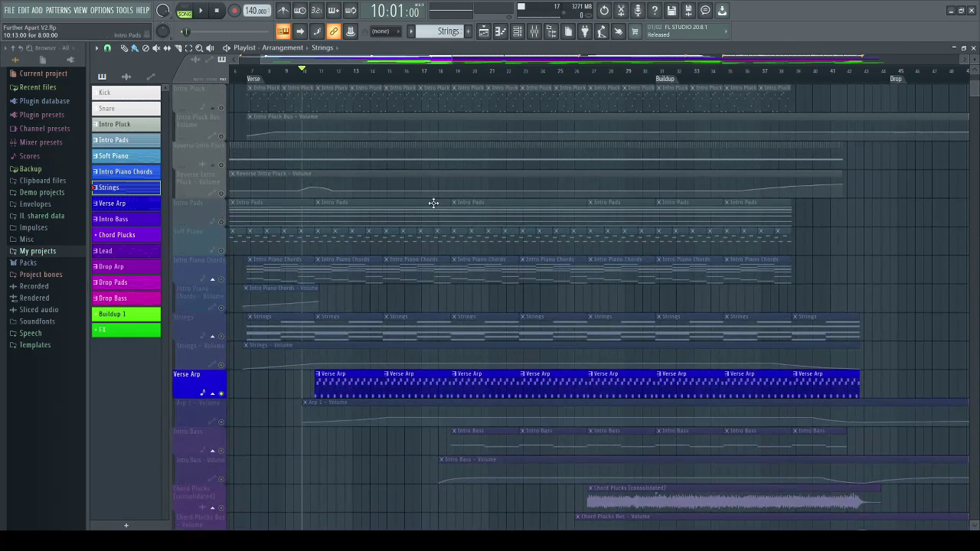
pyautogui.scroll(-3, 433, 201)
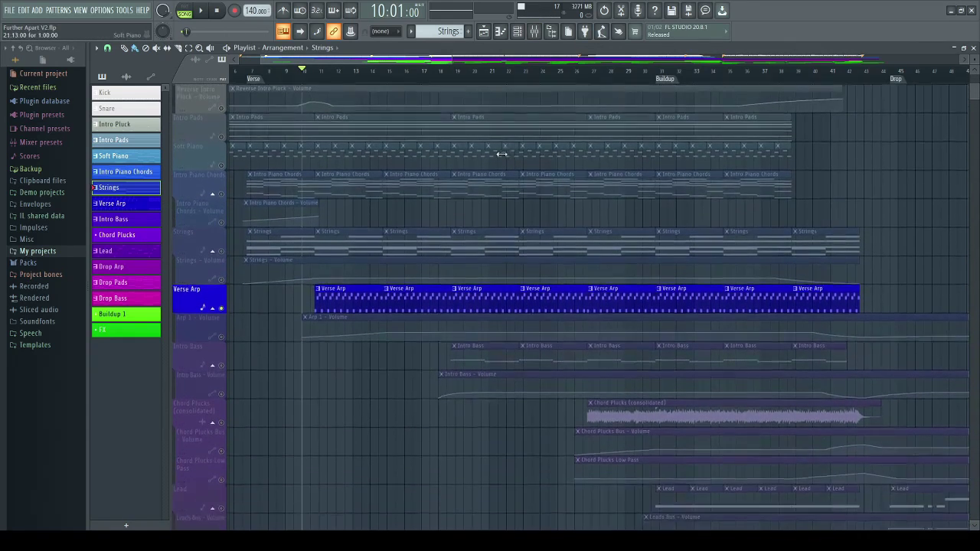
pyautogui.scroll(4, 466, 158)
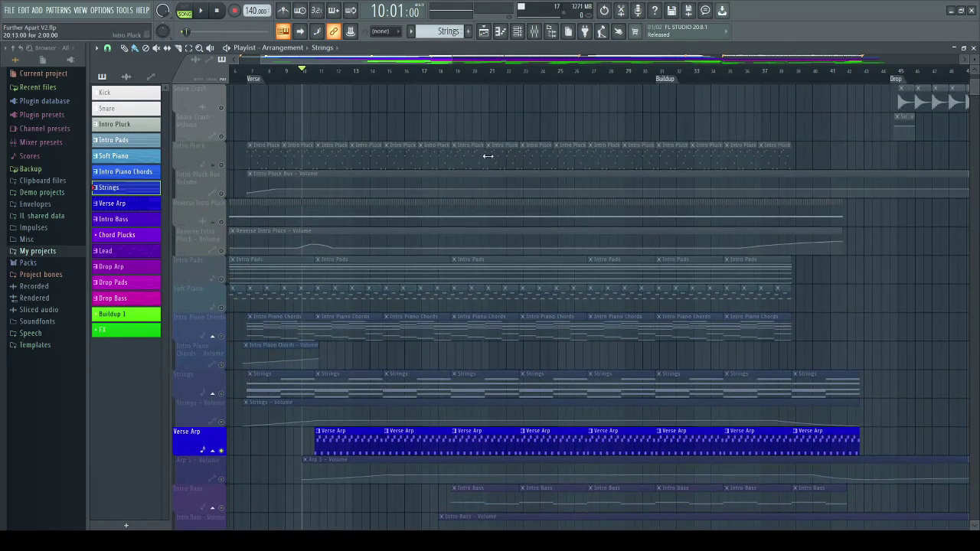
pyautogui.scroll(-5, 505, 207)
# - Inspect the Fruity parametric EQ 2 on the Arp 1 mixer track, and close the EQ and the mixer
pyautogui.click(534, 31)
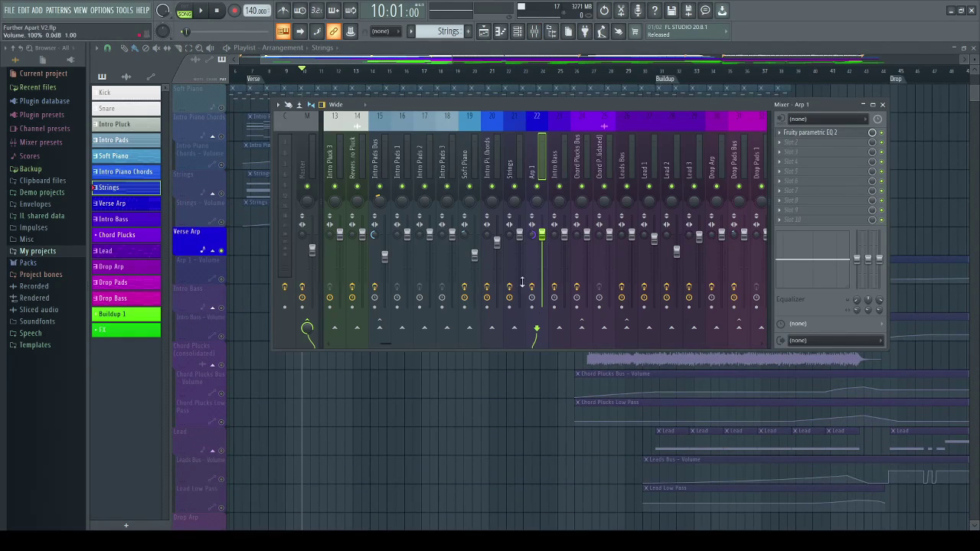
pyautogui.click(796, 133)
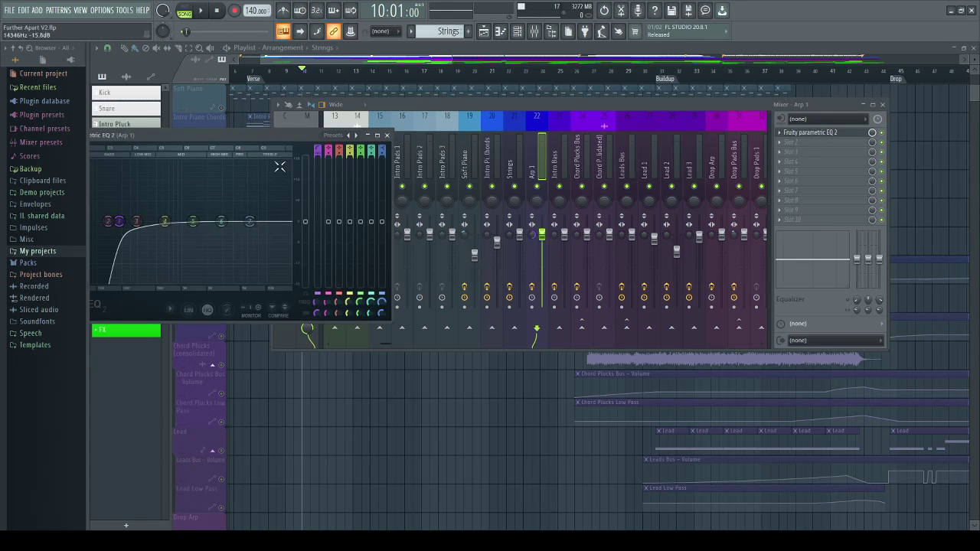
pyautogui.moveTo(399, 136); pyautogui.dragTo(607, 148)
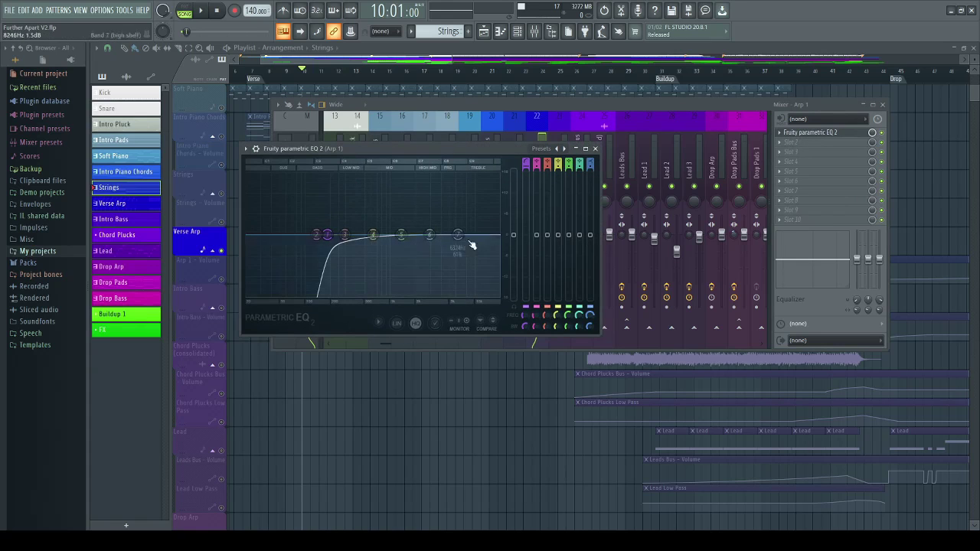
pyautogui.click(595, 148)
pyautogui.click(882, 104)
# - Listen to the Verse Arp from bar 10 without its volume automation, and again with the Arp 1 - Volume track unmuted
pyautogui.press('space')
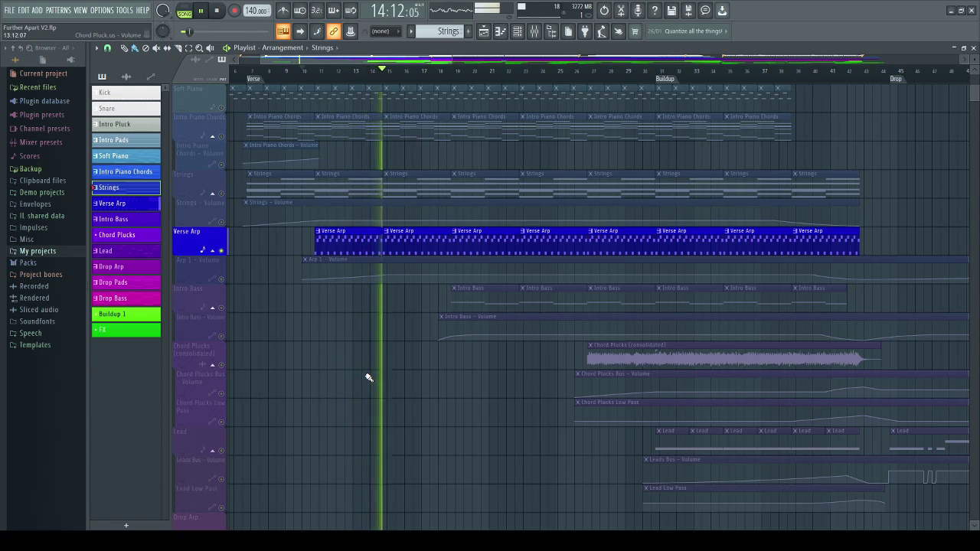
pyautogui.press('space')
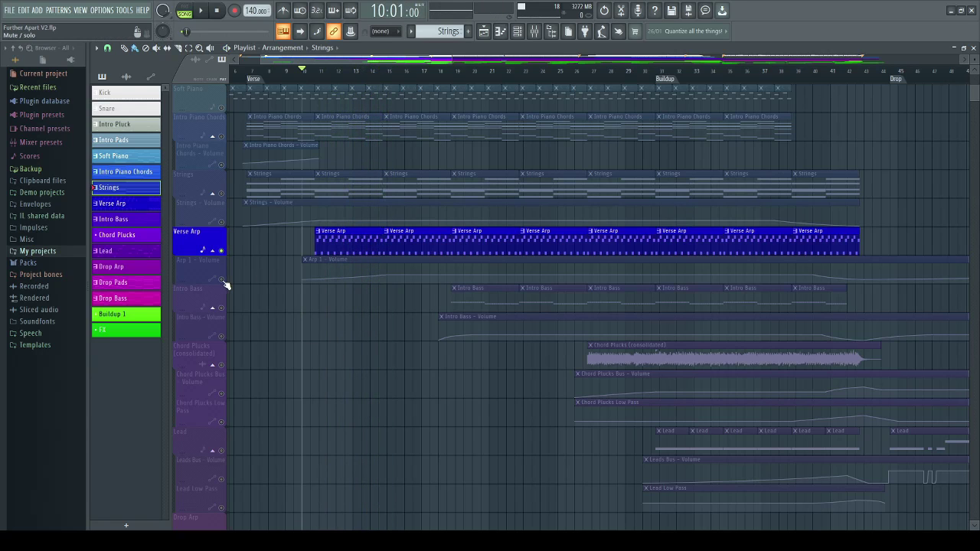
pyautogui.click(225, 282)
pyautogui.press('space')
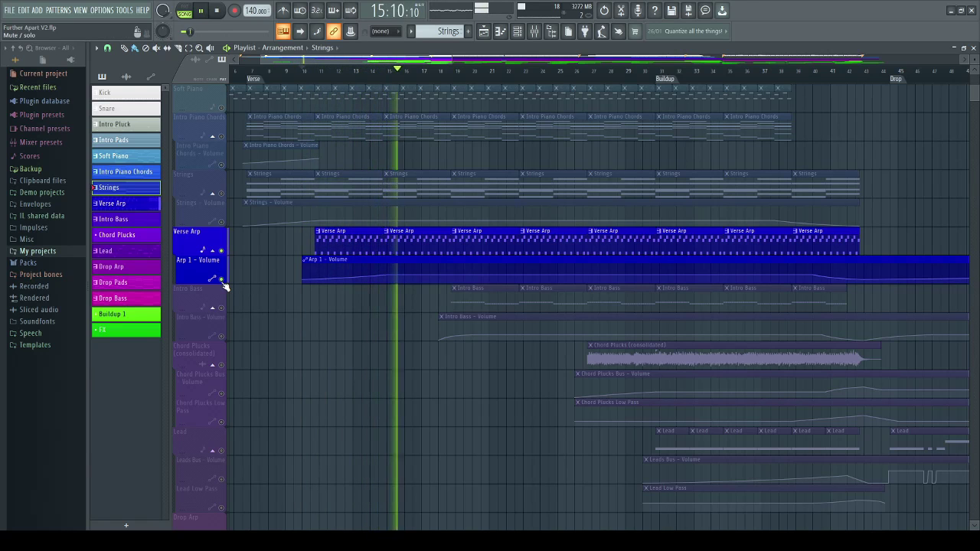
pyautogui.press('space')
# - Solo the Verse Arp again without its volume automation track and listen to it briefly from bar 10
pyautogui.rightClick(222, 280)
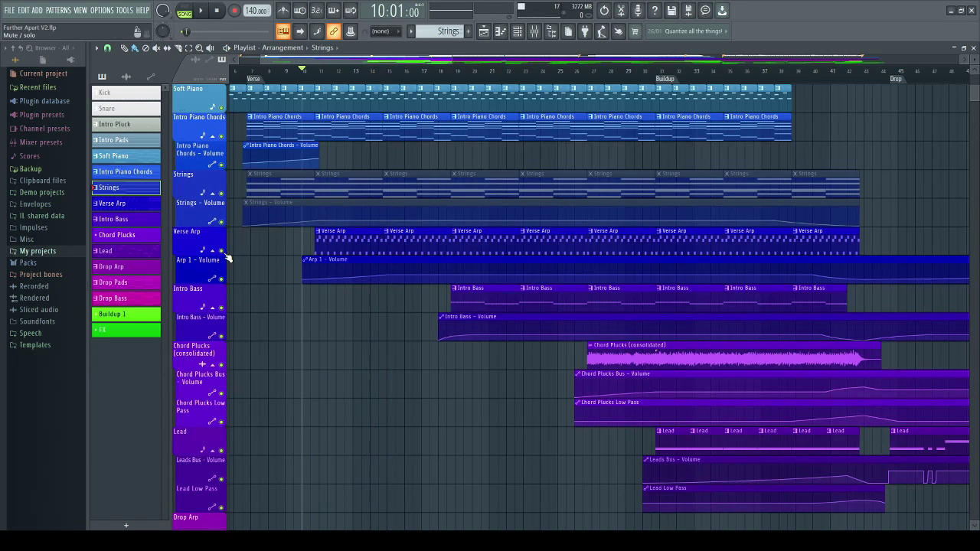
pyautogui.rightClick(222, 252)
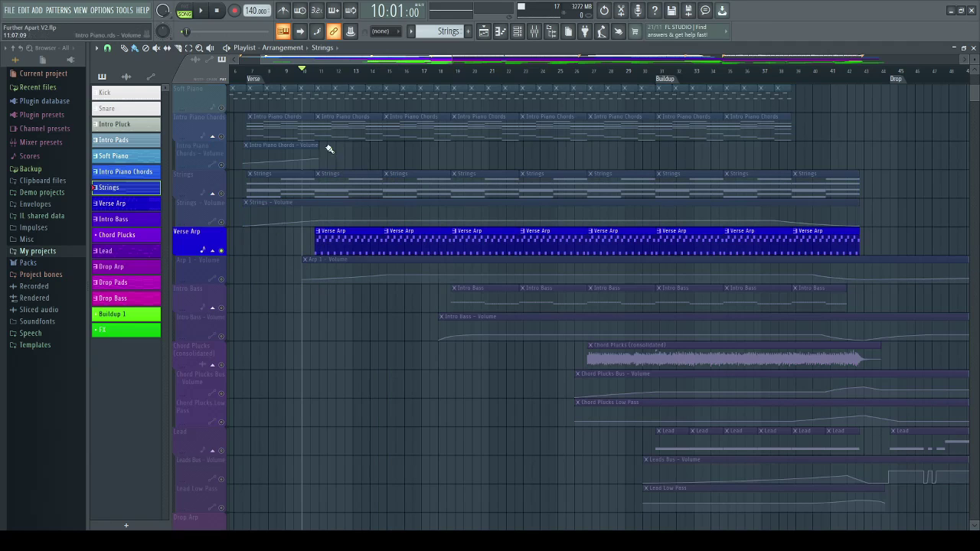
pyautogui.scroll(2, 397, 82)
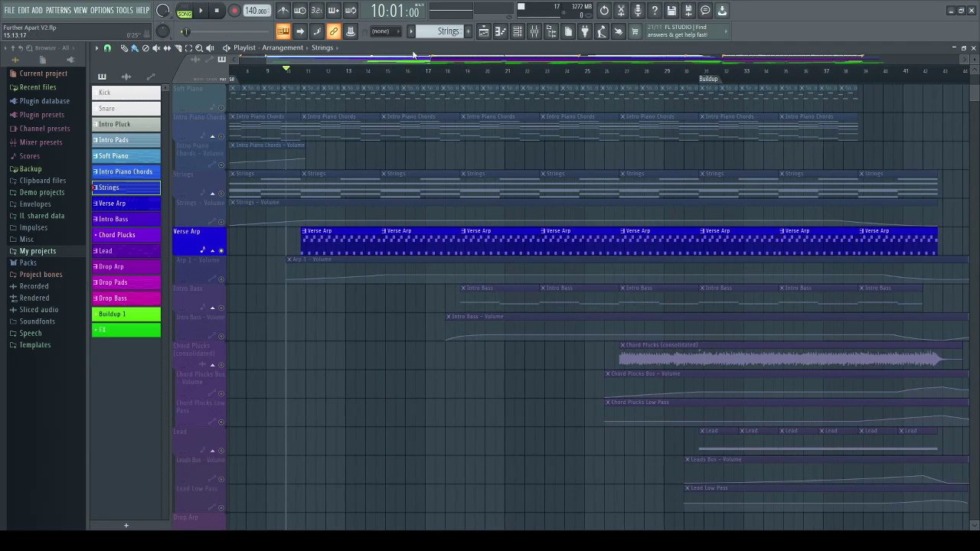
pyautogui.scroll(-3, 433, 65)
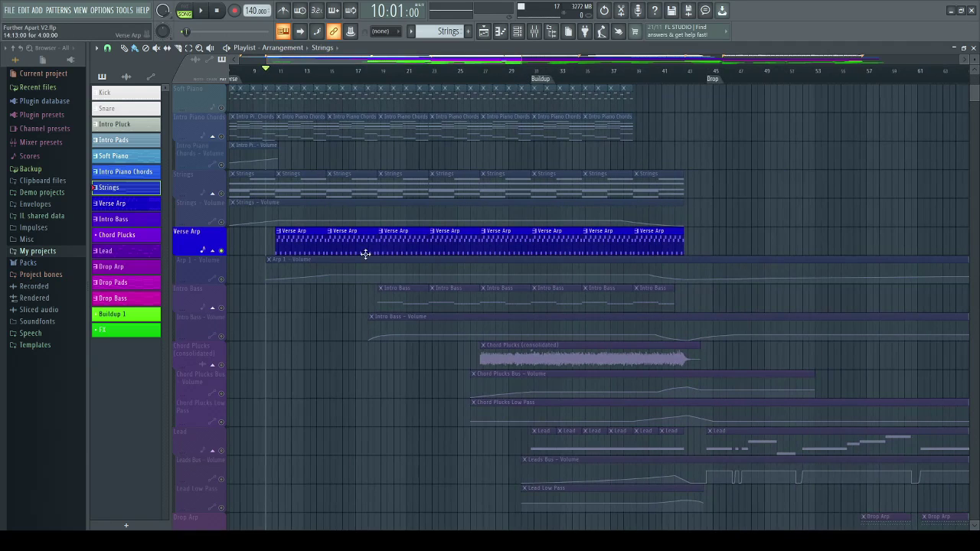
pyautogui.moveTo(317, 58); pyautogui.dragTo(268, 69)
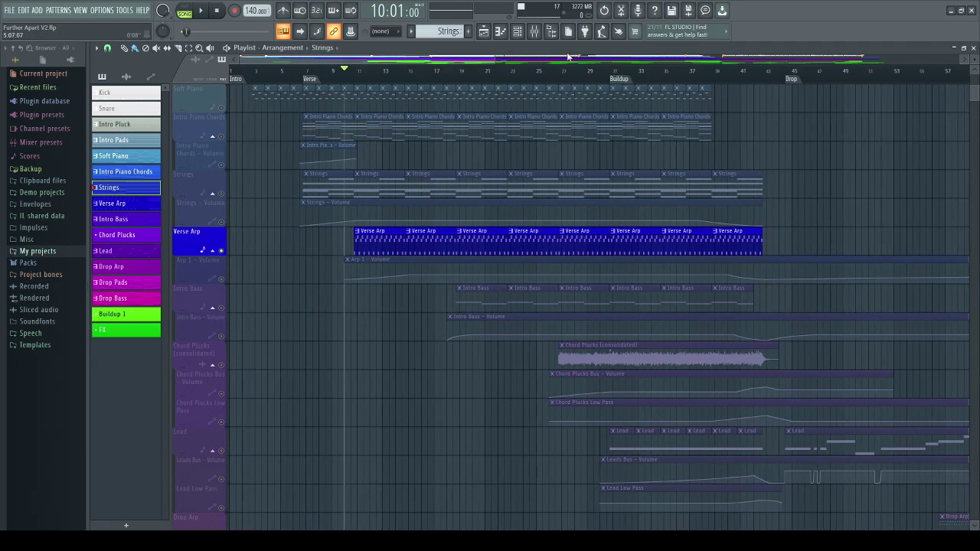
pyautogui.moveTo(495, 59); pyautogui.dragTo(439, 59)
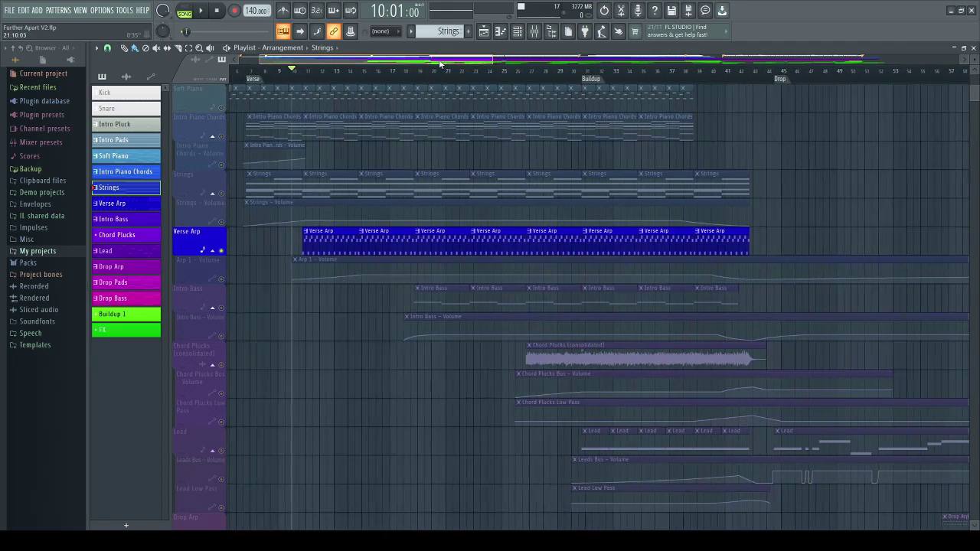
pyautogui.scroll(-5, 478, 339)
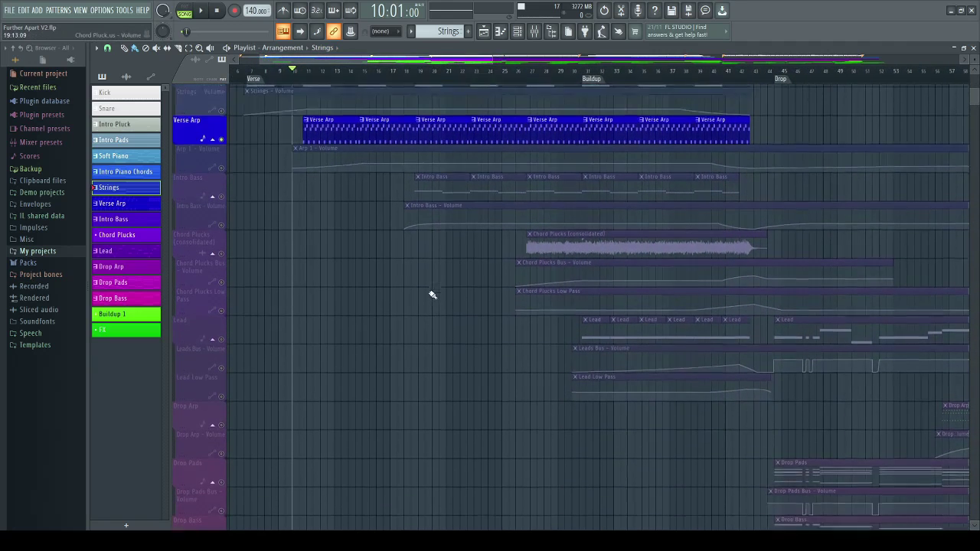
pyautogui.press('space')
pyautogui.press('space')
# - Solo the Intro Bass track and set the playback position in bar 18, just before its first clip
pyautogui.scroll(2, 482, 318)
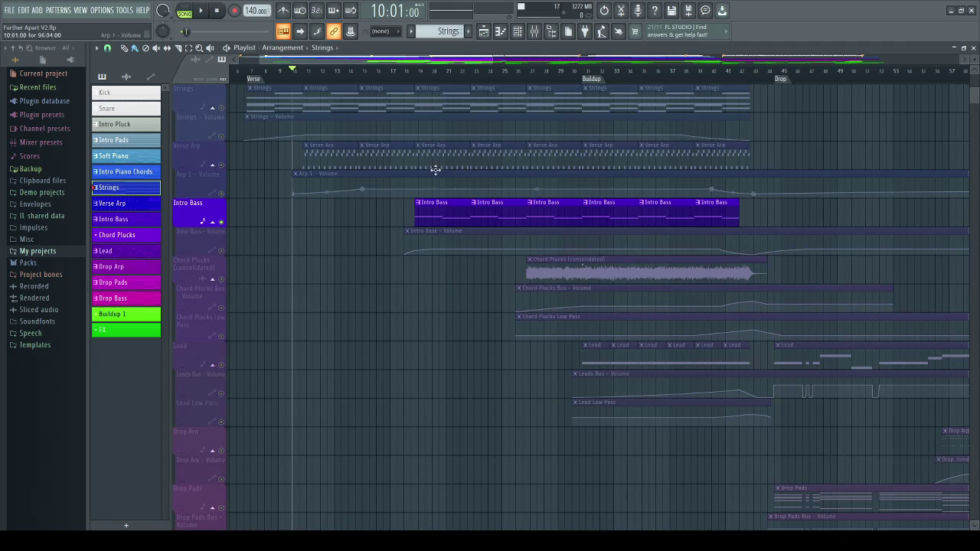
pyautogui.scroll(3, 414, 78)
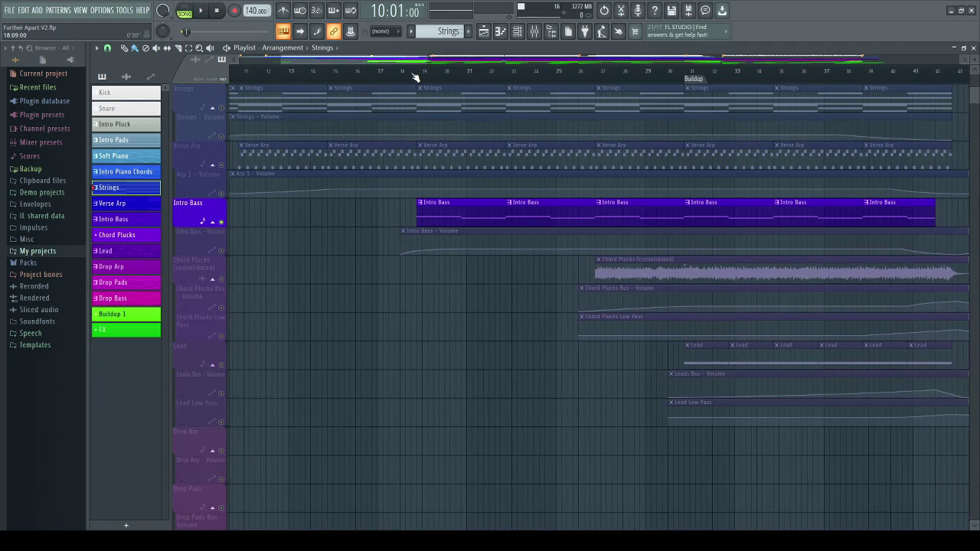
pyautogui.scroll(-1, 399, 76)
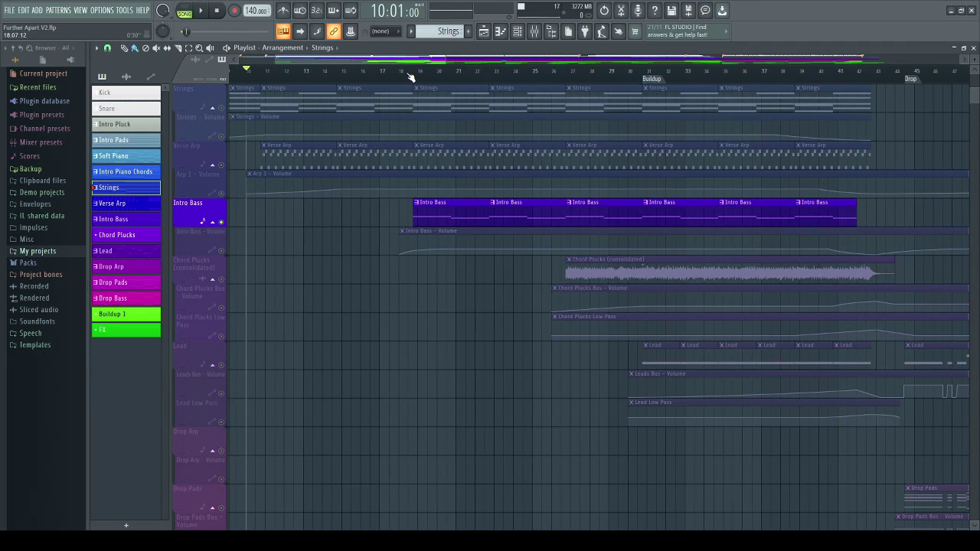
pyautogui.click(409, 73)
pyautogui.scroll(2, 412, 75)
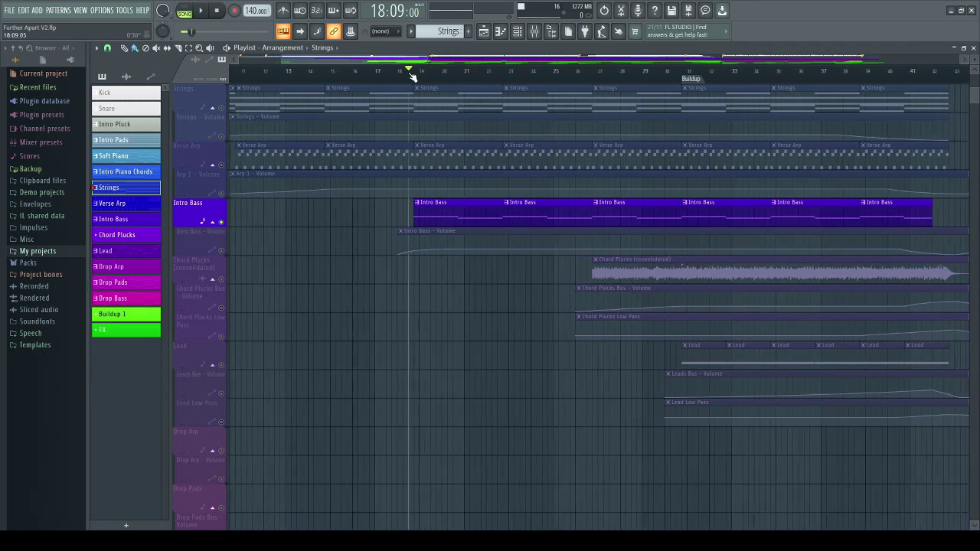
# - Listen to the soloed Intro Bass clips from bar 18, and stop playback after a few bars
pyautogui.moveTo(400, 61)
pyautogui.mouseDown()
pyautogui.moveTo(422, 62)
pyautogui.moveTo(414, 61)
pyautogui.mouseUp()
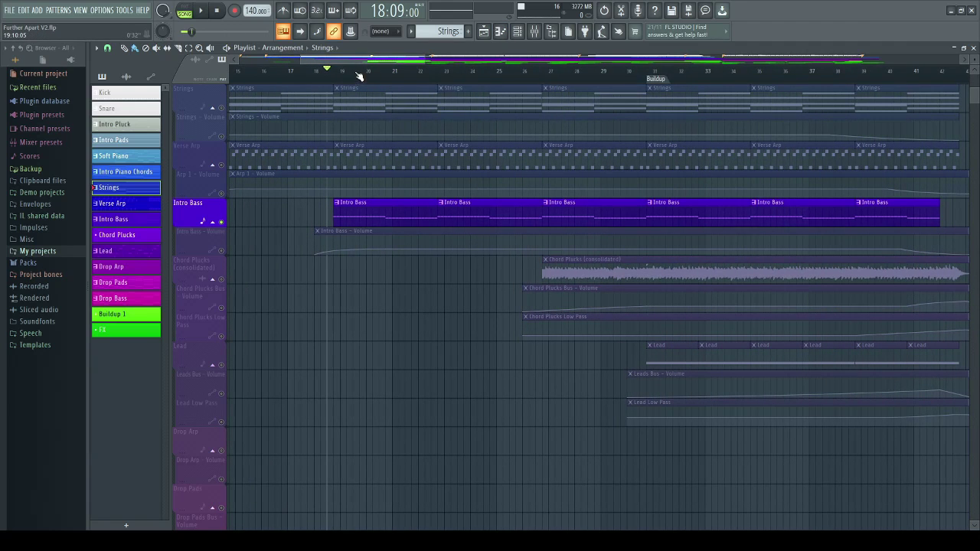
pyautogui.scroll(5, 389, 199)
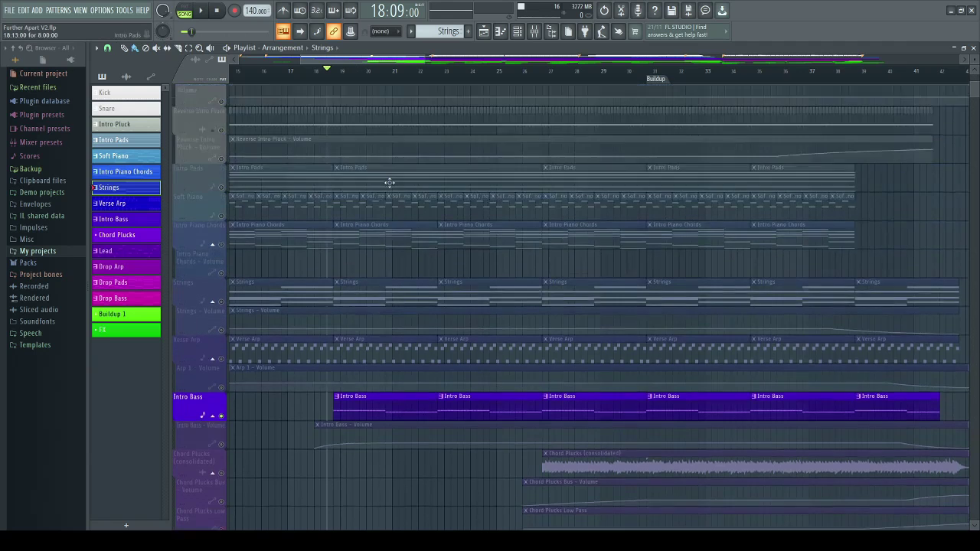
pyautogui.scroll(-6, 380, 320)
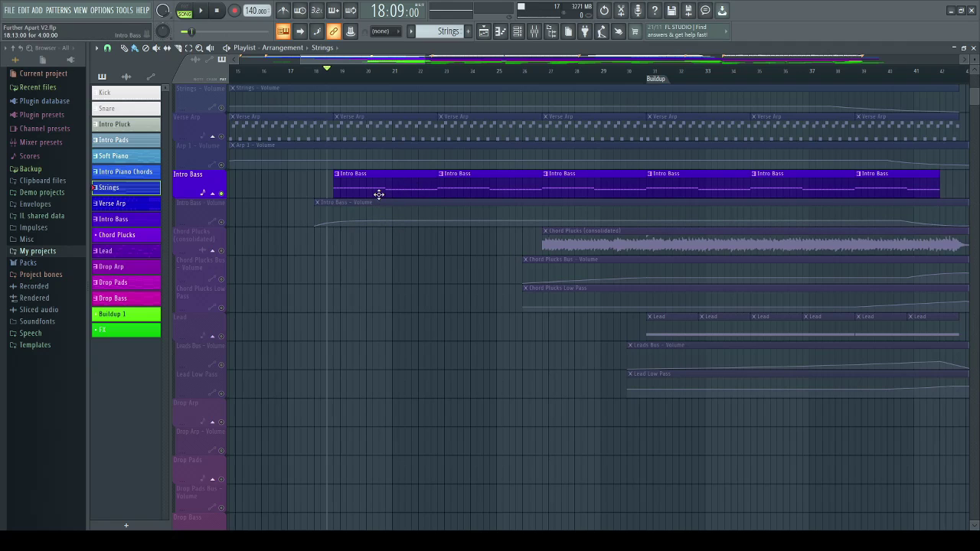
pyautogui.press('space')
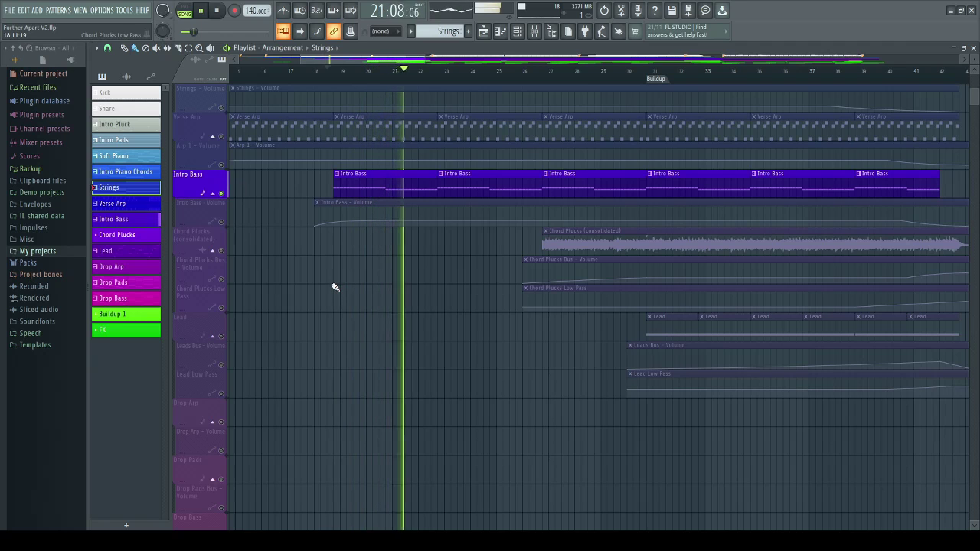
pyautogui.press('space')
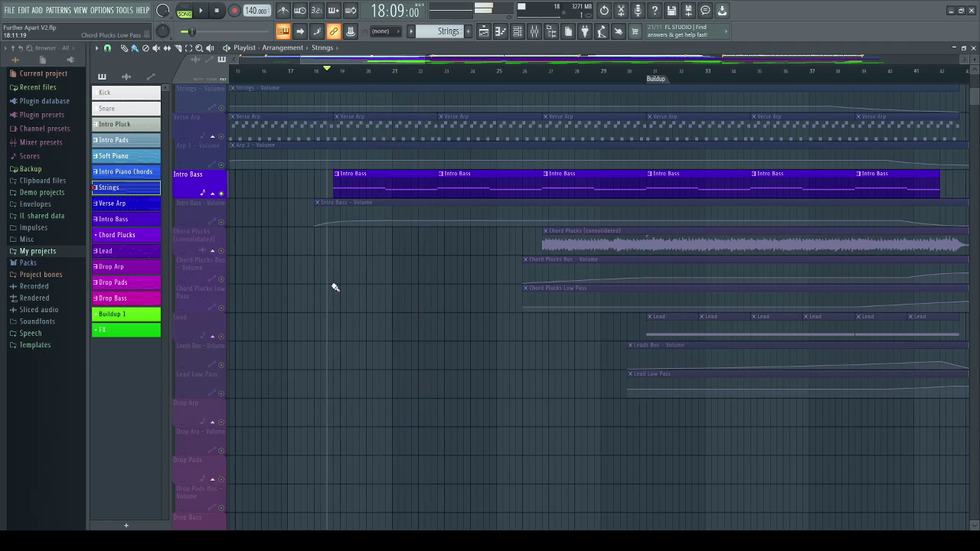
# - Inspect the GMS synthesizer that plays the Intro Bass, and close it again
pyautogui.scroll(4, 341, 286)
pyautogui.scroll(5, 341, 285)
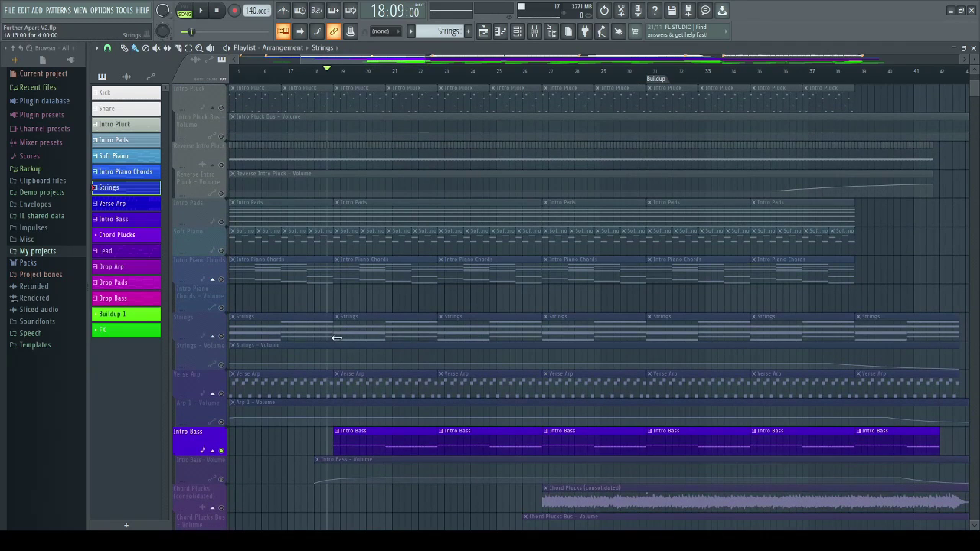
pyautogui.scroll(-8, 366, 340)
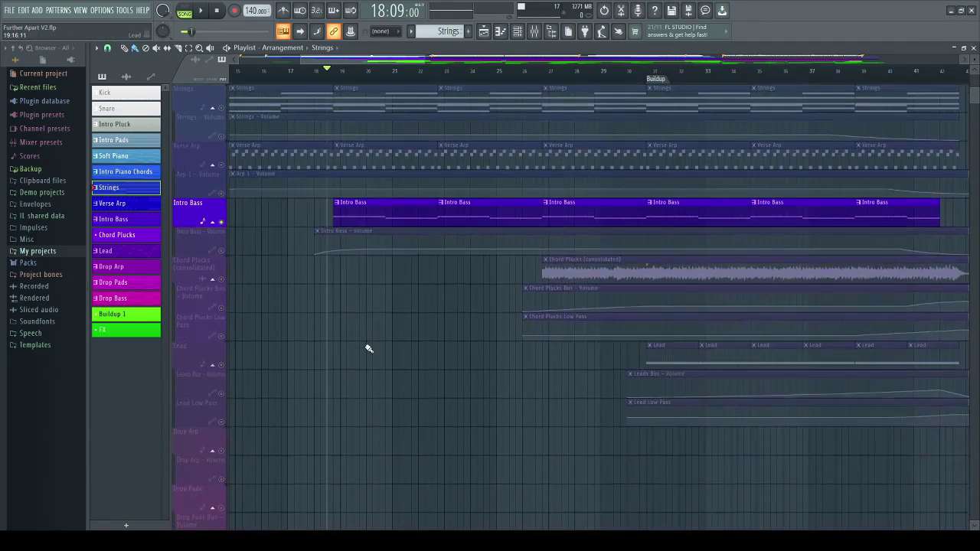
pyautogui.scroll(-1, 560, 260)
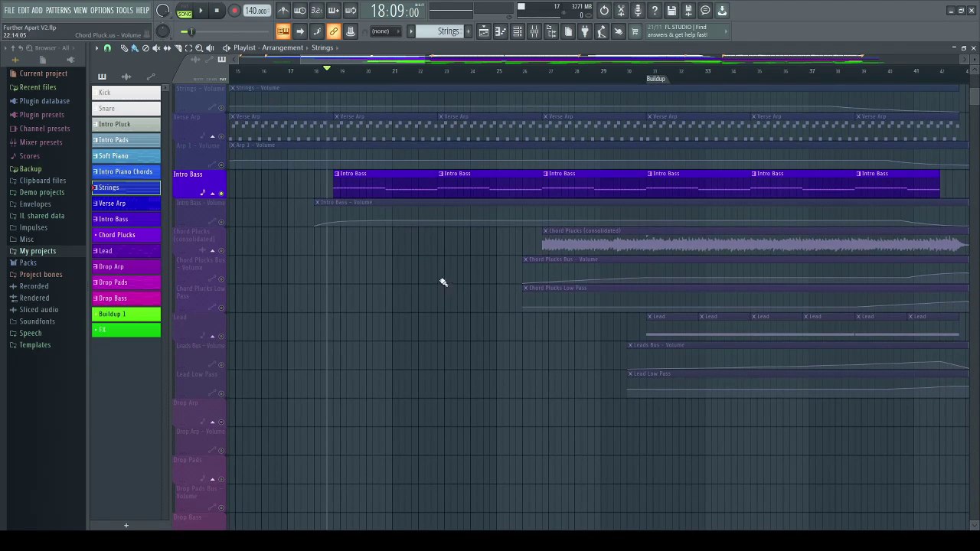
pyautogui.scroll(6, 382, 251)
pyautogui.scroll(-6, 367, 337)
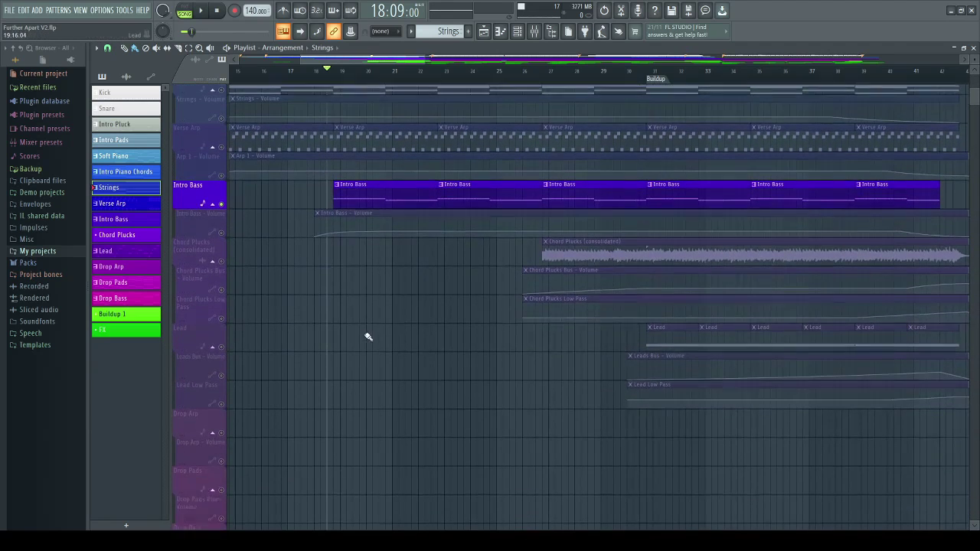
pyautogui.scroll(-1, 367, 336)
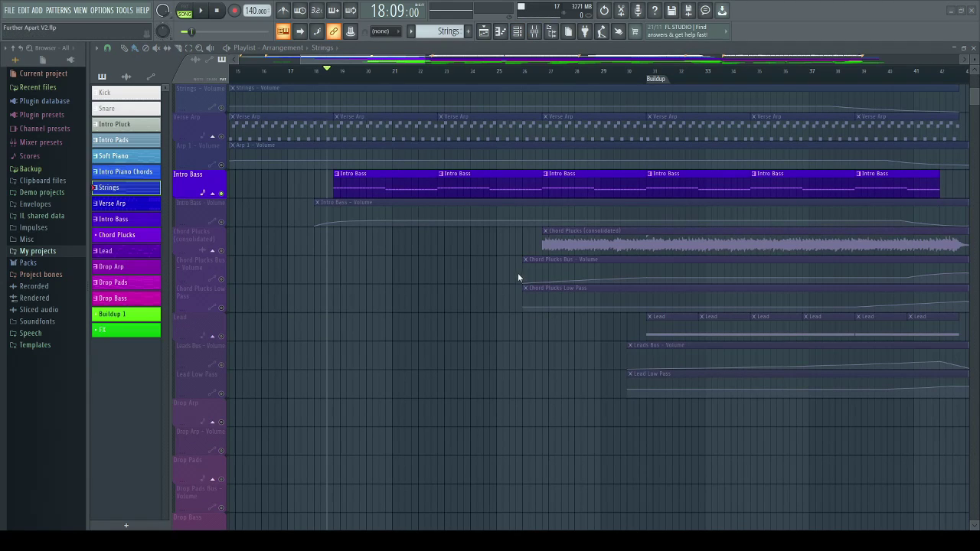
pyautogui.doubleClick(480, 176)
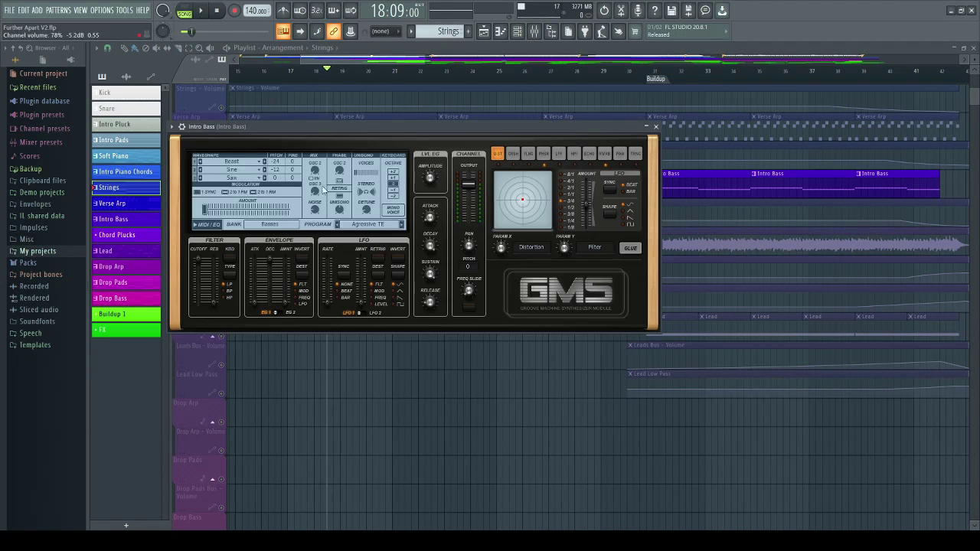
pyautogui.click(654, 127)
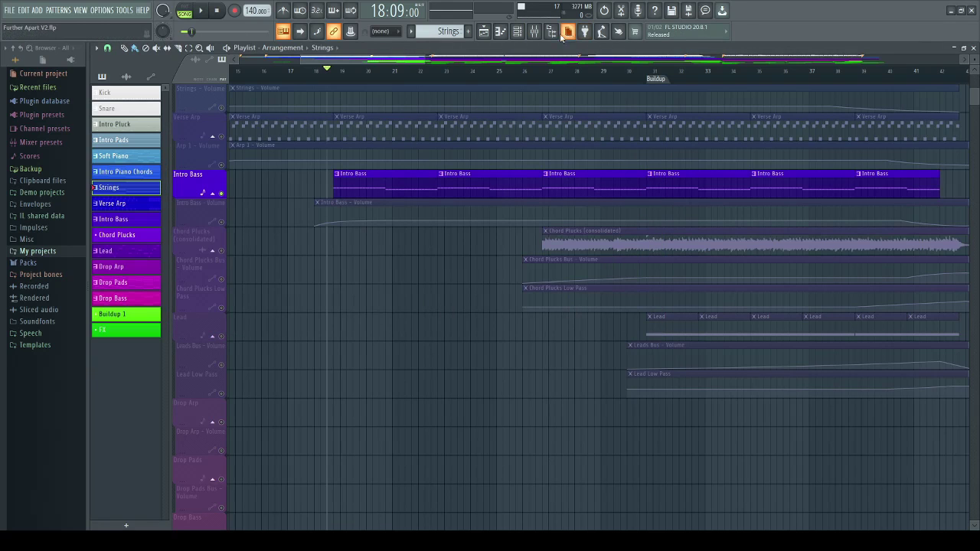
# - Inspect the Fruity parametric EQ 2 and CamelCrusher effects on the Intro Bass mixer track, and close the mixer
pyautogui.click(534, 31)
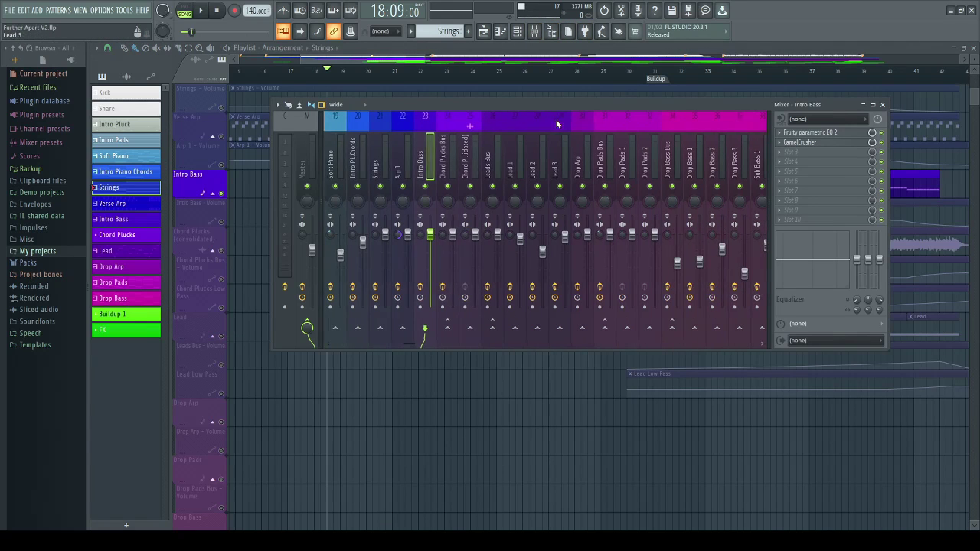
pyautogui.click(808, 133)
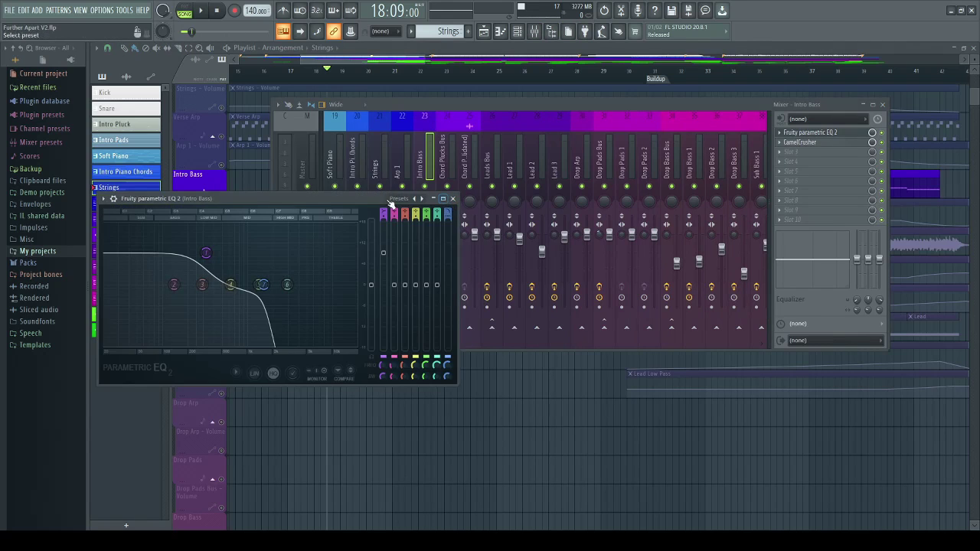
pyautogui.moveTo(390, 205); pyautogui.dragTo(422, 202)
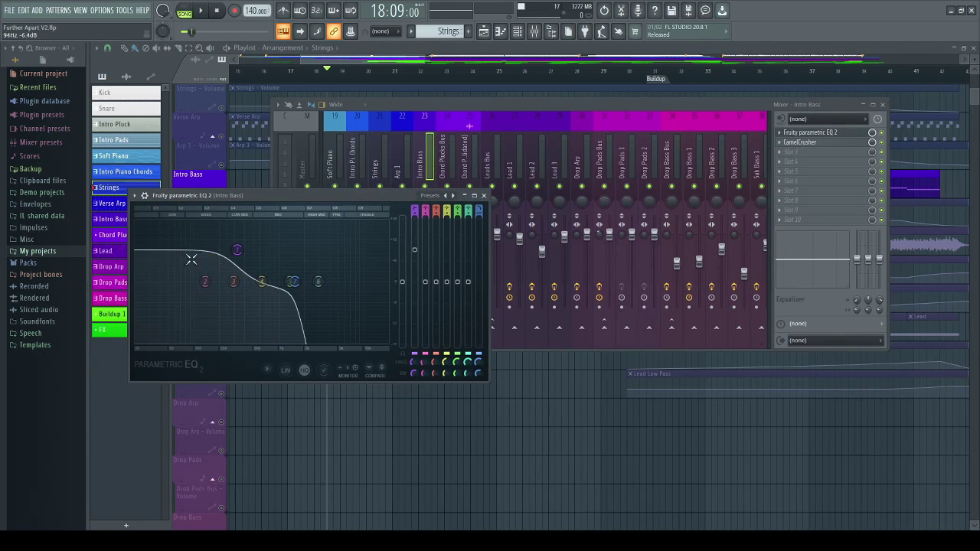
pyautogui.click(484, 196)
pyautogui.click(800, 143)
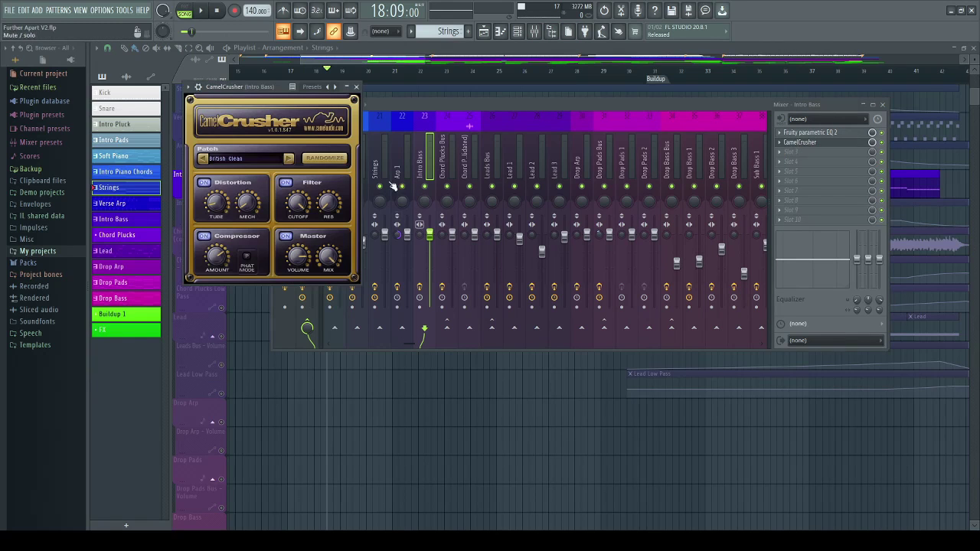
pyautogui.moveTo(264, 87); pyautogui.dragTo(295, 94)
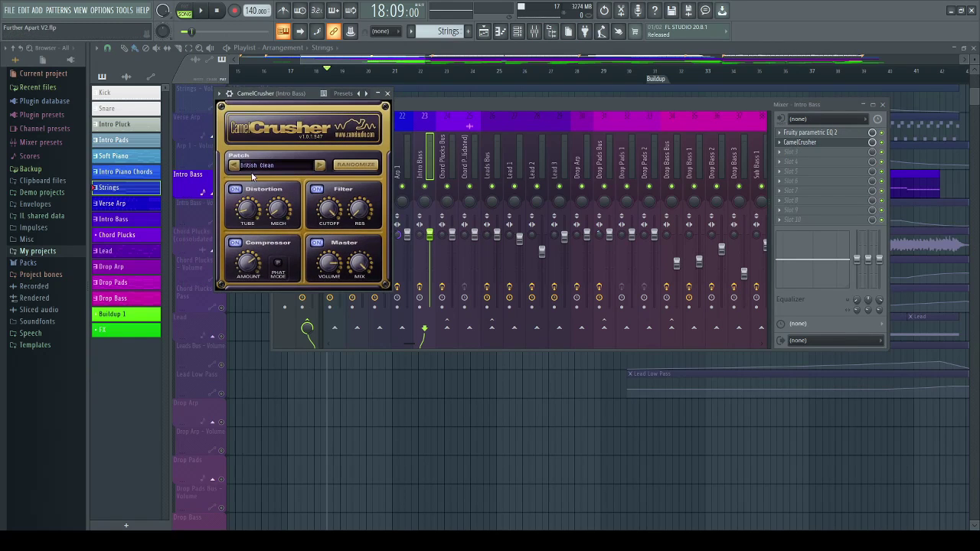
pyautogui.click(387, 93)
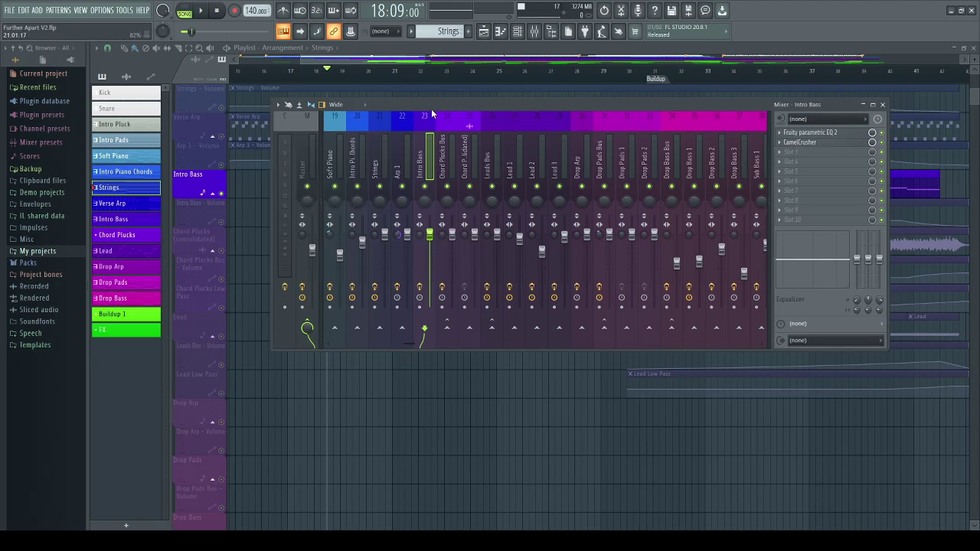
pyautogui.click(883, 105)
# - Solo the Chord Plucks (consolidated) track with its bus volume and low-pass automation tracks, and set the playback position to bar 26
pyautogui.scroll(-1, 357, 152)
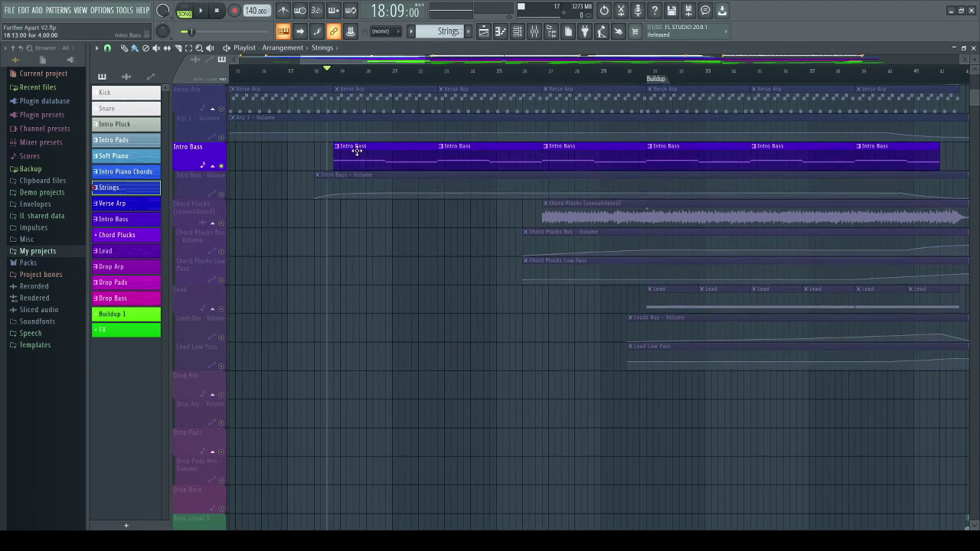
pyautogui.scroll(-1, 354, 82)
pyautogui.scroll(1, 354, 82)
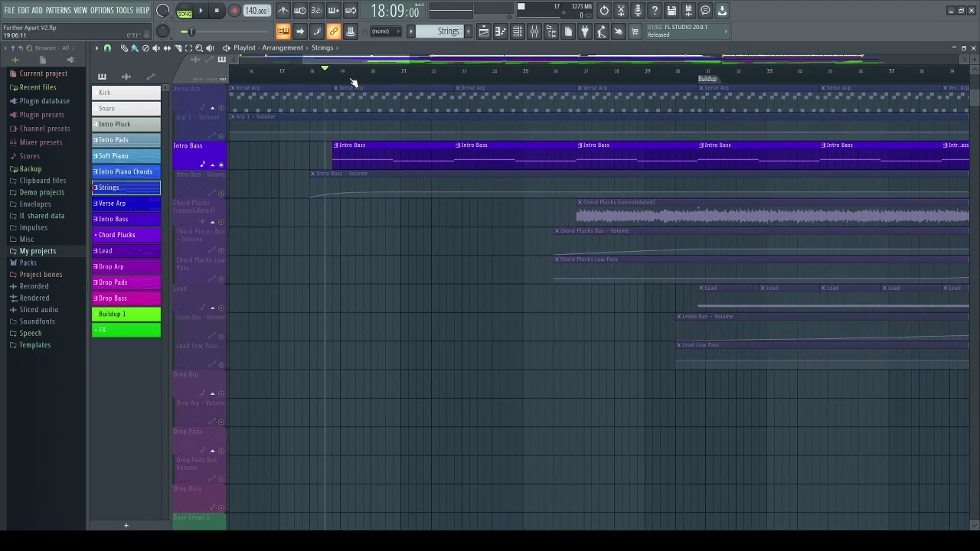
pyautogui.moveTo(411, 56); pyautogui.dragTo(559, 67)
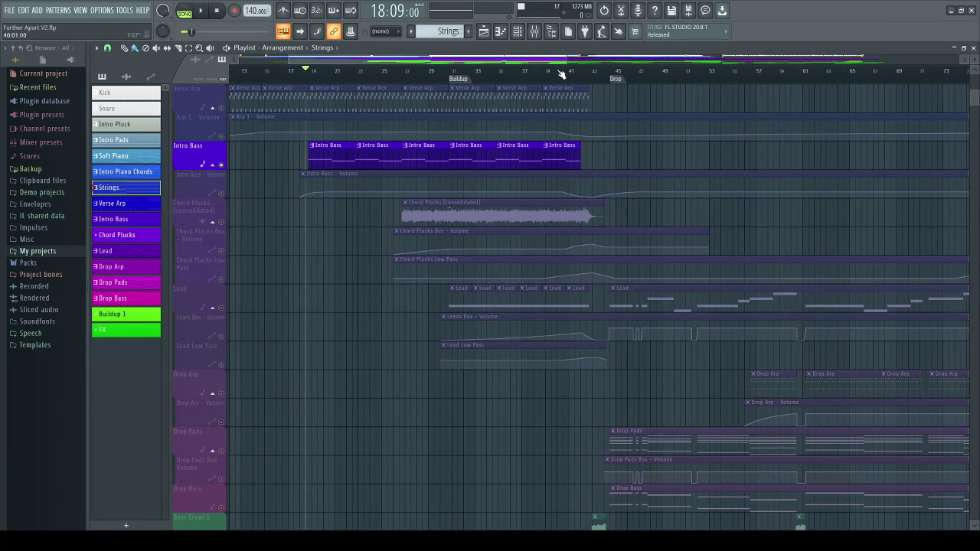
pyautogui.scroll(-2, 401, 371)
pyautogui.scroll(2, 401, 371)
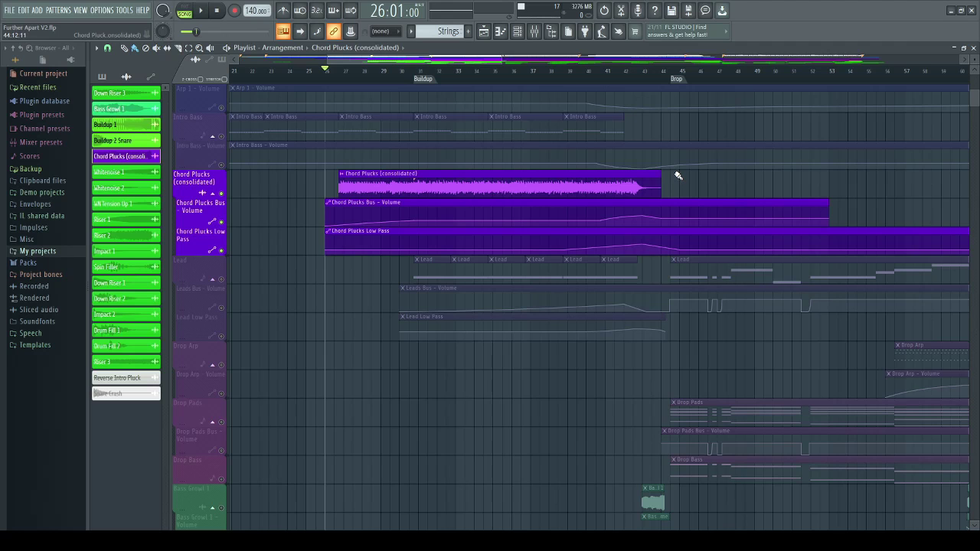
# - Open both Fruity parametric EQ 2 effects on the Chord Plucks Bus mixer track for inspection, and close the mixer
pyautogui.scroll(3, 357, 140)
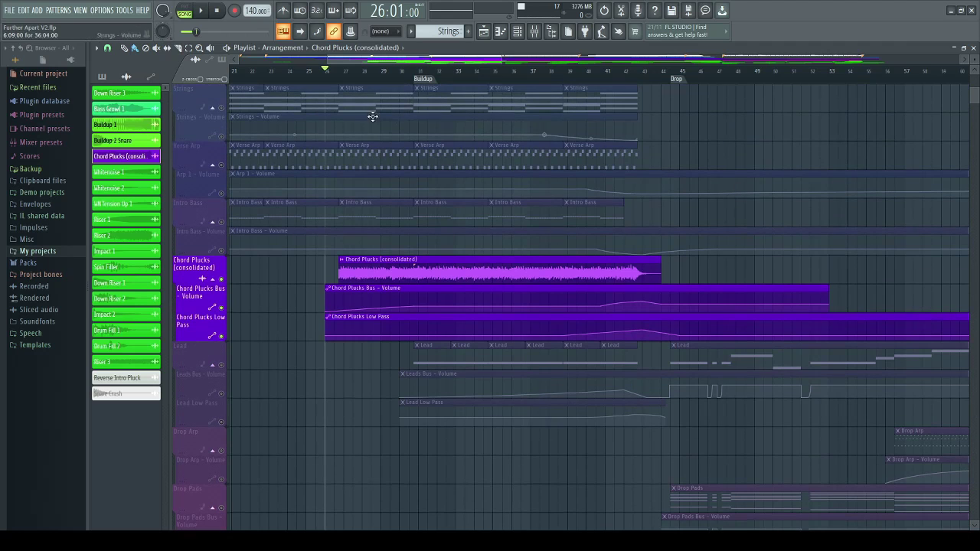
pyautogui.scroll(-3, 357, 146)
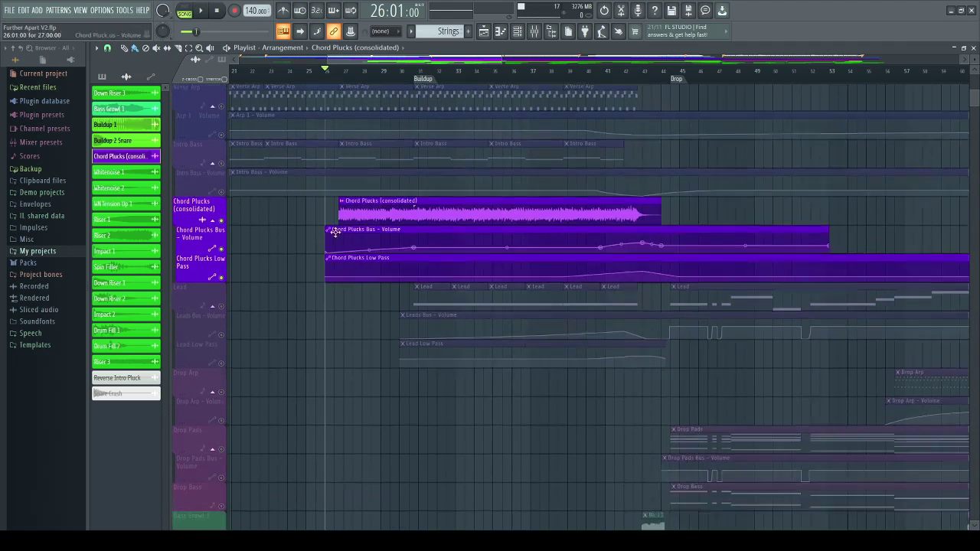
pyautogui.scroll(1, 361, 157)
pyautogui.scroll(-2, 362, 157)
pyautogui.scroll(1, 383, 138)
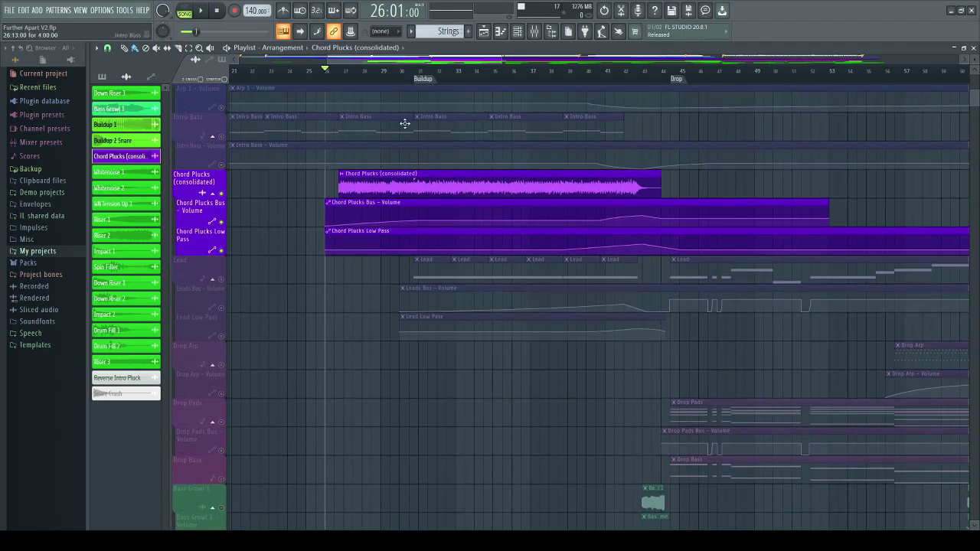
pyautogui.click(536, 36)
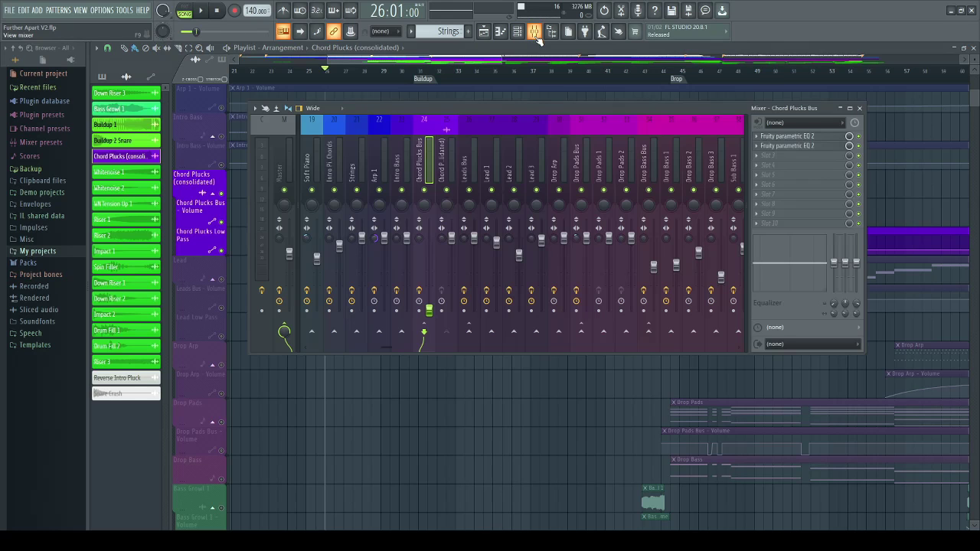
pyautogui.click(788, 136)
pyautogui.click(793, 146)
pyautogui.click(580, 106)
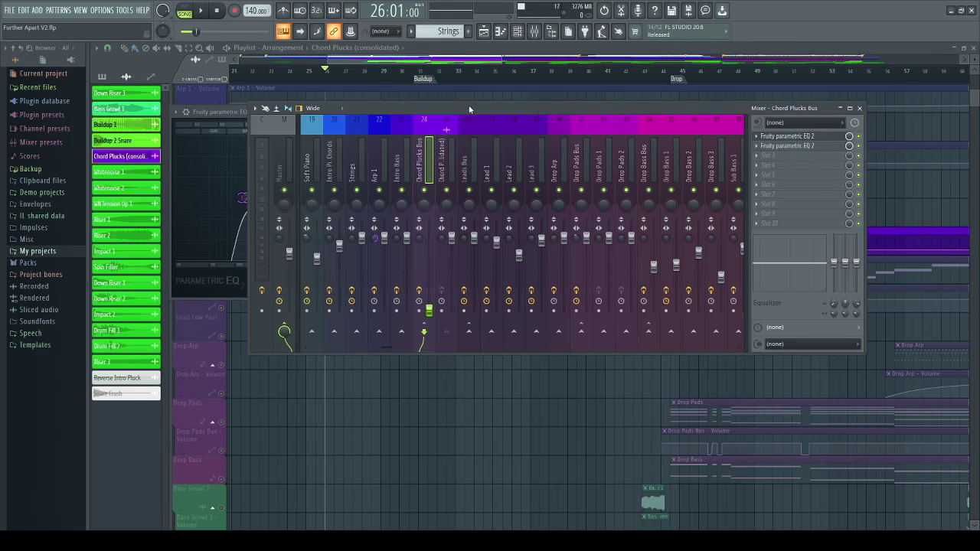
pyautogui.moveTo(415, 108); pyautogui.dragTo(410, 144)
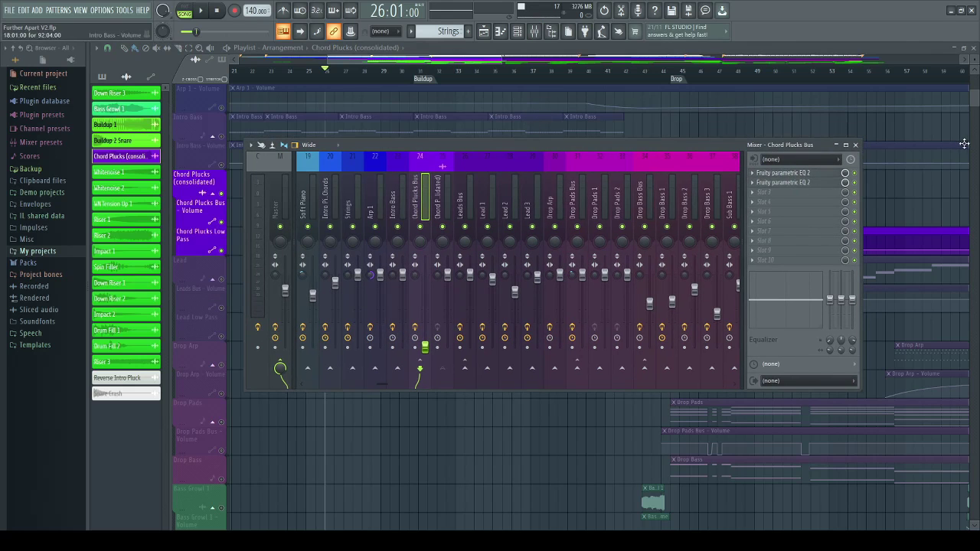
pyautogui.click(857, 145)
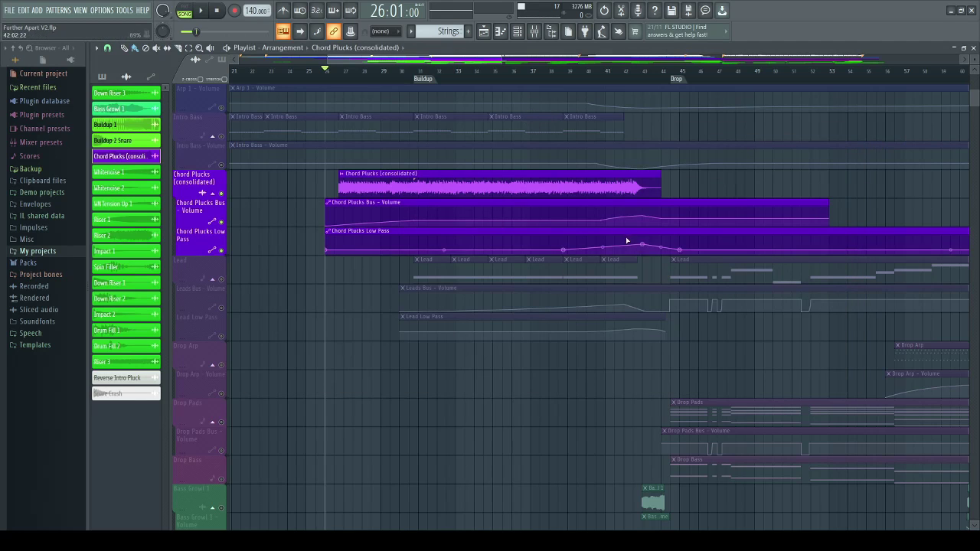
# - Listen to the Chord Plucks from bar 26 and again from bar 40, and return the playback position to bar 26
pyautogui.scroll(-1, 399, 196)
pyautogui.press('space')
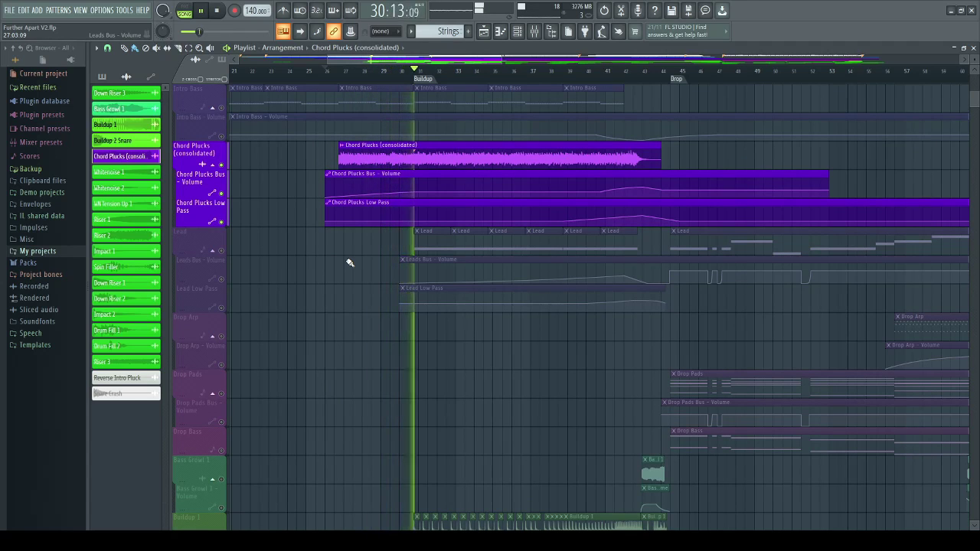
pyautogui.click(601, 75)
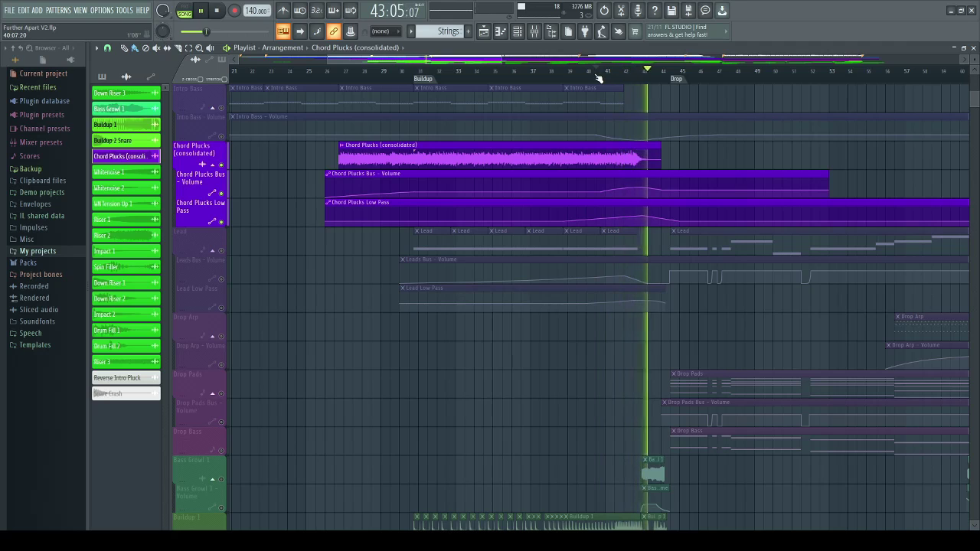
pyautogui.press('space')
pyautogui.click(335, 74)
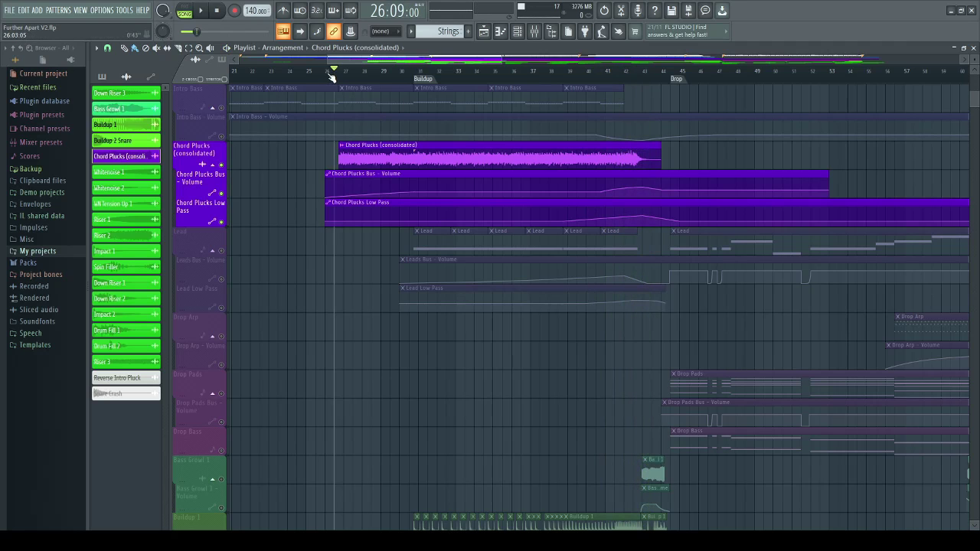
pyautogui.click(326, 73)
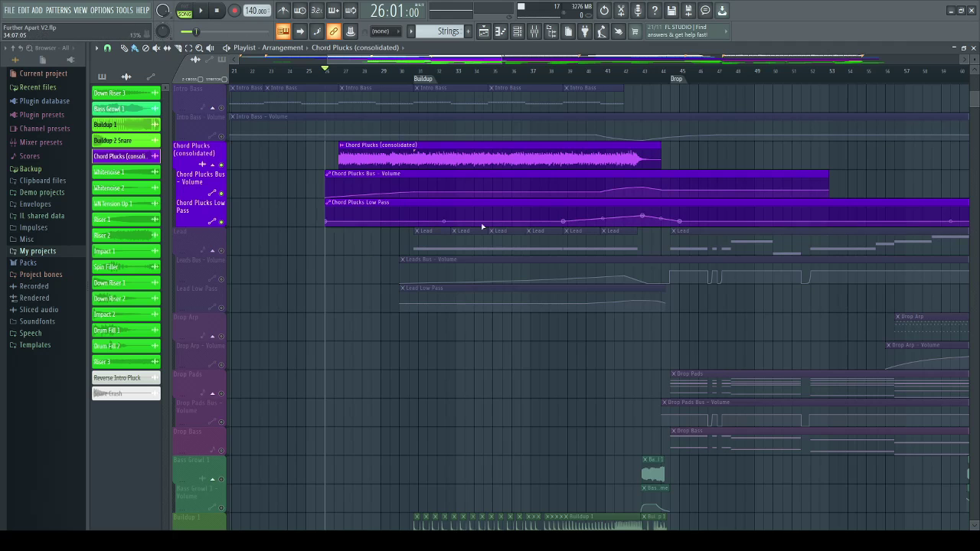
pyautogui.scroll(5, 513, 182)
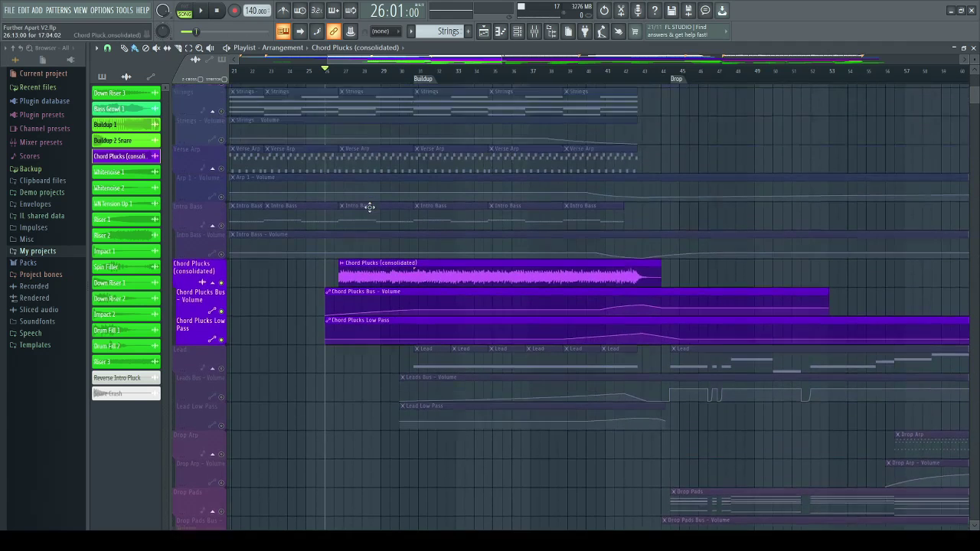
pyautogui.scroll(-5, 370, 198)
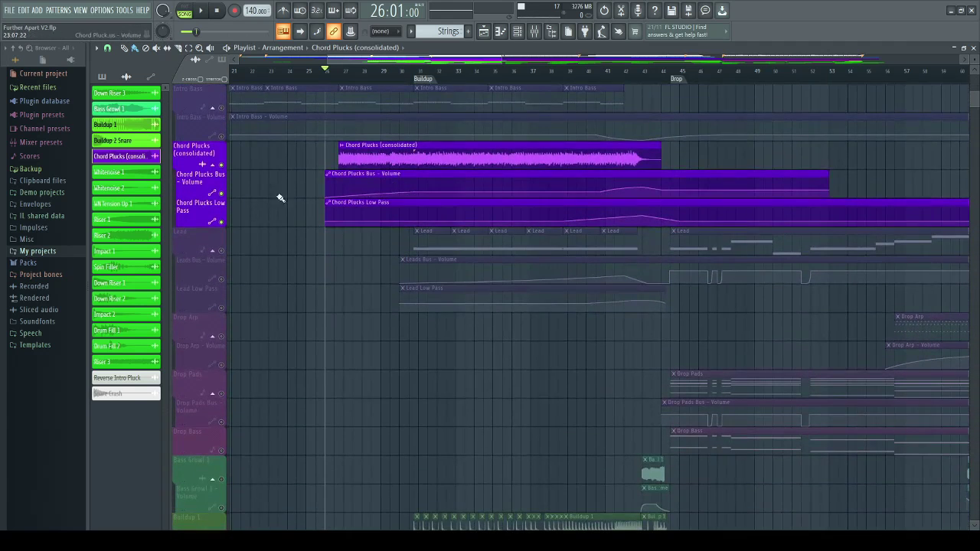
# - Solo the Lead track with its Leads Bus volume and Lead Low Pass automation tracks, and set the playback position to bar 30
pyautogui.scroll(-5, 536, 161)
pyautogui.scroll(4, 521, 179)
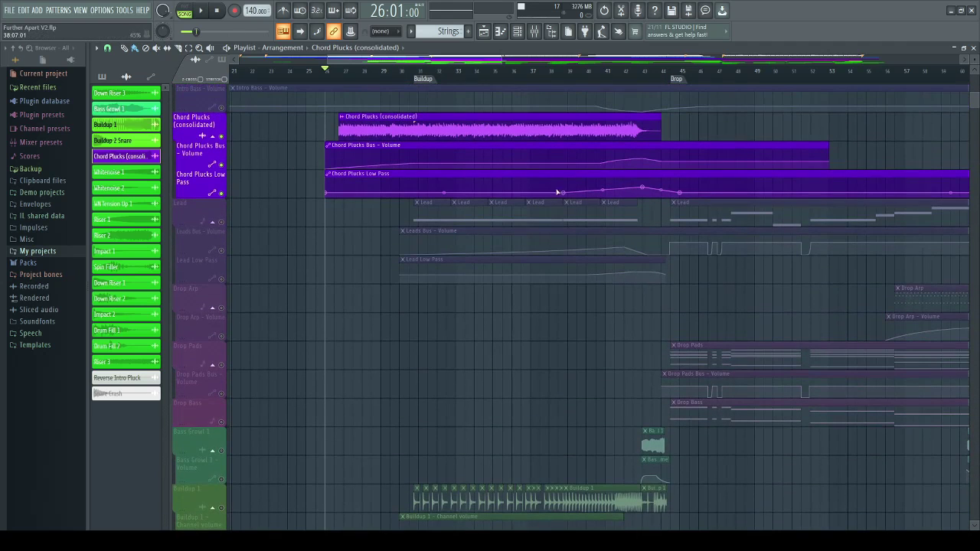
pyautogui.scroll(-4, 605, 366)
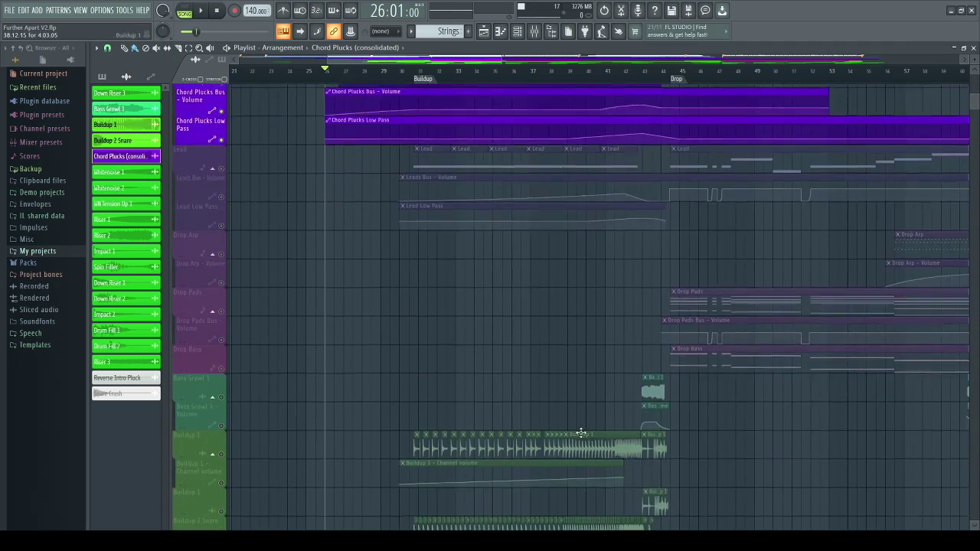
pyautogui.scroll(15, 609, 366)
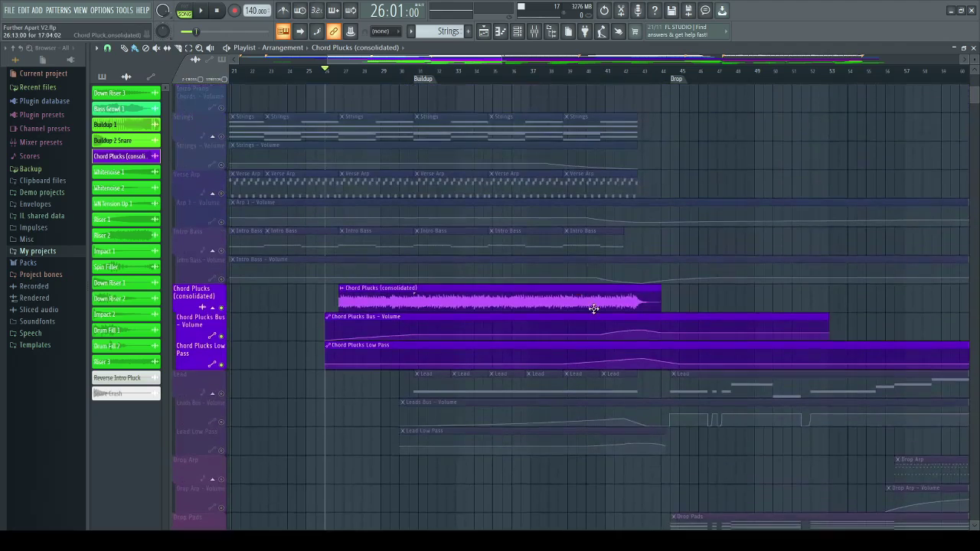
pyautogui.scroll(-14, 781, 268)
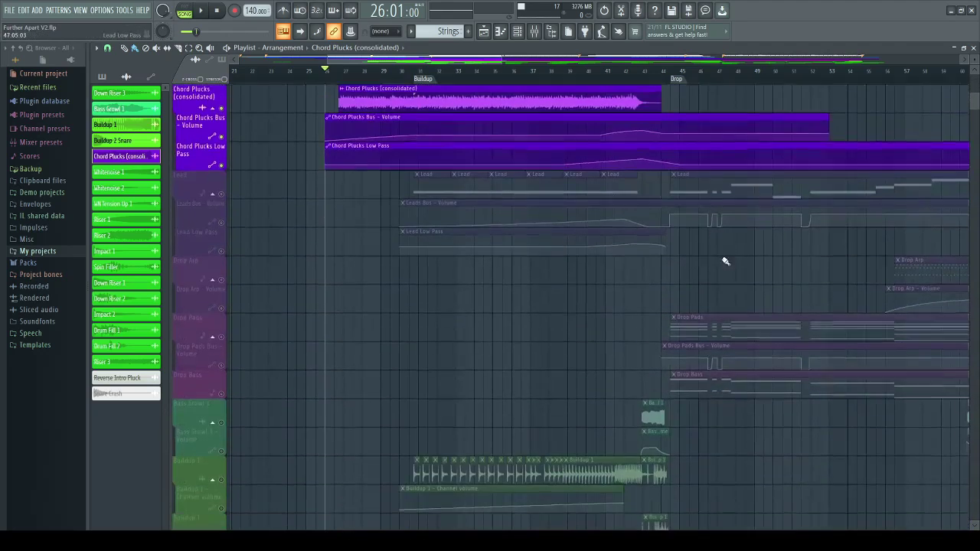
pyautogui.scroll(-3, 732, 242)
pyautogui.scroll(4, 503, 245)
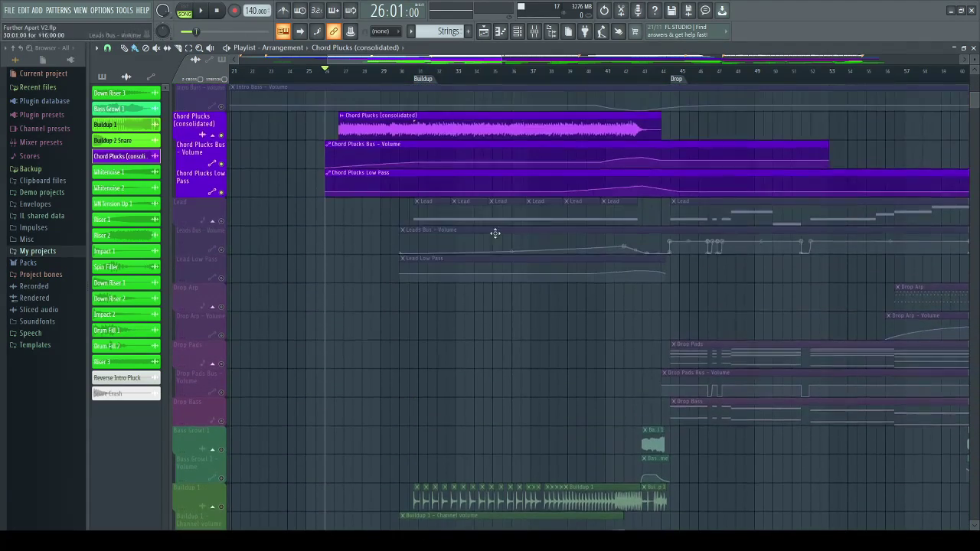
pyautogui.scroll(-2, 514, 330)
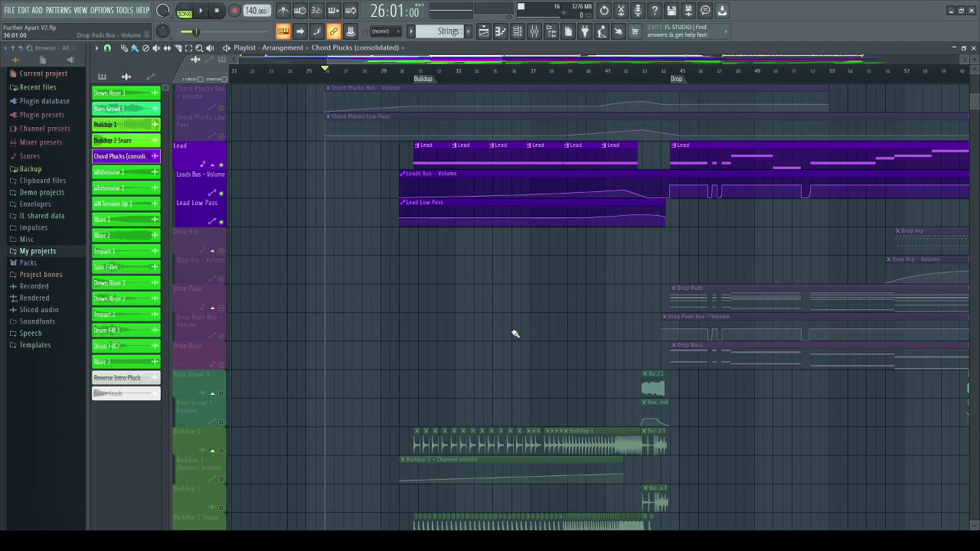
pyautogui.scroll(-1, 490, 334)
pyautogui.scroll(2, 470, 327)
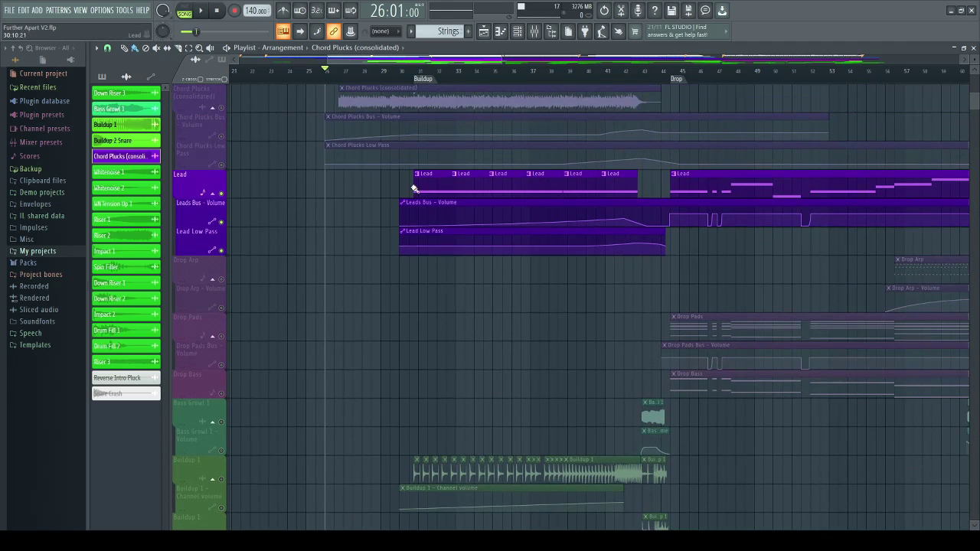
pyautogui.click(400, 80)
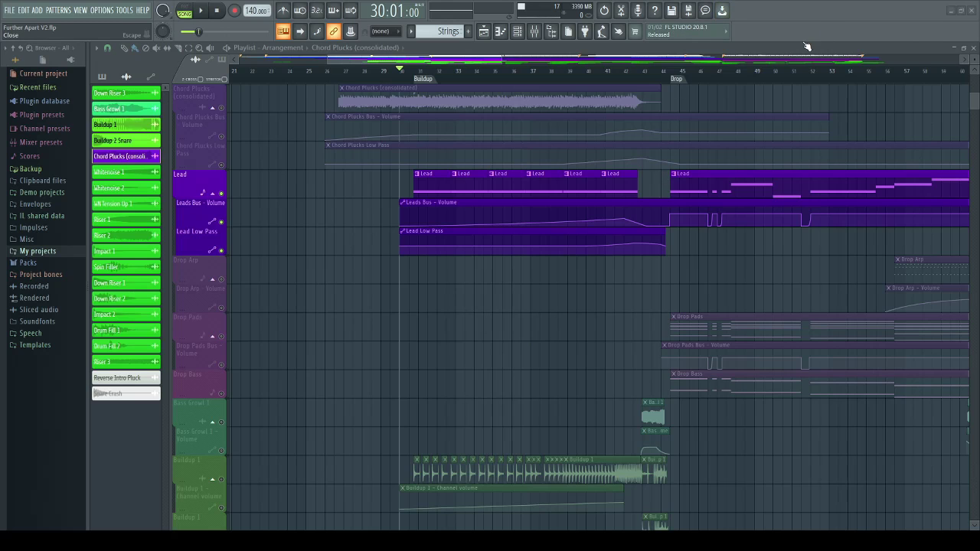
# - Inspect the Sytrus synth on Lead 2 and the wavetable synth on Lead 3, and close the plugin windows
pyautogui.click(447, 334)
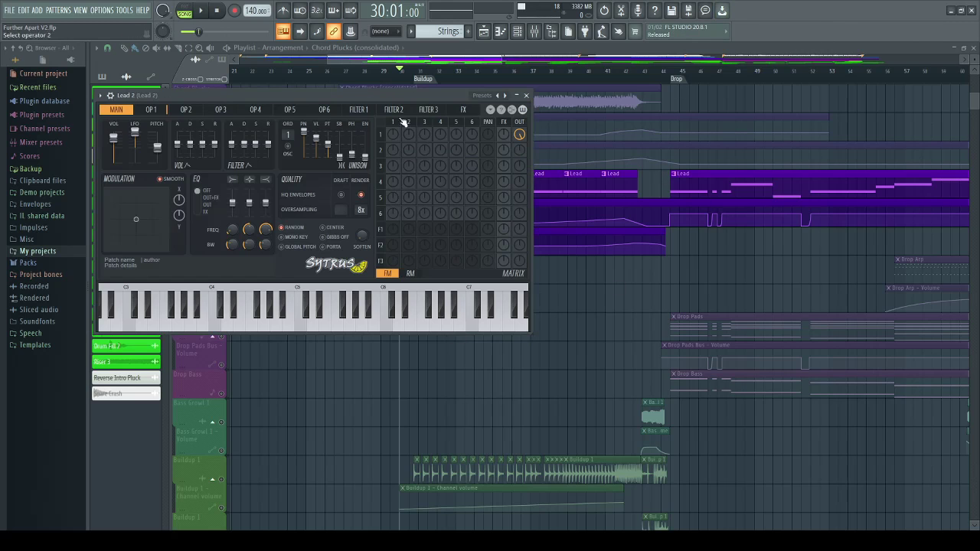
pyautogui.moveTo(458, 92); pyautogui.dragTo(618, 52)
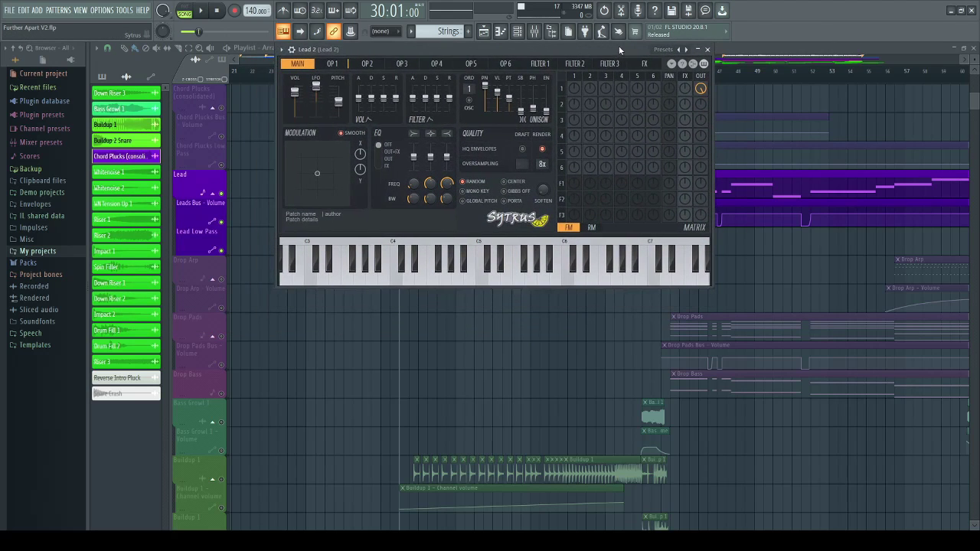
pyautogui.click(709, 52)
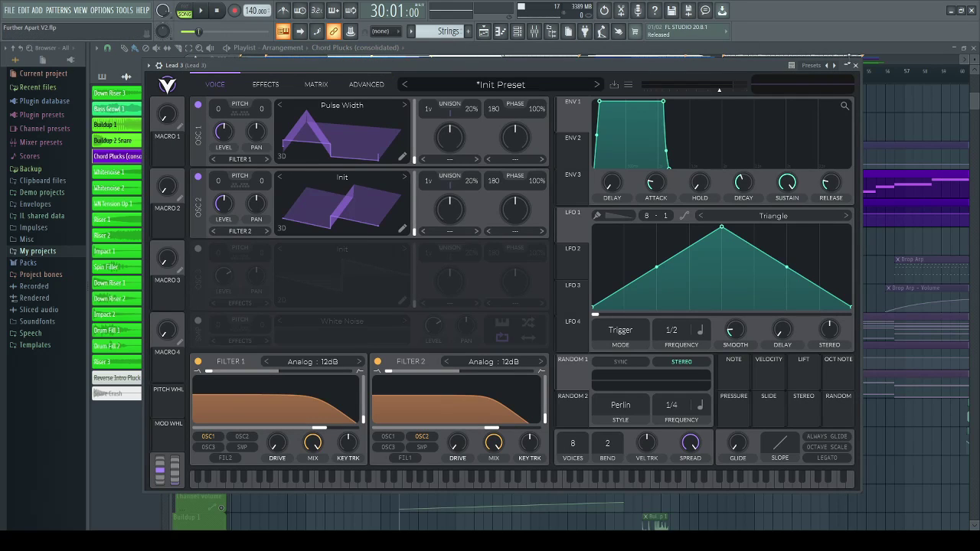
pyautogui.click(855, 65)
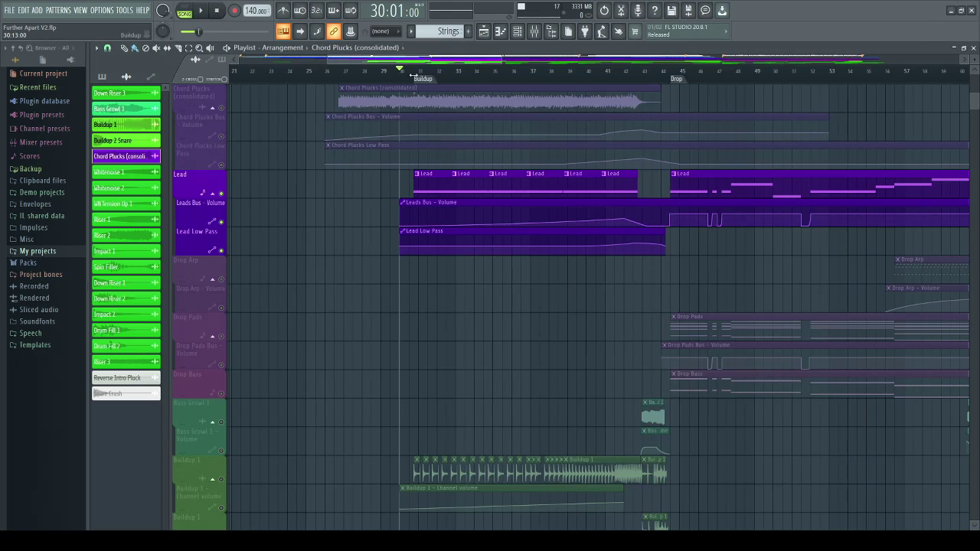
# - Examine the Lead clips and their volume and low-pass automation between the Buildup and Drop markers
pyautogui.scroll(4, 414, 76)
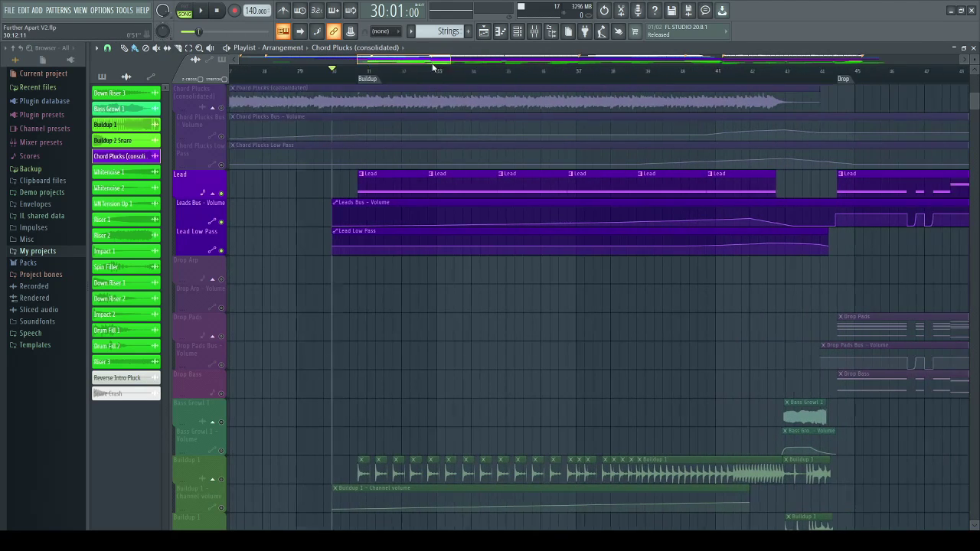
pyautogui.moveTo(433, 65); pyautogui.dragTo(455, 83)
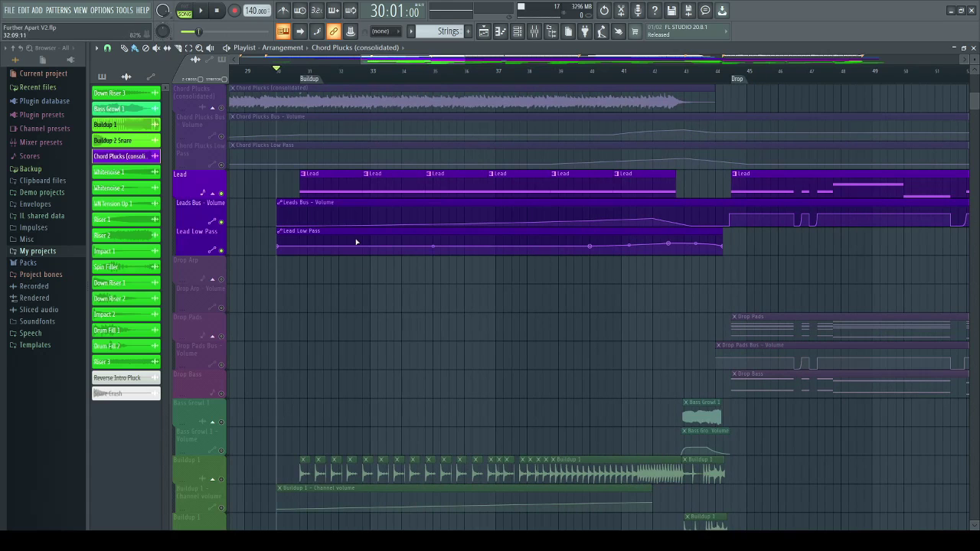
pyautogui.scroll(2, 621, 71)
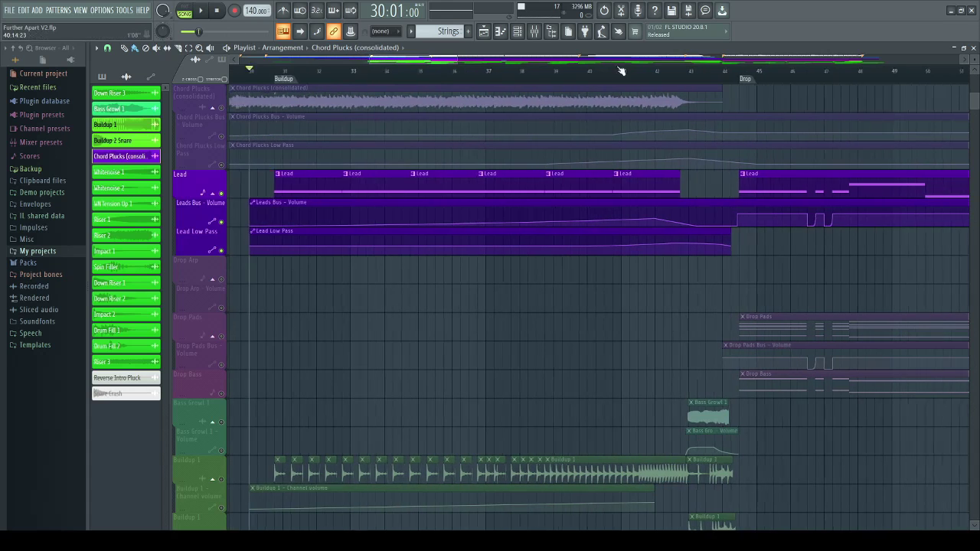
pyautogui.scroll(-2, 511, 167)
pyautogui.scroll(1, 444, 114)
pyautogui.moveTo(434, 63); pyautogui.dragTo(486, 59)
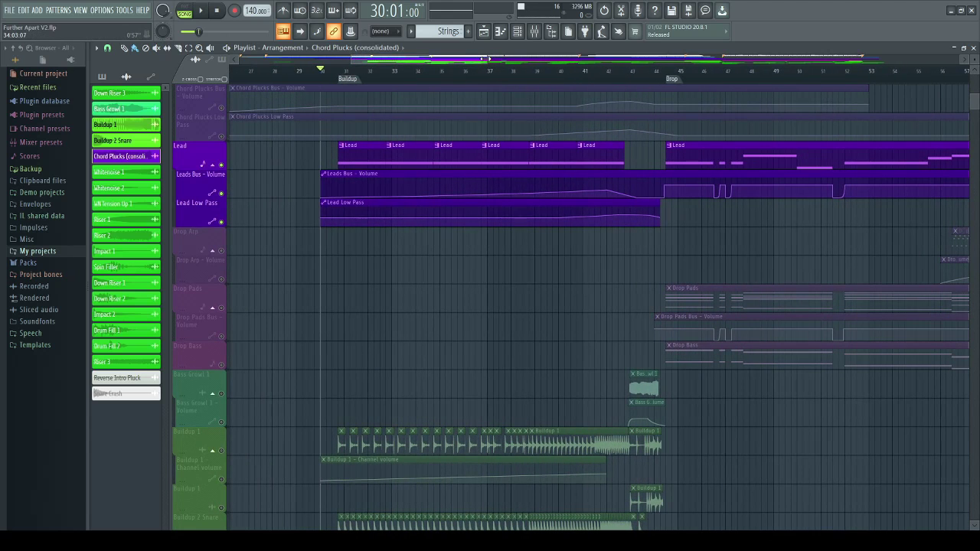
# - Compare the effect chains on the Leads Bus, Lead 1, Lead 2 and Lead 3 mixer tracks, and close the mixer
pyautogui.click(533, 31)
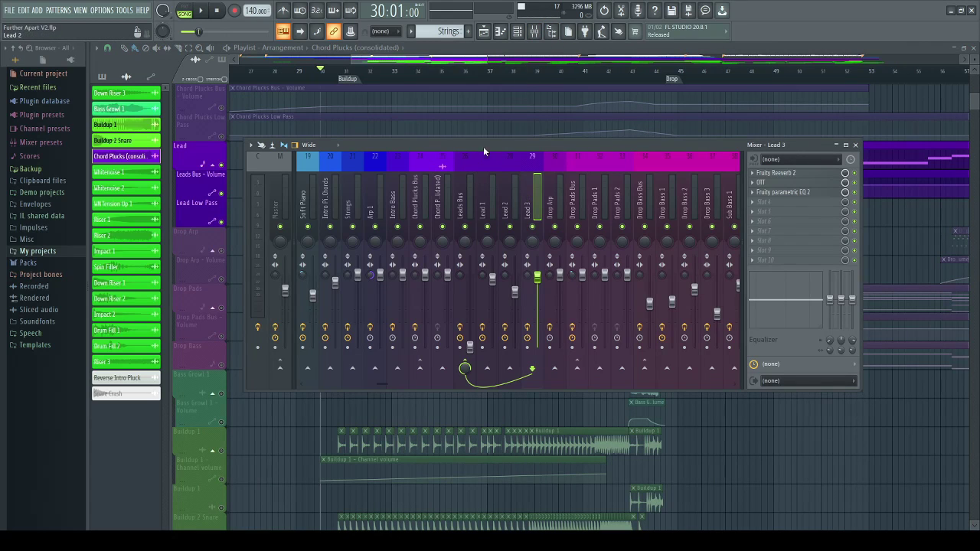
pyautogui.click(461, 160)
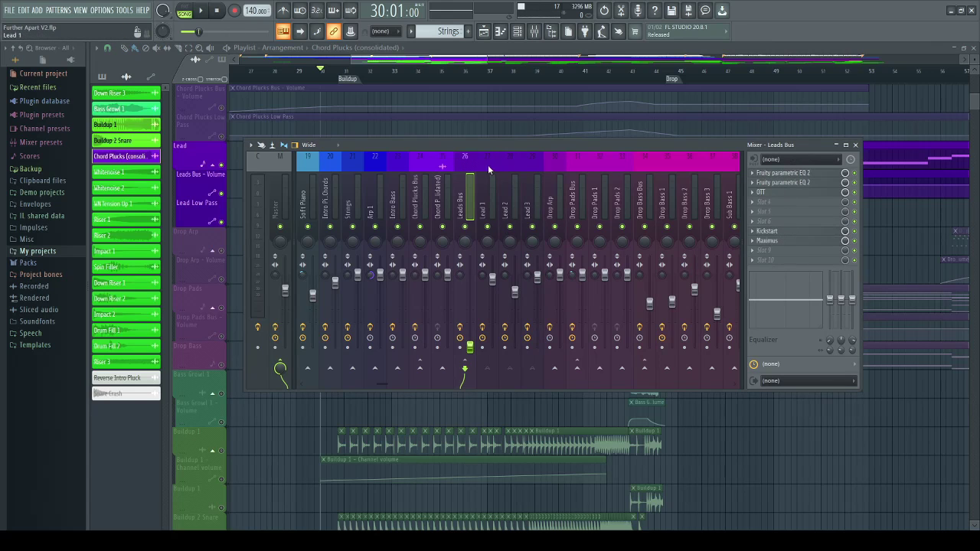
pyautogui.click(487, 165)
pyautogui.click(505, 164)
pyautogui.click(522, 164)
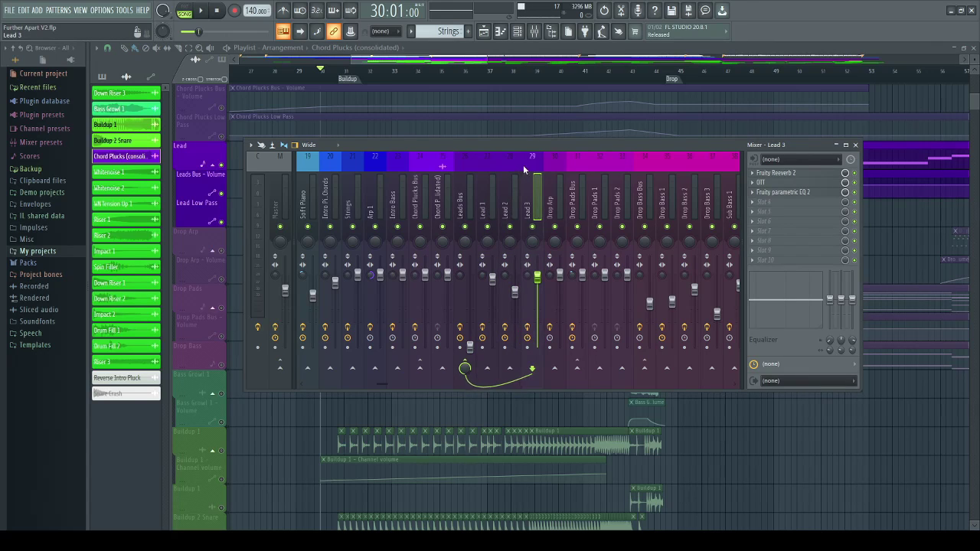
pyautogui.click(505, 164)
pyautogui.click(482, 164)
pyautogui.click(462, 165)
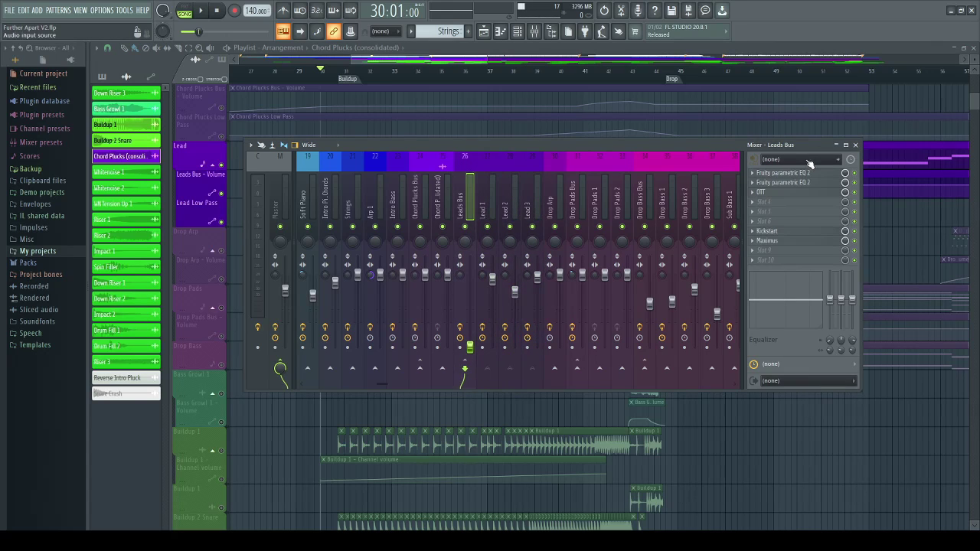
pyautogui.click(483, 185)
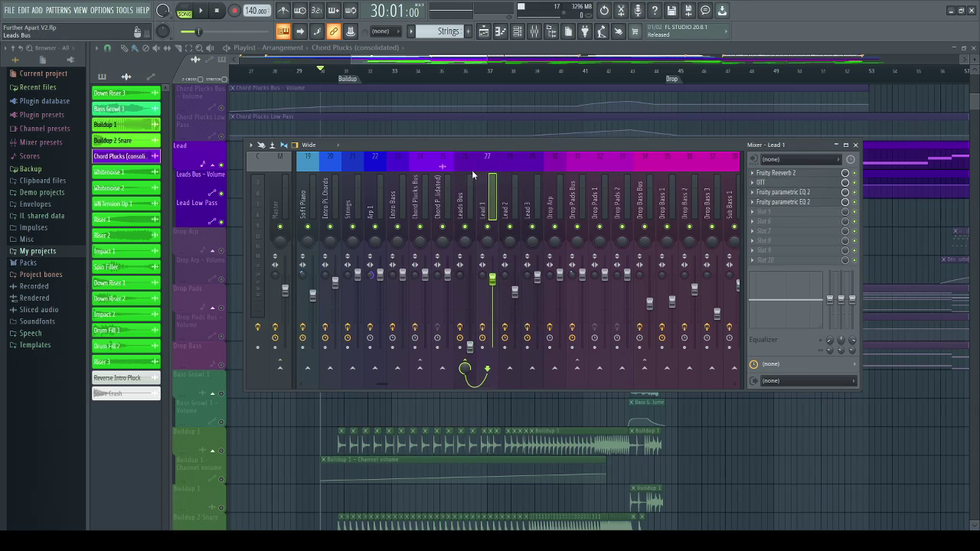
pyautogui.click(471, 170)
pyautogui.click(856, 145)
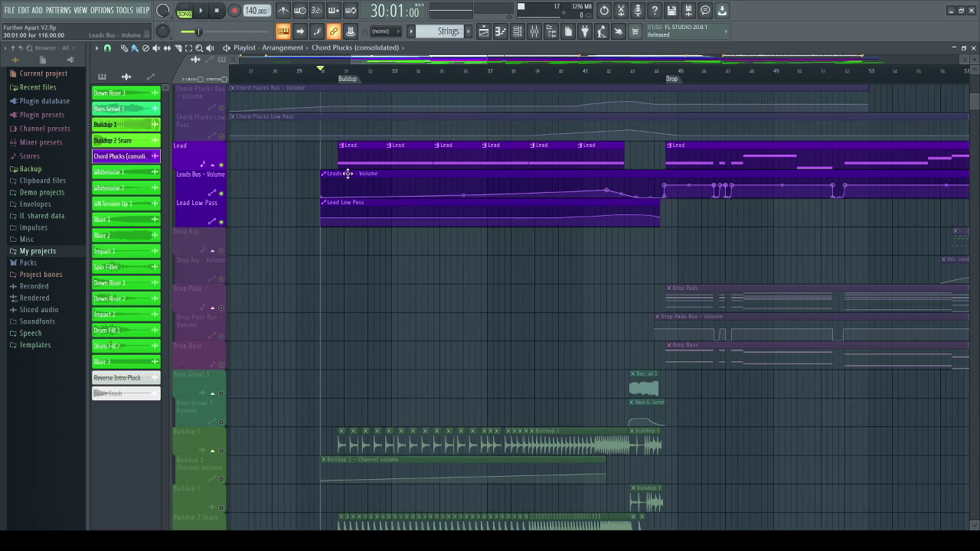
# - Listen to the soloed Lead from bar 30 through the buildup and into the drop, and stop playback
pyautogui.scroll(-3, 363, 76)
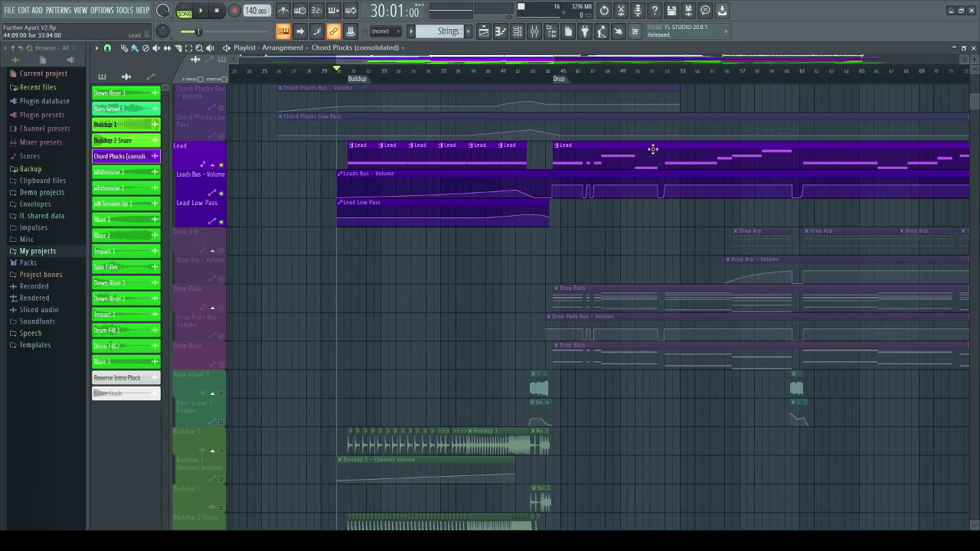
pyautogui.press('space')
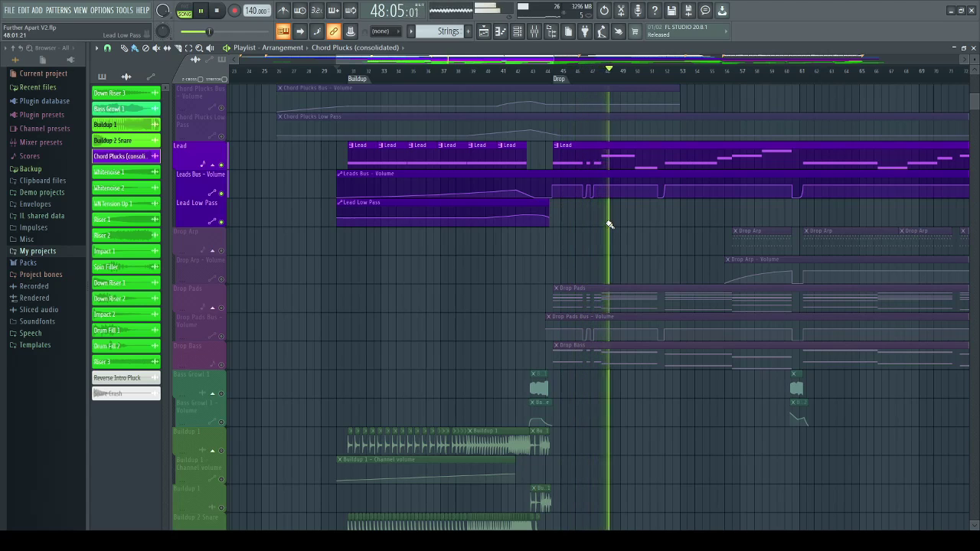
pyautogui.press('space')
pyautogui.scroll(-2, 394, 77)
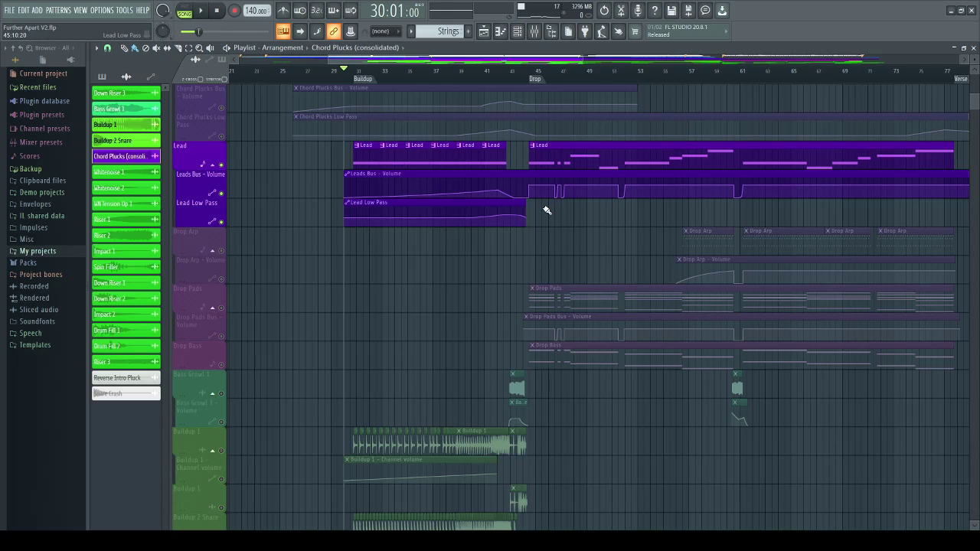
# - Solo the Buildup 1 and Buildup 2 Snare tracks together with their volume automation tracks
pyautogui.scroll(-5, 461, 424)
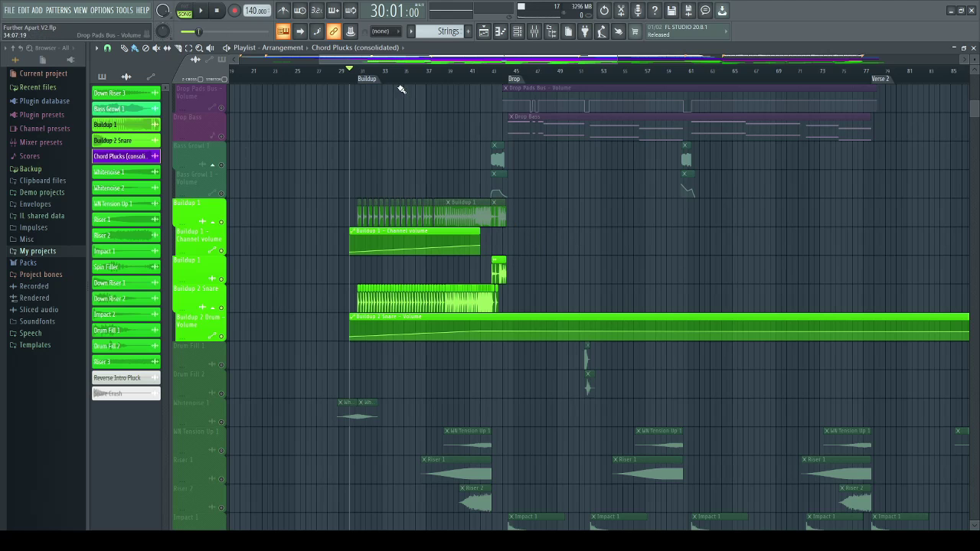
pyautogui.scroll(-2, 459, 161)
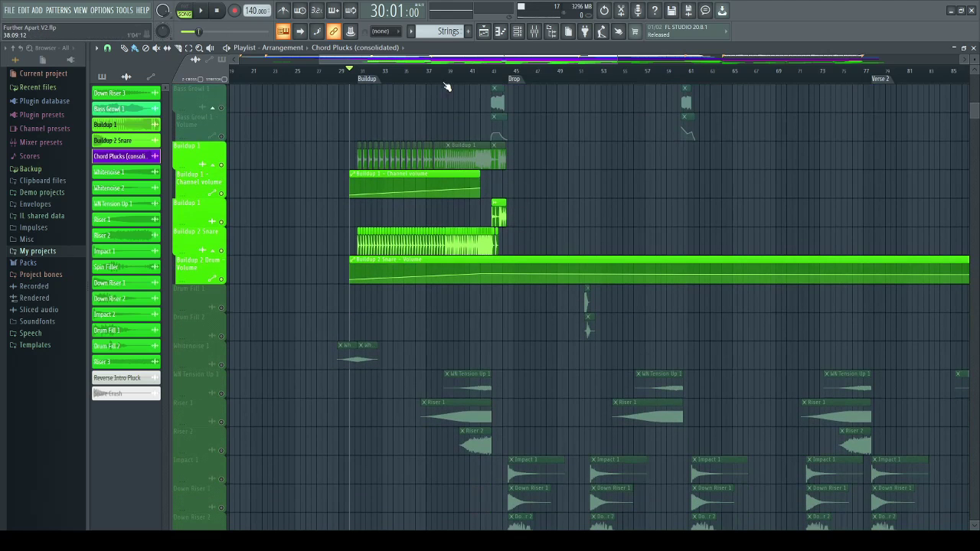
pyautogui.scroll(5, 447, 80)
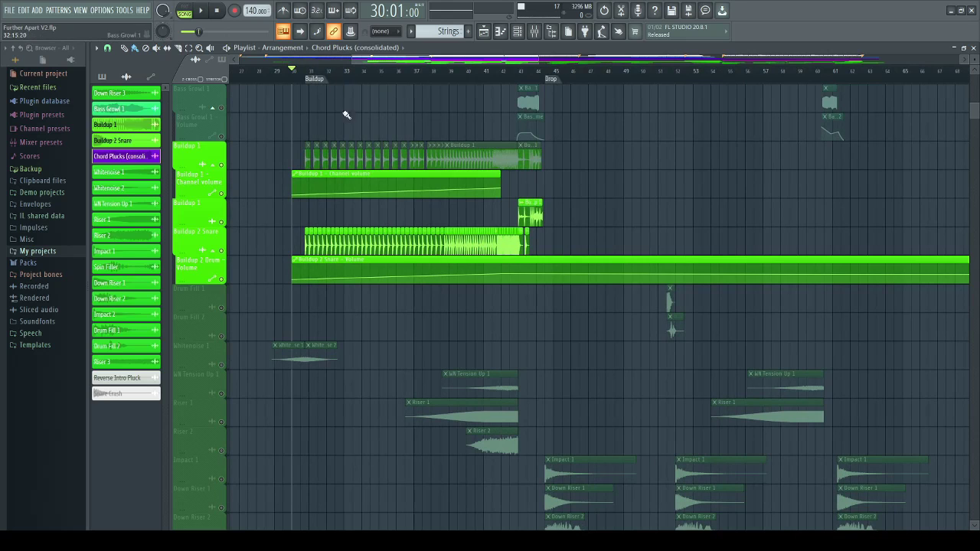
# - Listen to the buildup drums from bar 30, near bar 38 and from bar 41, and return the playback position to the Buildup marker
pyautogui.press('space')
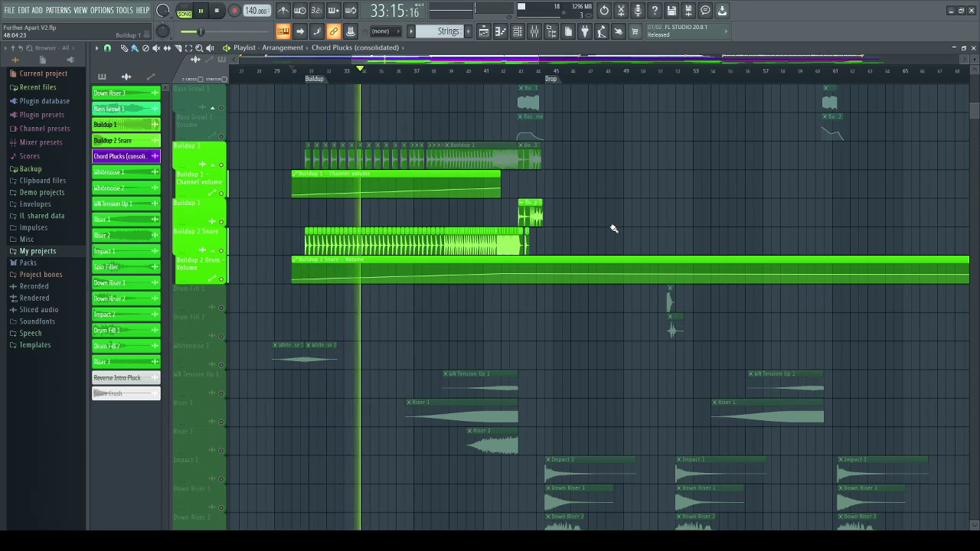
pyautogui.click(445, 71)
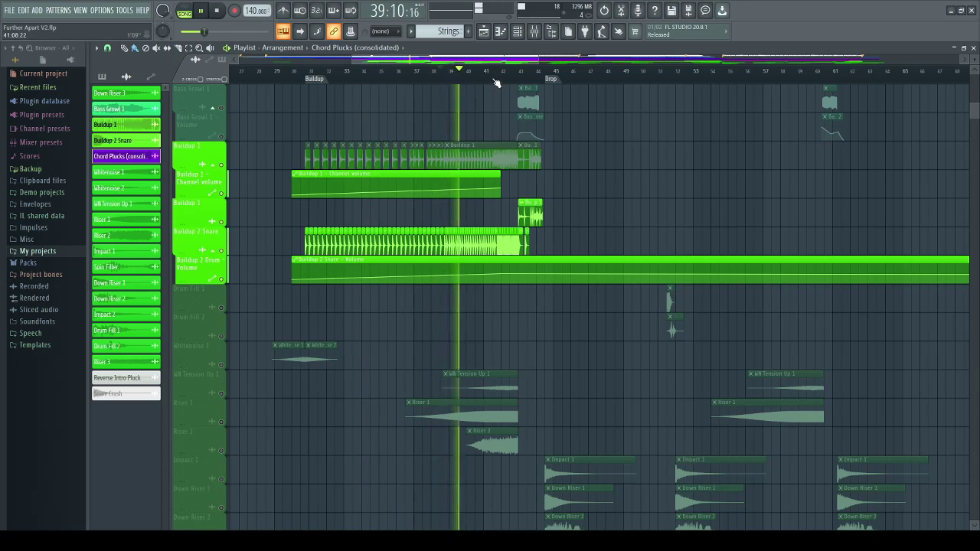
pyautogui.click(492, 76)
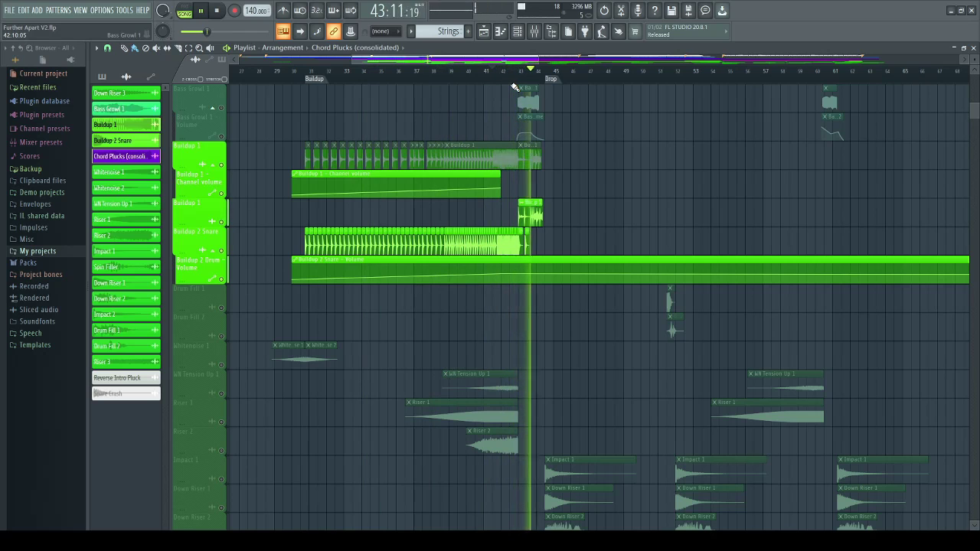
pyautogui.press('space')
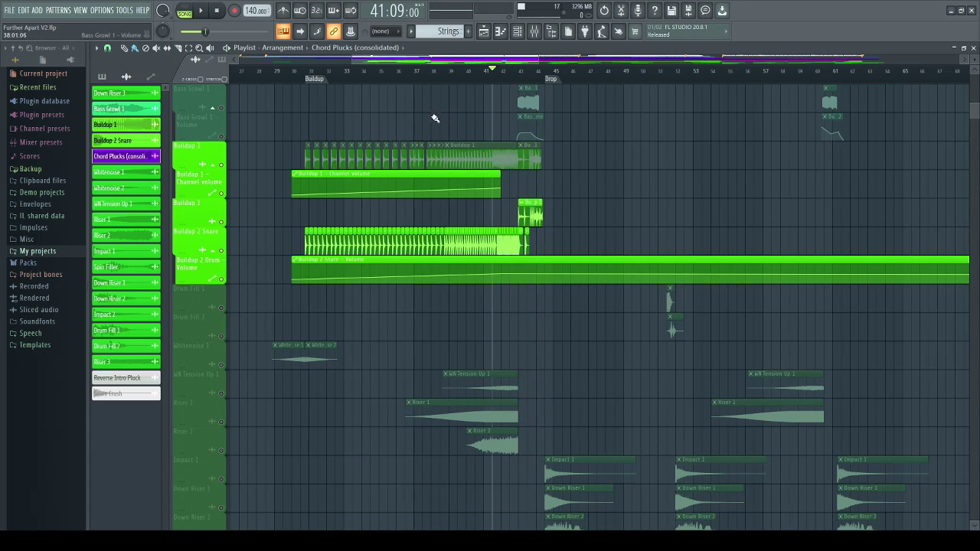
pyautogui.click(309, 78)
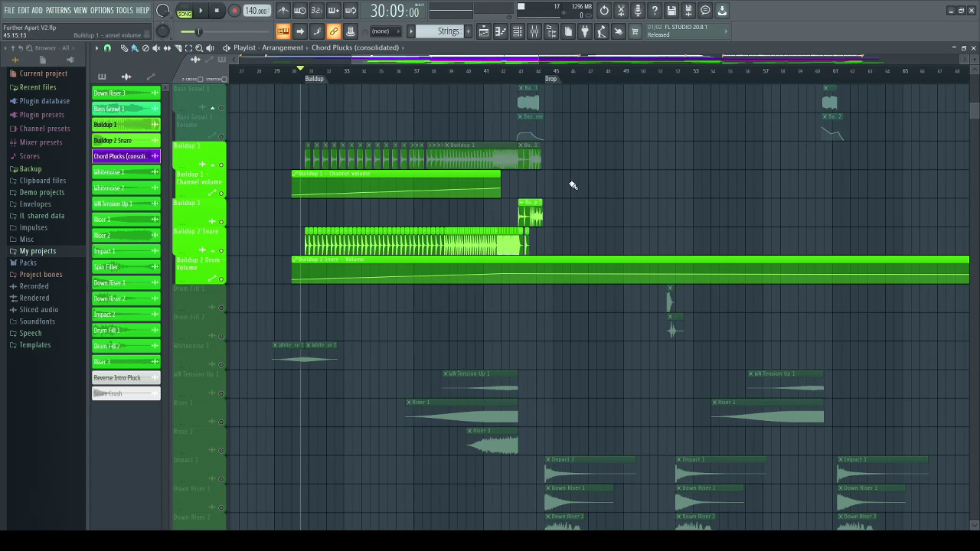
# - Check the Fruity parametric EQ 2 curve on the Buildup 2 Snare mixer track and close the plugin
pyautogui.scroll(3, 567, 184)
pyautogui.scroll(-3, 544, 240)
pyautogui.scroll(-1, 461, 278)
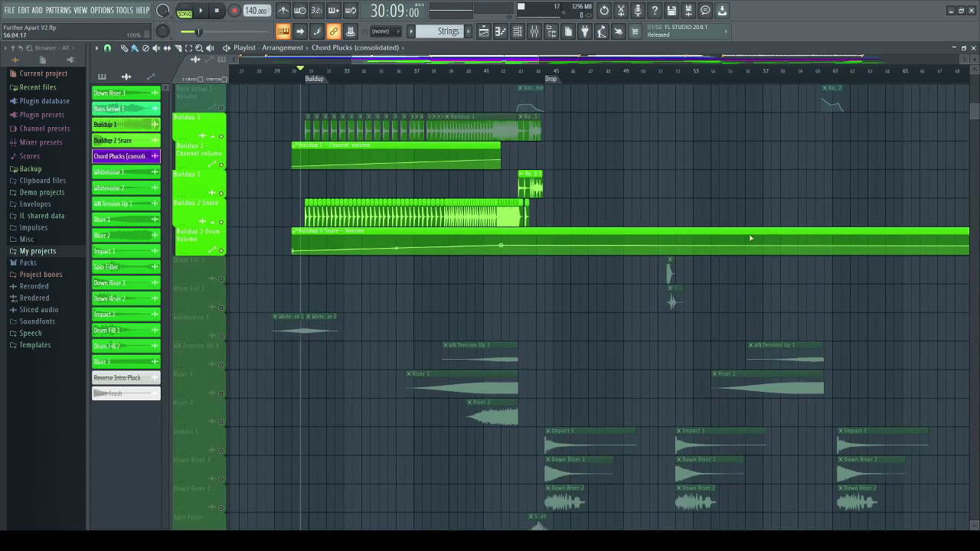
pyautogui.scroll(1, 749, 237)
pyautogui.click(534, 31)
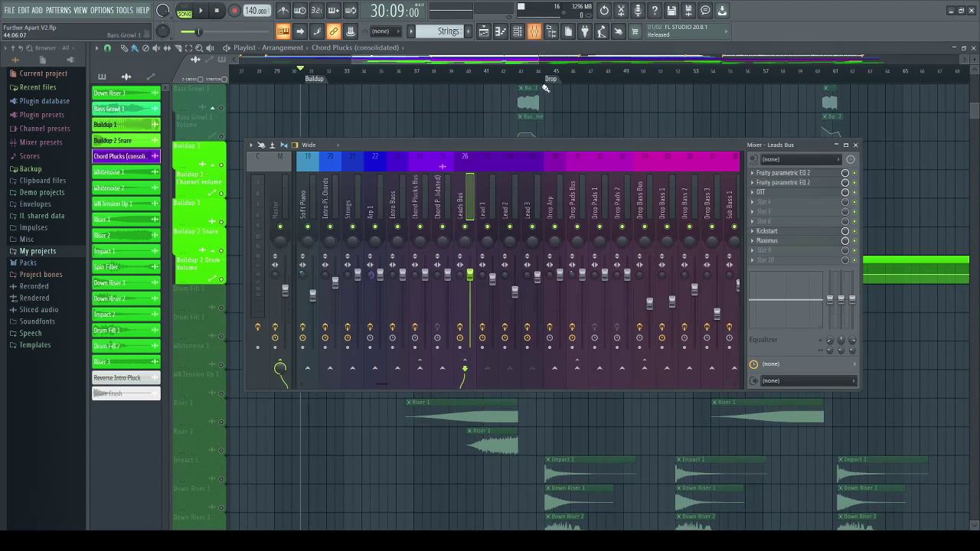
pyautogui.click(448, 174)
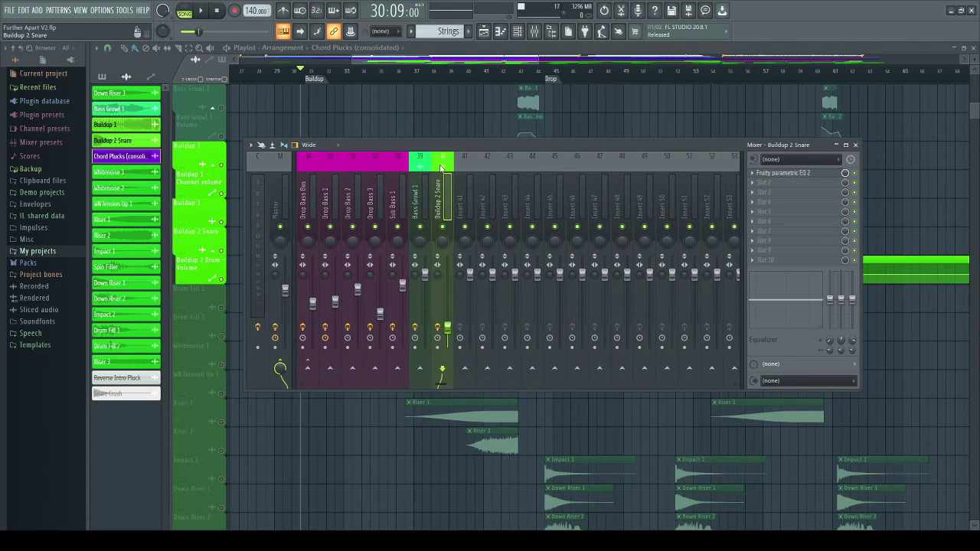
pyautogui.click(799, 174)
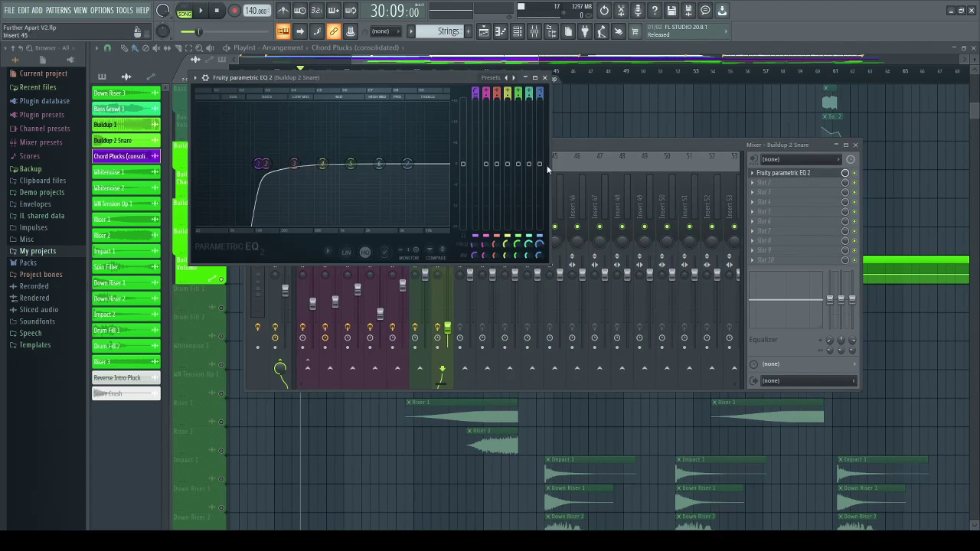
pyautogui.click(548, 77)
# - Look through the mixer tracks from Kick Bus to Buildup 2 Snare and close the mixer
pyautogui.scroll(3, 436, 159)
pyautogui.scroll(5, 436, 159)
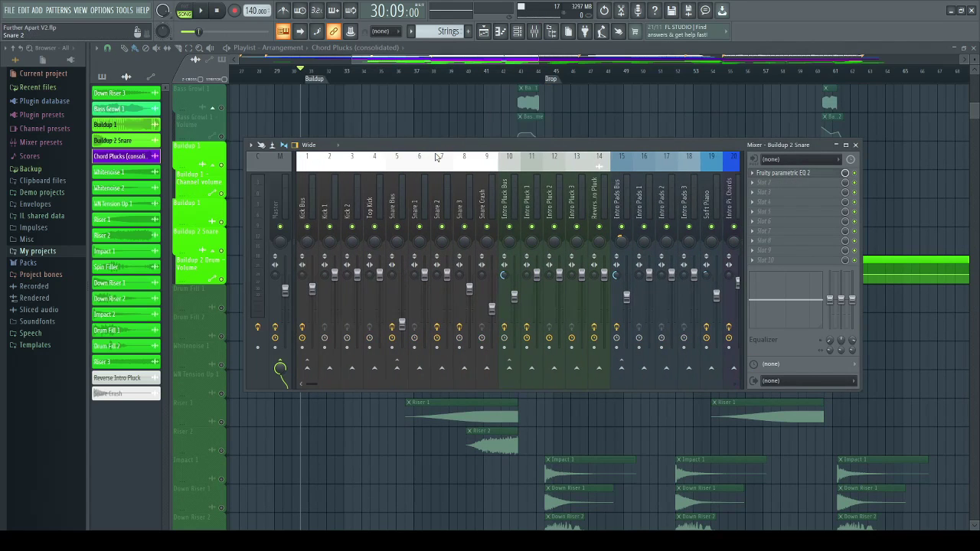
pyautogui.scroll(-6, 436, 155)
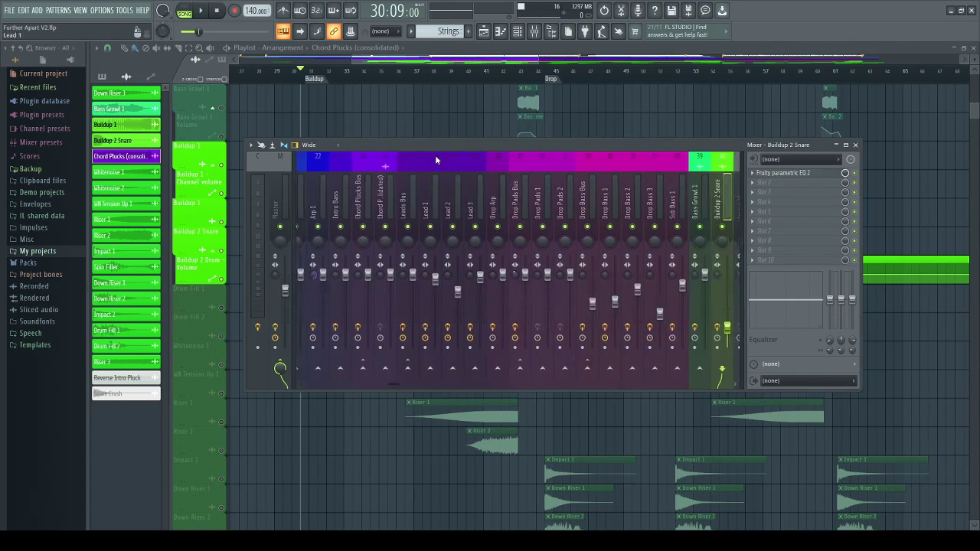
pyautogui.click(855, 145)
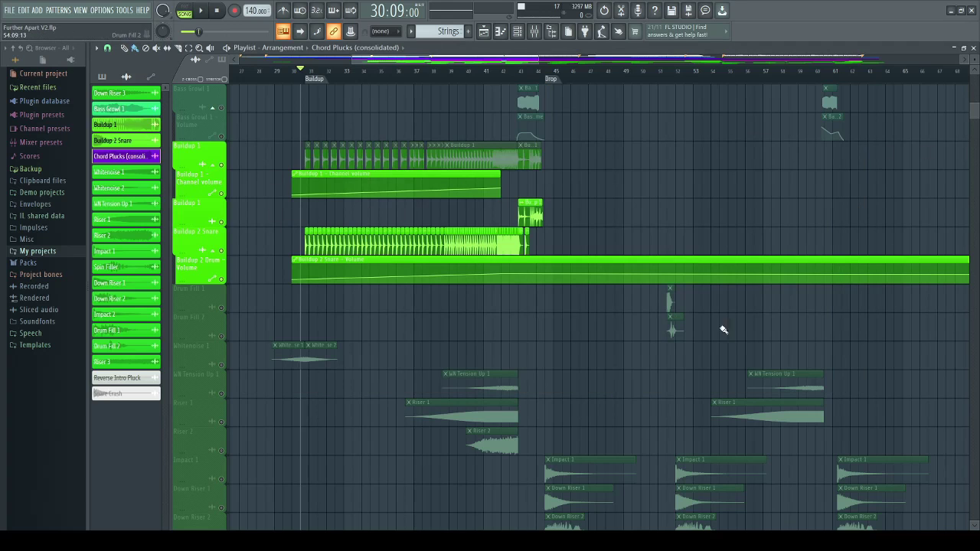
# - Solo the Whitenoise 1 track, listen to it from bar 29 past the Buildup marker, and stop playback
pyautogui.scroll(-1, 562, 229)
pyautogui.scroll(6, 563, 228)
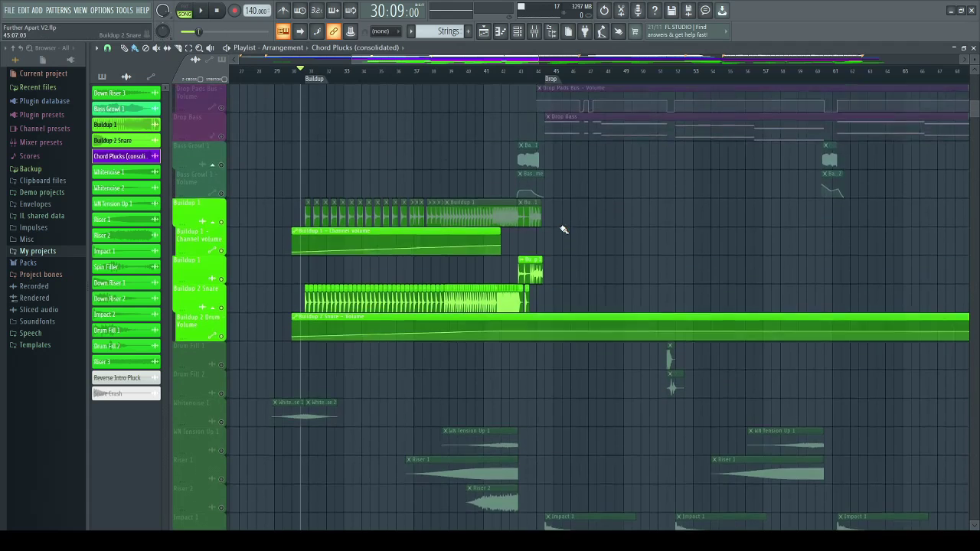
pyautogui.scroll(-10, 536, 175)
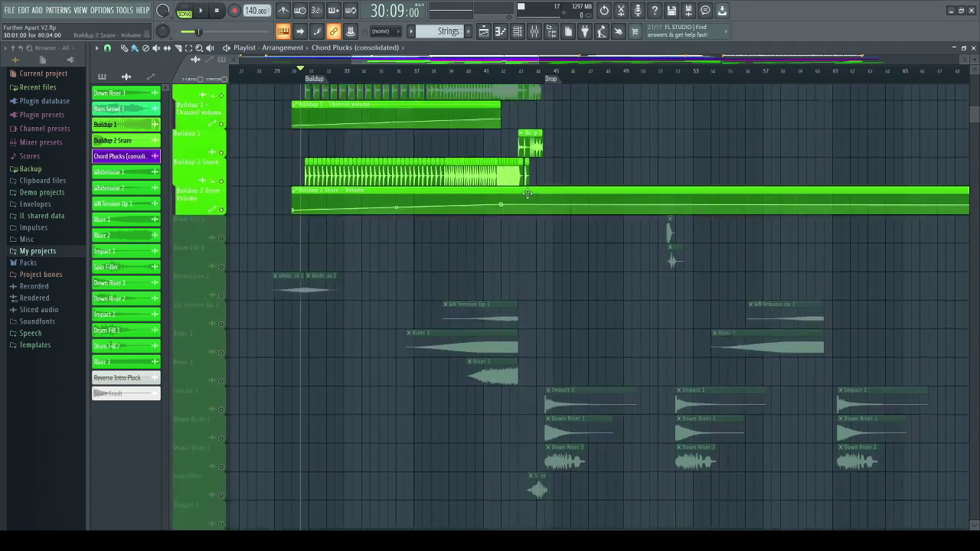
pyautogui.click(274, 80)
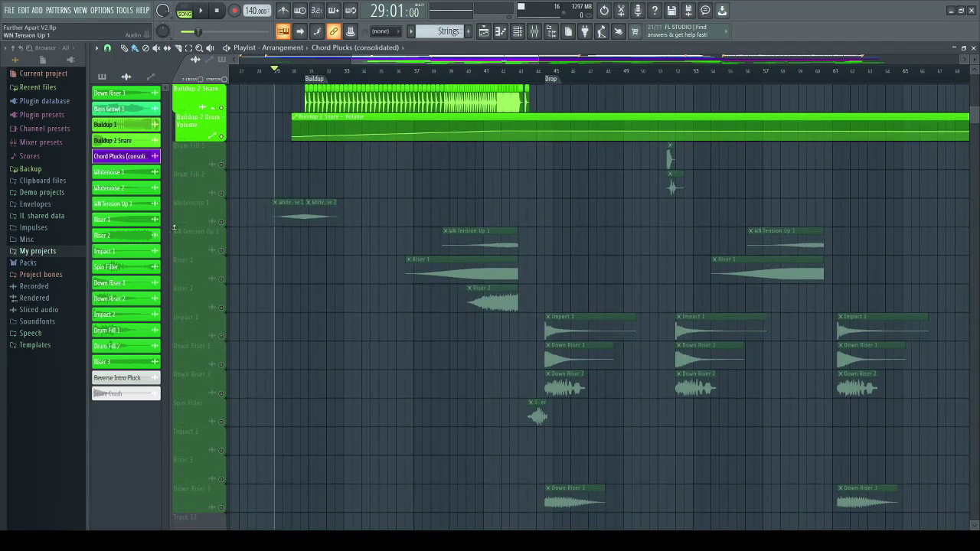
pyautogui.click(222, 222)
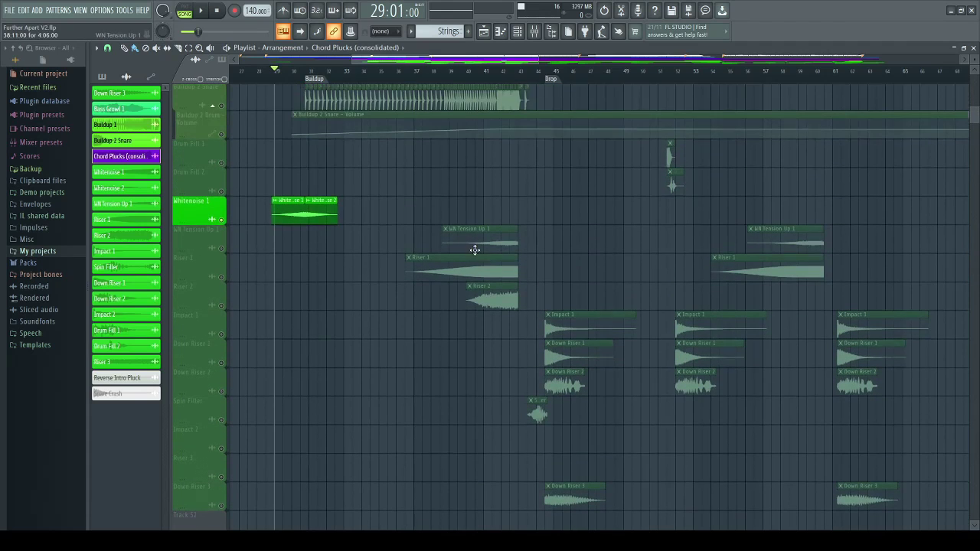
pyautogui.press('space')
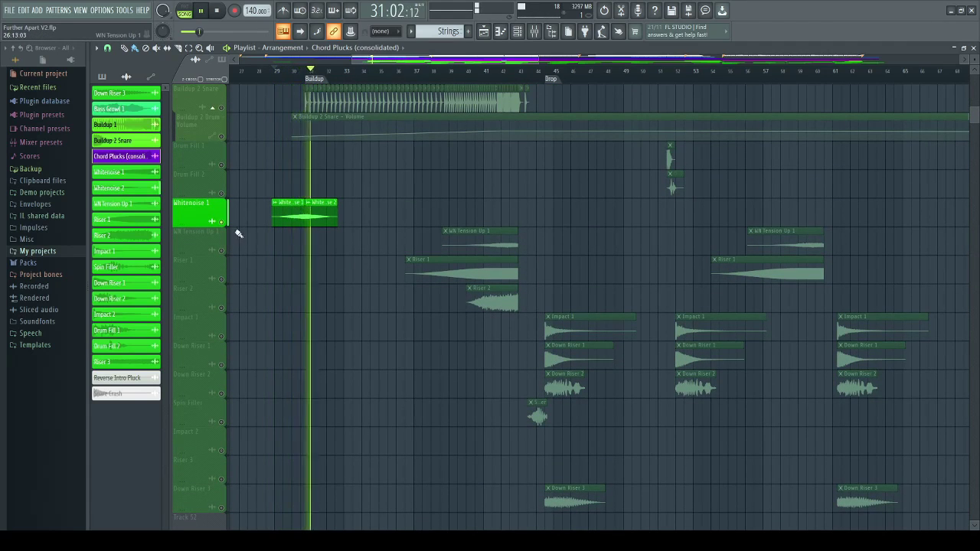
pyautogui.press('space')
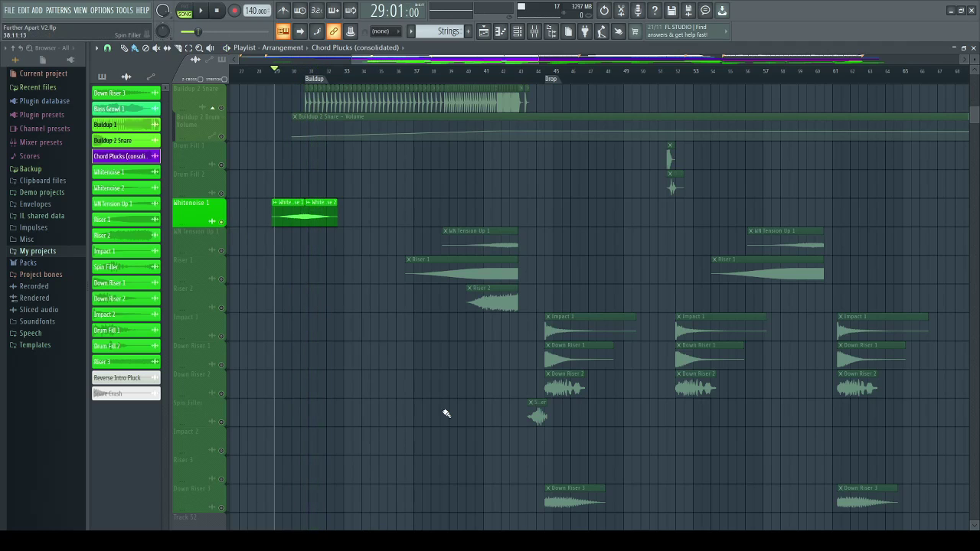
# - Solo WN Tension Up 1, Riser 1, Riser 2, Impact 1, Down Riser 1, Down Riser 2, Spin Filler and Down Riser 3 together
pyautogui.scroll(-2, 507, 289)
pyautogui.scroll(2, 482, 277)
pyautogui.rightClick(222, 253)
pyautogui.click(222, 279)
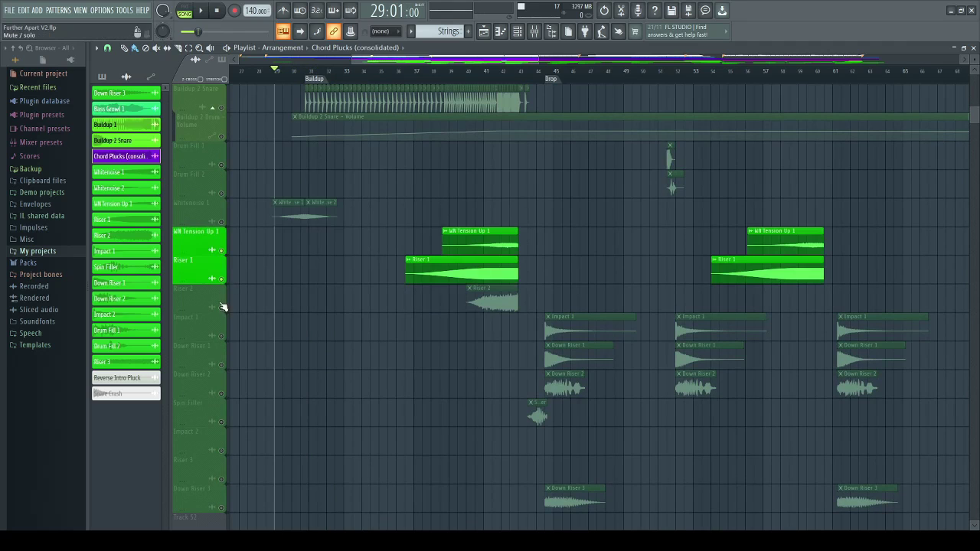
pyautogui.click(221, 307)
pyautogui.click(222, 336)
pyautogui.click(222, 364)
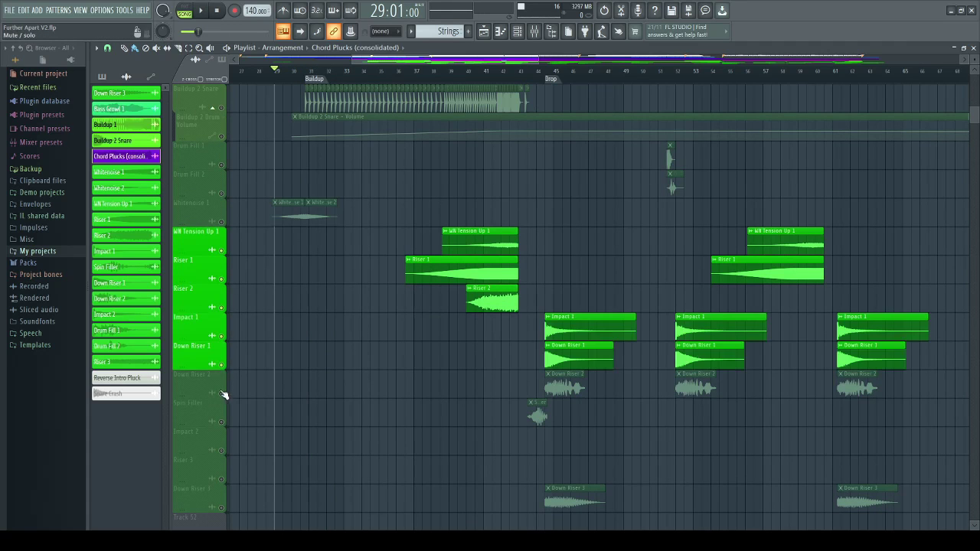
pyautogui.click(222, 393)
pyautogui.scroll(-3, 317, 375)
pyautogui.press('space')
pyautogui.press('space')
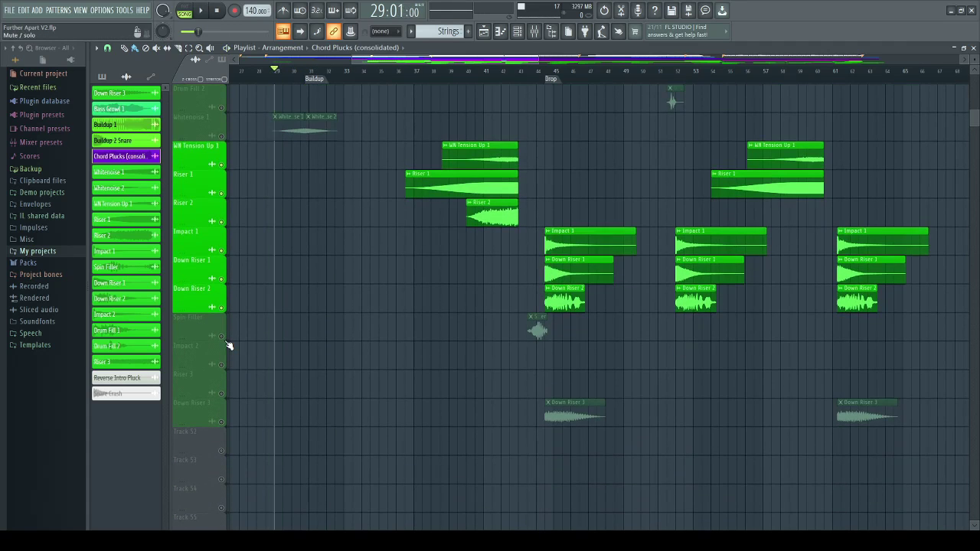
pyautogui.click(221, 336)
pyautogui.click(221, 422)
# - Listen to the soloed risers and impacts from bar 37 through the buildup and into the drop
pyautogui.press('space')
pyautogui.scroll(3, 584, 230)
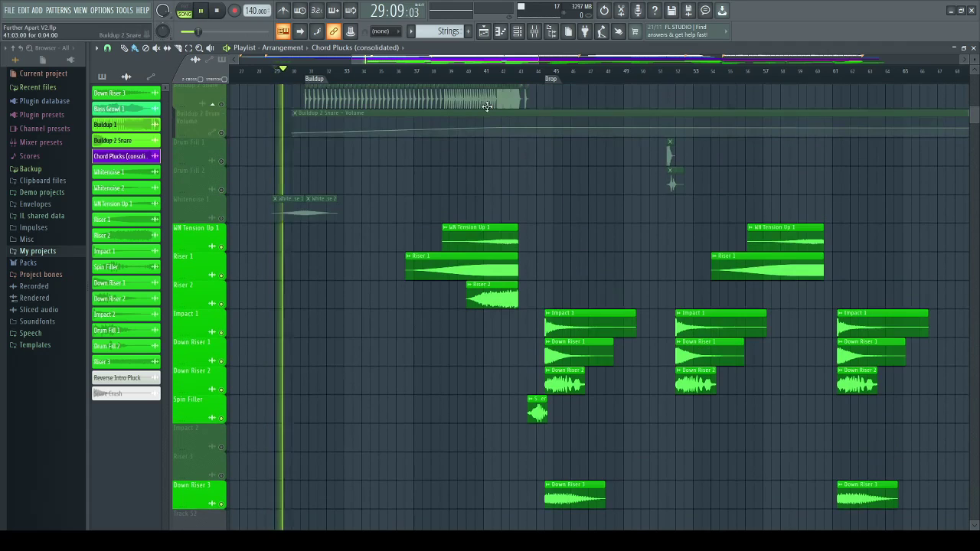
pyautogui.click(424, 73)
pyautogui.press('space')
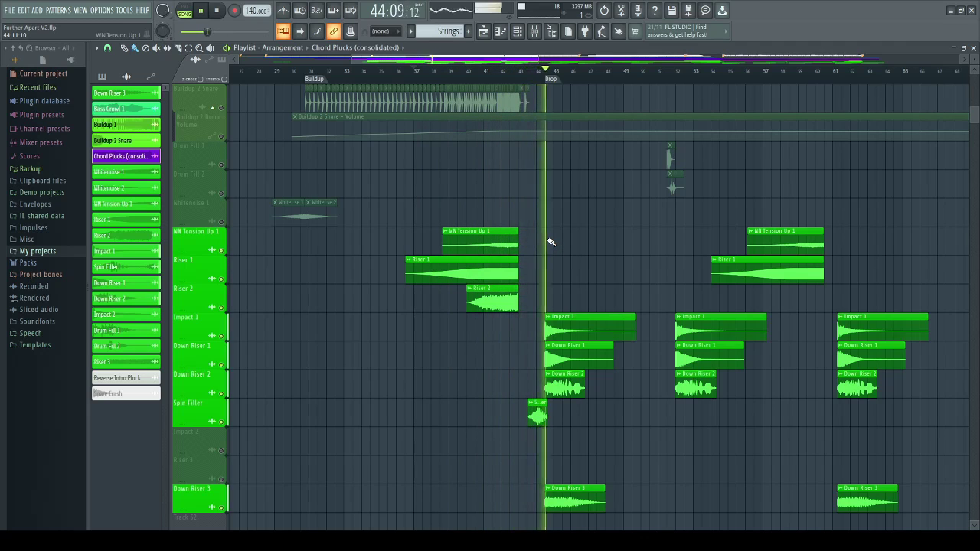
pyautogui.scroll(-2, 553, 231)
pyautogui.scroll(-1, 548, 225)
pyautogui.scroll(2, 436, 253)
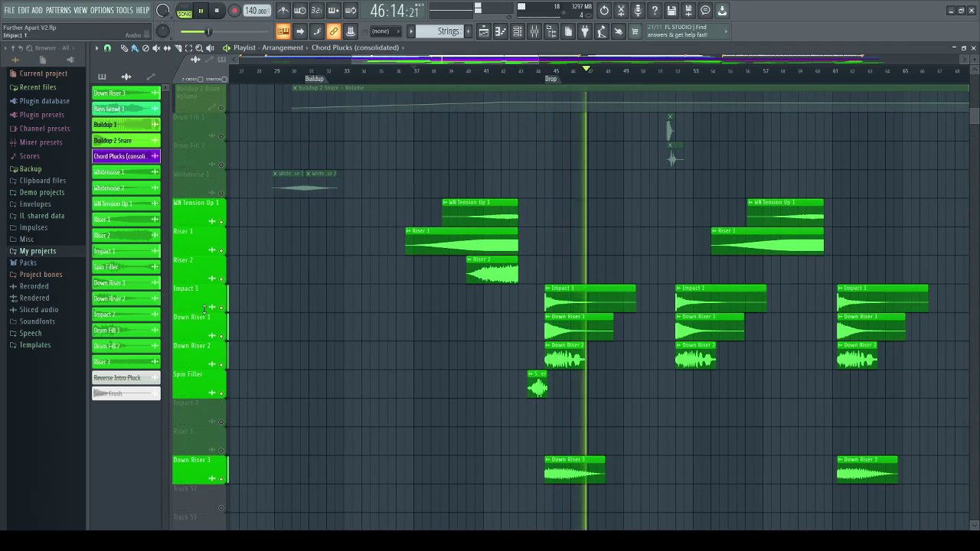
# - Stop playback and unsolo the effects so that all playlist tracks are active again
pyautogui.rightClick(222, 223)
pyautogui.press('space')
pyautogui.scroll(2, 205, 280)
pyautogui.rightClick(227, 286)
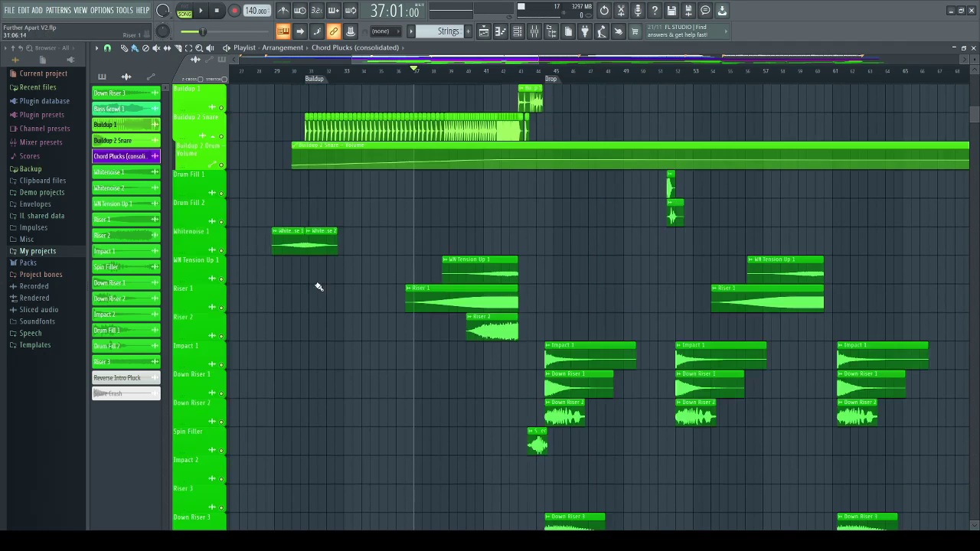
# - Examine the buildup's playlist layers, from the Chord Plucks and Lead automation down to the drums, risers and impacts
pyautogui.scroll(5, 497, 282)
pyautogui.scroll(-3, 494, 283)
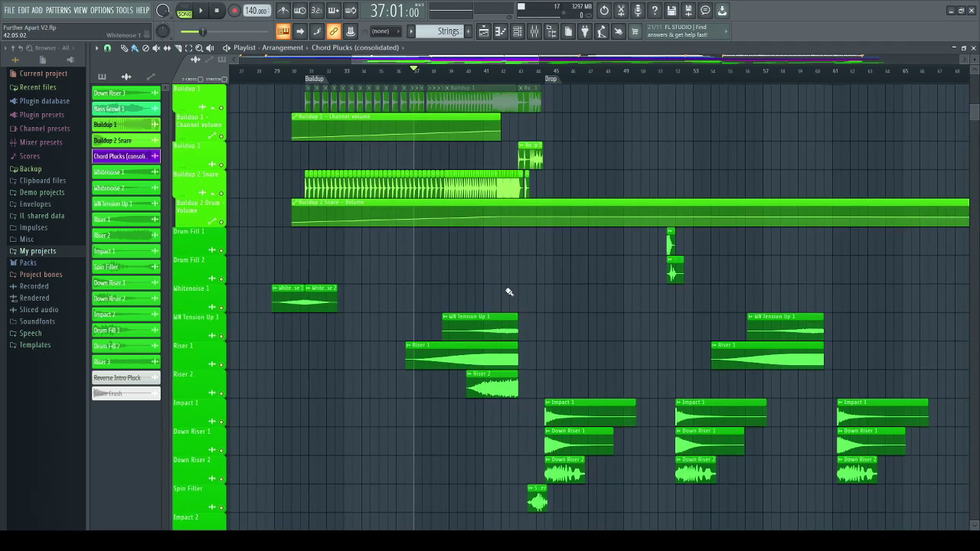
pyautogui.scroll(3, 513, 283)
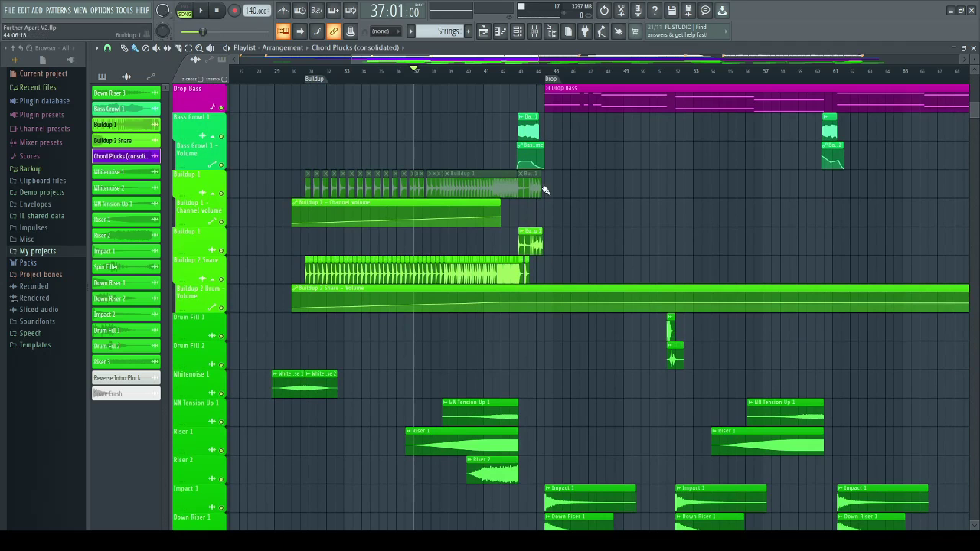
pyautogui.scroll(-2, 547, 79)
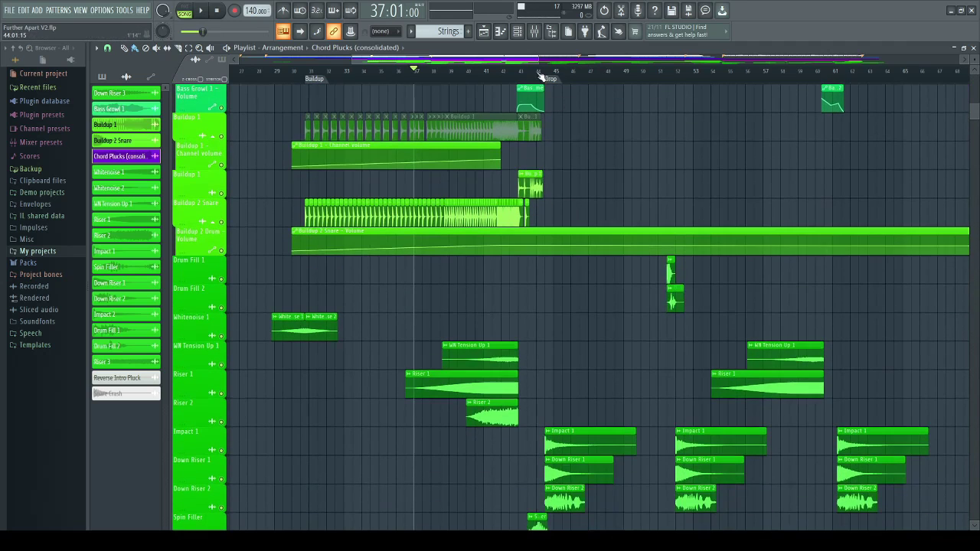
pyautogui.scroll(-2, 541, 80)
pyautogui.scroll(-3, 565, 168)
pyautogui.scroll(8, 500, 223)
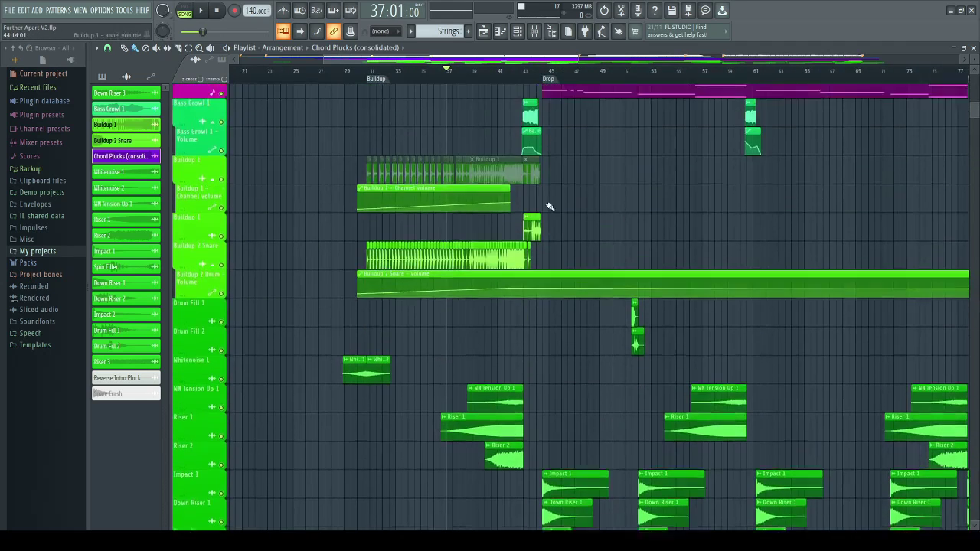
pyautogui.scroll(-13, 536, 214)
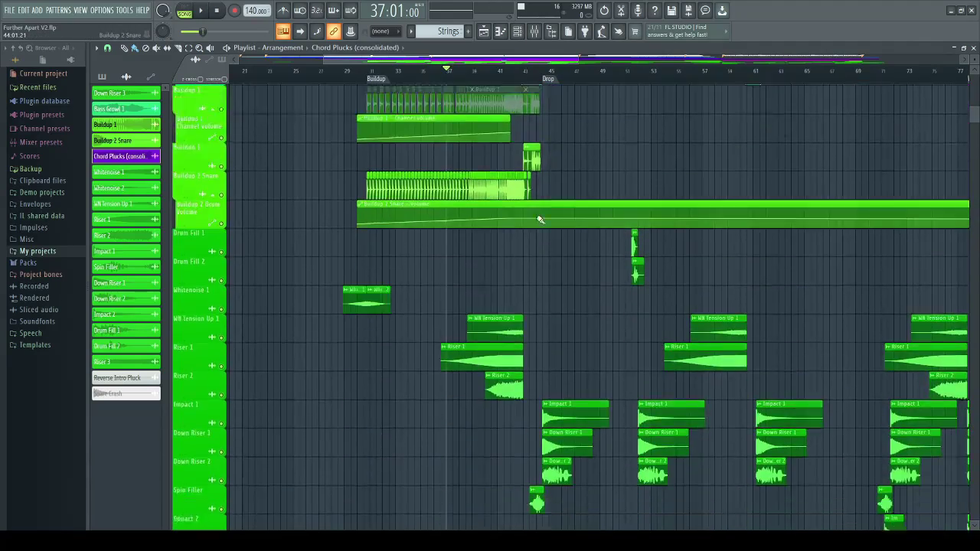
pyautogui.scroll(11, 523, 215)
pyautogui.scroll(8, 497, 191)
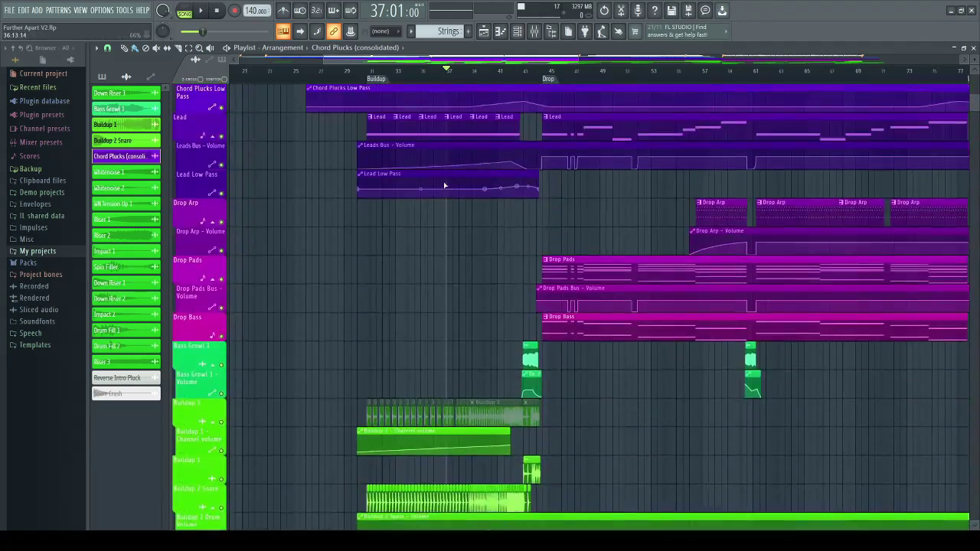
pyautogui.scroll(-5, 460, 180)
pyautogui.scroll(1, 428, 172)
pyautogui.scroll(5, 429, 171)
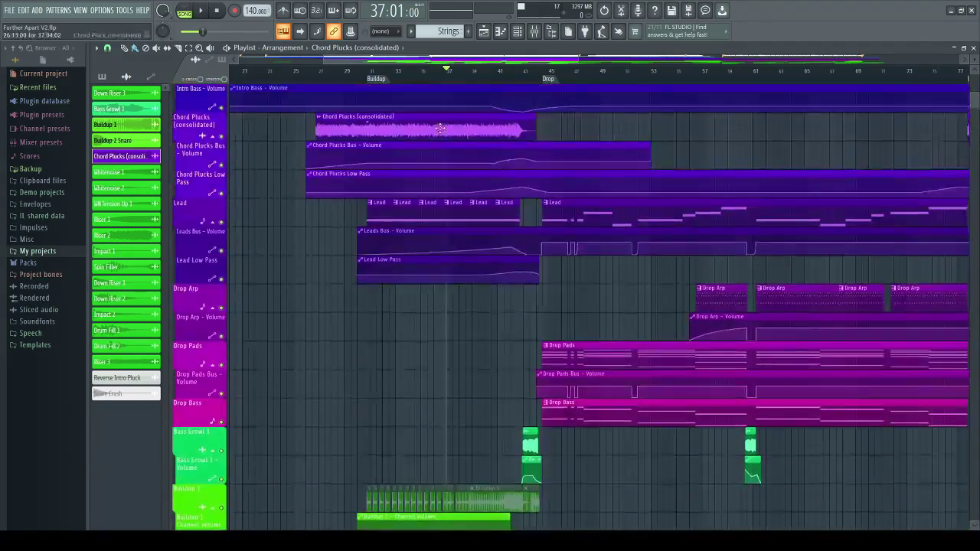
pyautogui.scroll(-1, 421, 192)
pyautogui.scroll(-7, 410, 227)
pyautogui.scroll(-10, 410, 227)
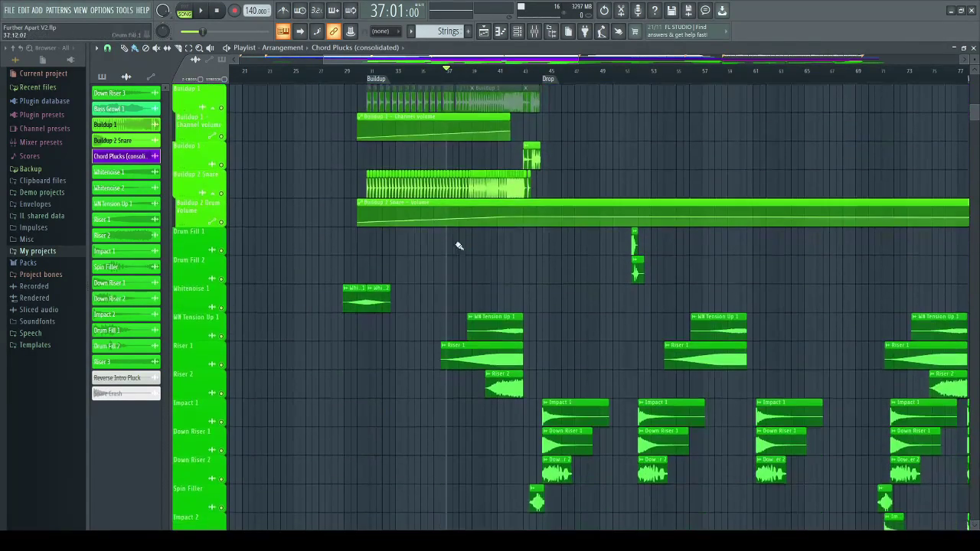
# - Solo Bass Growl 1 with its volume automation and examine the dimmed lead, drop and buildup tracks around it
pyautogui.scroll(4, 264, 222)
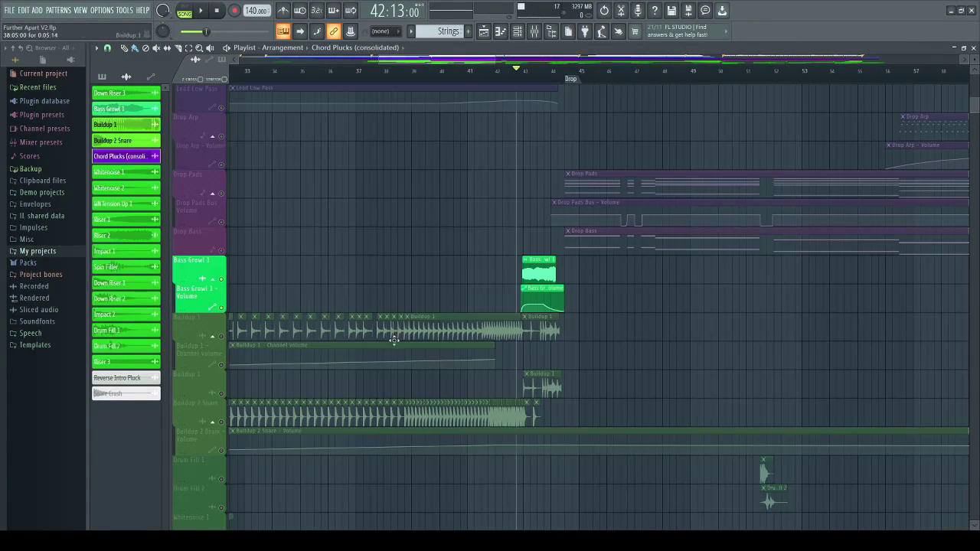
pyautogui.scroll(9, 551, 145)
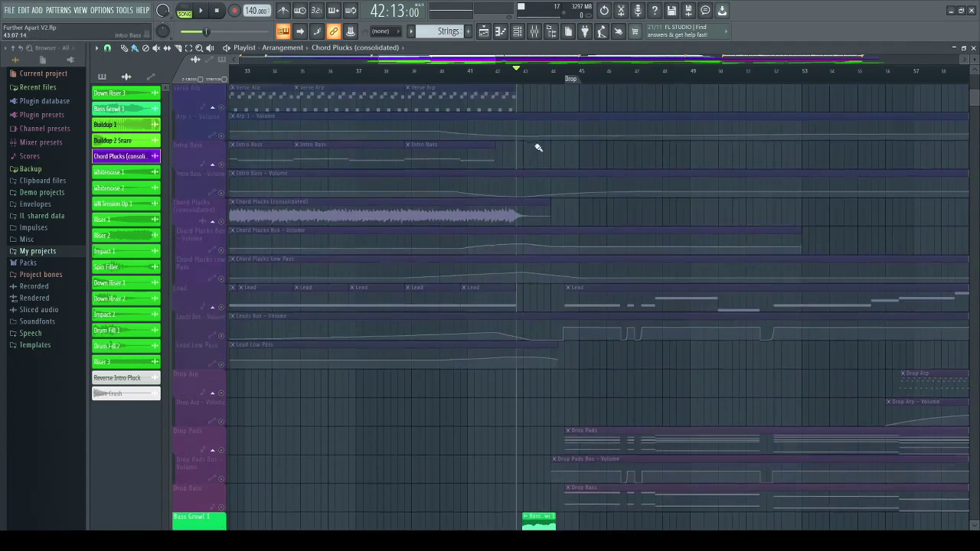
pyautogui.scroll(-13, 538, 146)
pyautogui.scroll(4, 551, 138)
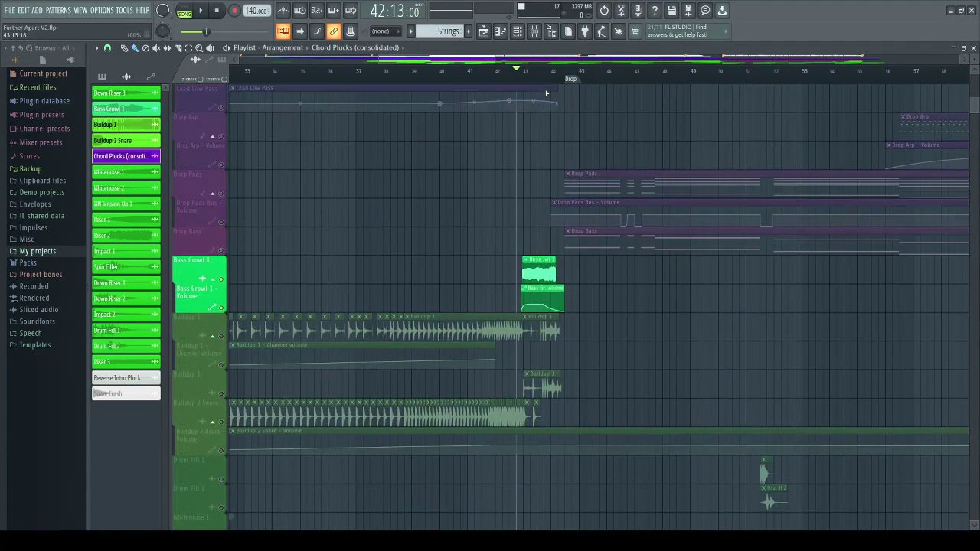
pyautogui.scroll(-1, 510, 248)
pyautogui.scroll(-1, 551, 326)
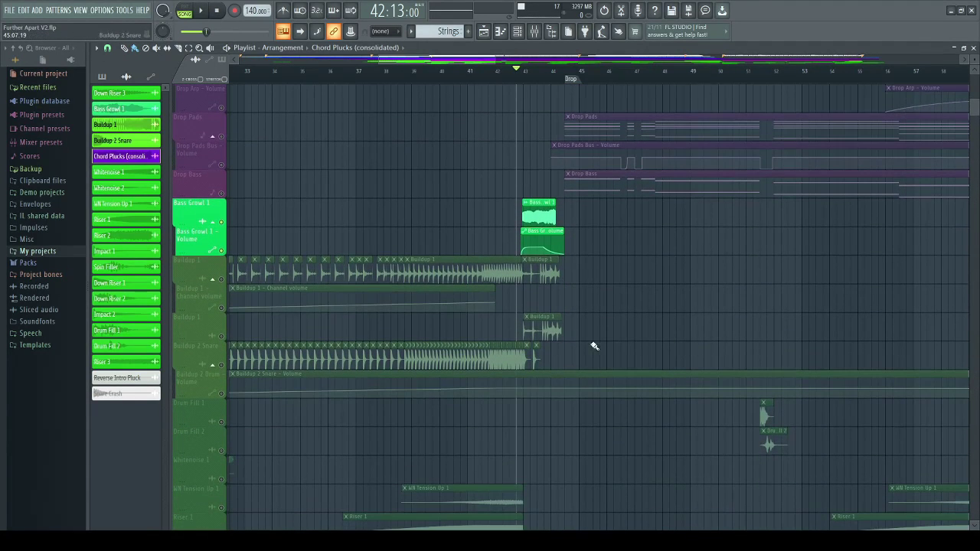
pyautogui.scroll(3, 550, 81)
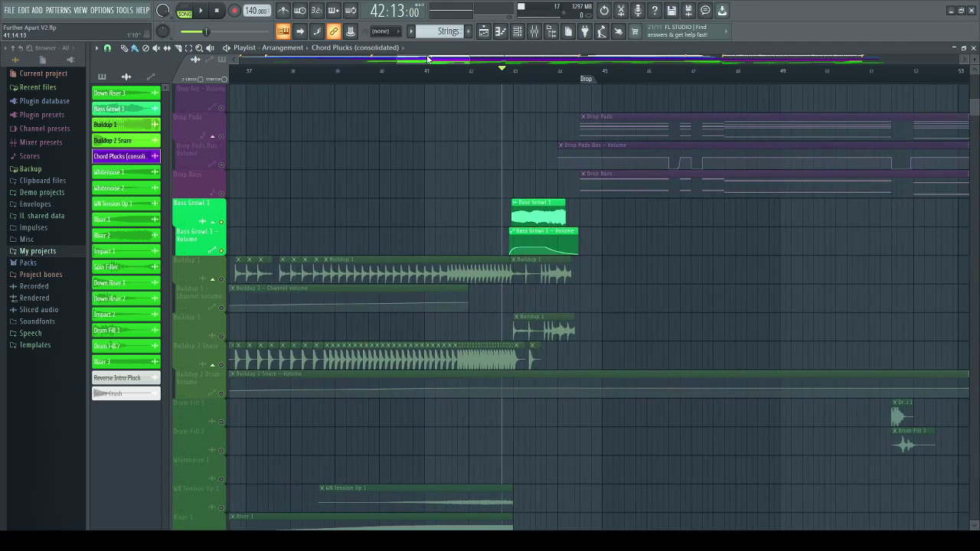
# - Listen to the soloed Bass Growl 1 clip just before the drop, from bar 42 to about bar 43
pyautogui.moveTo(429, 61)
pyautogui.mouseDown()
pyautogui.moveTo(457, 64)
pyautogui.moveTo(438, 64)
pyautogui.mouseUp()
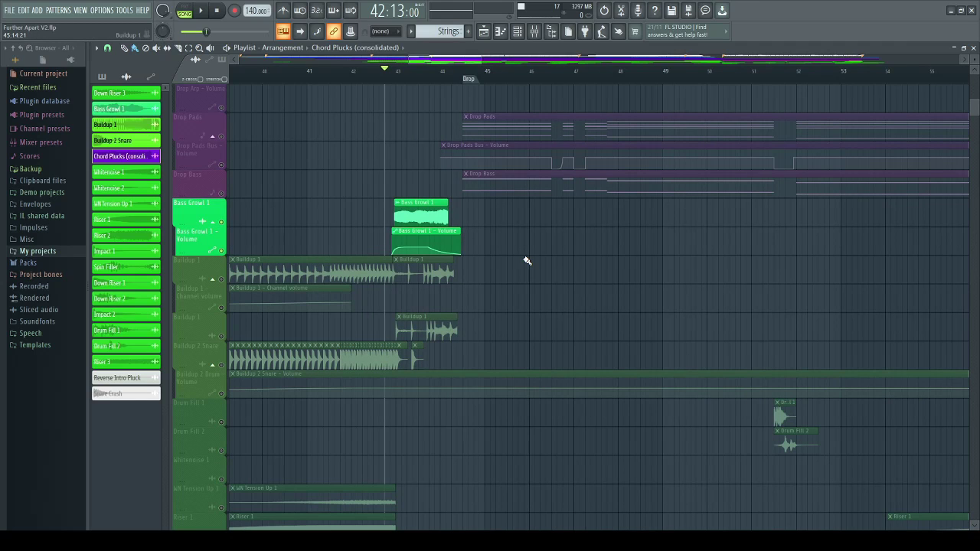
pyautogui.press('space')
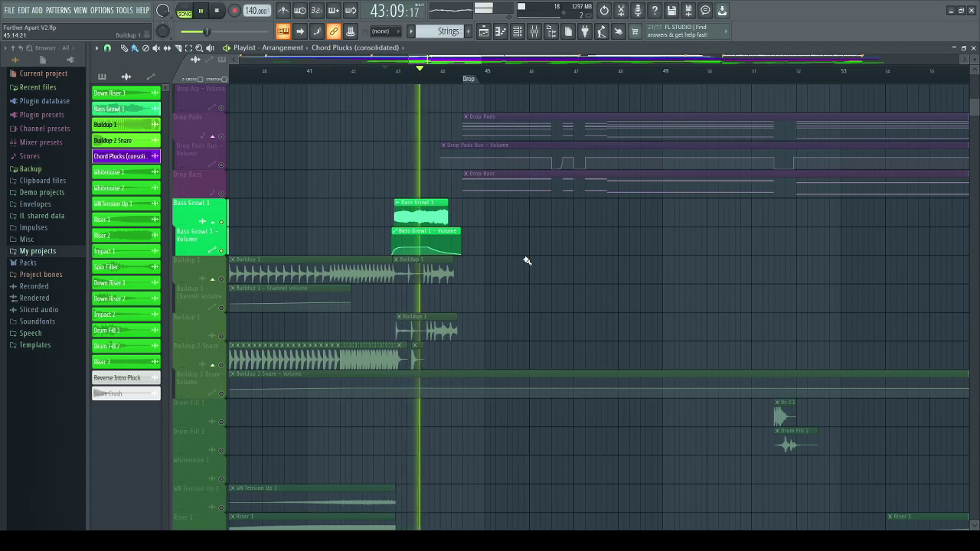
pyautogui.press('space')
# - Inspect the CamelCrusher effect on the Bass Growl 1 mixer track, then close the mixer
pyautogui.click(534, 31)
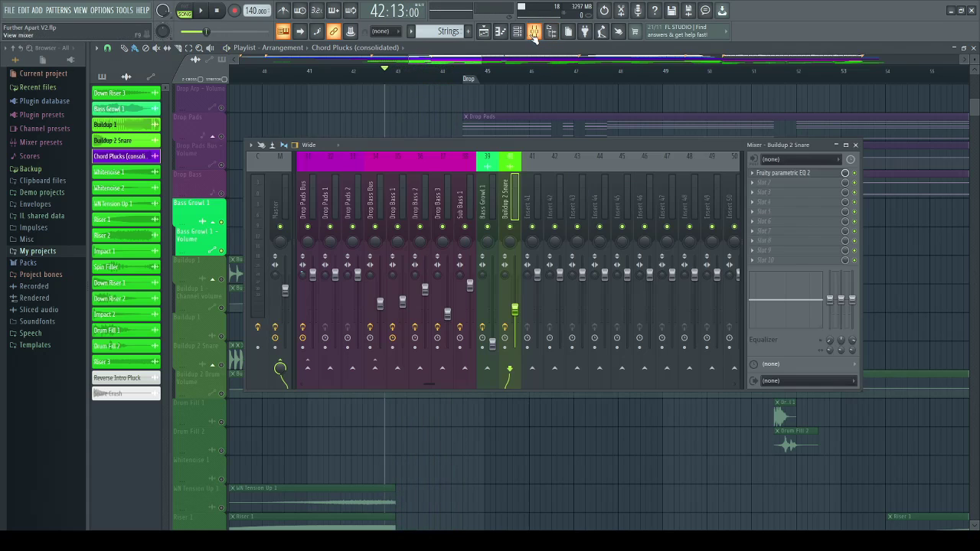
pyautogui.click(486, 170)
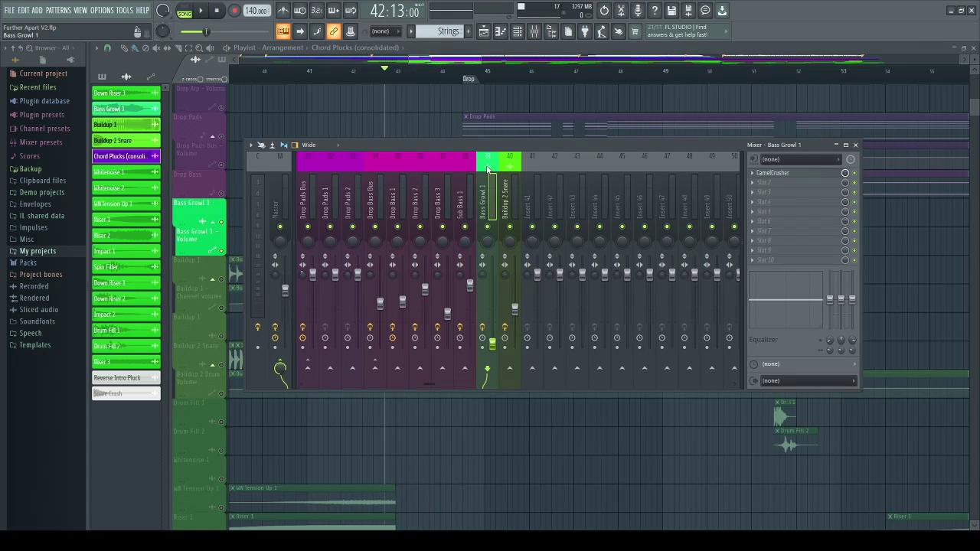
pyautogui.click(796, 175)
pyautogui.click(557, 113)
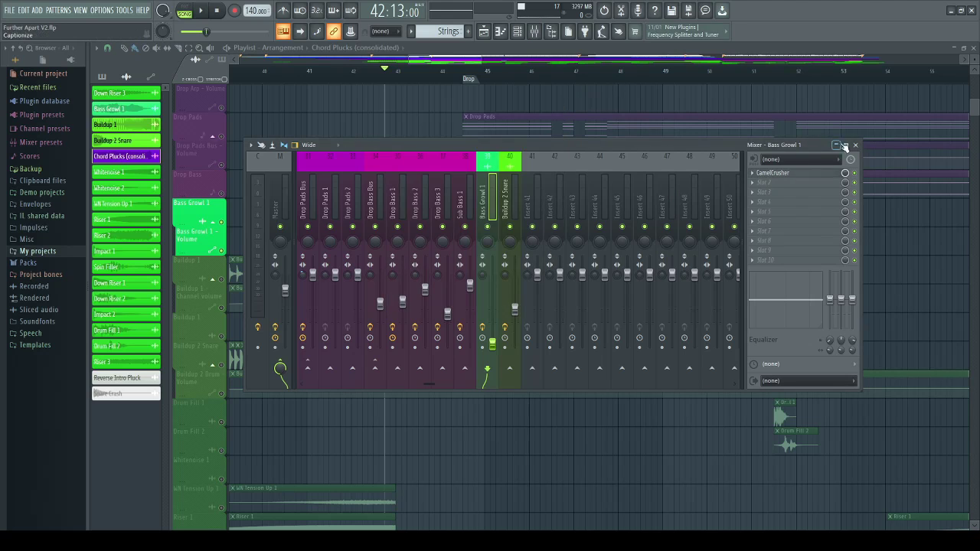
pyautogui.click(855, 145)
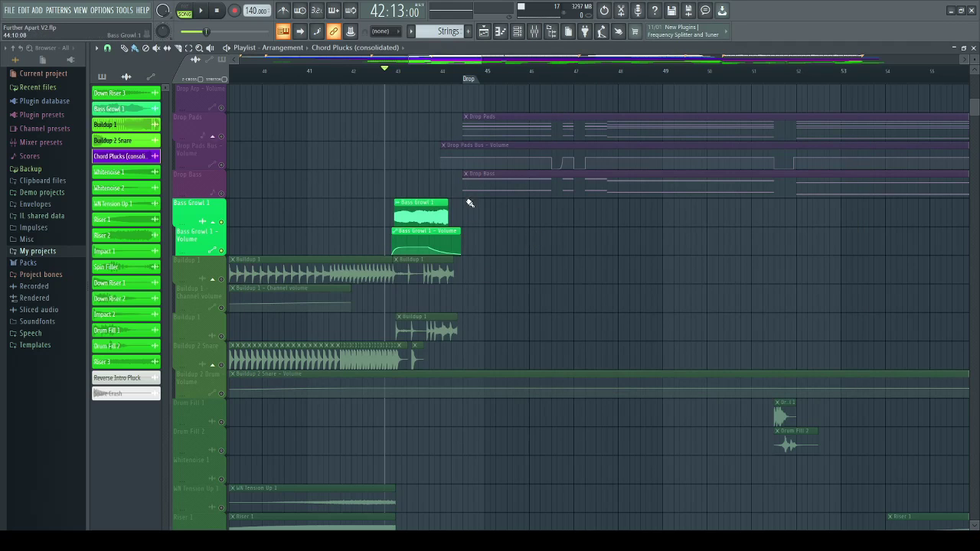
# - Examine where the Bass Growl 1 clips and their volume automation sit across the arrangement, from the first drop to Drop 2
pyautogui.scroll(2, 459, 67)
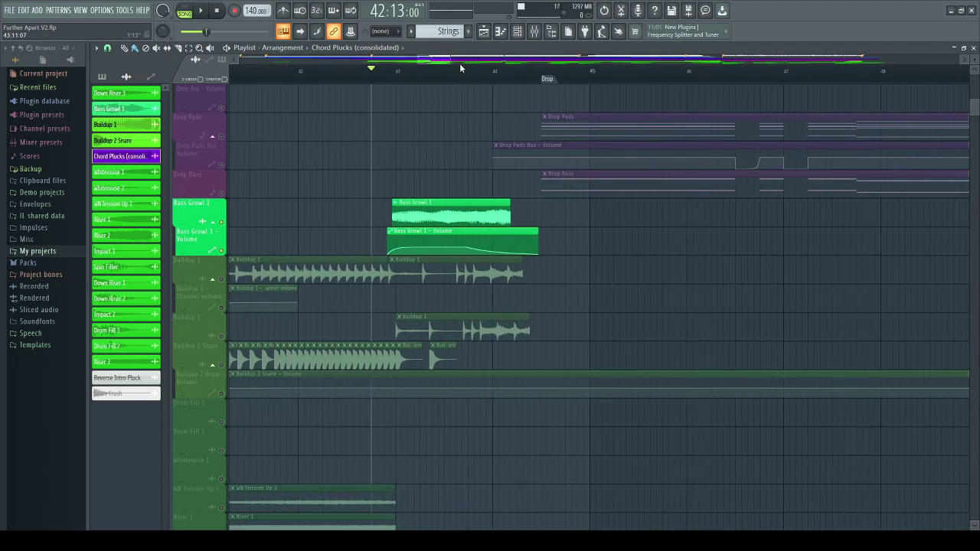
pyautogui.scroll(-5, 452, 60)
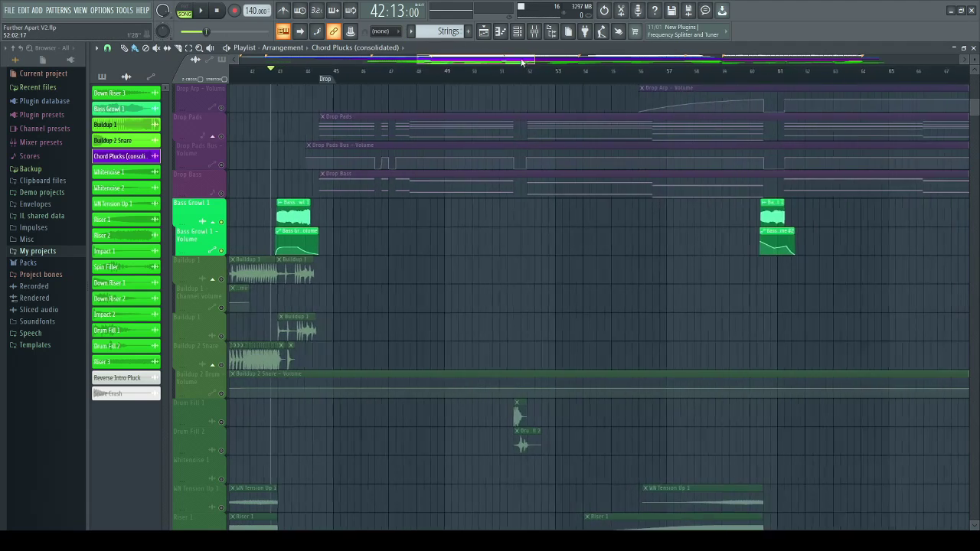
pyautogui.scroll(-4, 509, 60)
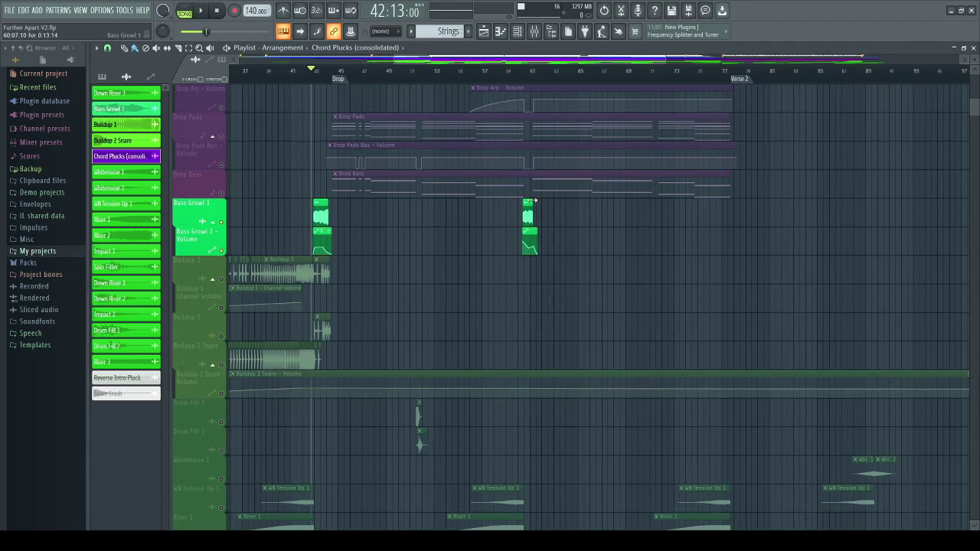
pyautogui.scroll(-4, 663, 68)
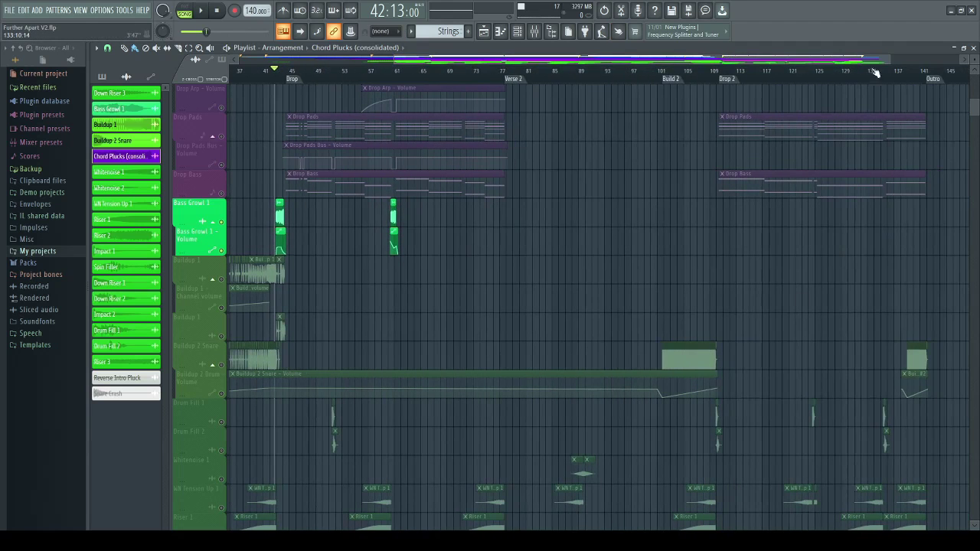
pyautogui.moveTo(892, 59); pyautogui.dragTo(571, 83)
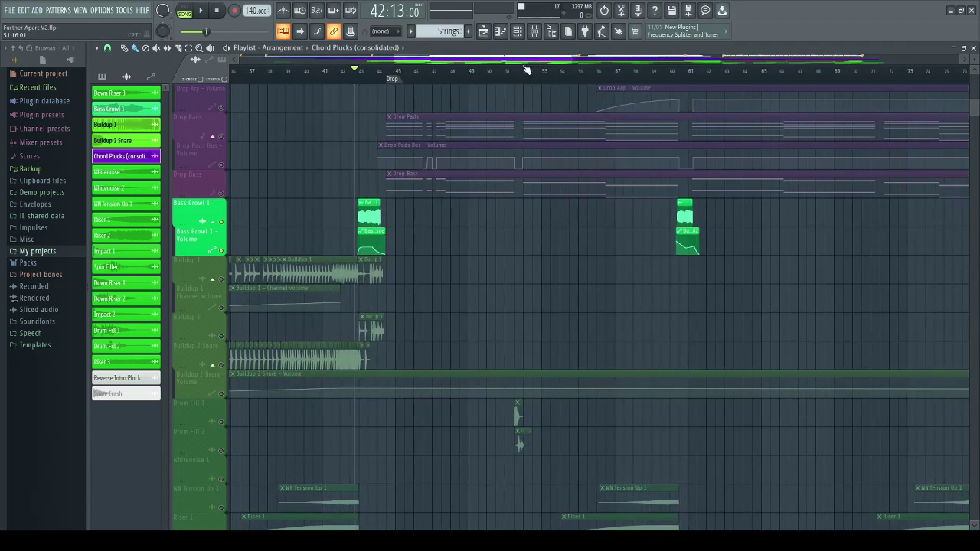
pyautogui.moveTo(503, 59); pyautogui.dragTo(510, 63)
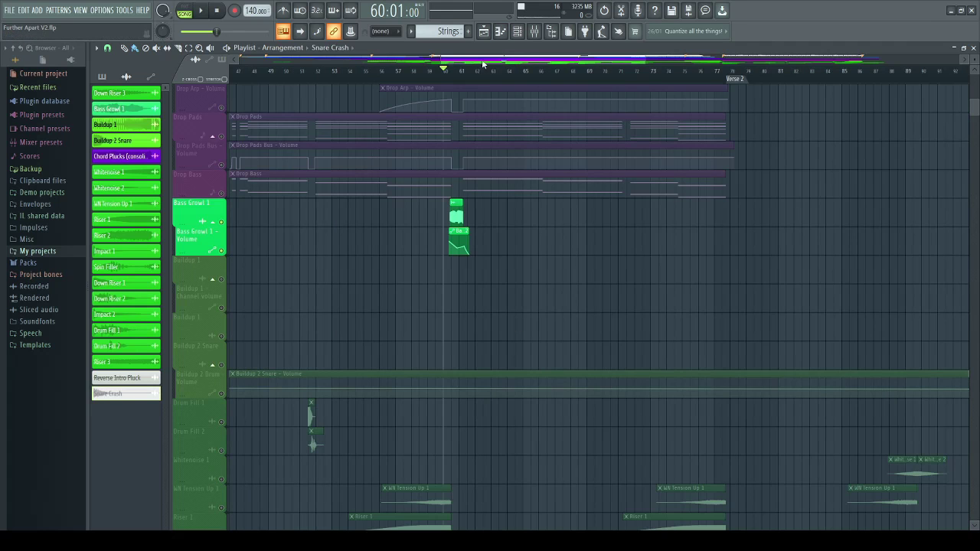
# - Compare the two Bass Growl 1 clips and listen to the second one from bar 60 in the middle of the drop
pyautogui.moveTo(482, 61); pyautogui.dragTo(394, 78)
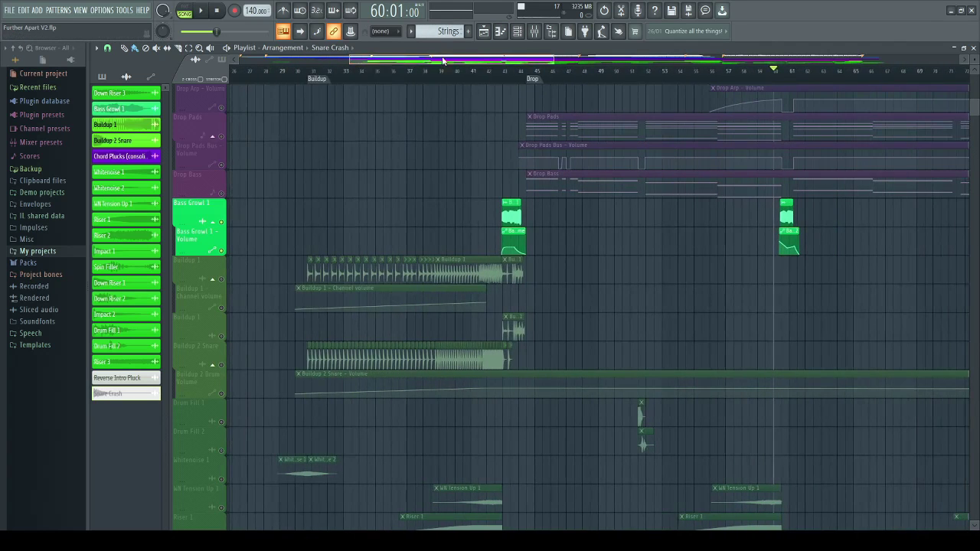
pyautogui.moveTo(446, 60); pyautogui.dragTo(562, 80)
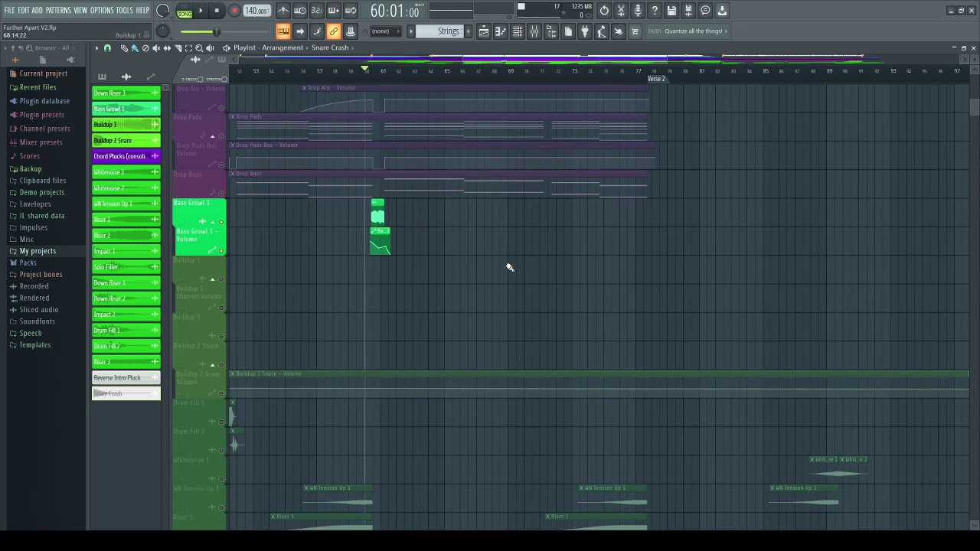
pyautogui.press('space')
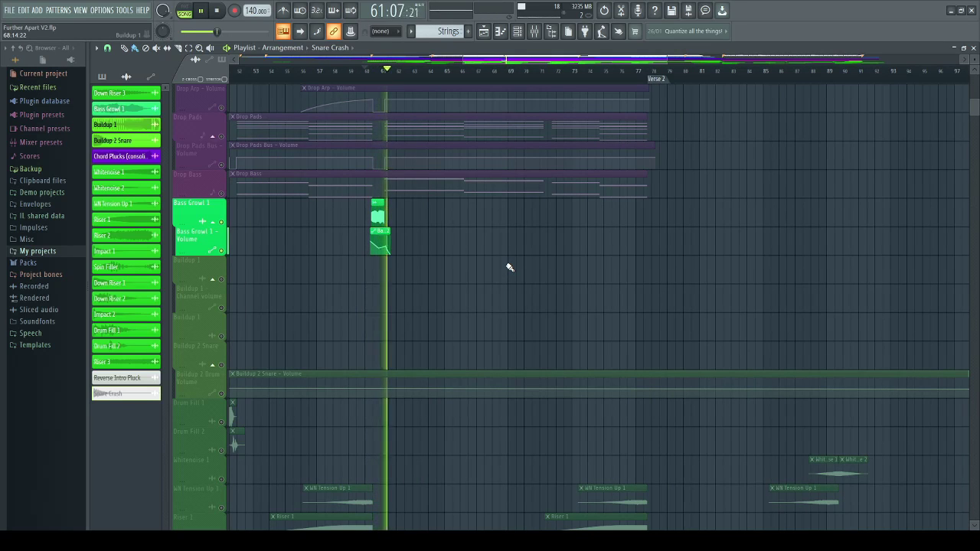
pyautogui.press('space')
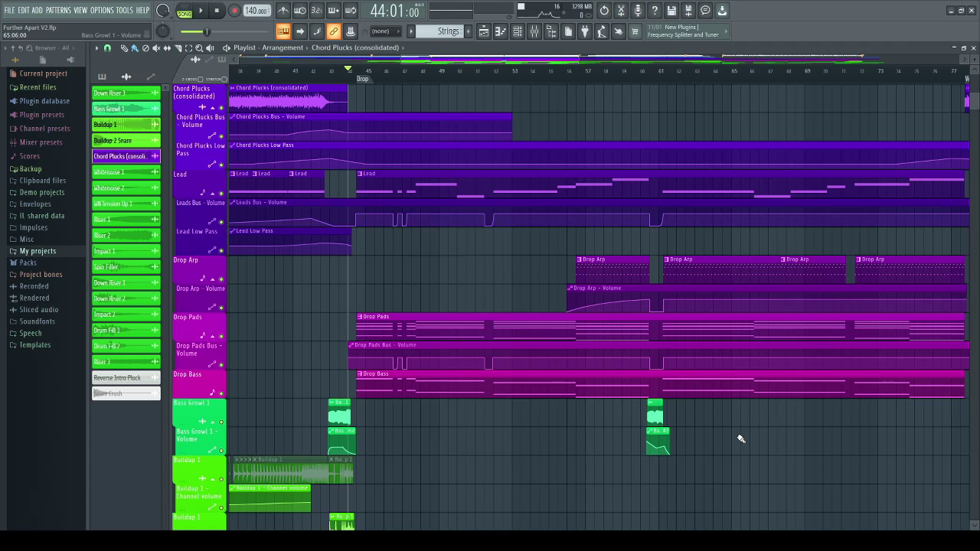
# - Play the drop from bar 44 with all tracks active, reviewing the drum, lead, pad, arp and bass layers, then stop
pyautogui.press('space')
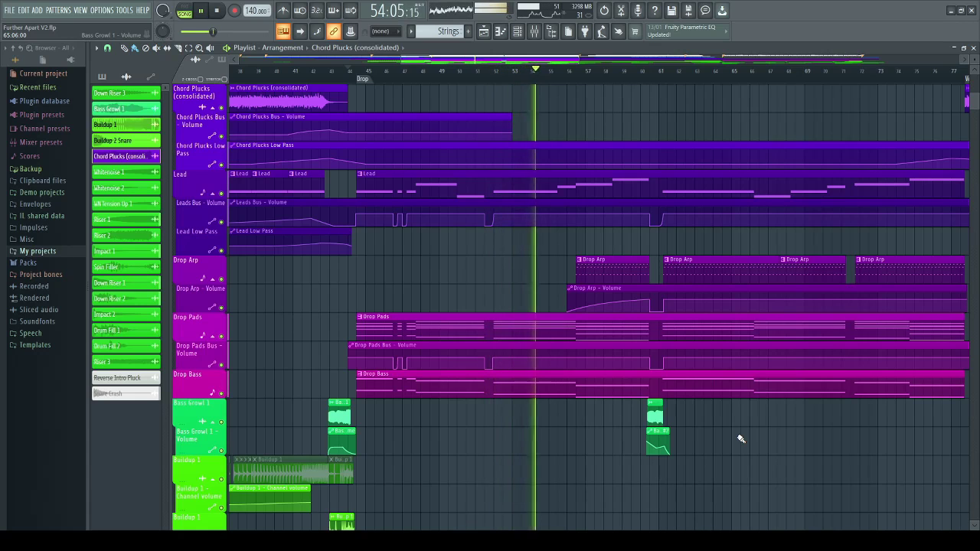
pyautogui.scroll(10, 740, 438)
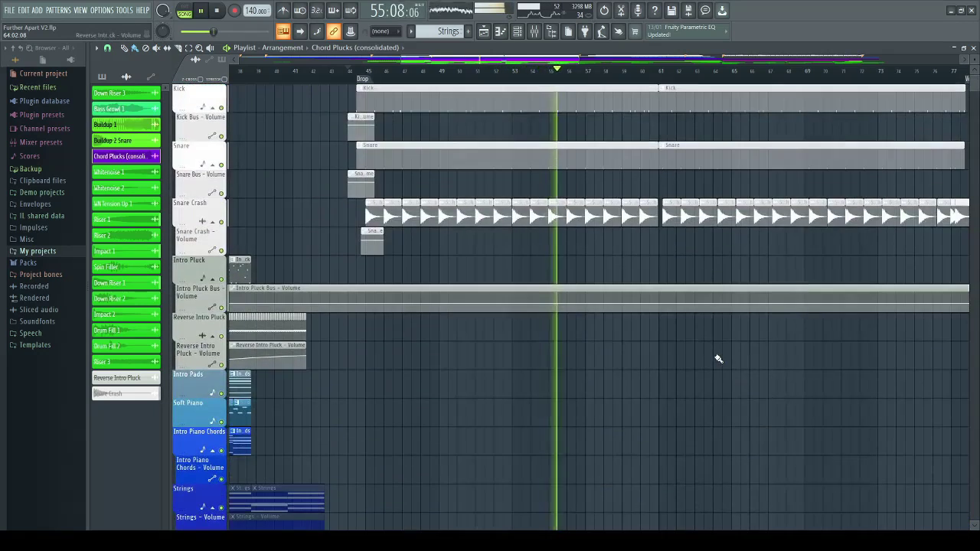
pyautogui.scroll(-20, 718, 359)
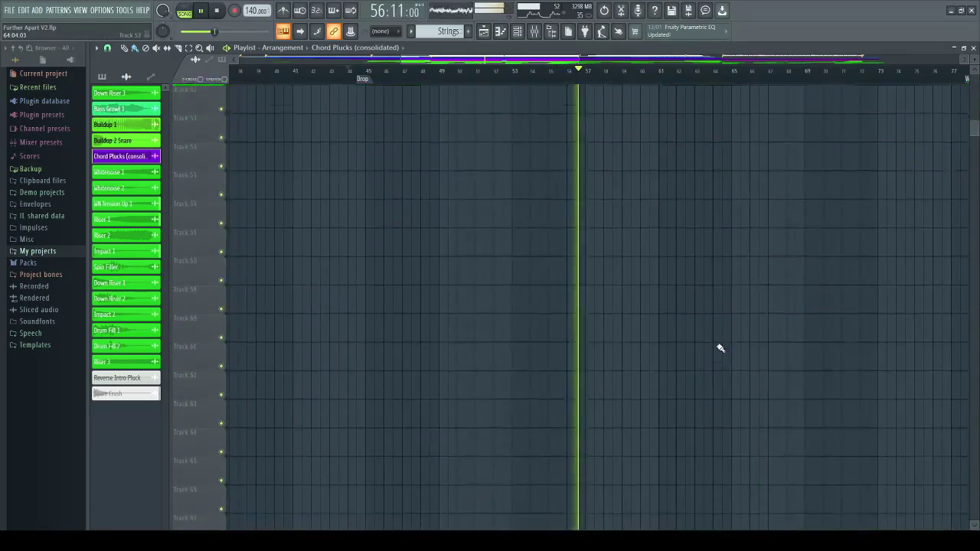
pyautogui.scroll(15, 719, 348)
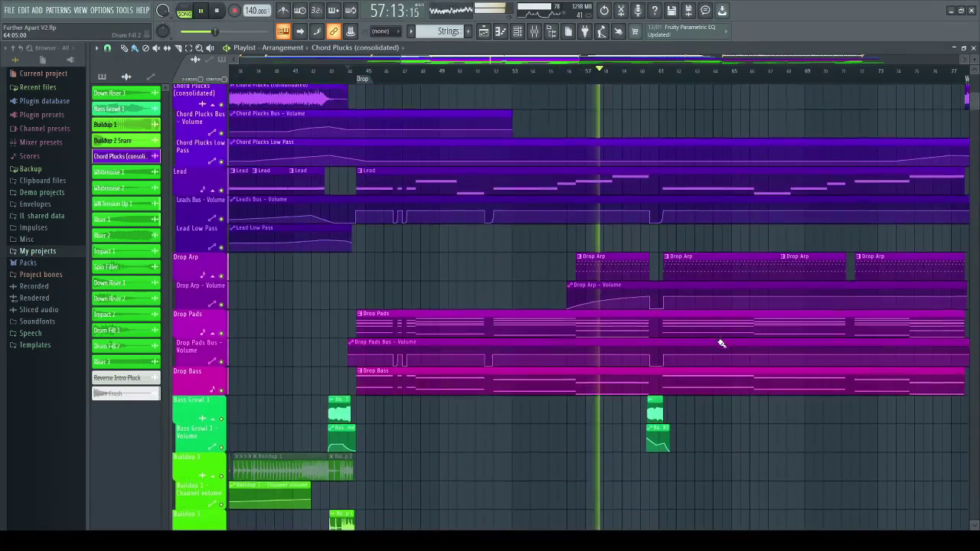
pyautogui.scroll(-1, 721, 343)
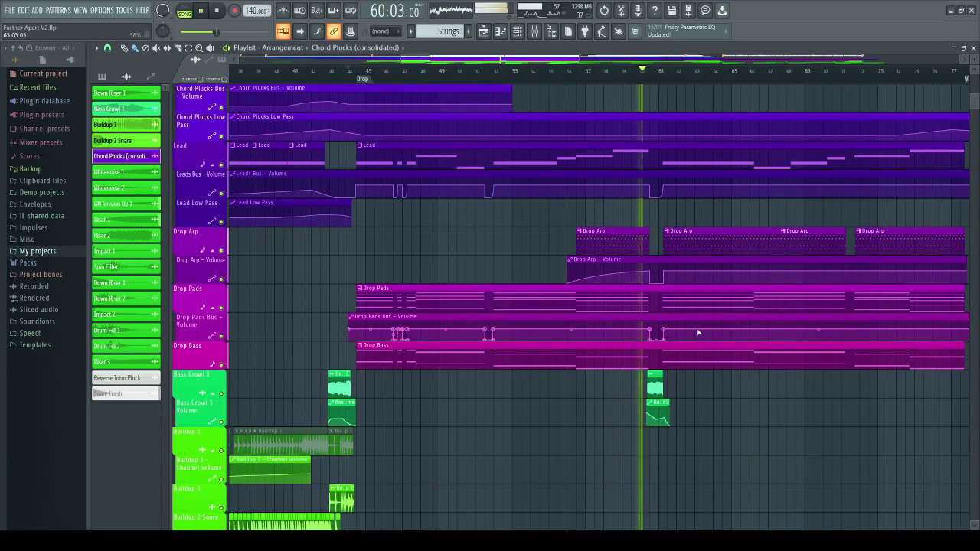
pyautogui.press('space')
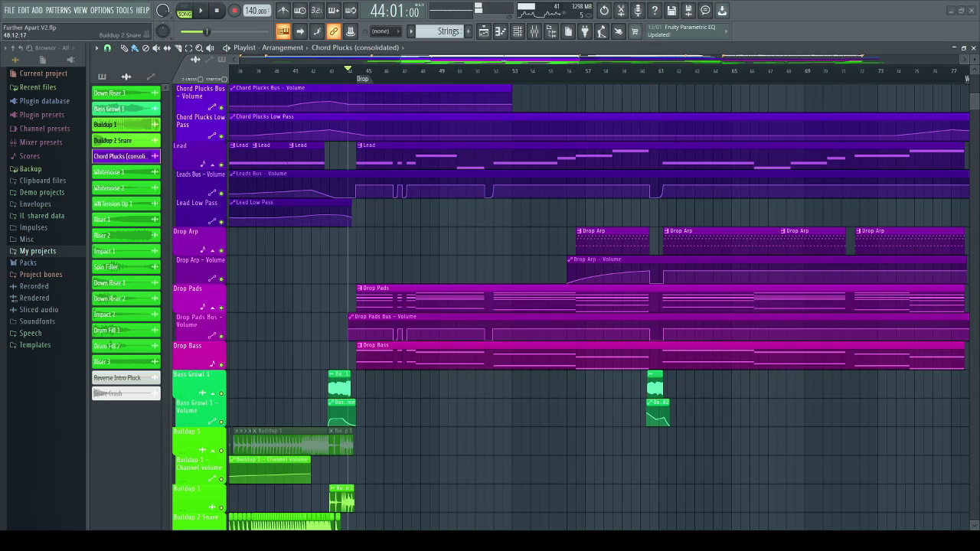
# - Solo the Kick with its bus volume automation and inspect the sampler windows of Kick 1, Kick 2 and Top Kick
pyautogui.scroll(10, 385, 421)
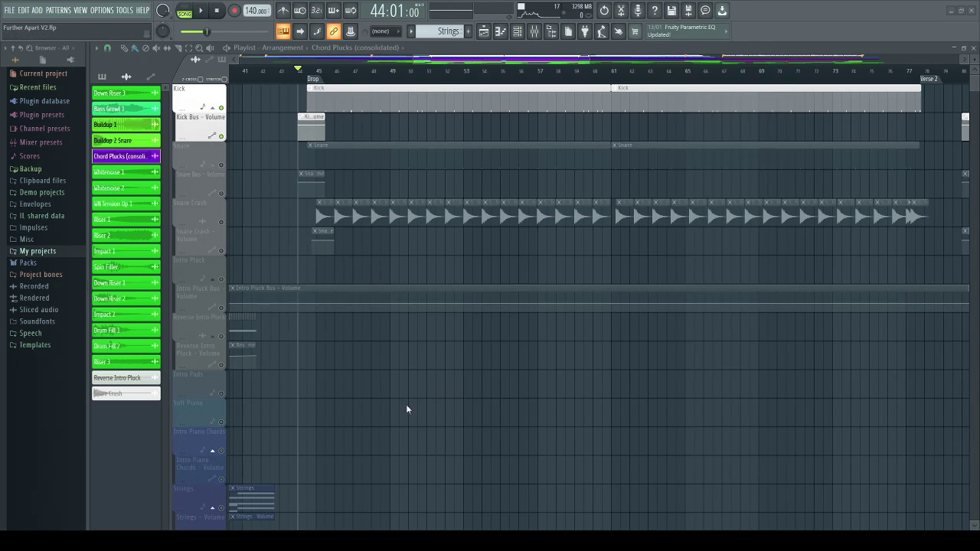
pyautogui.click(446, 313)
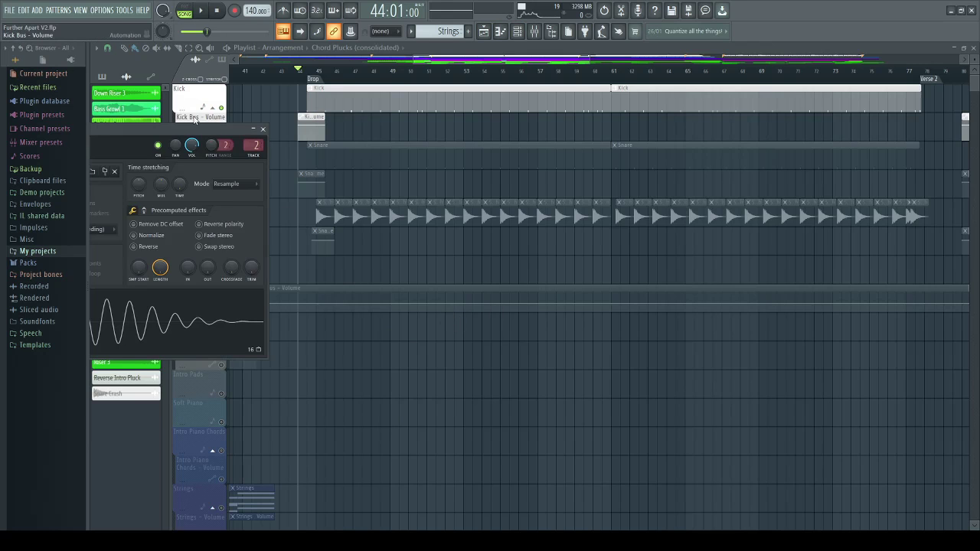
pyautogui.moveTo(187, 132); pyautogui.dragTo(338, 118)
pyautogui.click(414, 114)
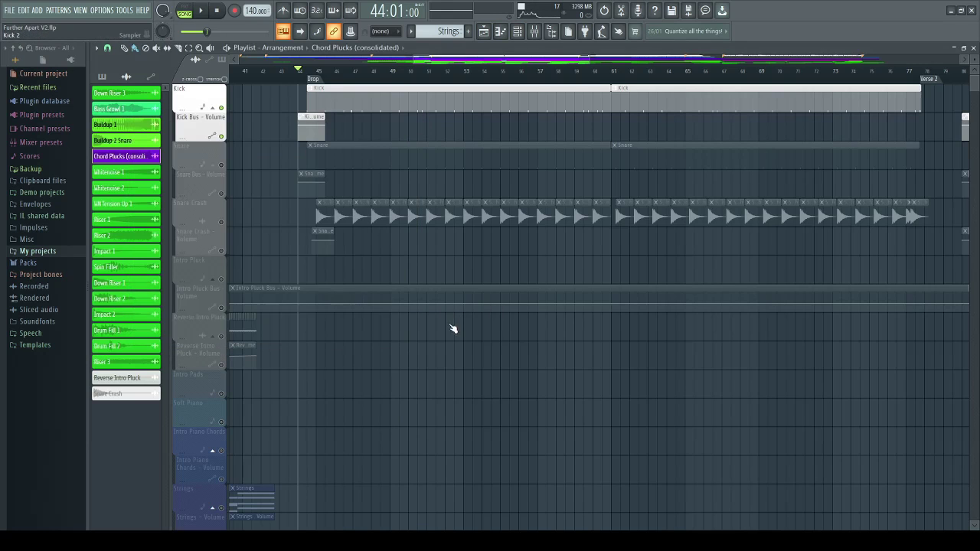
pyautogui.moveTo(195, 128); pyautogui.dragTo(434, 78)
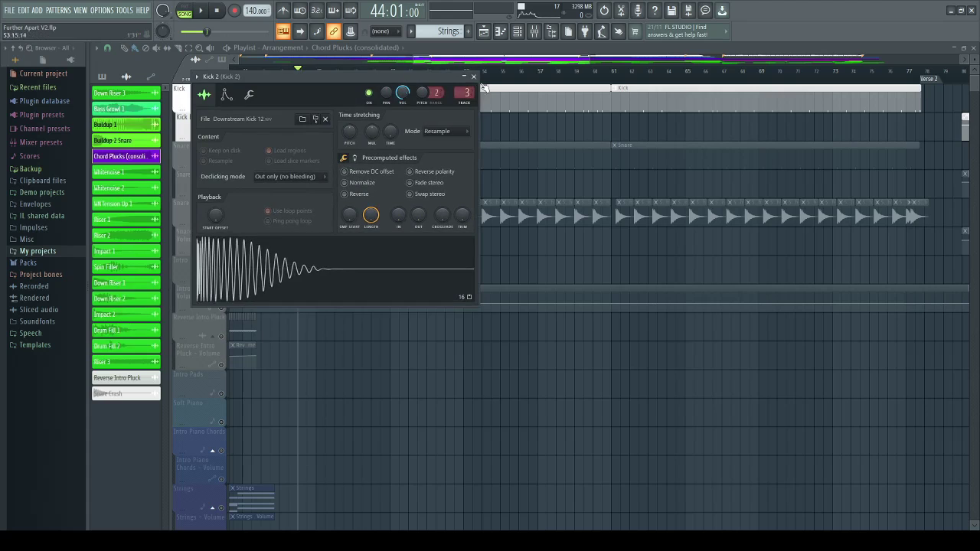
pyautogui.click(474, 78)
pyautogui.click(454, 343)
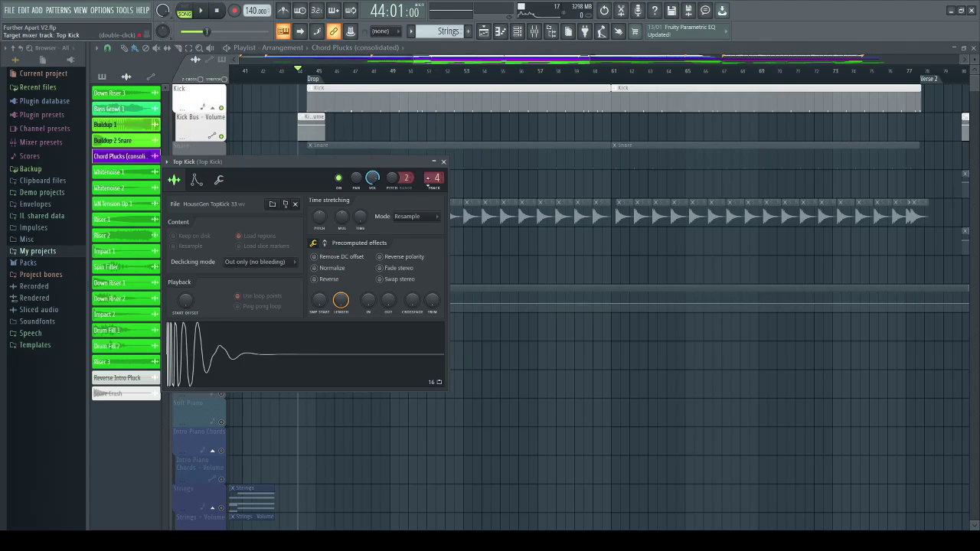
pyautogui.click(443, 163)
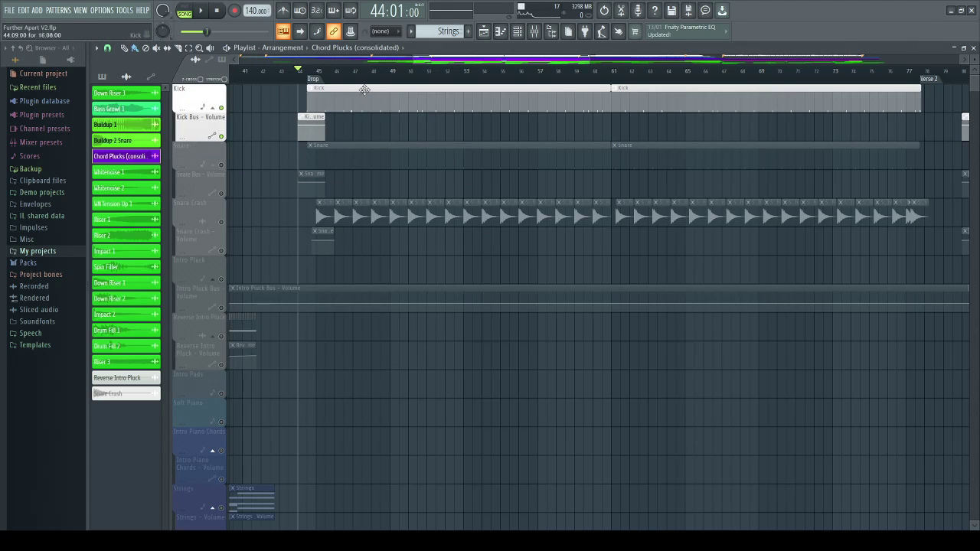
# - Check the Kick Bus, Kick 1, Kick 2 and Top Kick mixer tracks for effects, then close the mixer
pyautogui.click(534, 30)
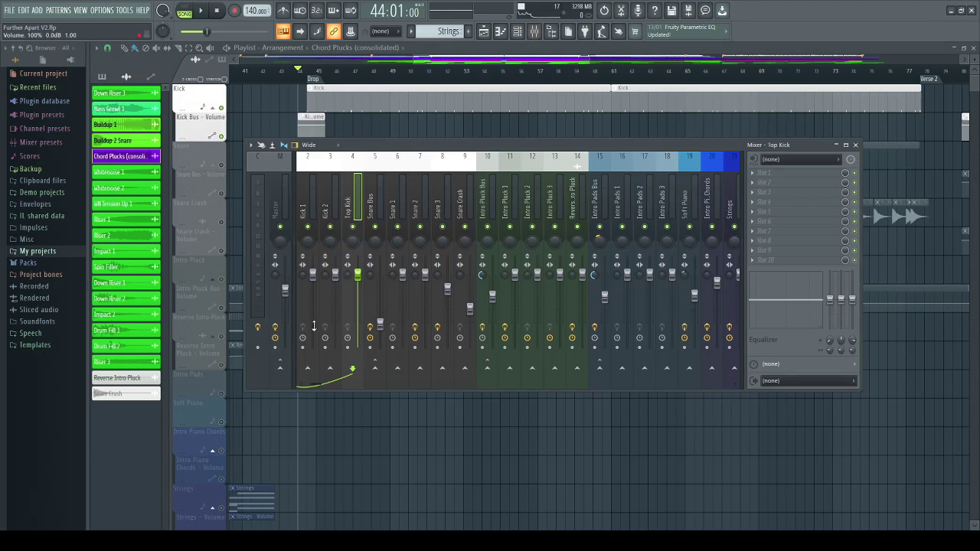
pyautogui.click(309, 174)
pyautogui.scroll(1, 308, 174)
pyautogui.scroll(-1, 310, 175)
pyautogui.scroll(1, 309, 174)
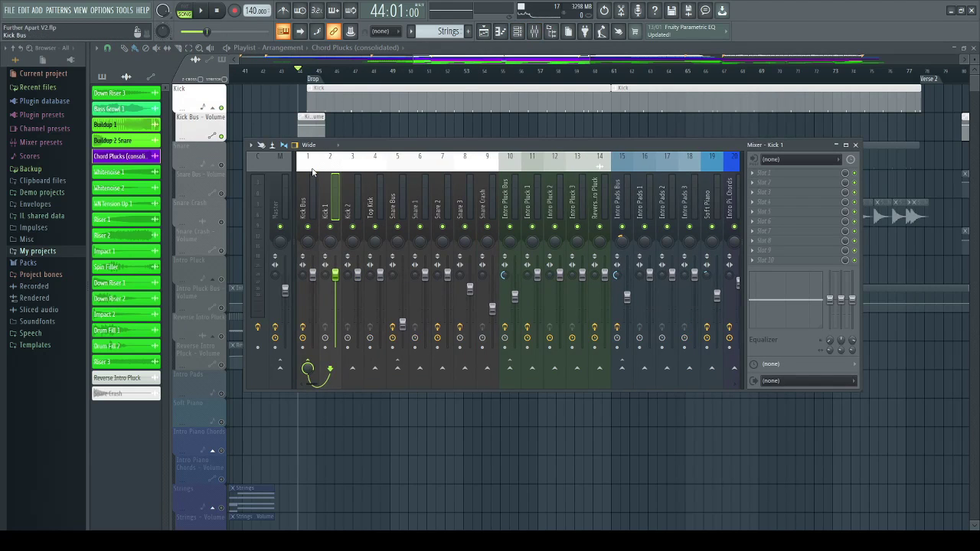
pyautogui.click(310, 176)
pyautogui.click(330, 178)
pyautogui.scroll(-2, 363, 170)
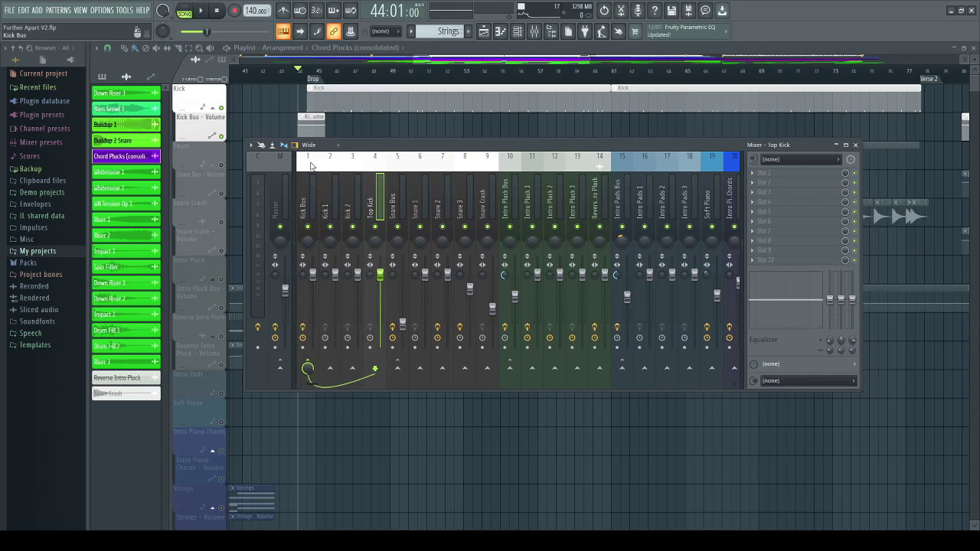
pyautogui.click(310, 169)
pyautogui.click(855, 145)
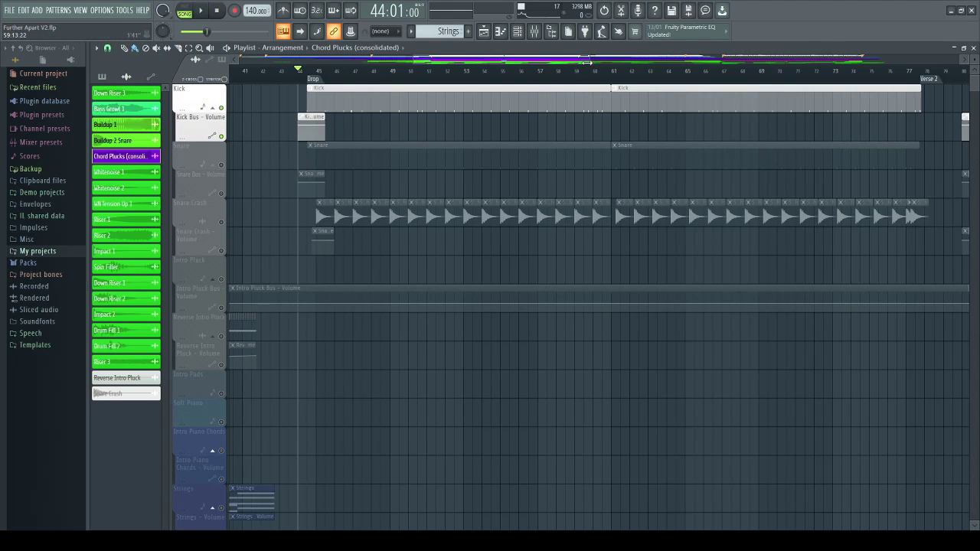
# - Play the soloed kick from bar 44 into the drop, then stop playback
pyautogui.moveTo(586, 63)
pyautogui.mouseDown()
pyautogui.moveTo(565, 63)
pyautogui.moveTo(573, 65)
pyautogui.mouseUp()
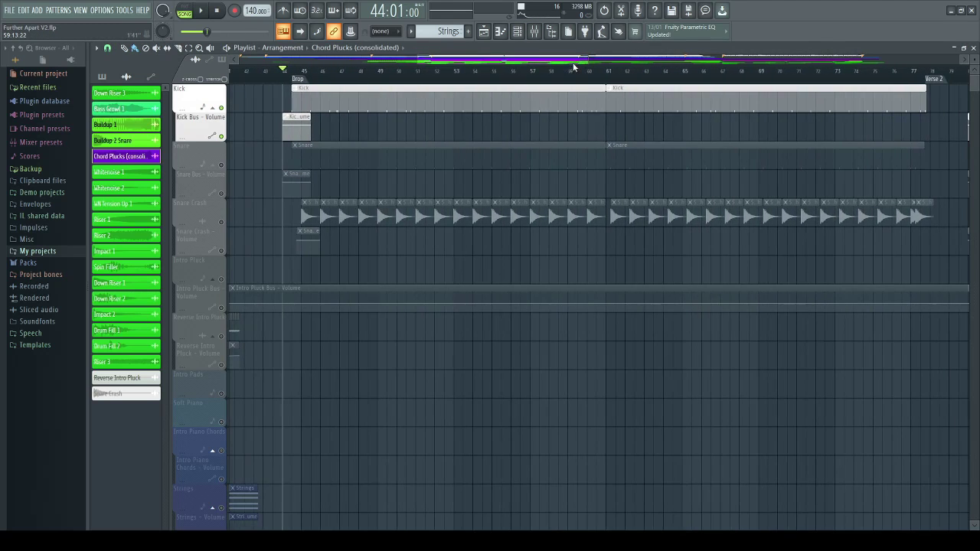
pyautogui.press('space')
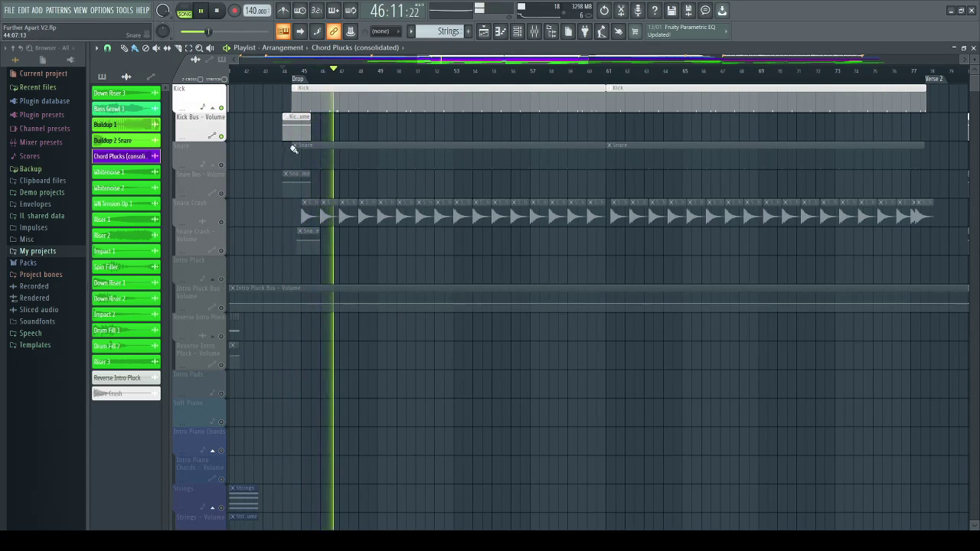
pyautogui.press('space')
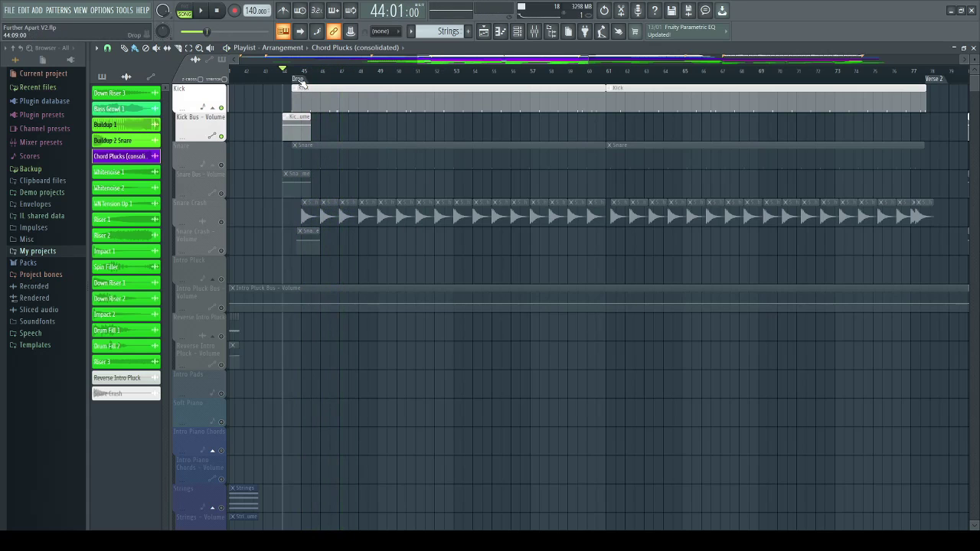
# - Solo the Snare and Snare Crash with their volume automation and inspect the Snare Crash and Snare 3 samples
pyautogui.scroll(-2, 391, 106)
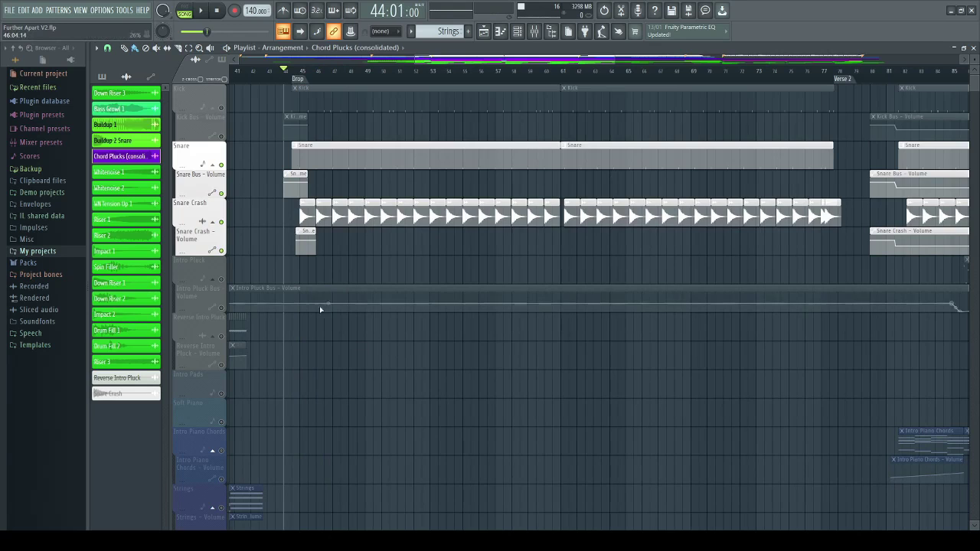
pyautogui.doubleClick(304, 213)
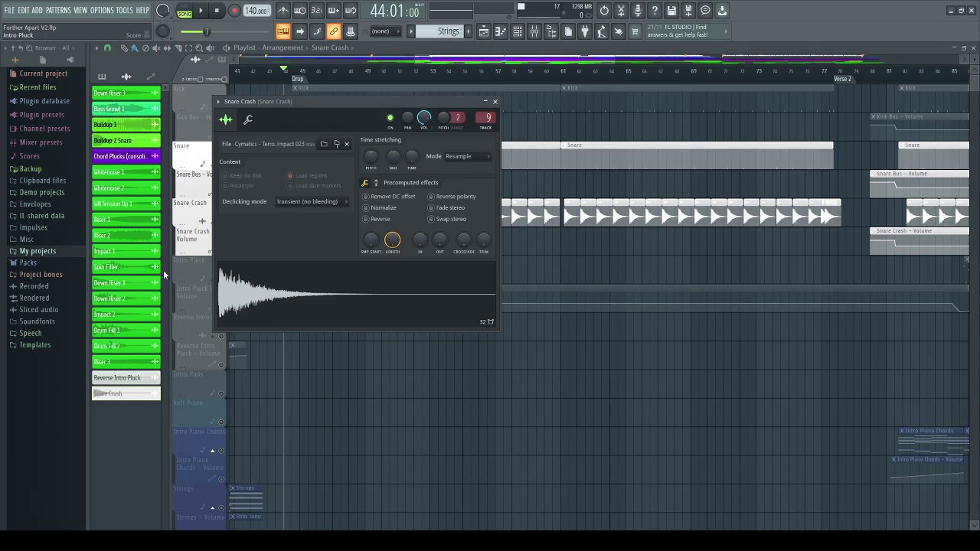
pyautogui.click(495, 101)
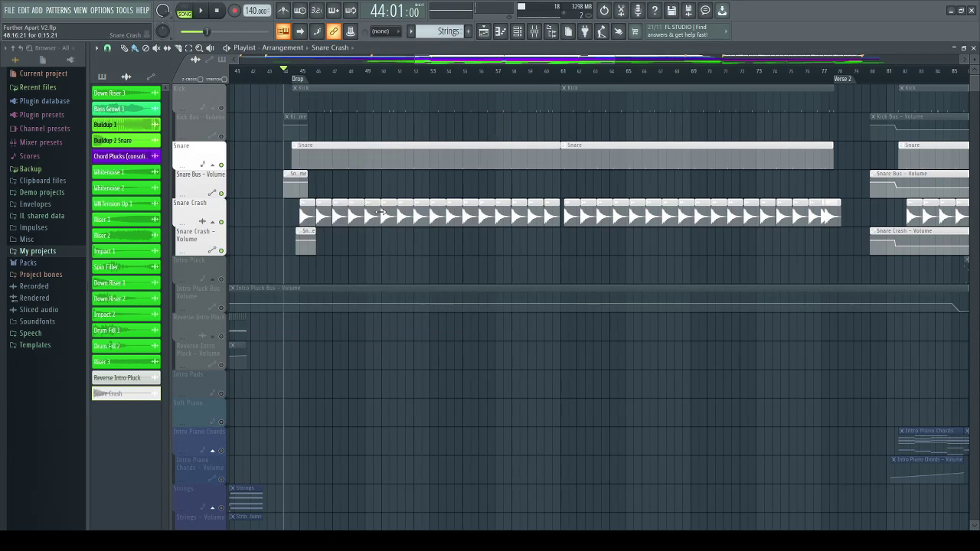
pyautogui.click(537, 32)
pyautogui.click(537, 33)
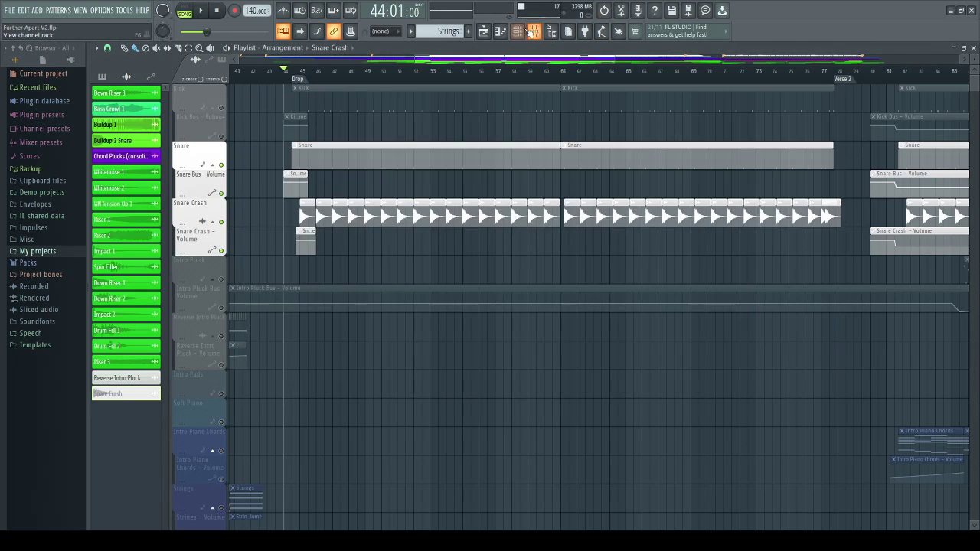
pyautogui.click(418, 314)
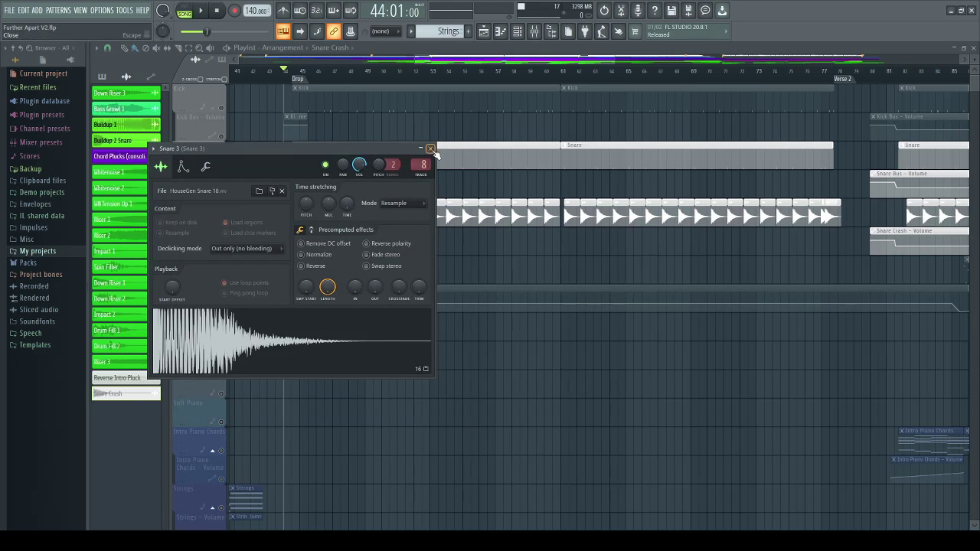
pyautogui.click(430, 148)
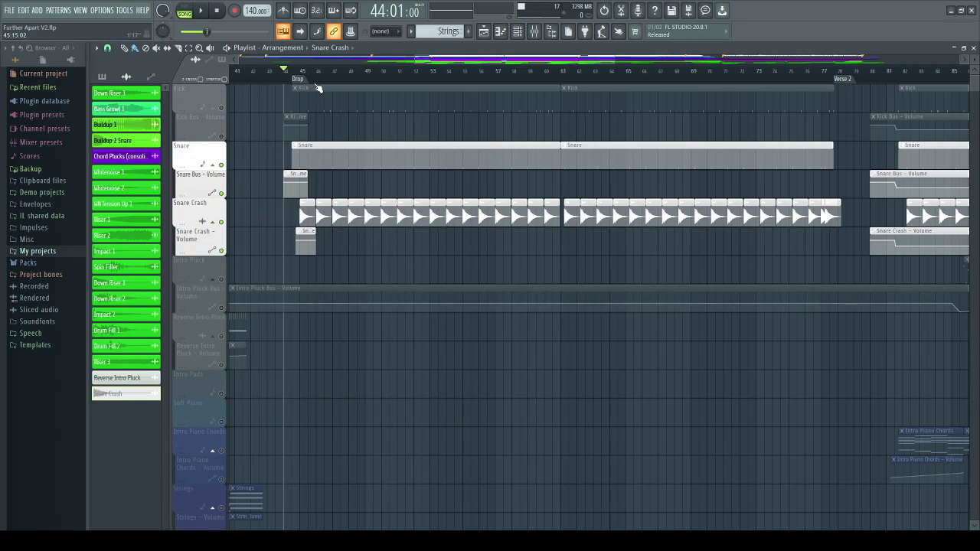
# - Bring the whole drop up to Verse 2 into view and listen to the soloed snare layers from bar 44
pyautogui.scroll(2, 351, 72)
pyautogui.moveTo(463, 62); pyautogui.dragTo(460, 60)
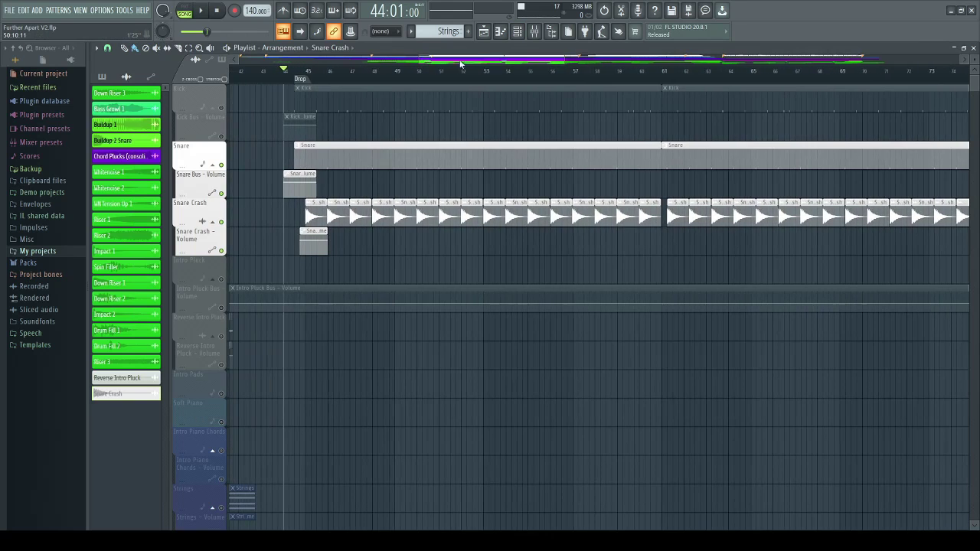
pyautogui.moveTo(564, 60); pyautogui.dragTo(584, 59)
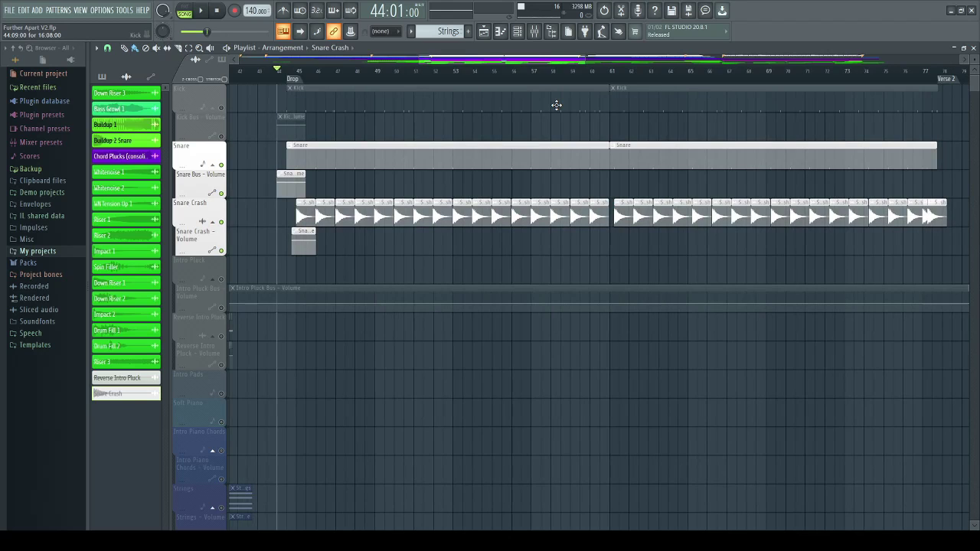
pyautogui.press('space')
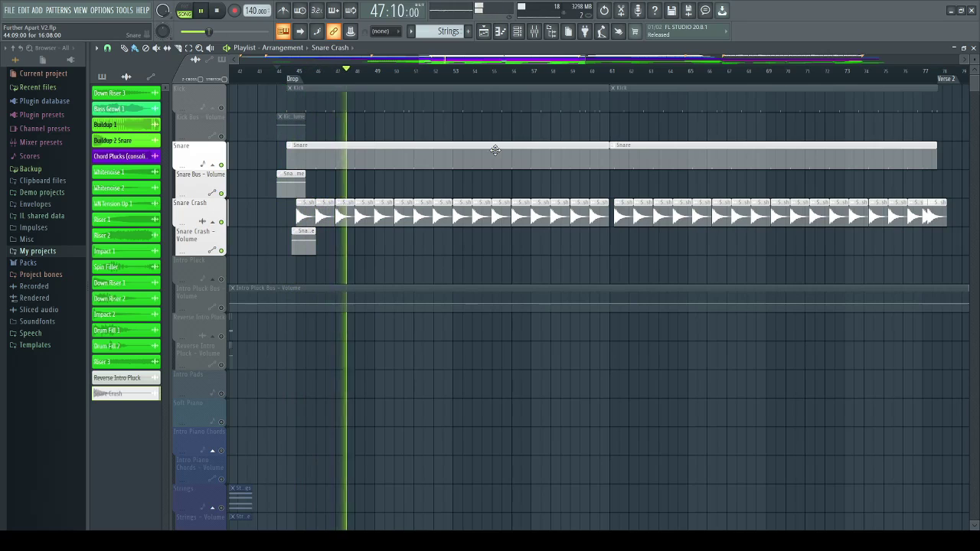
pyautogui.press('space')
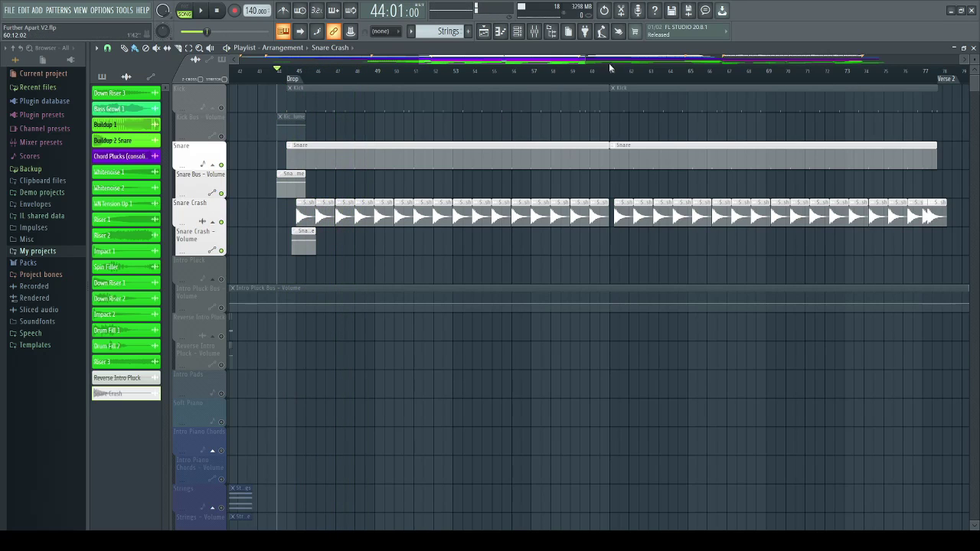
# - Review the effect slots of the Snare Bus, Snare Crash, Snare 3 and Snare 2 tracks in the mixer
pyautogui.click(535, 30)
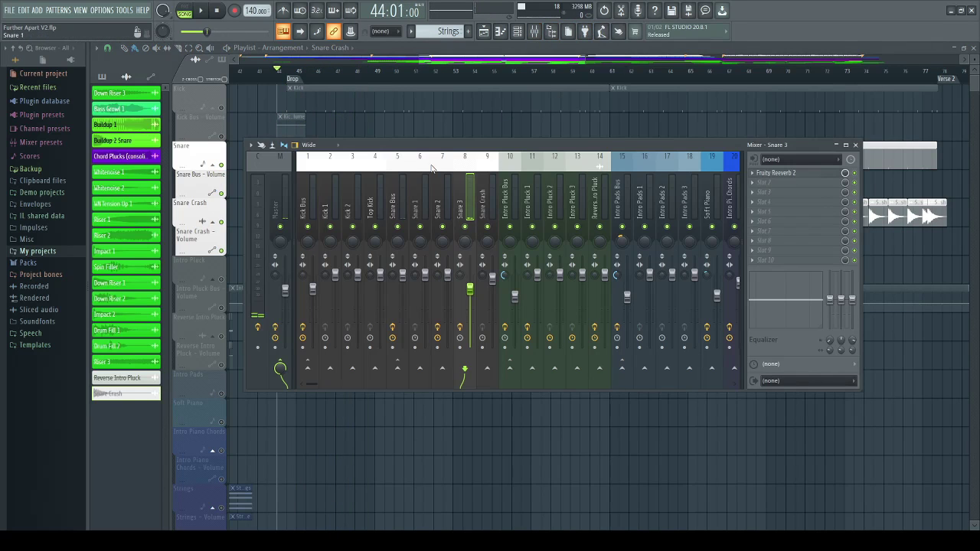
pyautogui.click(401, 170)
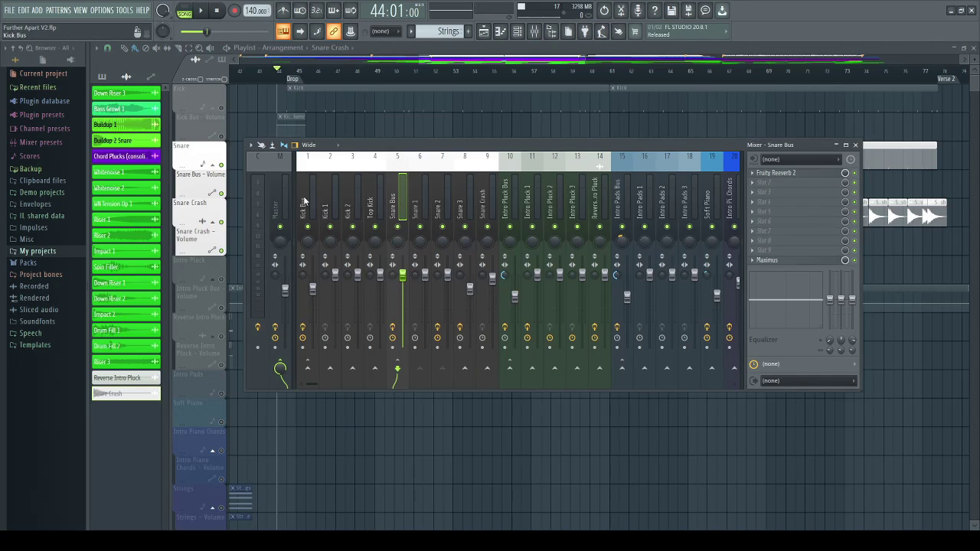
pyautogui.click(480, 167)
pyautogui.press('Left')
pyautogui.press('Left')
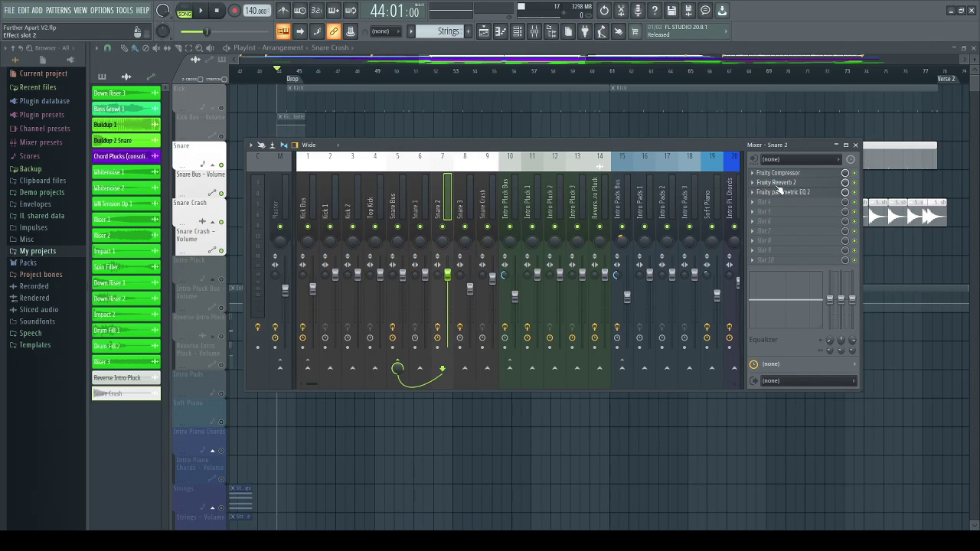
# - Inspect the Fruity Compressor and Fruity Parametric EQ 2 on Snare 2, then check the Snare 1 and Snare Bus effects
pyautogui.click(779, 173)
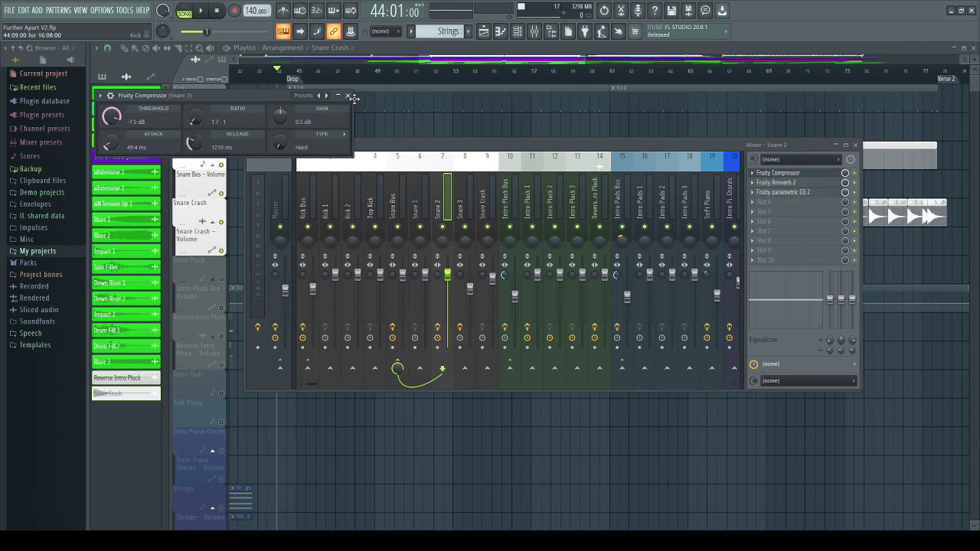
pyautogui.click(350, 96)
pyautogui.click(800, 193)
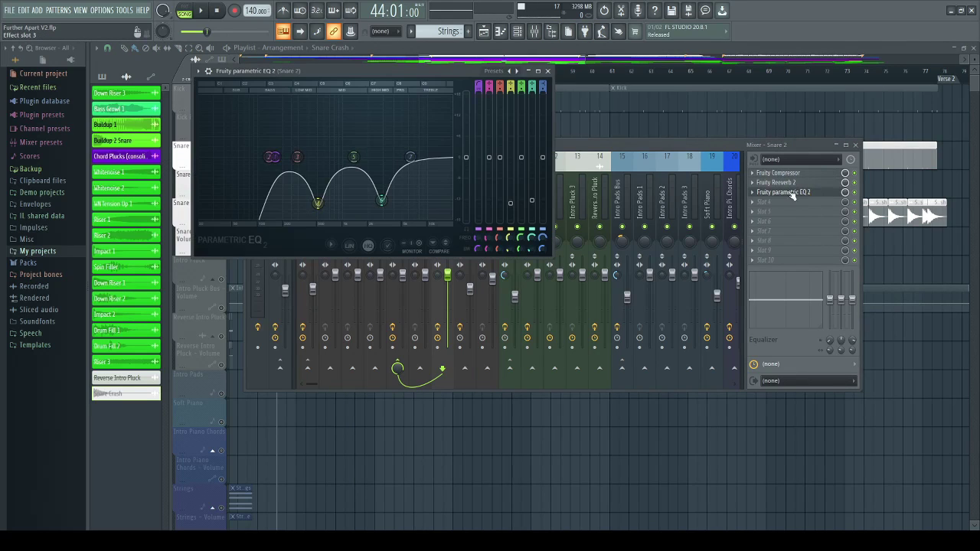
pyautogui.click(548, 70)
pyautogui.press('Left')
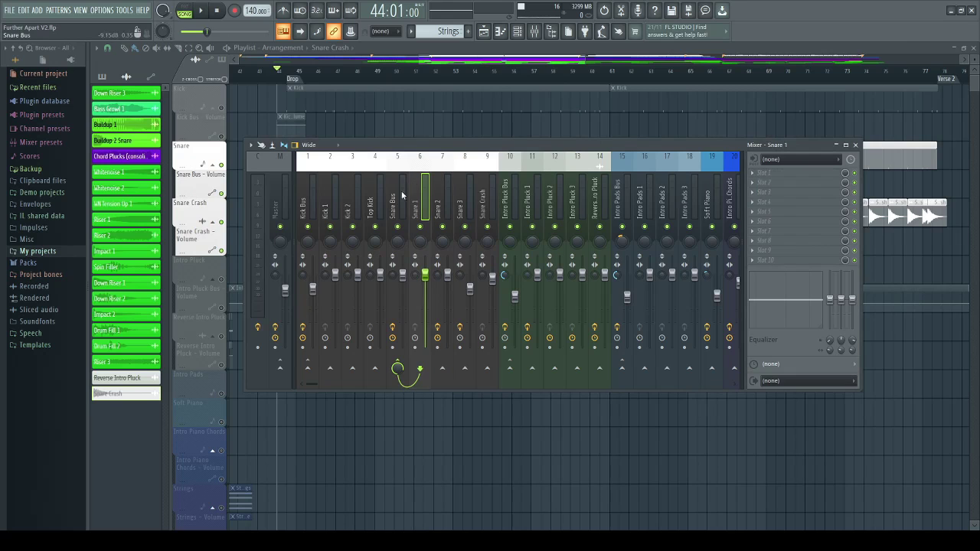
pyautogui.click(387, 178)
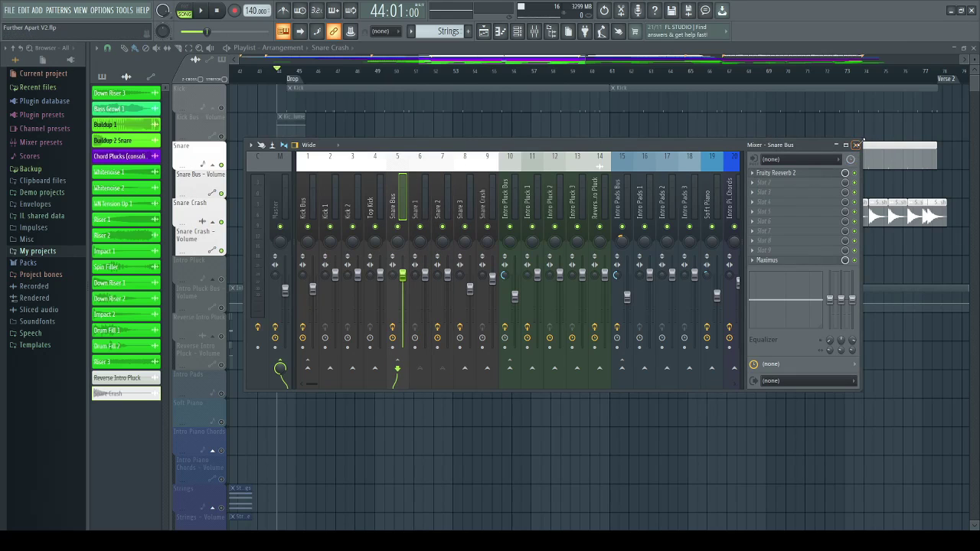
pyautogui.click(855, 145)
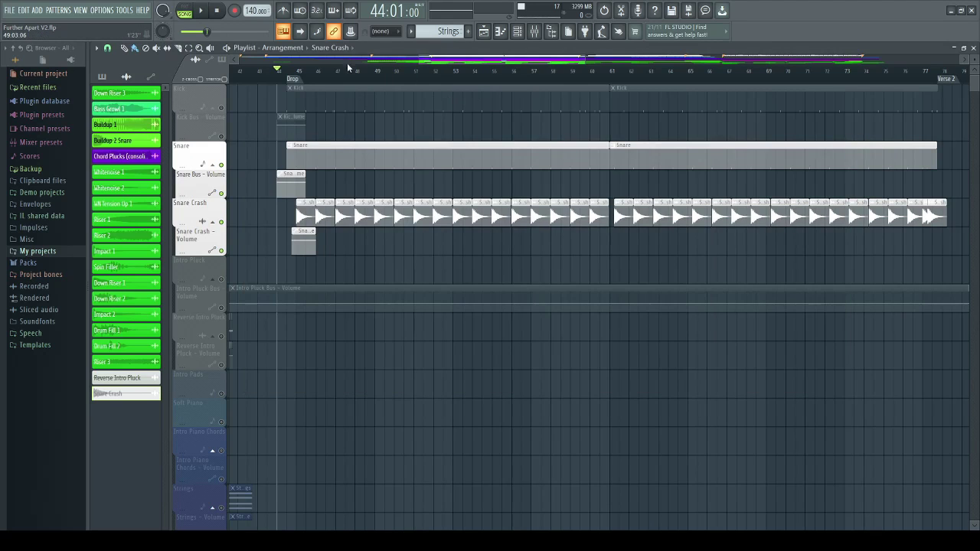
# - Solo the Drop Pads with their bus volume automation and inspect the Drop Pads 1 and Drop Pads 2 synth settings
pyautogui.scroll(-2, 322, 79)
pyautogui.scroll(-5, 309, 264)
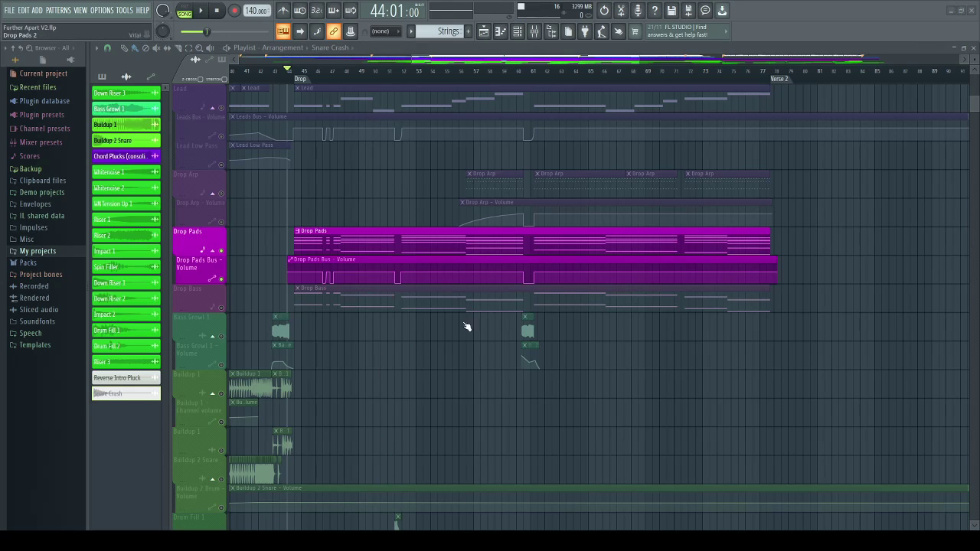
pyautogui.click(417, 311)
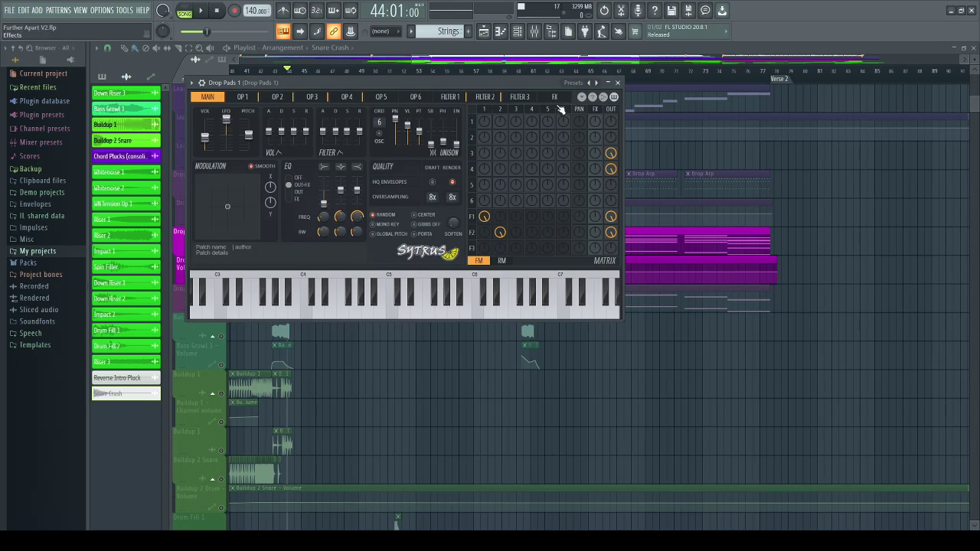
pyautogui.click(618, 82)
pyautogui.click(468, 322)
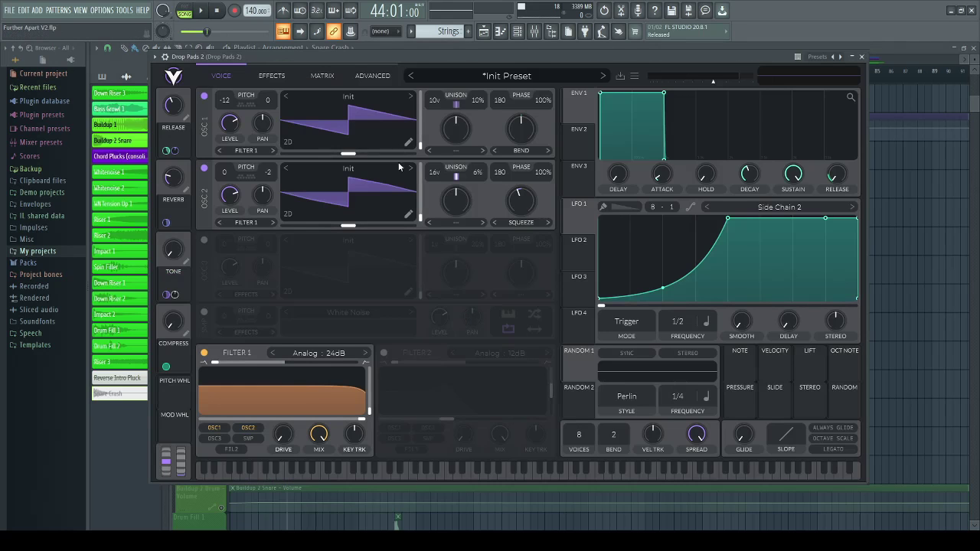
# - Close the Drop Pads 2 synth and play back the soloed Drop Pads with their volume automation
pyautogui.click(861, 57)
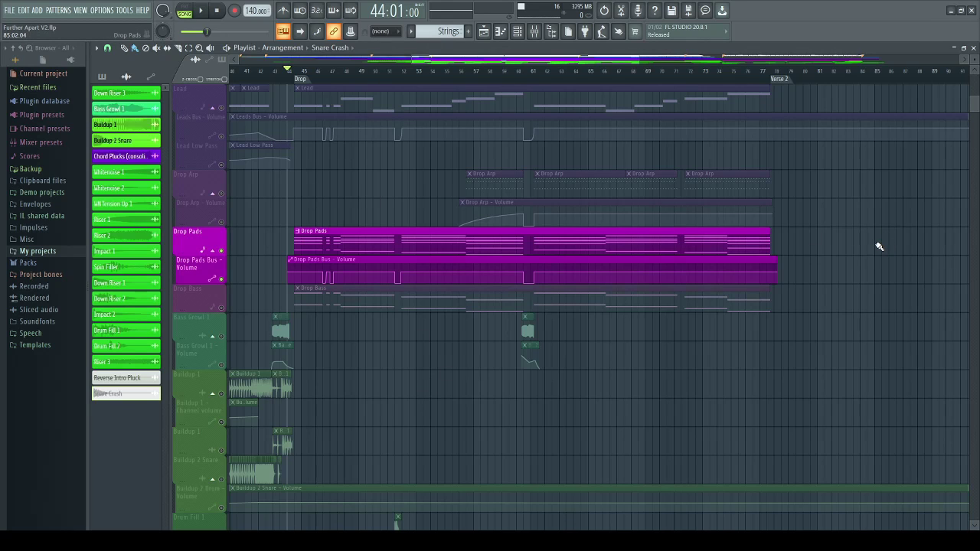
pyautogui.press('space')
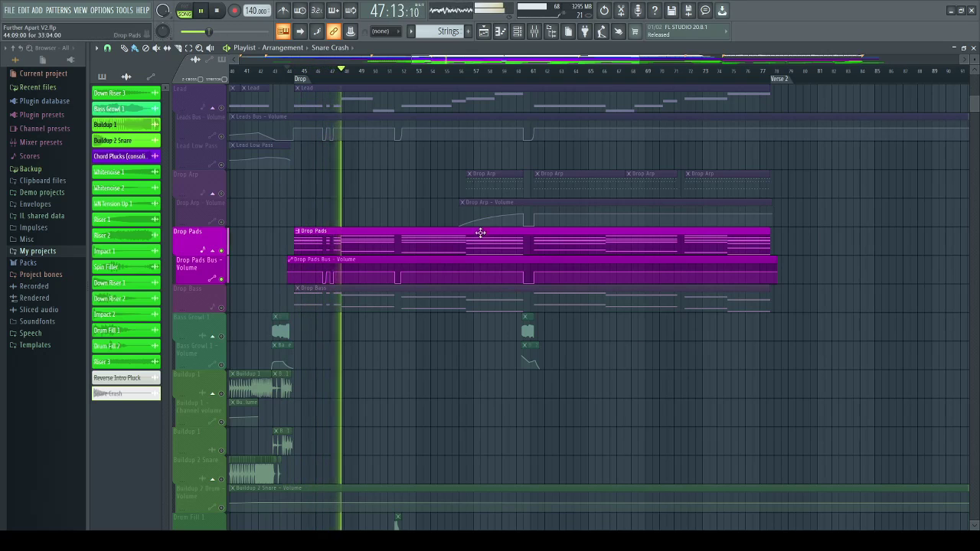
pyautogui.press('space')
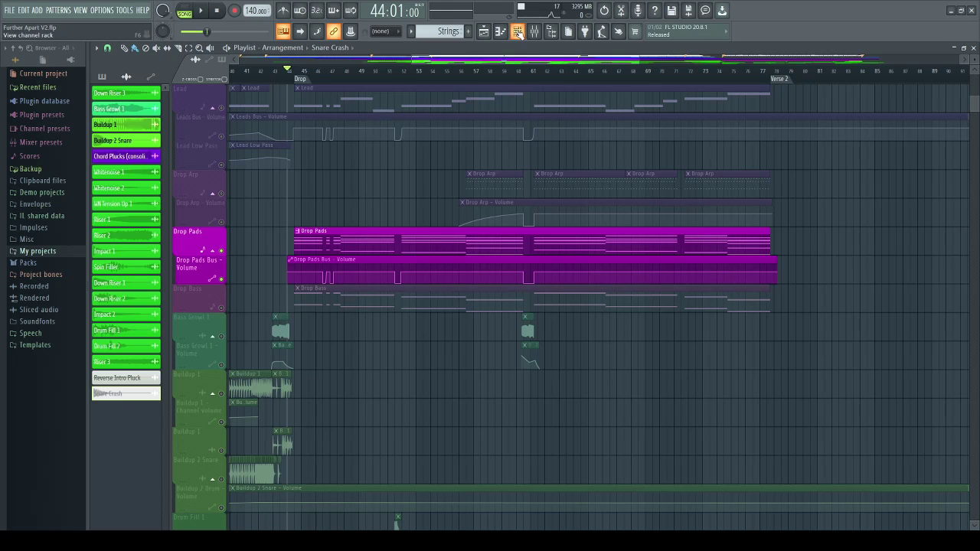
# - Show the Fresh Air effect on the Drop Pads Bus mixer channel
pyautogui.scroll(-3, 624, 223)
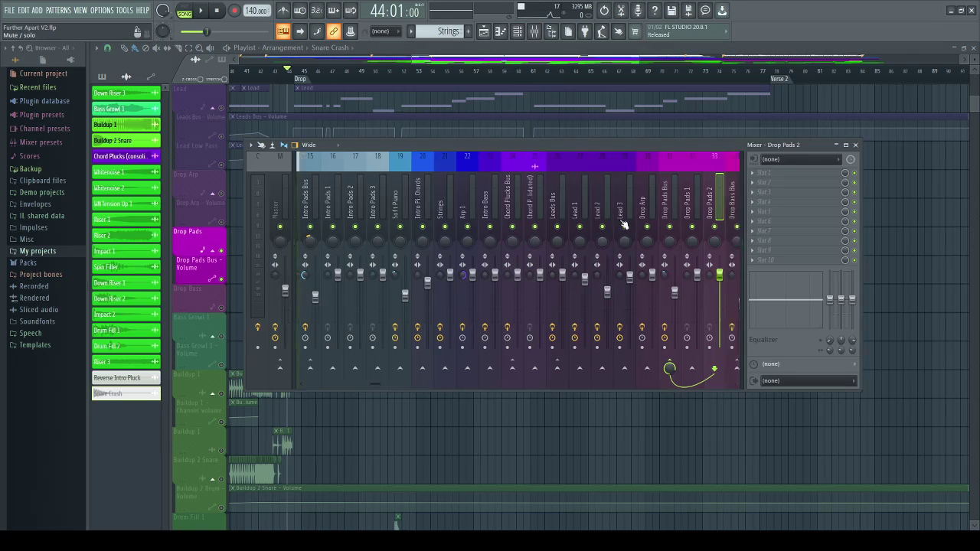
pyautogui.click(484, 160)
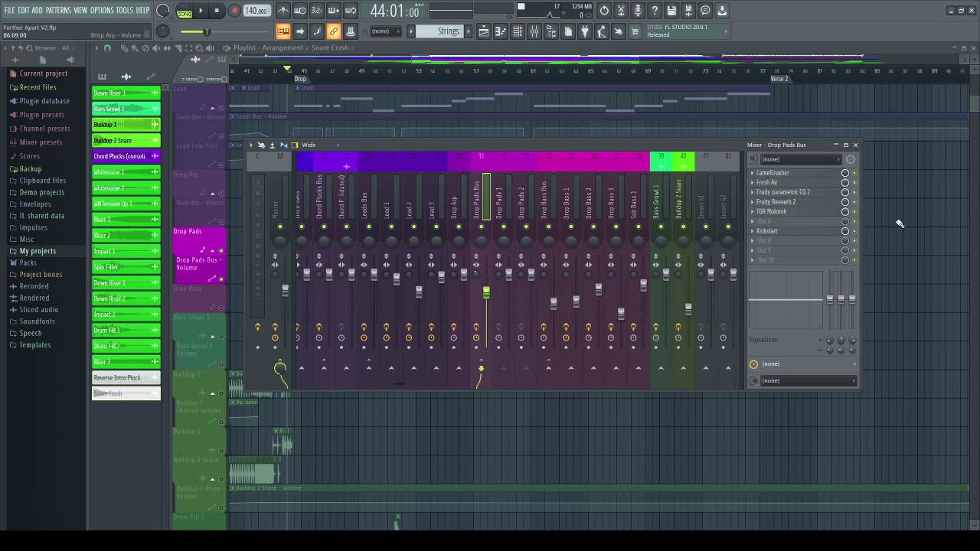
pyautogui.click(792, 186)
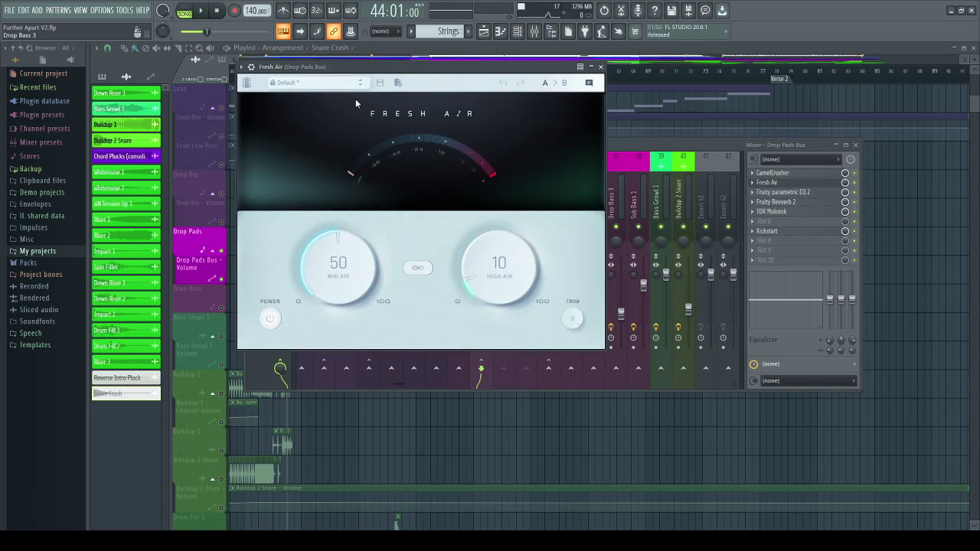
pyautogui.moveTo(357, 76); pyautogui.dragTo(460, 73)
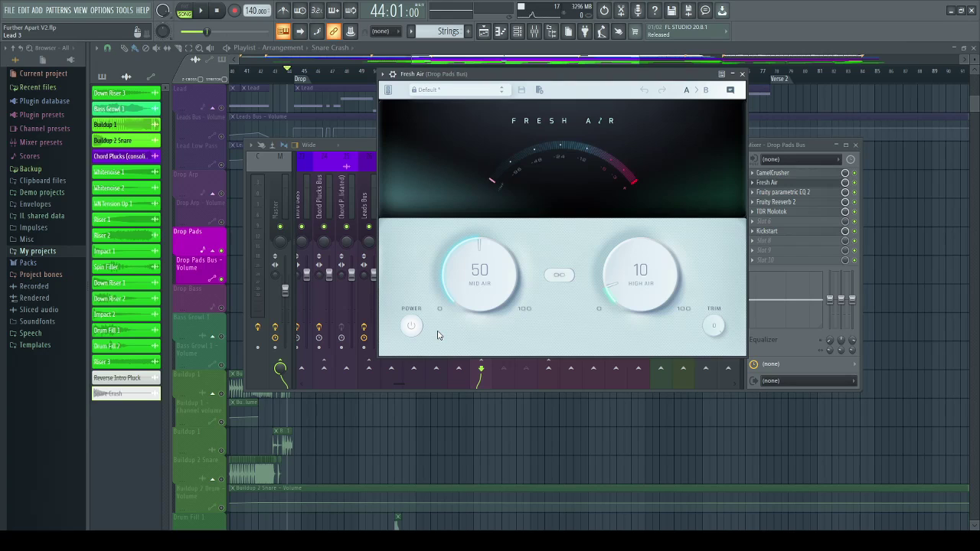
# - Bypass Fresh Air, audition the drop pads without it, and return the playhead to the Drop marker
pyautogui.click(412, 328)
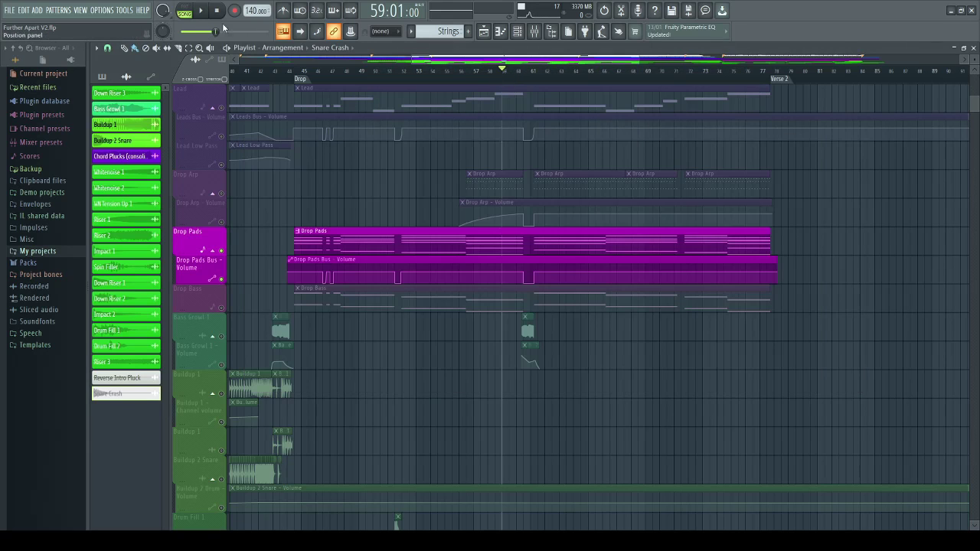
pyautogui.press('space')
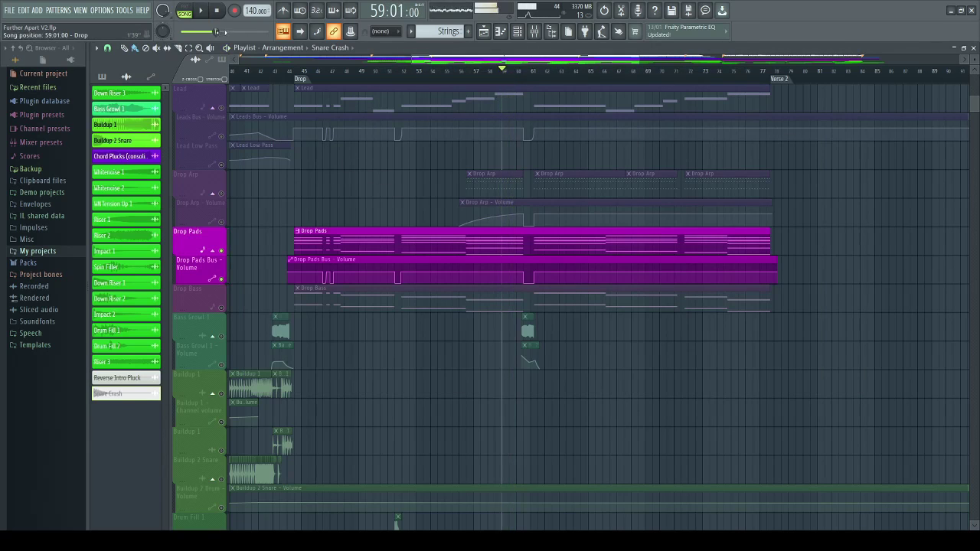
pyautogui.click(297, 79)
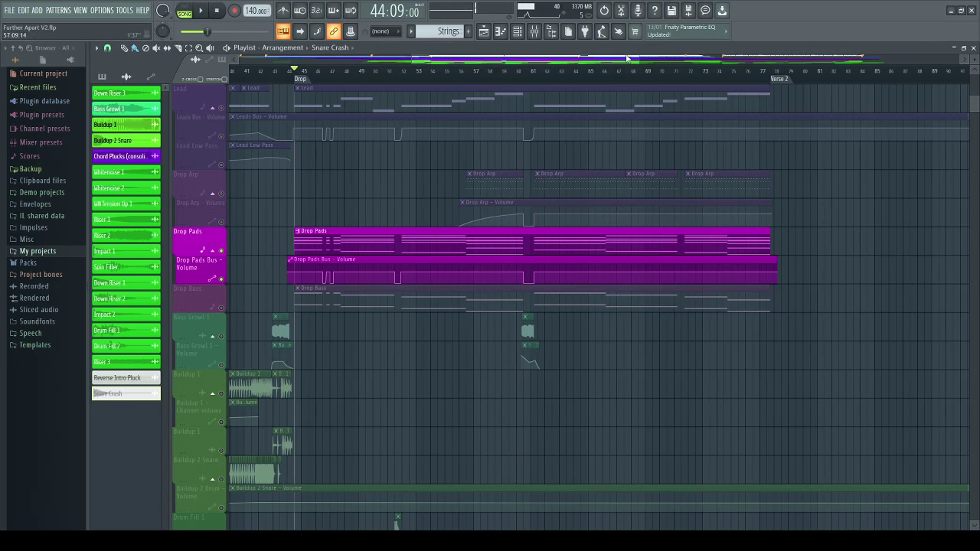
# - Reopen Fresh Air on the Drop Pads Bus and play the start of the drop with the effect enabled
pyautogui.click(534, 30)
pyautogui.click(770, 182)
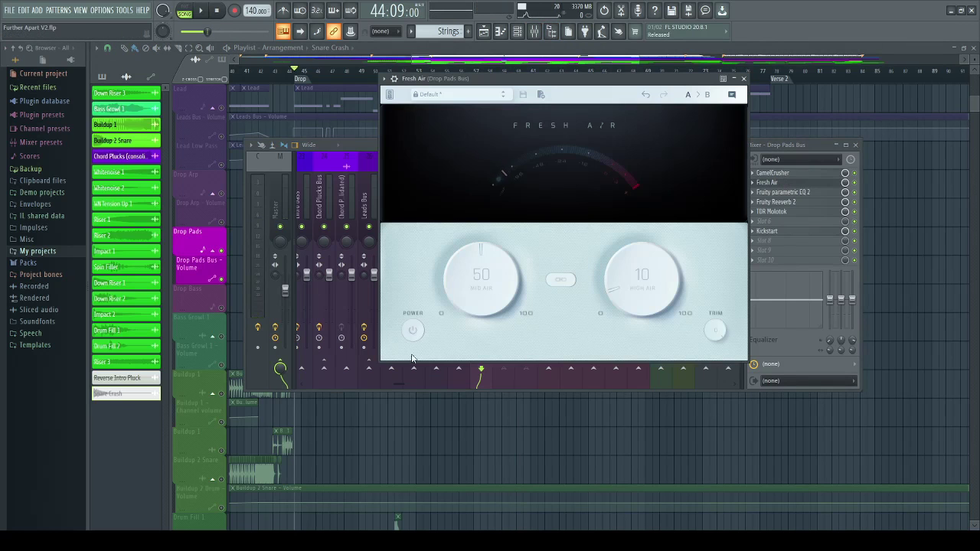
pyautogui.moveTo(524, 82); pyautogui.dragTo(525, 87)
pyautogui.press('space')
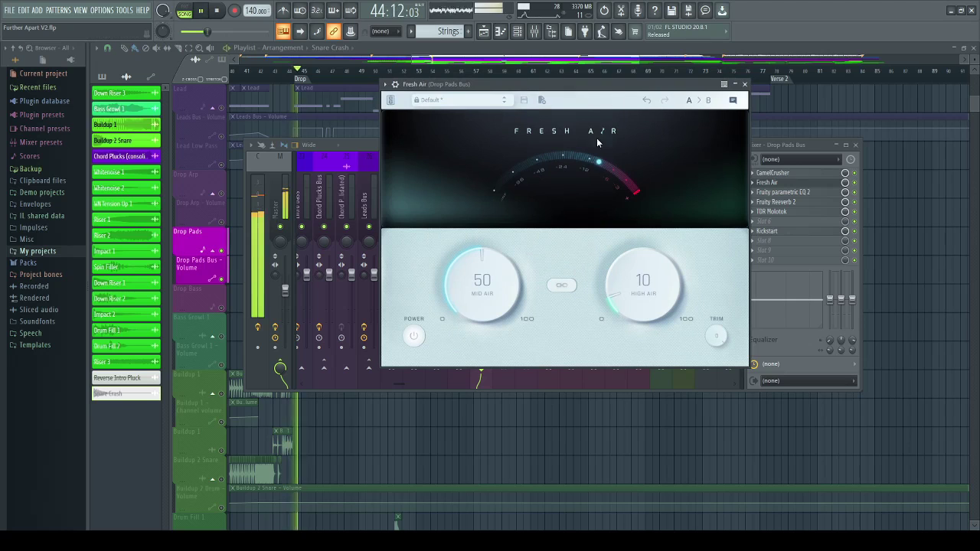
pyautogui.press('space')
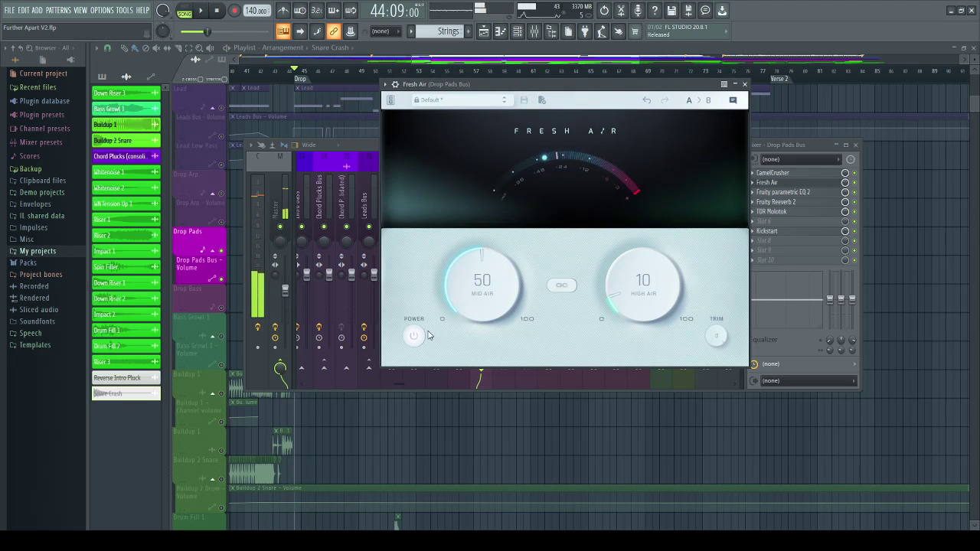
# - Compare the drop pads with Fresh Air bypassed and active by toggling its power between playbacks, leaving it on
pyautogui.press('space')
pyautogui.moveTo(511, 90); pyautogui.dragTo(518, 80)
pyautogui.press('space')
pyautogui.click(416, 337)
pyautogui.press('space')
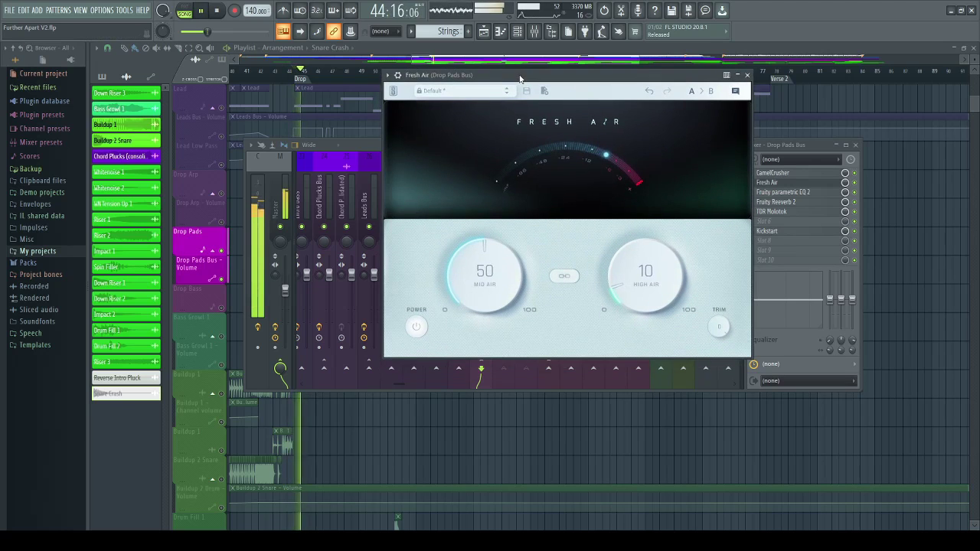
pyautogui.press('space')
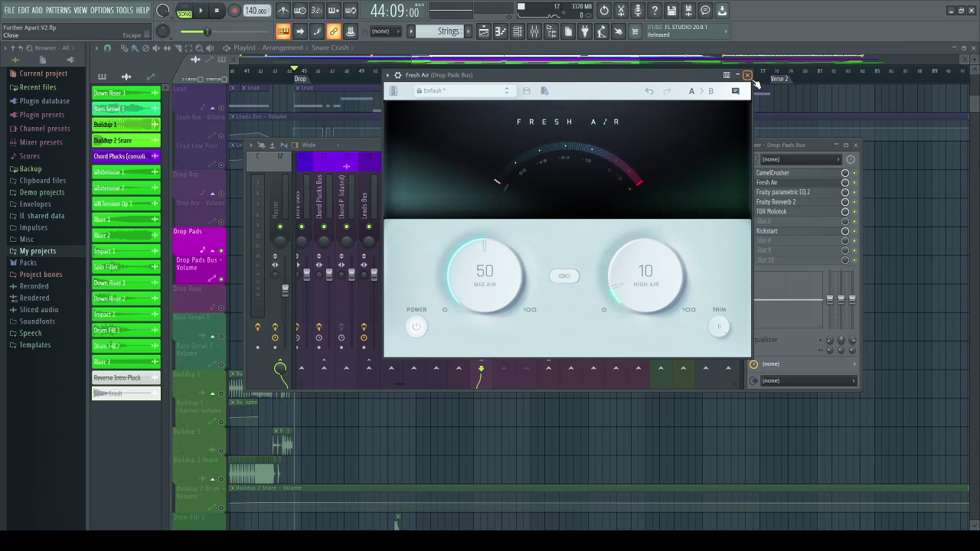
# - Close Fresh Air and examine the CamelCrusher settings on the Drop Pads Bus
pyautogui.click(747, 75)
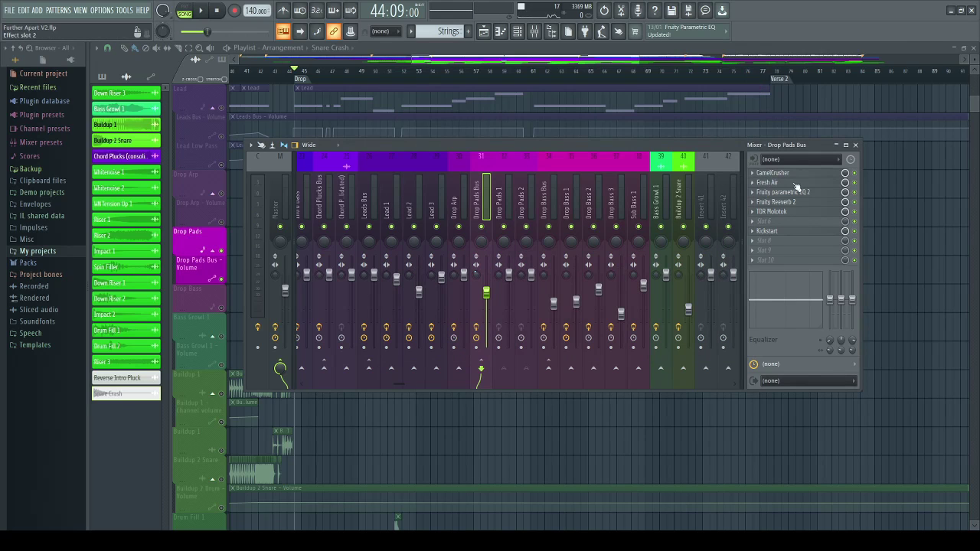
pyautogui.click(774, 173)
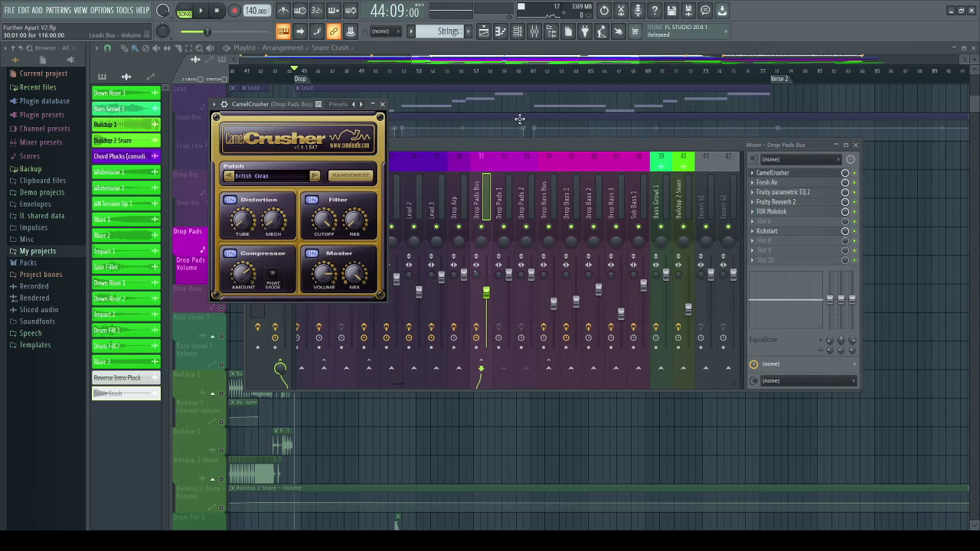
pyautogui.click(382, 103)
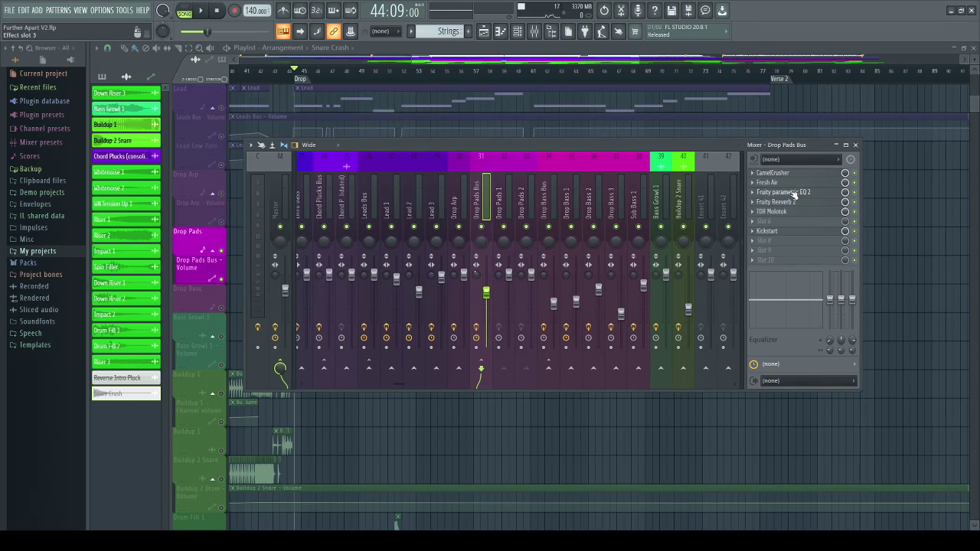
# - Examine the Fruity parametric EQ 2 curve on the Drop Pads Bus
pyautogui.click(770, 192)
pyautogui.click(771, 173)
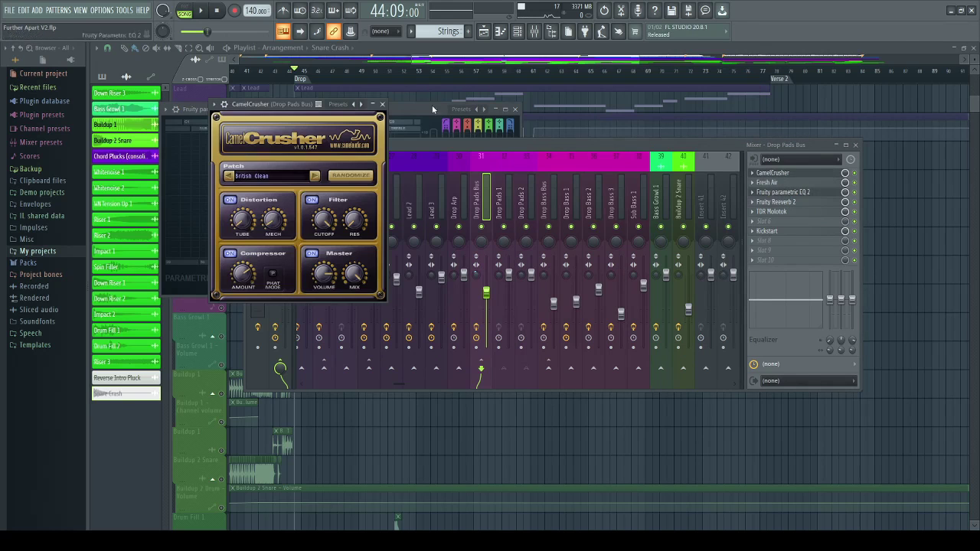
pyautogui.click(382, 105)
pyautogui.moveTo(395, 107); pyautogui.dragTo(549, 104)
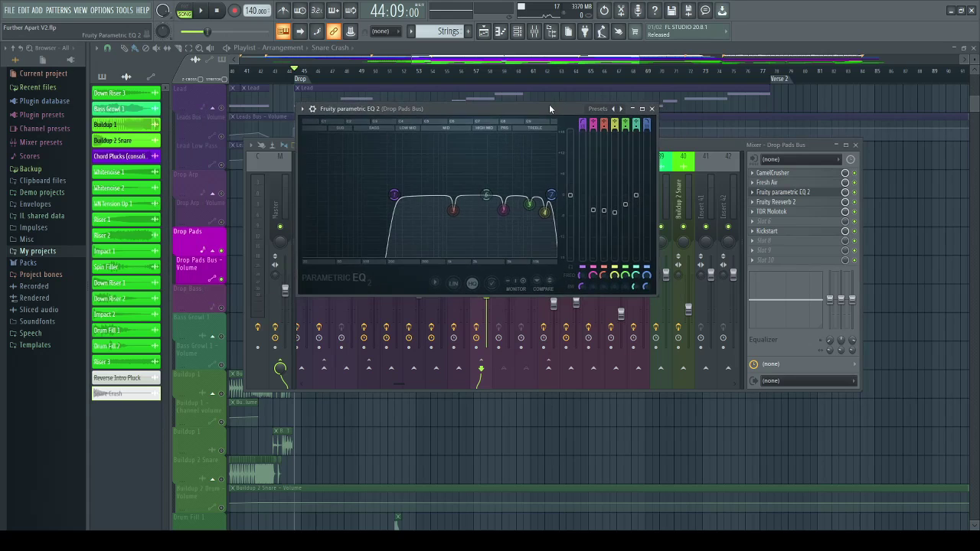
pyautogui.click(652, 109)
# - Examine the Fruity Reeverb 2 and TDR Molotok compressor settings on the Drop Pads Bus
pyautogui.click(773, 202)
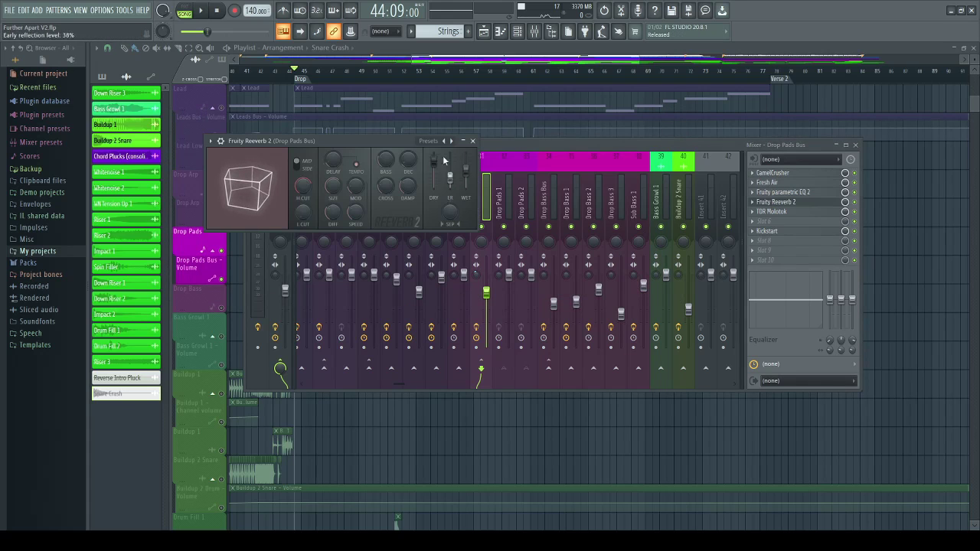
pyautogui.click(776, 202)
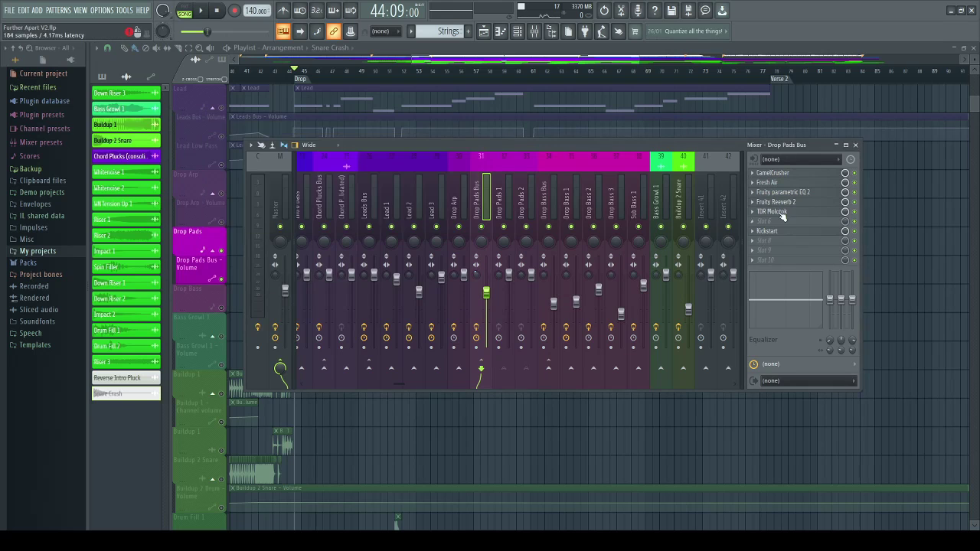
pyautogui.click(771, 211)
pyautogui.moveTo(290, 91); pyautogui.dragTo(496, 85)
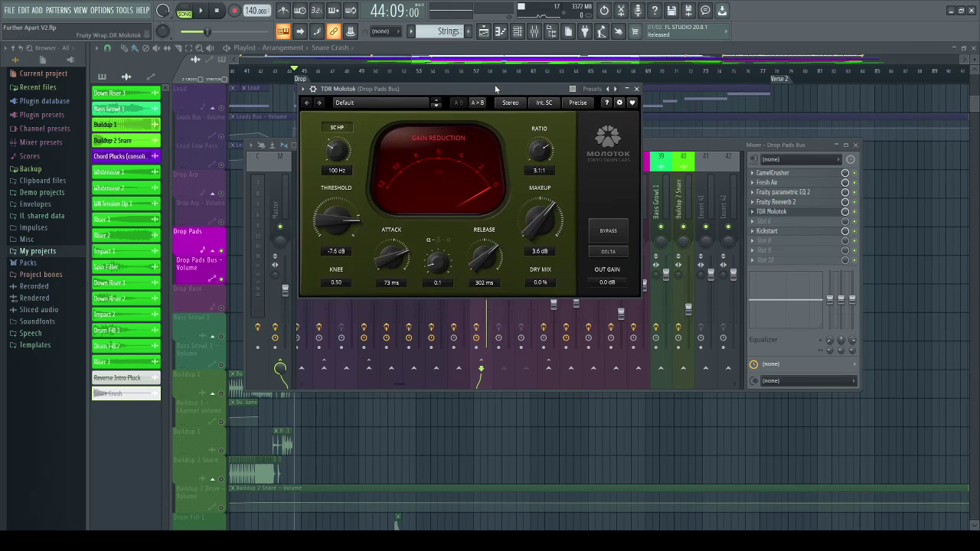
pyautogui.click(636, 89)
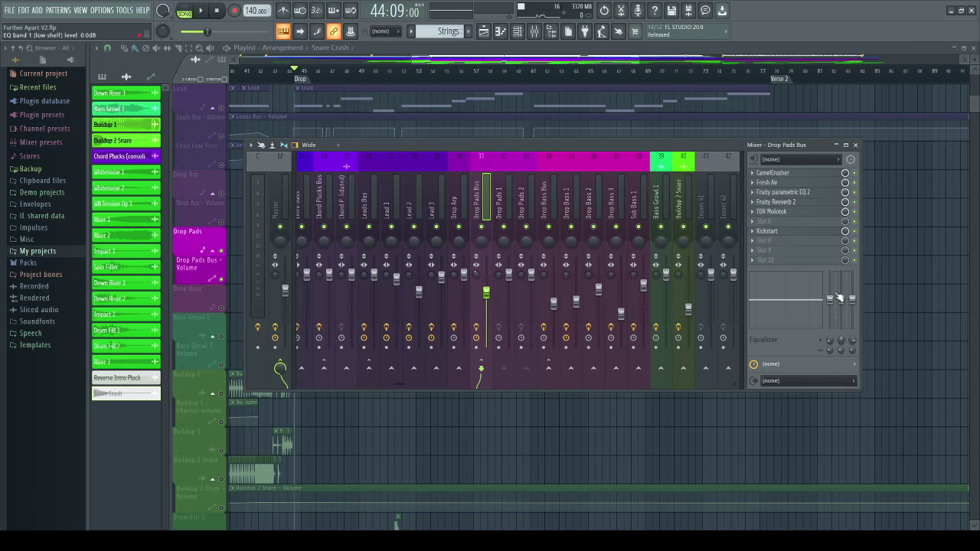
# - Examine the Kickstart sidechain curve and mix on the Drop Pads Bus, and close the mixer
pyautogui.click(780, 235)
pyautogui.click(450, 127)
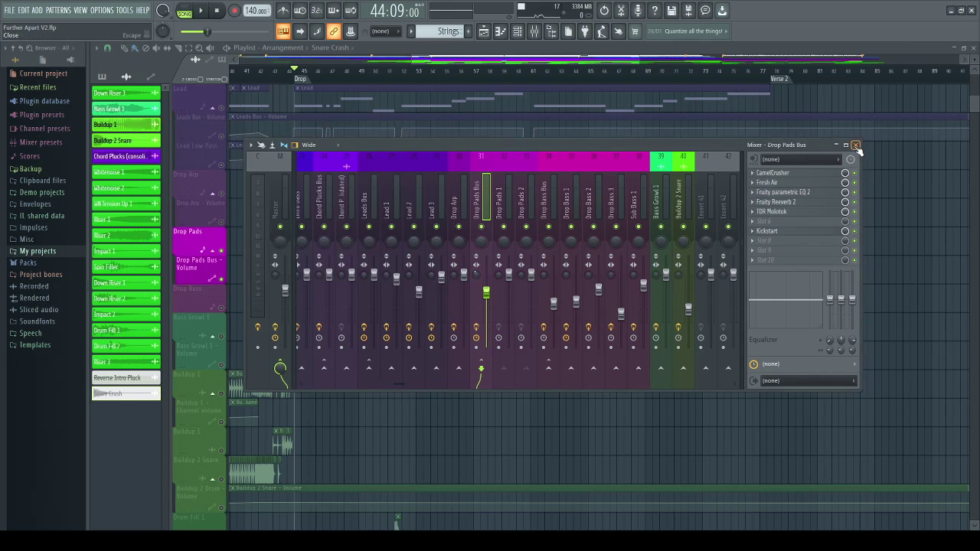
pyautogui.click(789, 231)
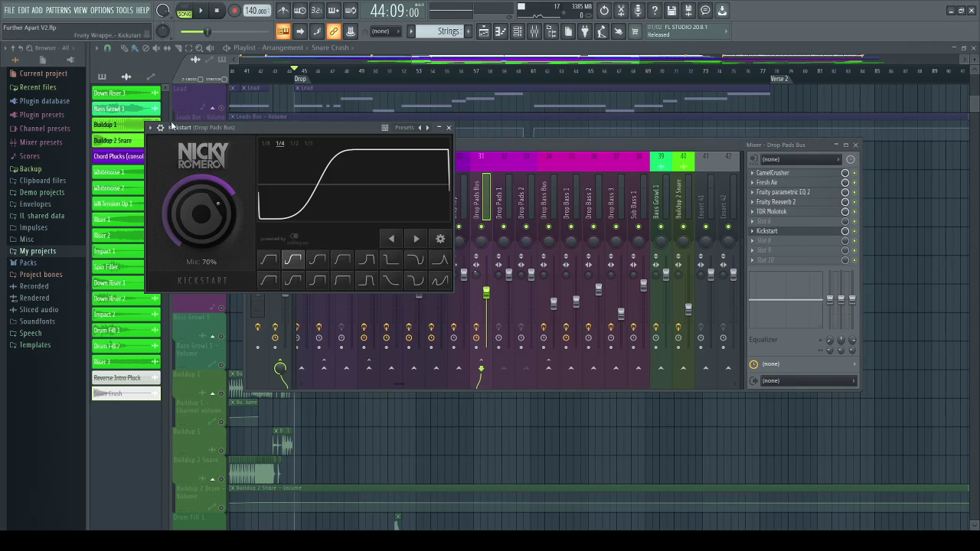
pyautogui.click(448, 128)
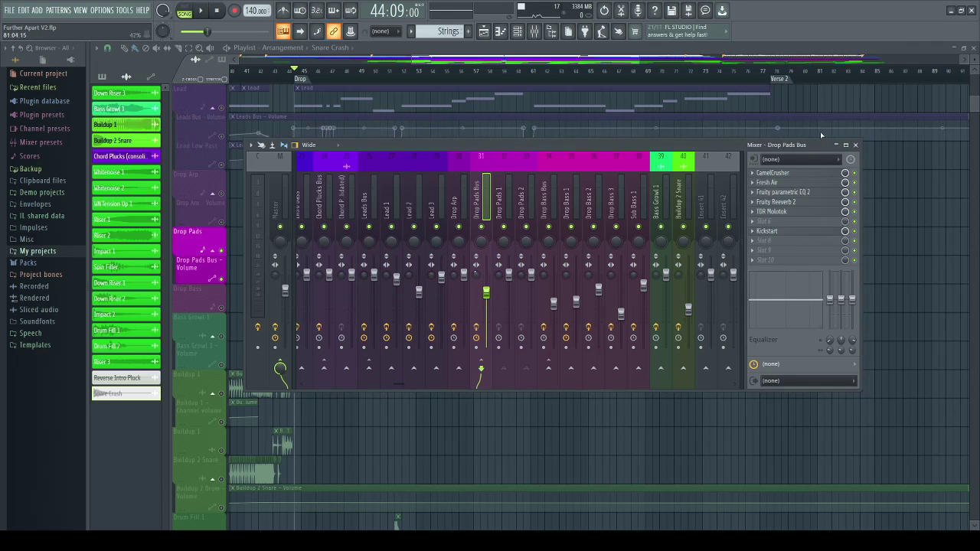
pyautogui.moveTo(824, 150); pyautogui.dragTo(838, 131)
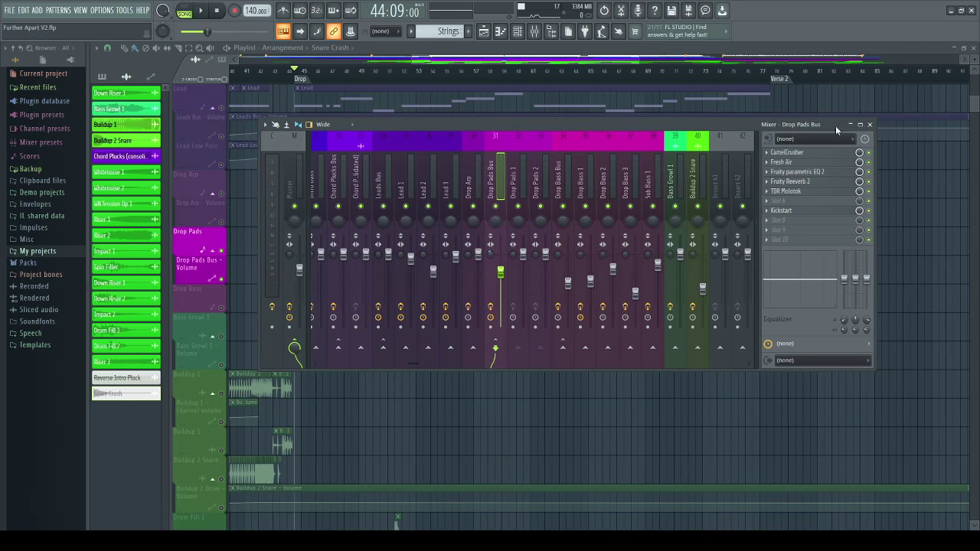
pyautogui.moveTo(830, 127); pyautogui.dragTo(792, 106)
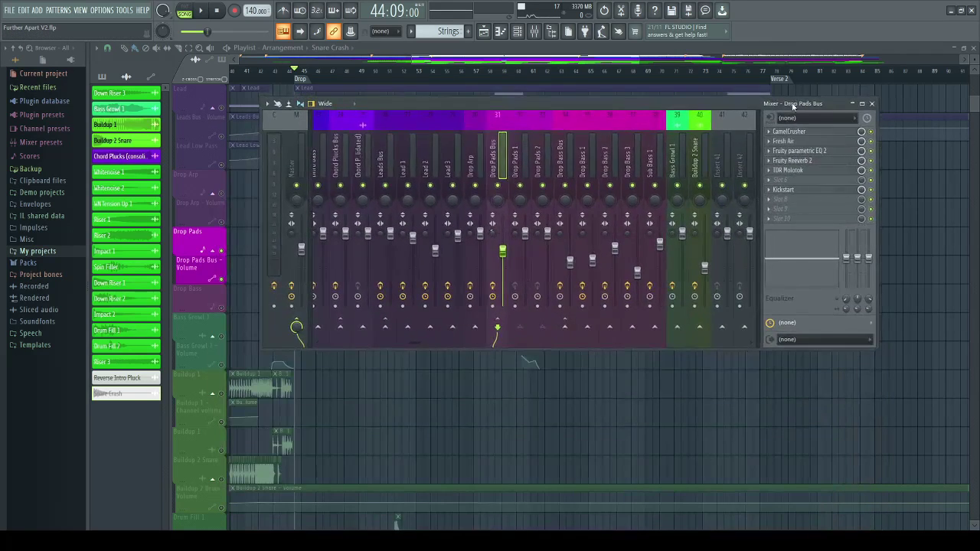
pyautogui.click(872, 103)
# - Play the Drop Pads from the Drop marker with the bus volume automation active
pyautogui.scroll(2, 316, 79)
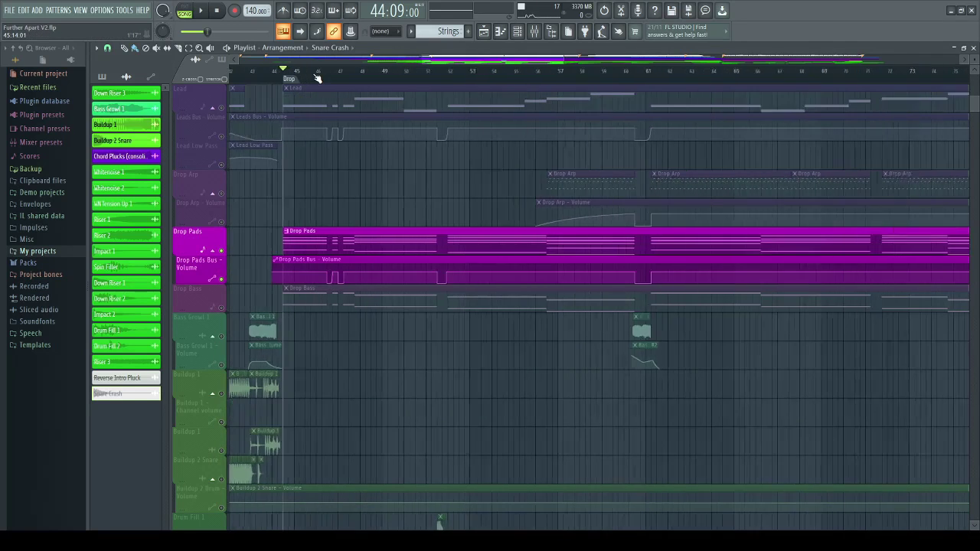
pyautogui.scroll(1, 317, 79)
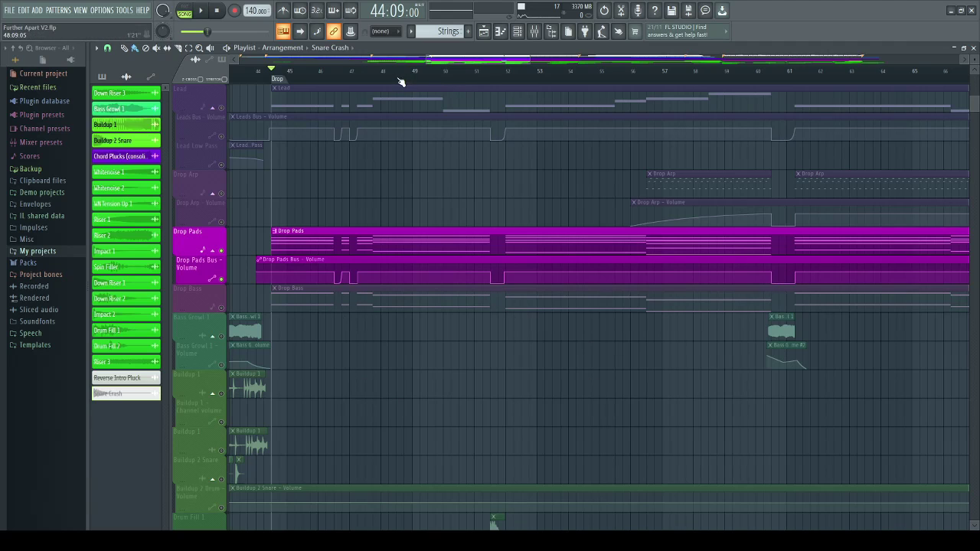
pyautogui.press('space')
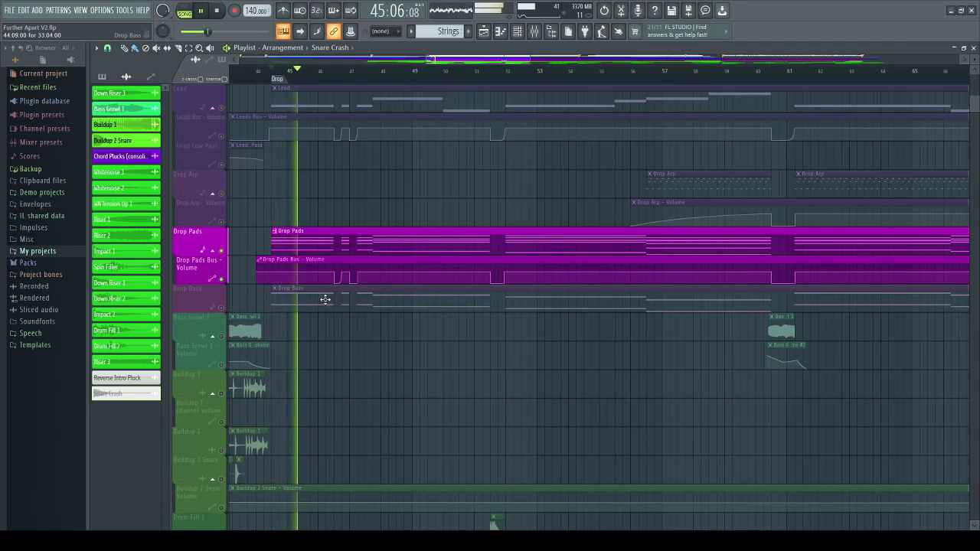
pyautogui.press('space')
# - Mute the Drop Pads Bus - Volume automation track and play the pads from 46:05 without it
pyautogui.click(223, 280)
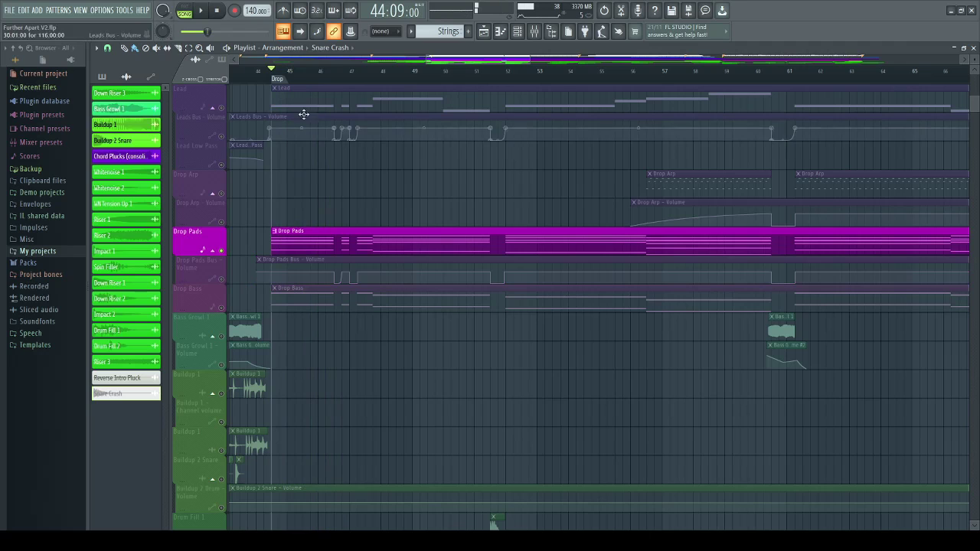
pyautogui.click(327, 74)
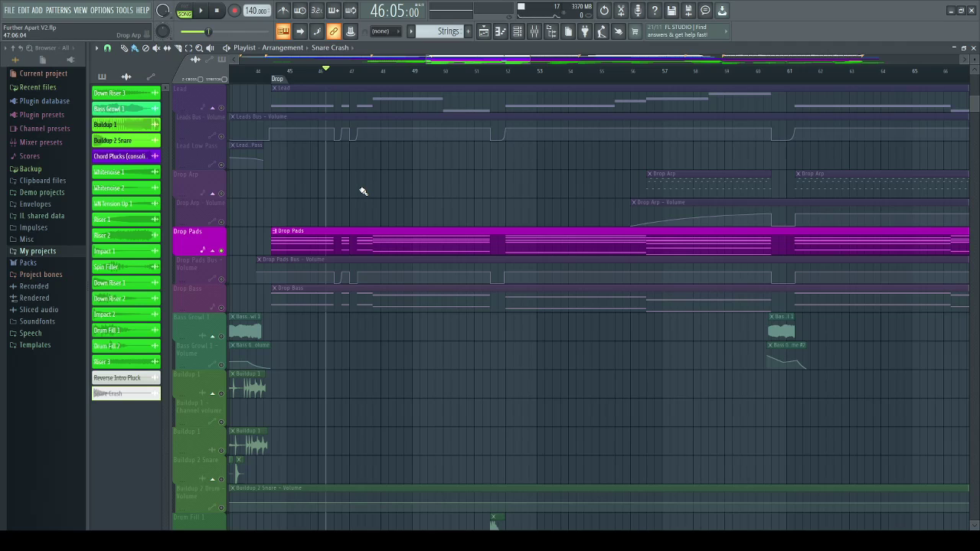
pyautogui.press('space')
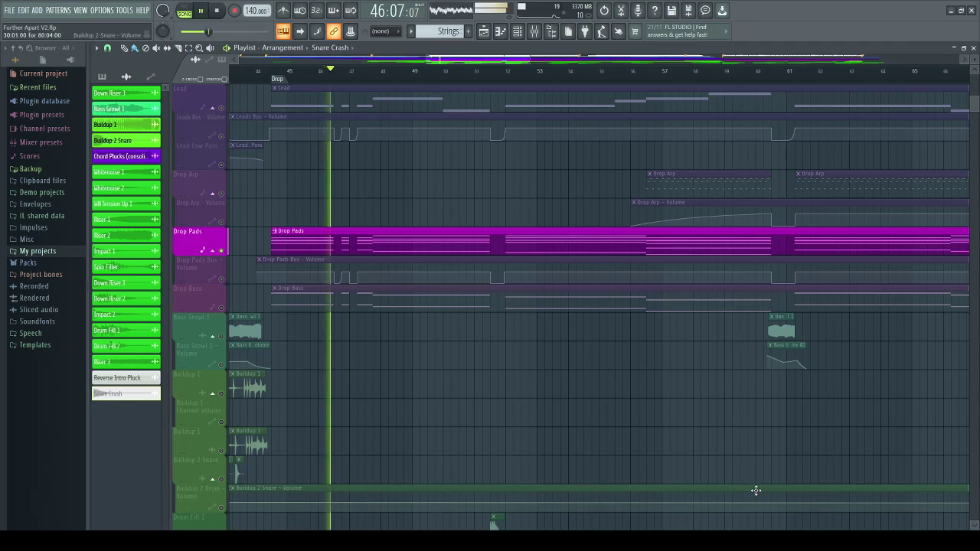
# - Stop the pads, solo the Drop Bass track, and examine its FLEX, Vital and Sub Bass 1 synth patches
pyautogui.press('space')
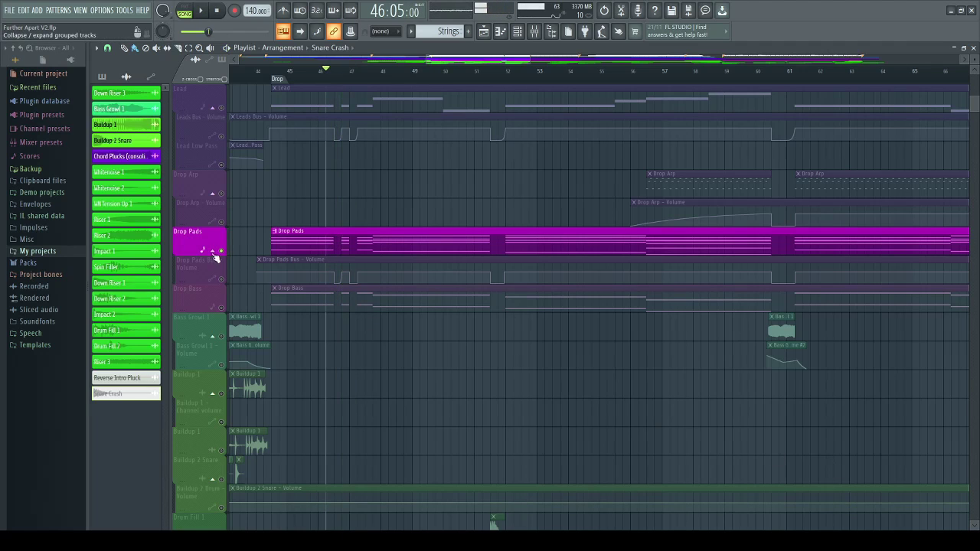
pyautogui.keyDown('ctrl'); pyautogui.click(222, 251); pyautogui.keyUp('ctrl')
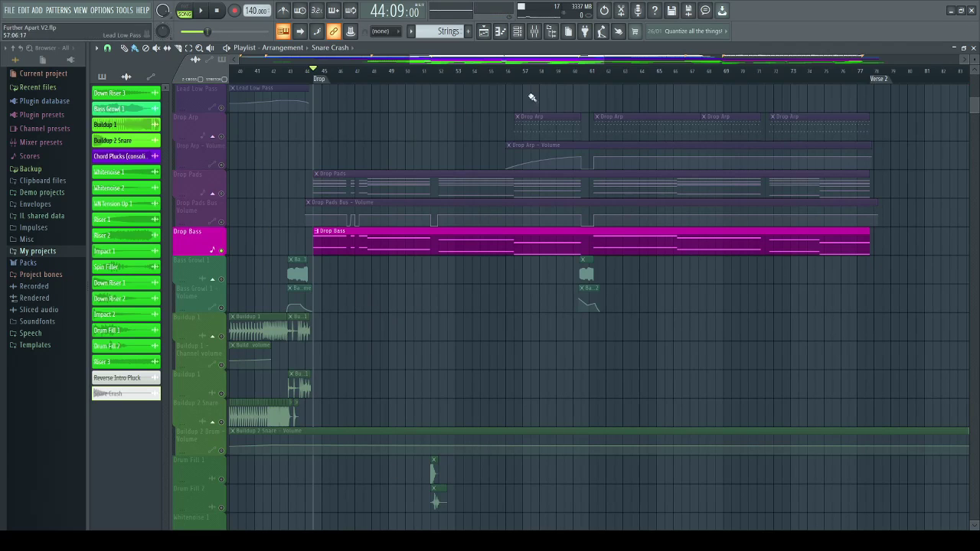
pyautogui.click(539, 34)
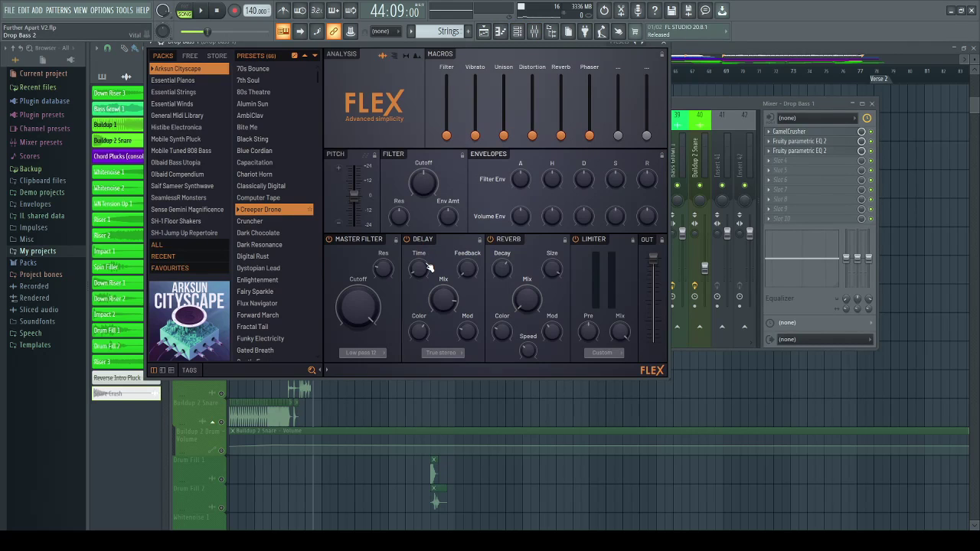
pyautogui.click(431, 280)
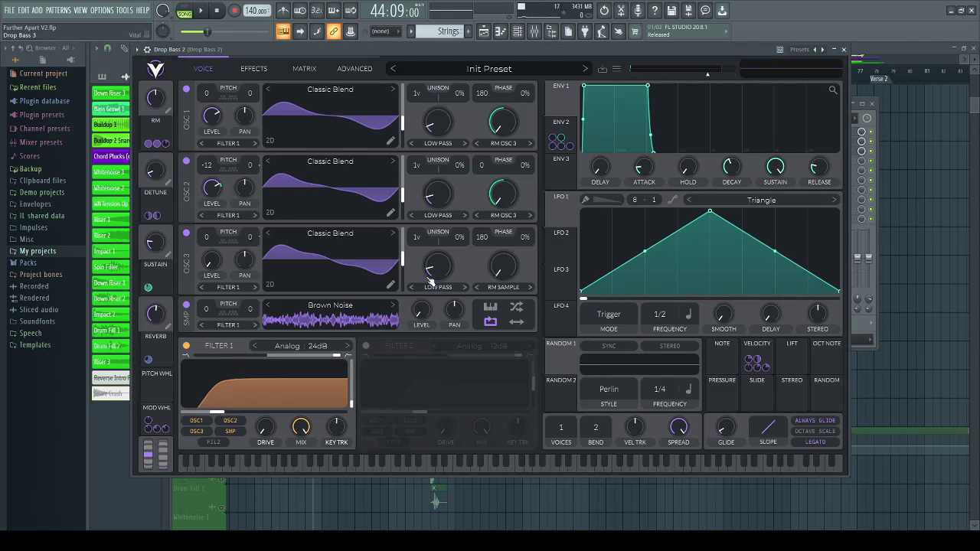
pyautogui.click(844, 50)
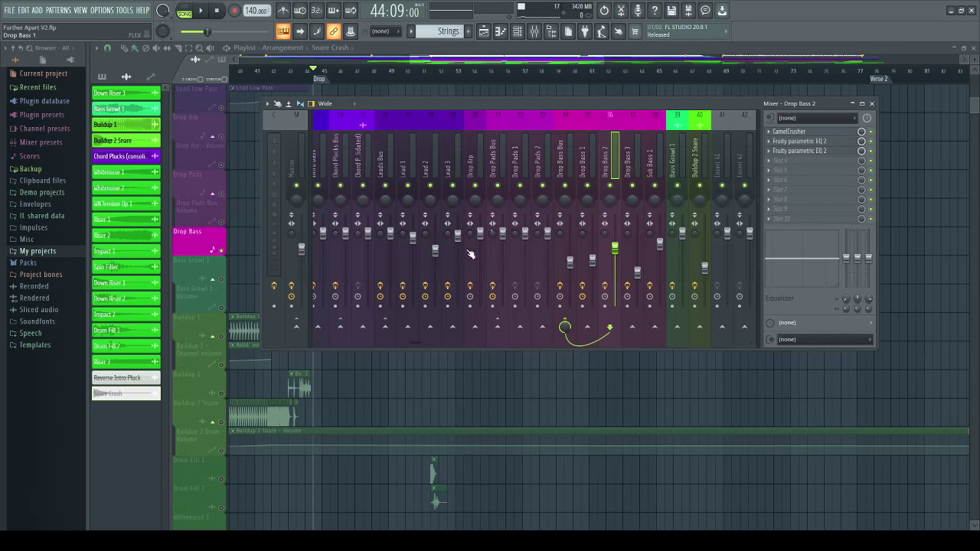
pyautogui.click(460, 279)
pyautogui.click(852, 68)
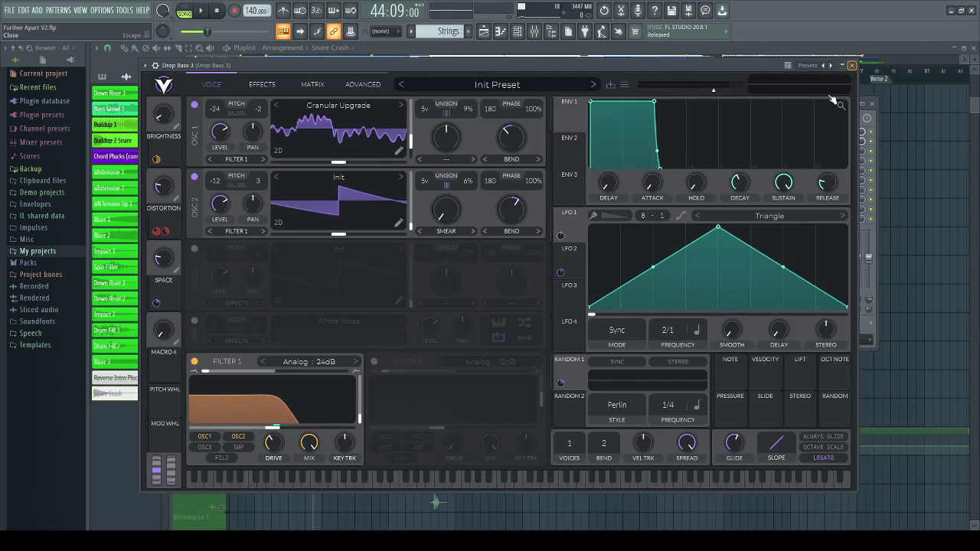
pyautogui.click(437, 296)
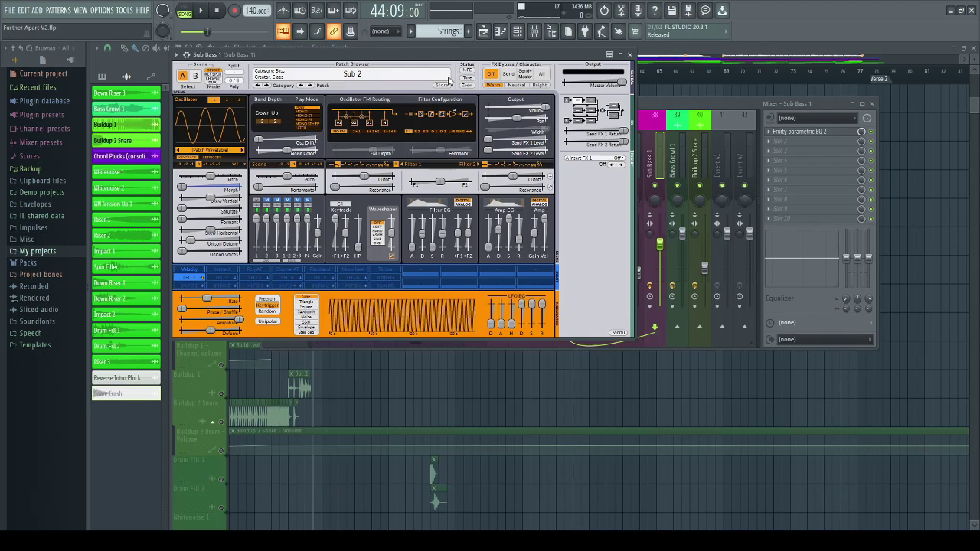
pyautogui.click(630, 55)
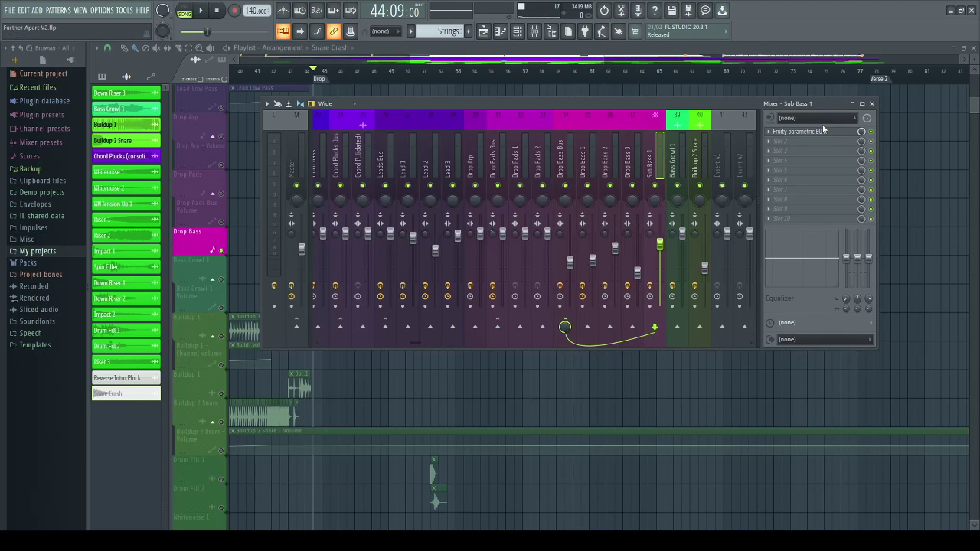
# - Examine the effect chains on the Drop Bass Bus, Drop Bass 1 to 3 and Sub Bass 1 mixer tracks, and close the mixer
pyautogui.click(491, 115)
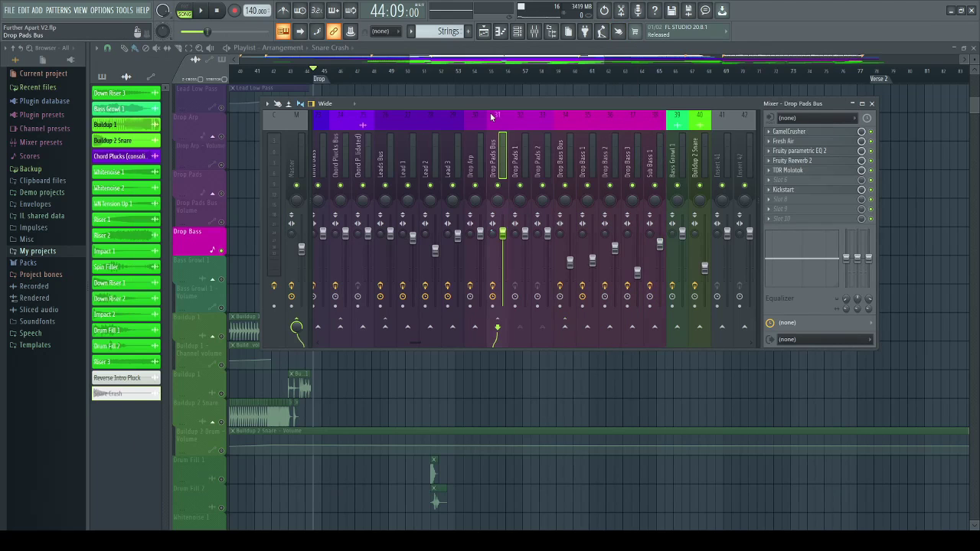
pyautogui.click(561, 115)
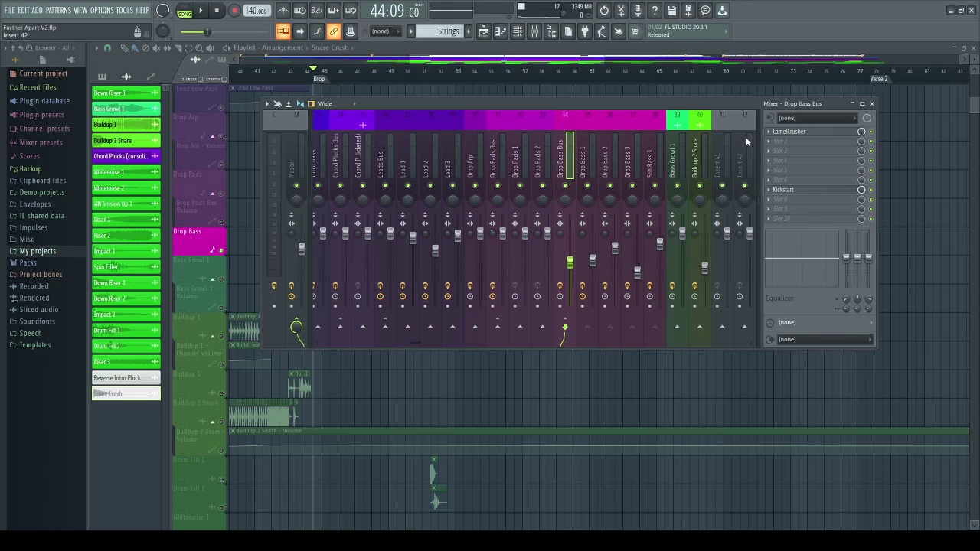
pyautogui.click(582, 119)
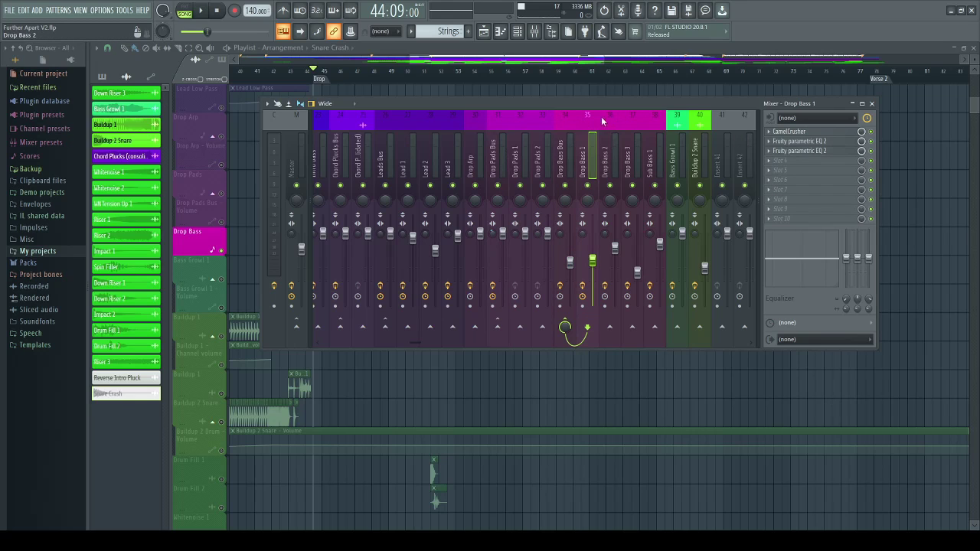
pyautogui.click(601, 121)
pyautogui.click(625, 114)
pyautogui.click(649, 115)
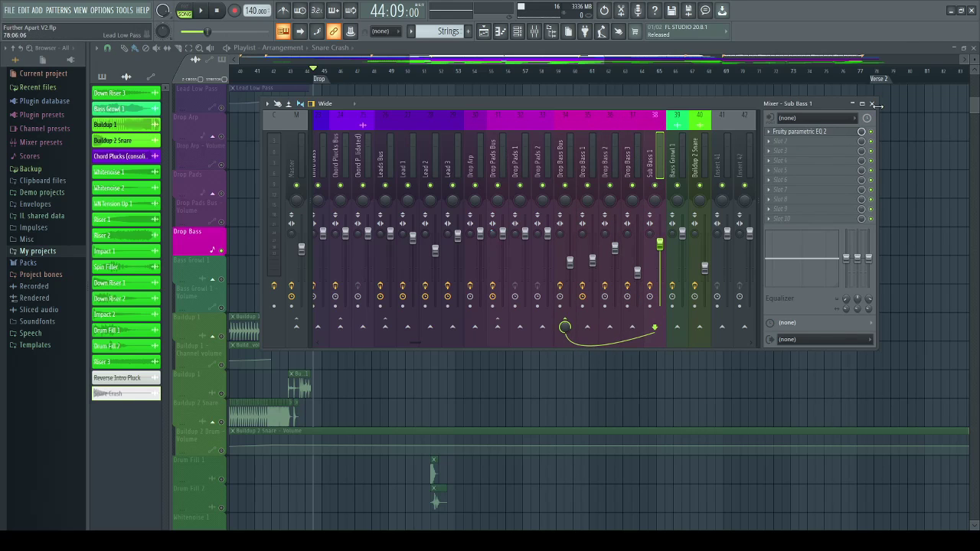
pyautogui.click(871, 103)
# - Play the soloed Drop Bass from the Drop marker and stop playback
pyautogui.scroll(1, 516, 256)
pyautogui.scroll(-2, 512, 263)
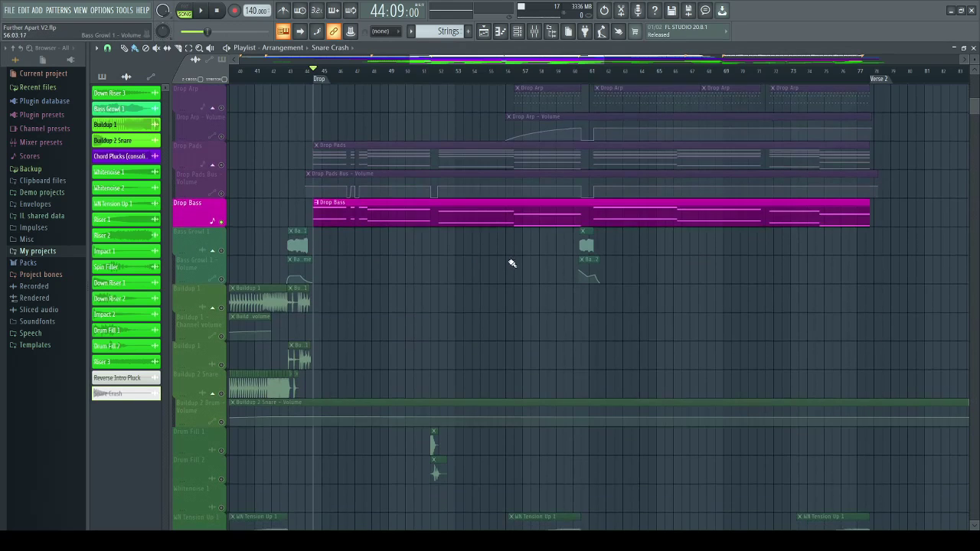
pyautogui.scroll(-1, 512, 263)
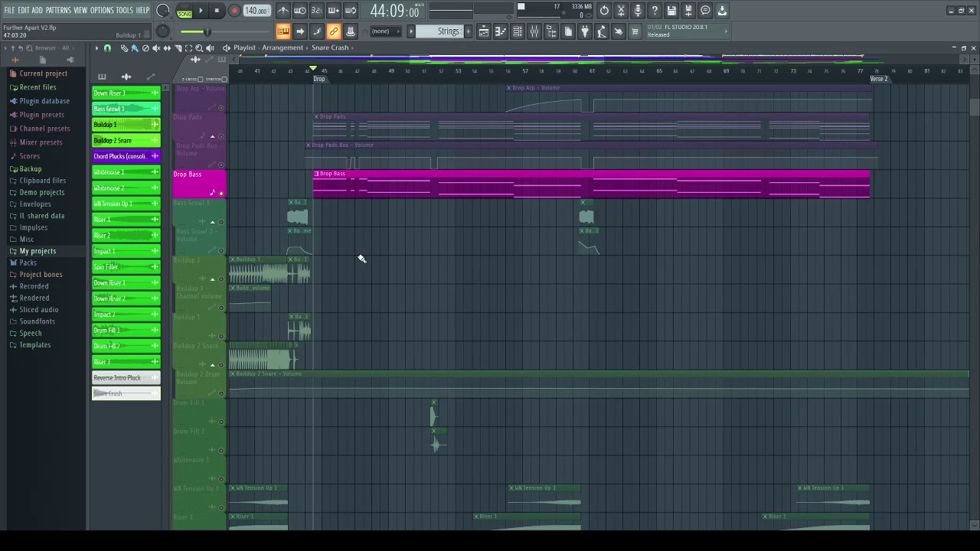
pyautogui.press('space')
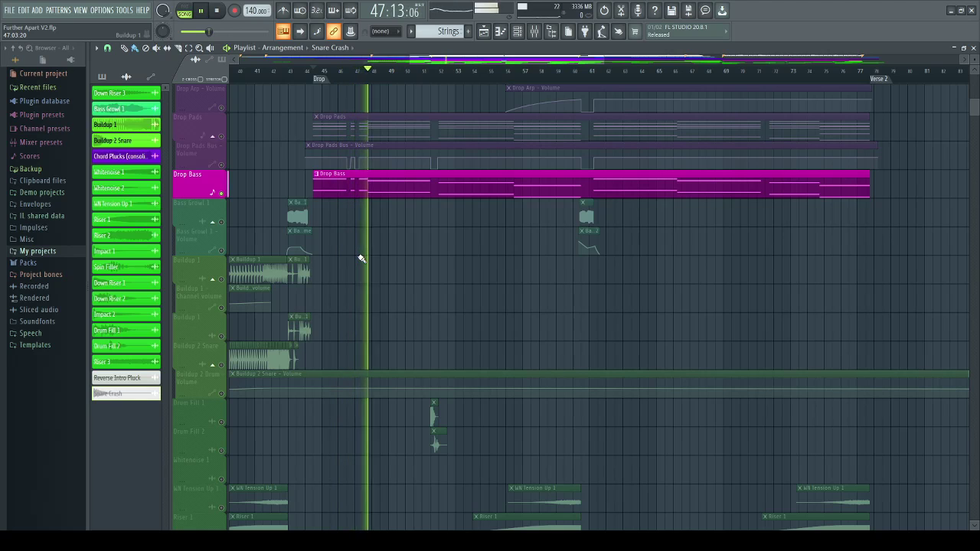
pyautogui.press('space')
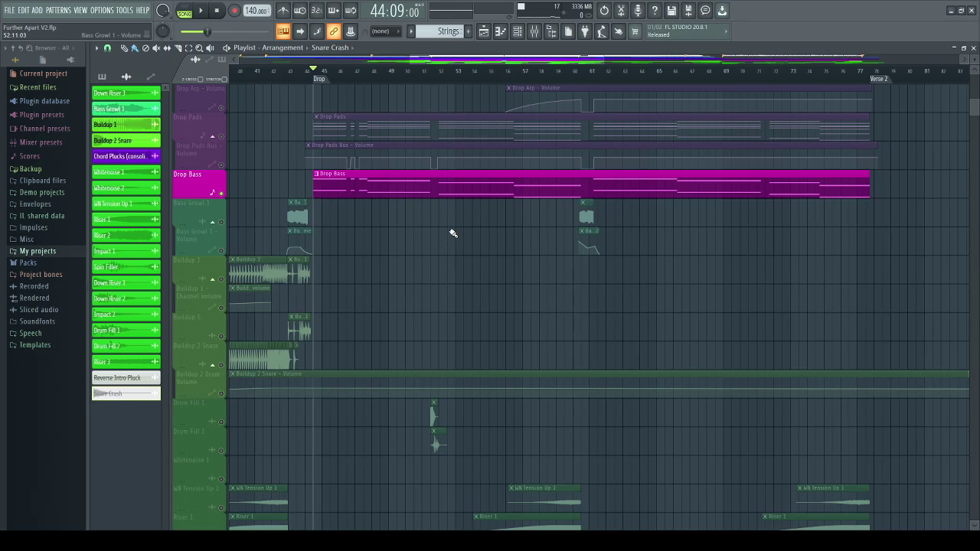
# - Unmute the Drop Pads and Drop Pads Bus - Volume tracks and play them together with the Drop Bass from the Drop marker
pyautogui.scroll(1, 429, 245)
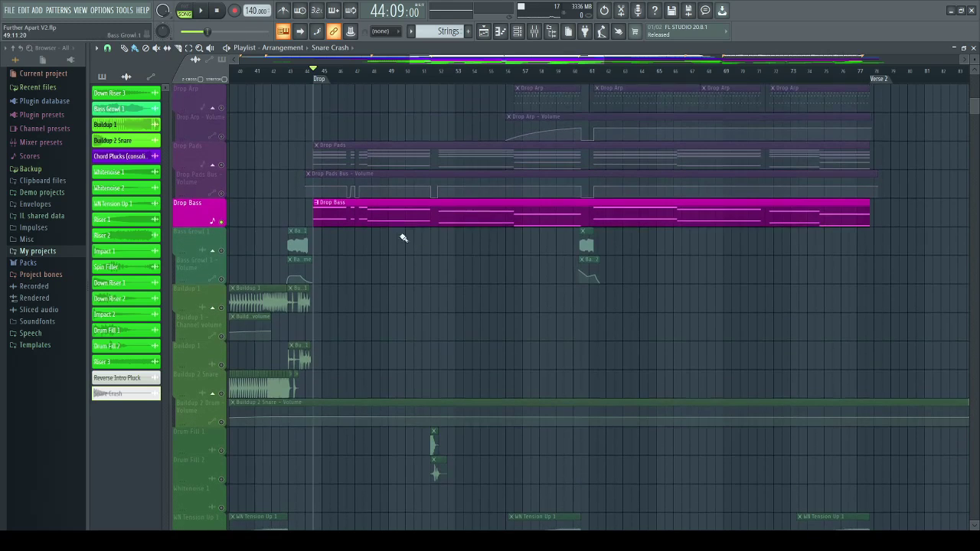
pyautogui.scroll(-2, 353, 79)
pyautogui.scroll(-2, 352, 80)
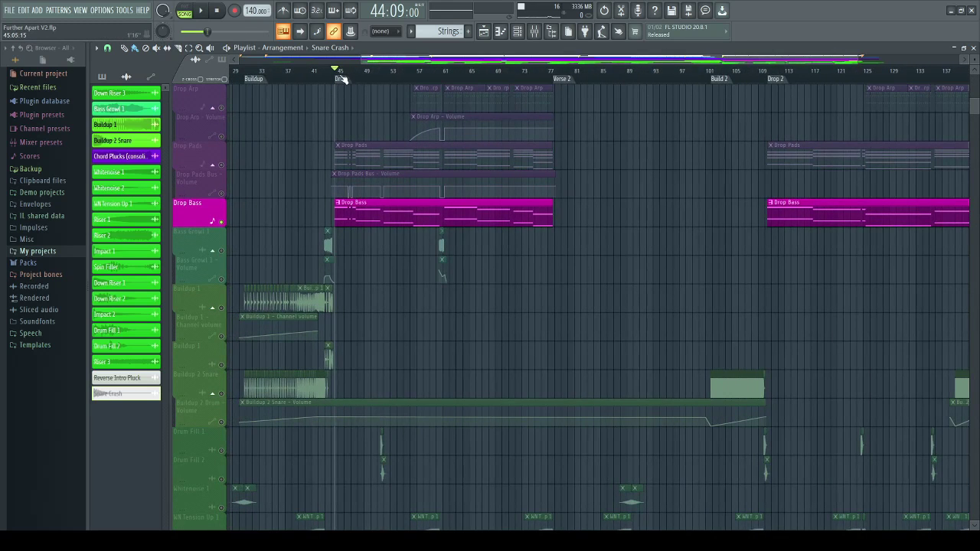
pyautogui.scroll(4, 344, 78)
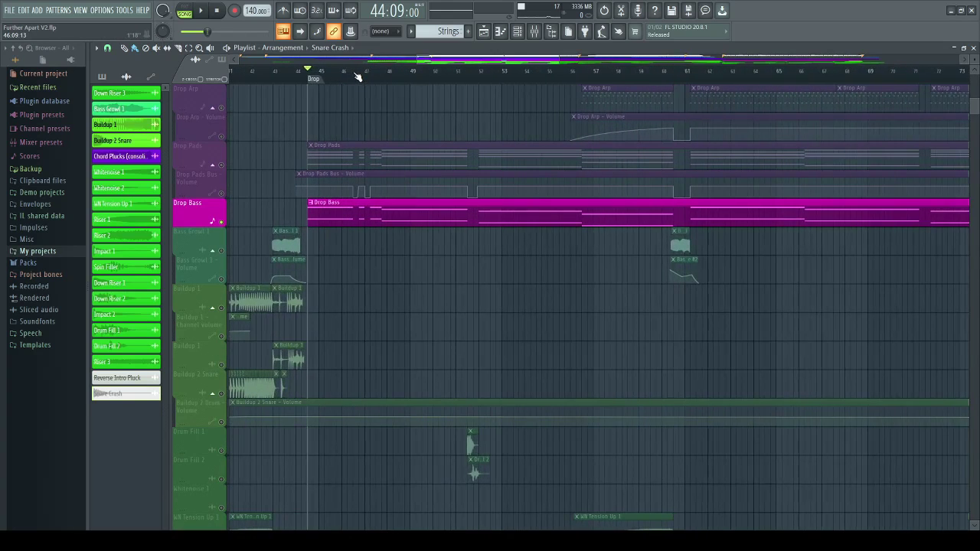
pyautogui.scroll(-1, 357, 78)
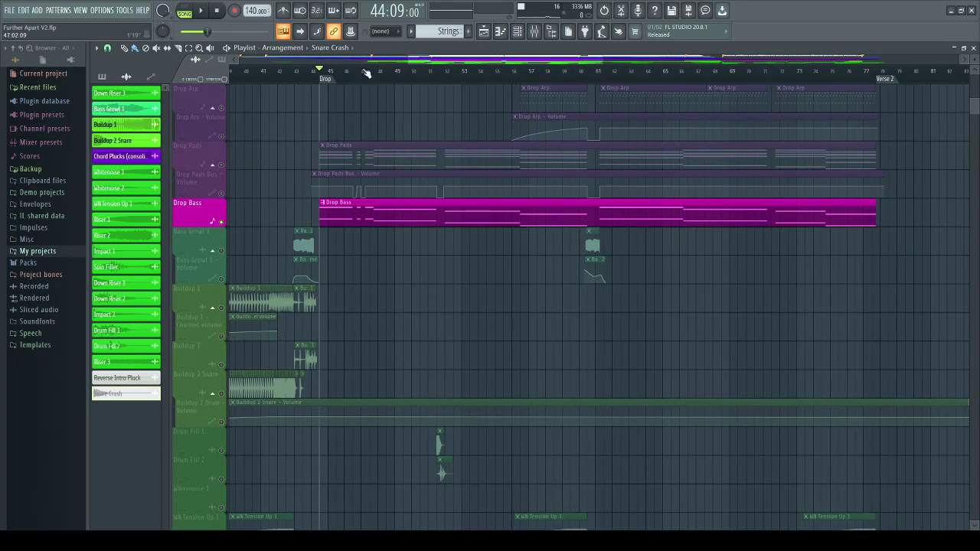
pyautogui.scroll(3, 493, 337)
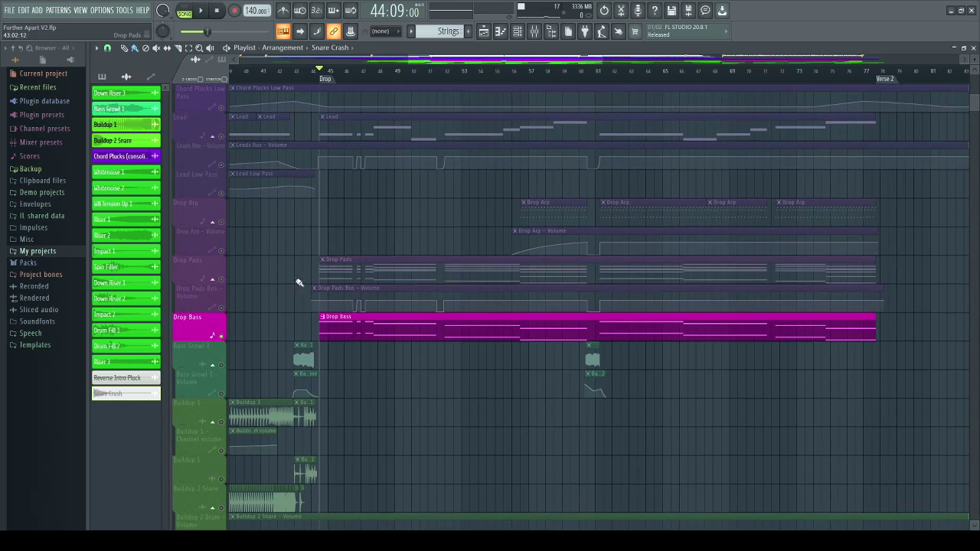
pyautogui.click(222, 280)
pyautogui.click(221, 308)
pyautogui.press('space')
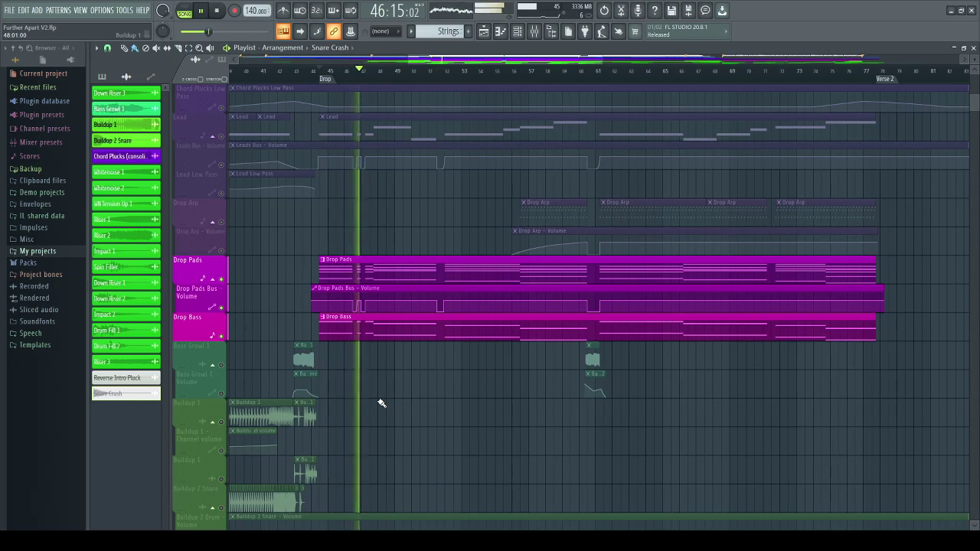
pyautogui.press('space')
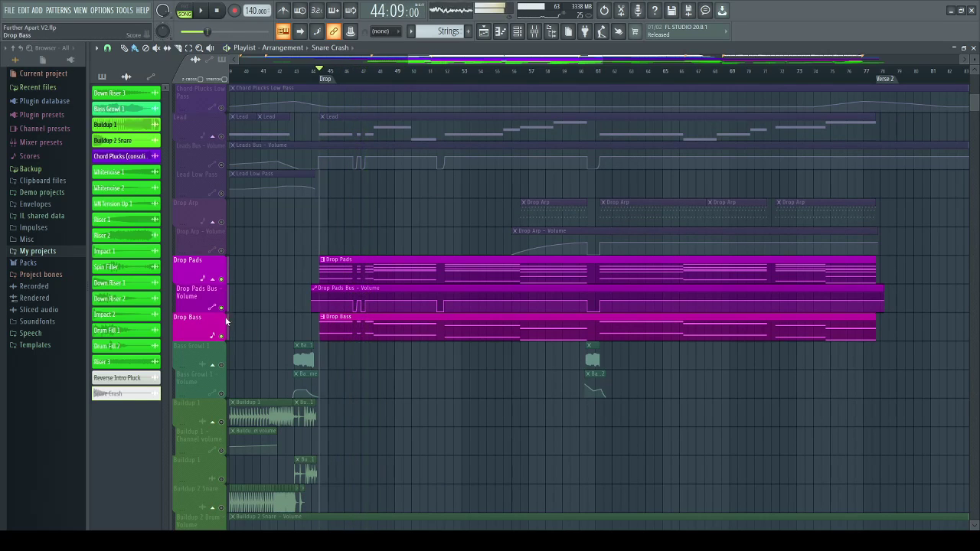
# - Restore all playlist tracks, solo only the Drop Bass, and view the bass routing in the mixer
pyautogui.rightClick(222, 280)
pyautogui.rightClick(223, 280)
pyautogui.scroll(-1, 419, 350)
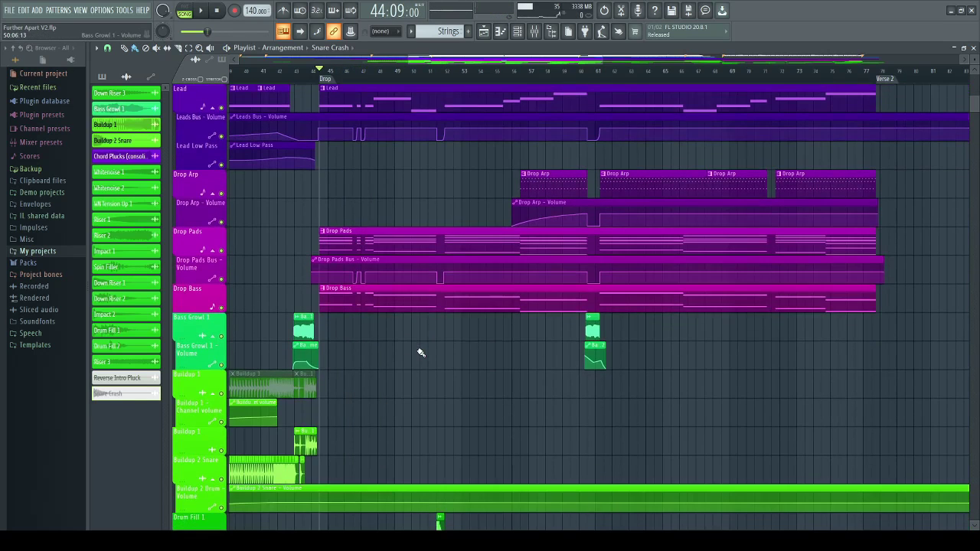
pyautogui.scroll(-1, 423, 353)
pyautogui.rightClick(222, 279)
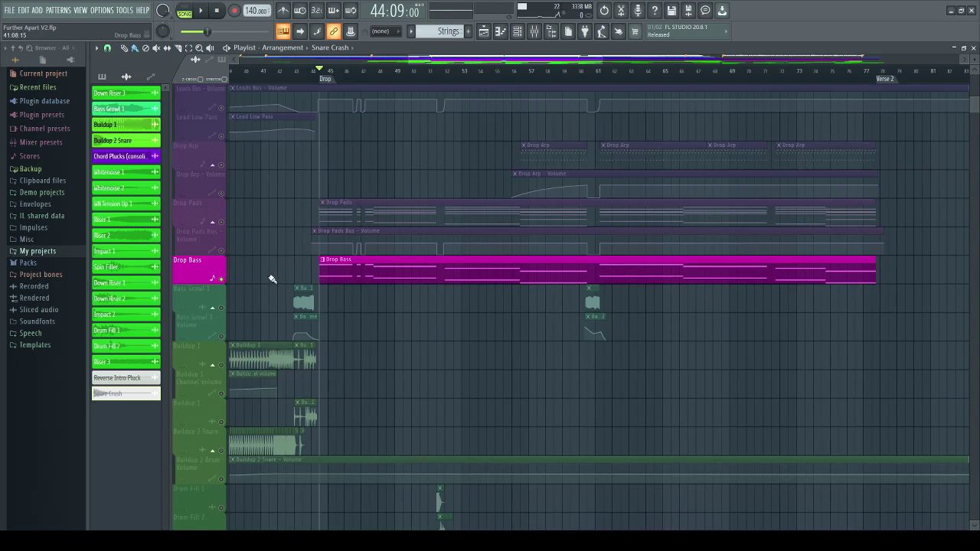
pyautogui.click(536, 34)
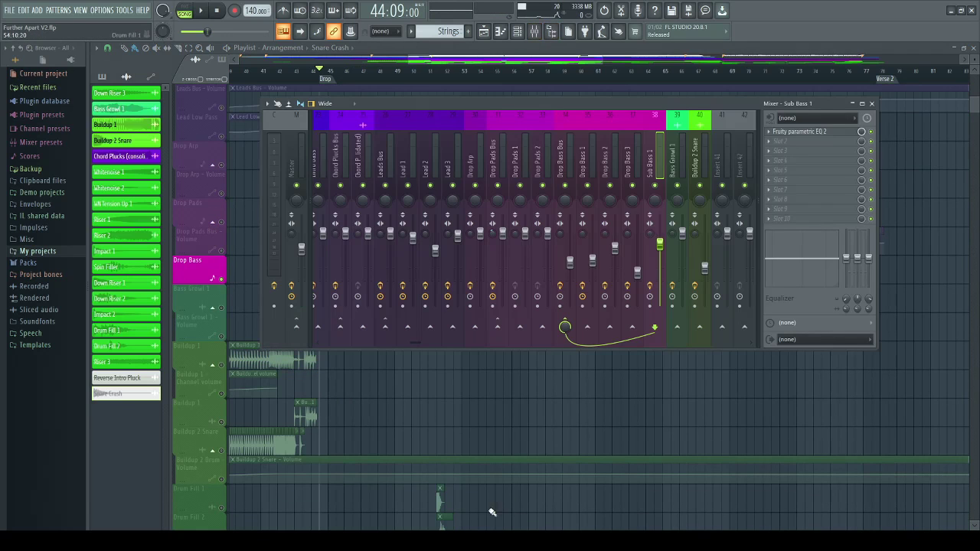
pyautogui.click(535, 31)
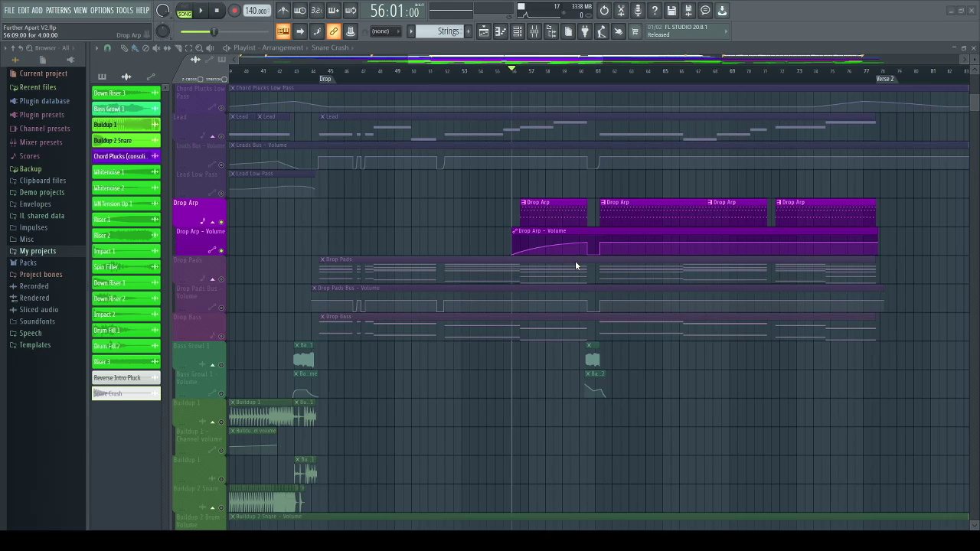
# - Examine the Drop Arp's Vital patch with its oscillators and filters, and close the plugin
pyautogui.click(526, 286)
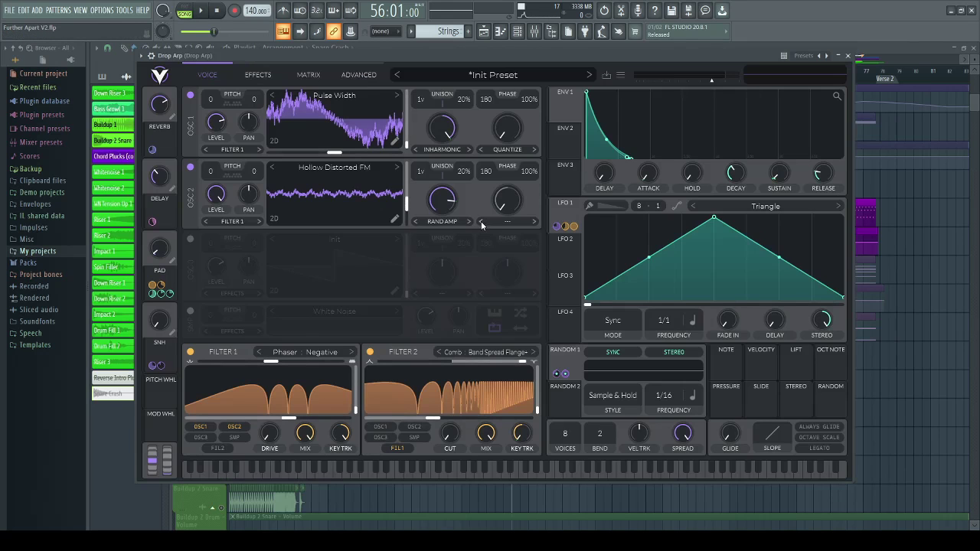
pyautogui.click(845, 57)
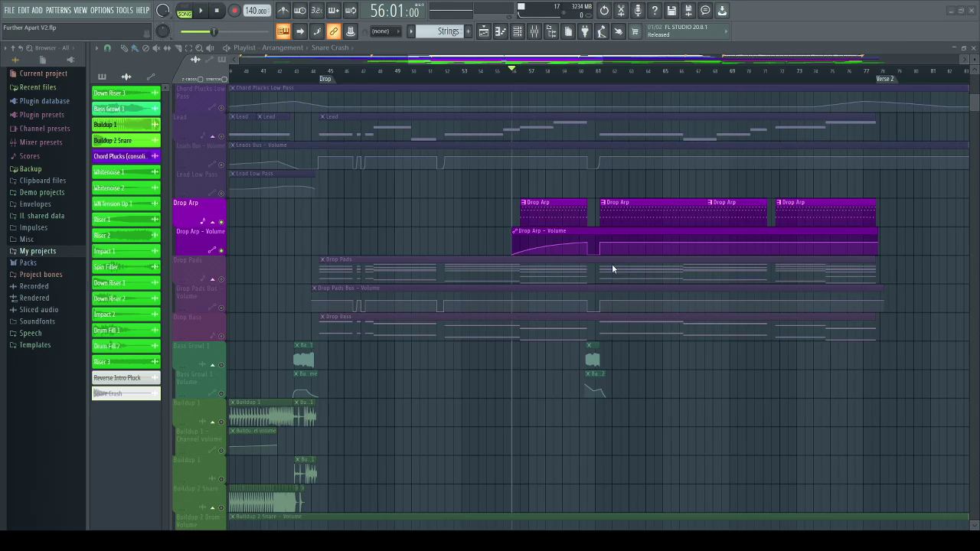
# - Solo the Drop Arp track without its volume automation and play it from 56:01
pyautogui.scroll(5, 539, 71)
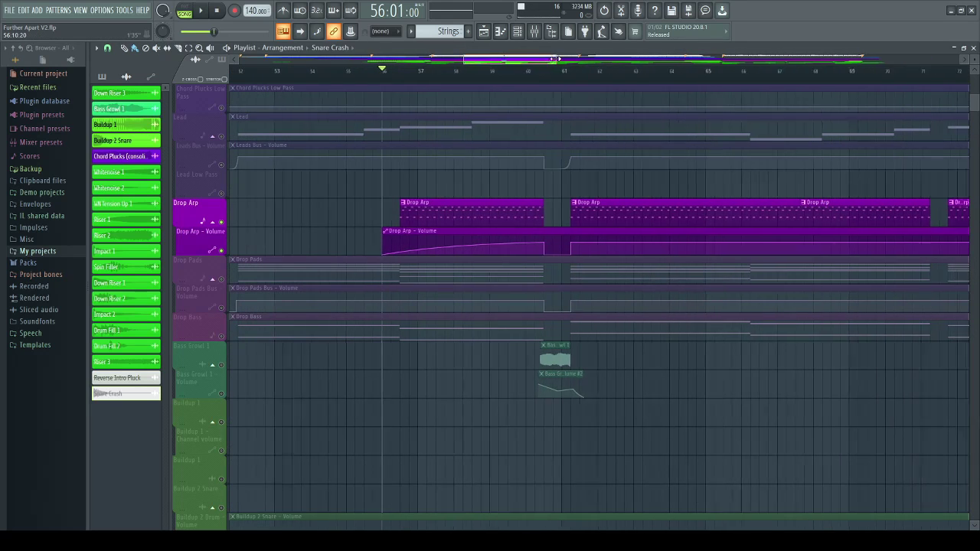
pyautogui.scroll(-2, 557, 62)
pyautogui.rightClick(223, 251)
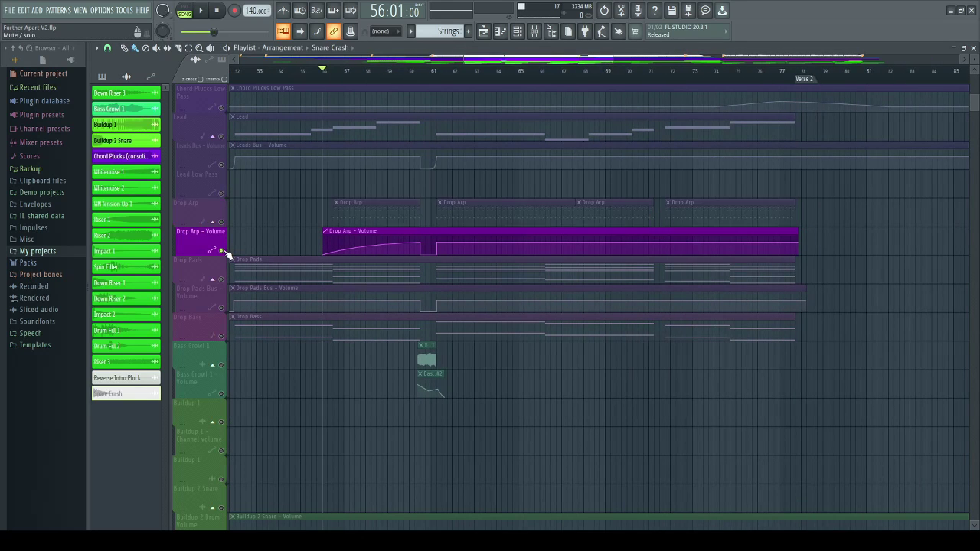
pyautogui.rightClick(222, 222)
pyautogui.press('space')
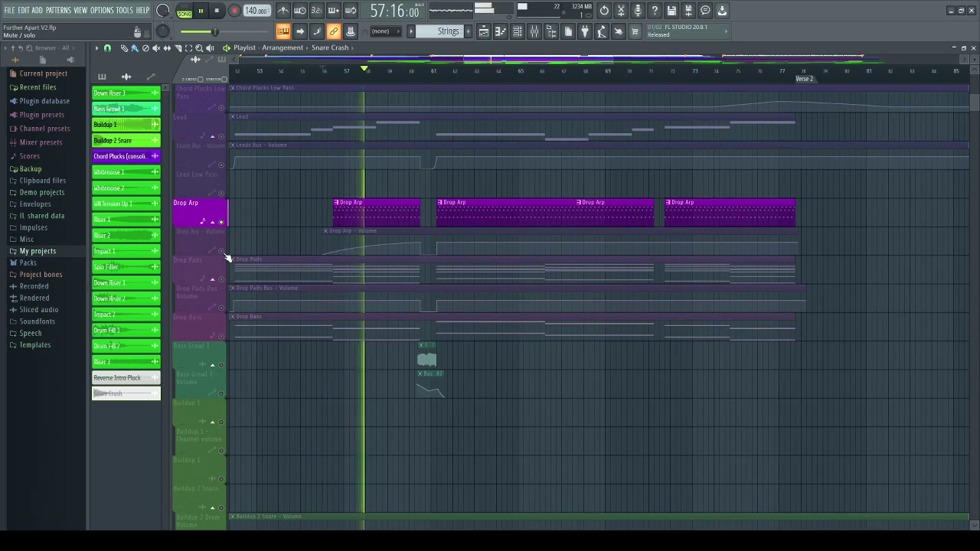
# - Unmute the Drop Arp - Volume automation track, play the arp with it, and stop playback
pyautogui.click(221, 250)
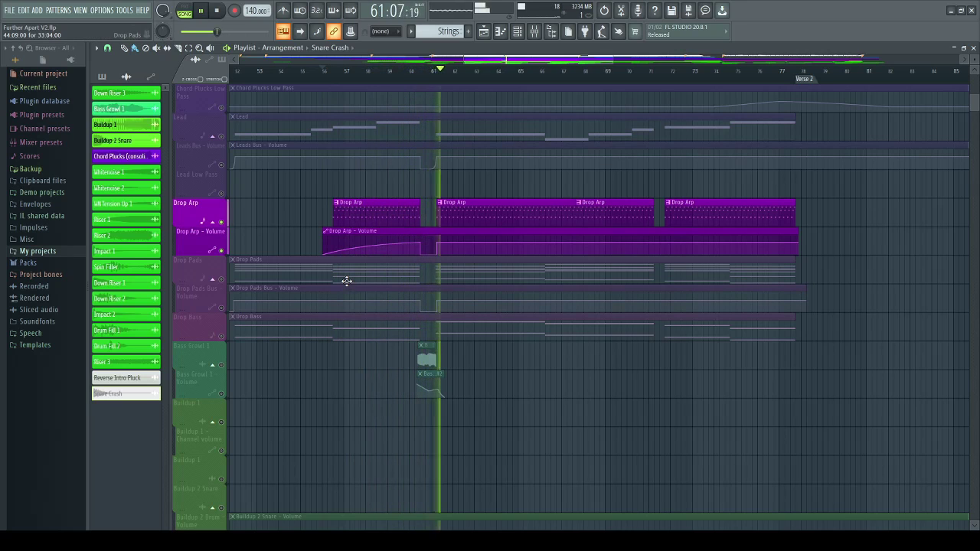
pyautogui.press('space')
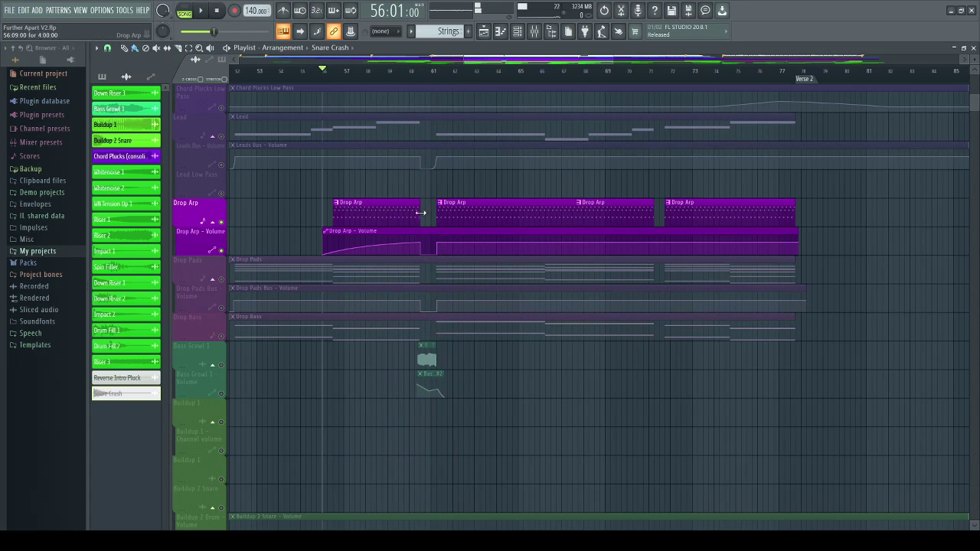
pyautogui.scroll(-4, 446, 368)
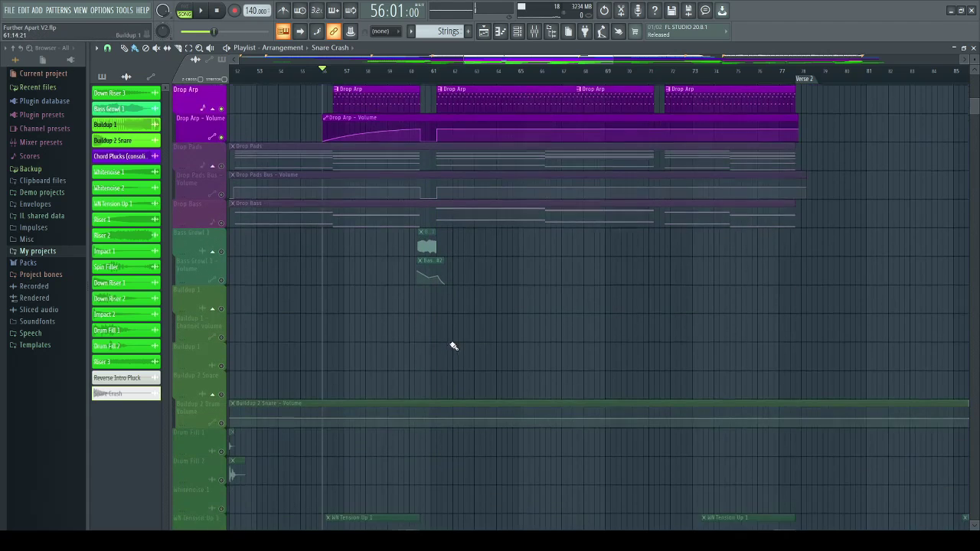
# - Play the Drop Arp with its volume automation from 70:13, across the gap before its last clip, and stop playback
pyautogui.scroll(2, 452, 344)
pyautogui.scroll(2, 428, 332)
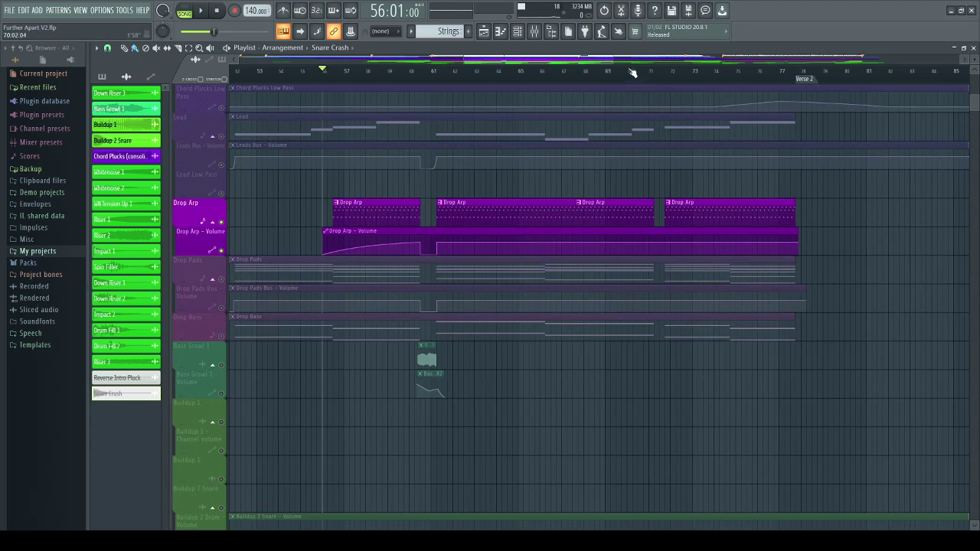
pyautogui.moveTo(655, 71); pyautogui.dragTo(645, 72)
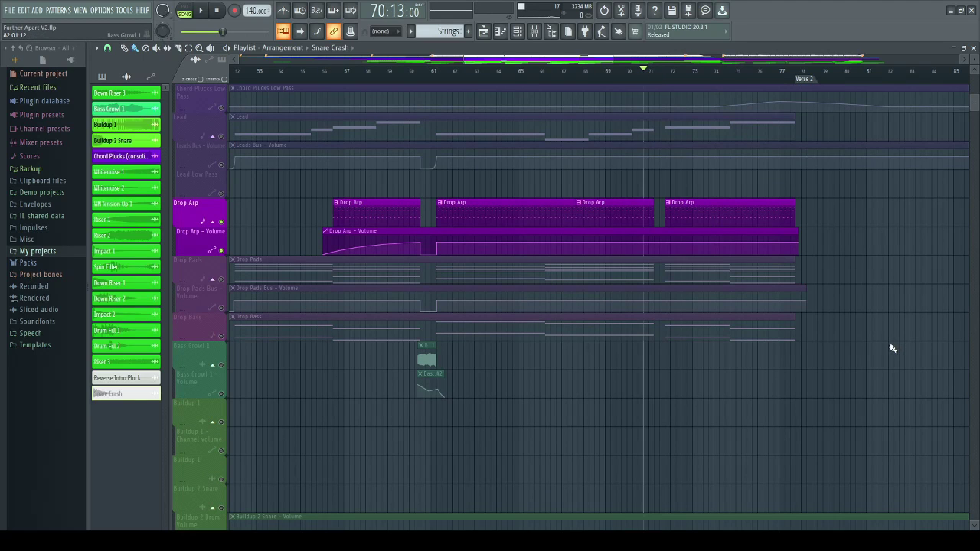
pyautogui.press('space')
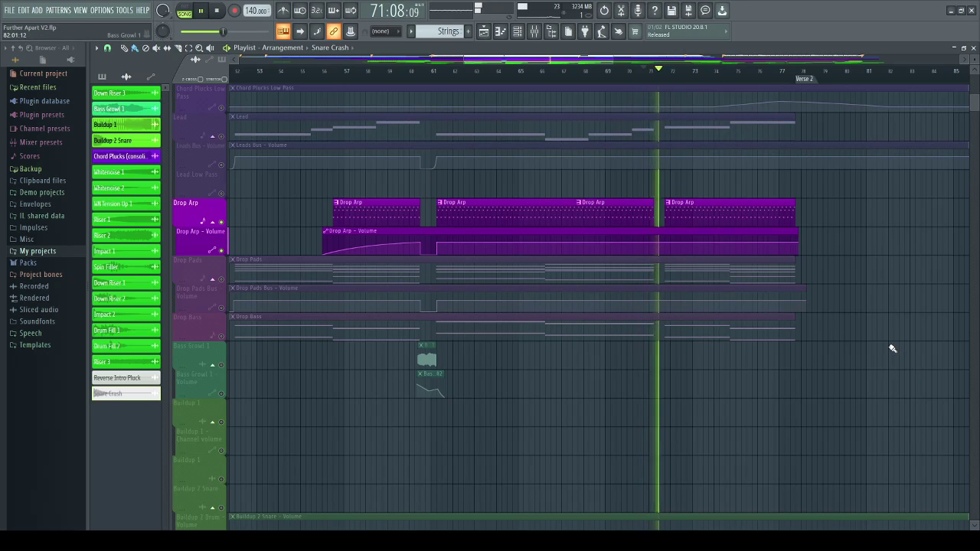
pyautogui.press('space')
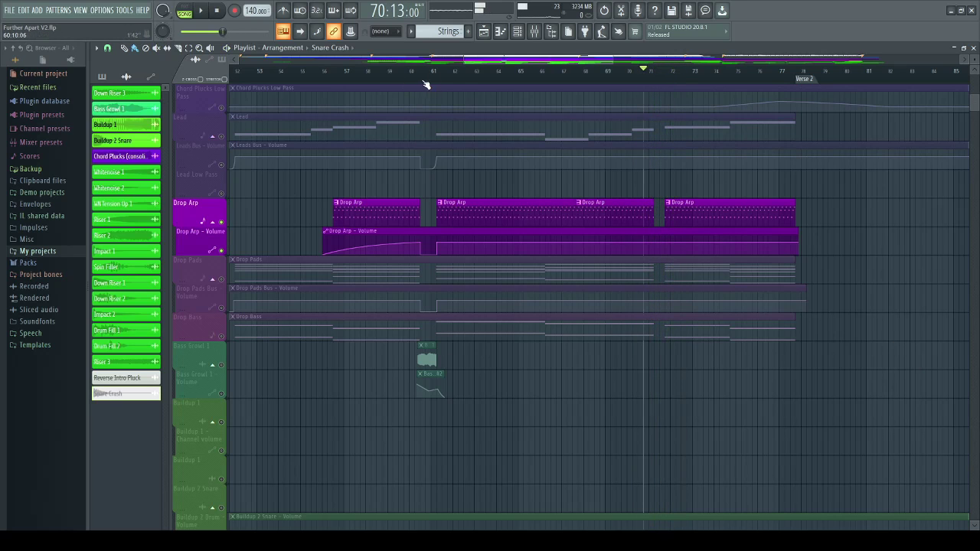
# - Look over the lead, arp, pads and bass clips with their volume automation across the first drop in the playlist
pyautogui.scroll(5, 654, 131)
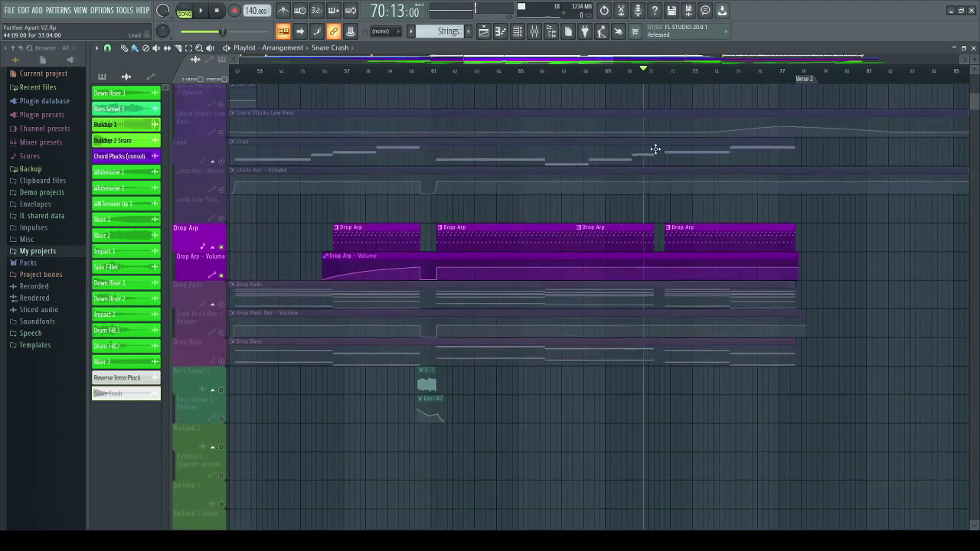
pyautogui.scroll(-8, 650, 140)
pyautogui.scroll(-2, 650, 145)
pyautogui.scroll(5, 648, 164)
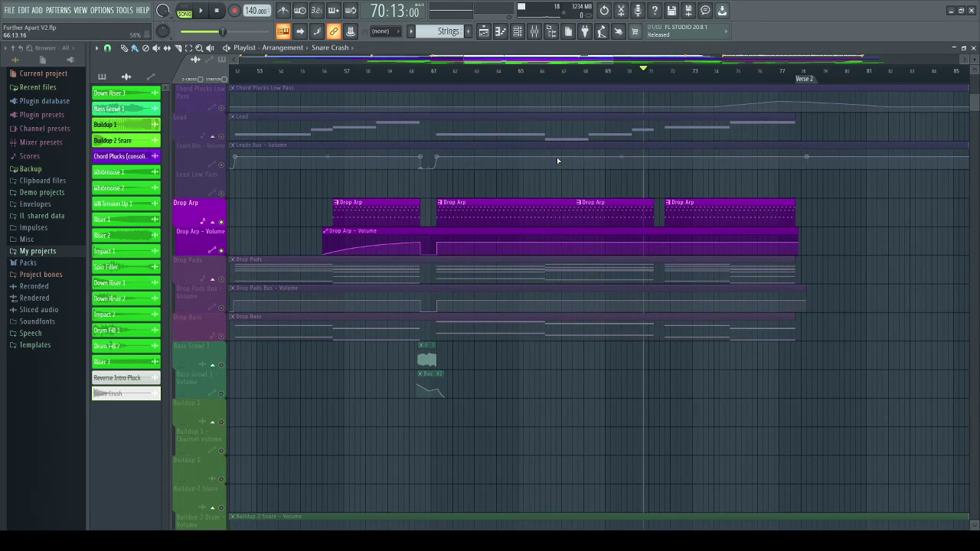
pyautogui.scroll(-2, 517, 77)
pyautogui.scroll(-2, 518, 76)
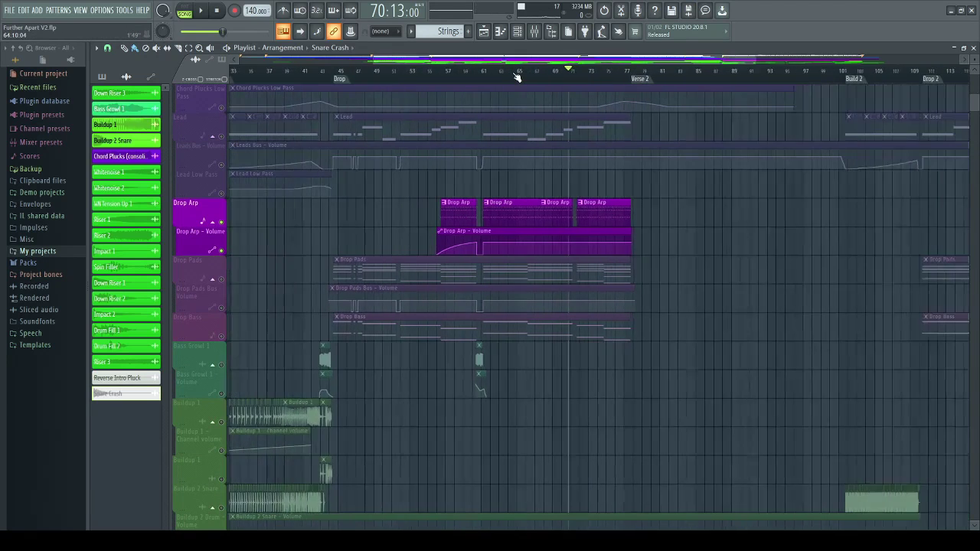
pyautogui.scroll(1, 514, 79)
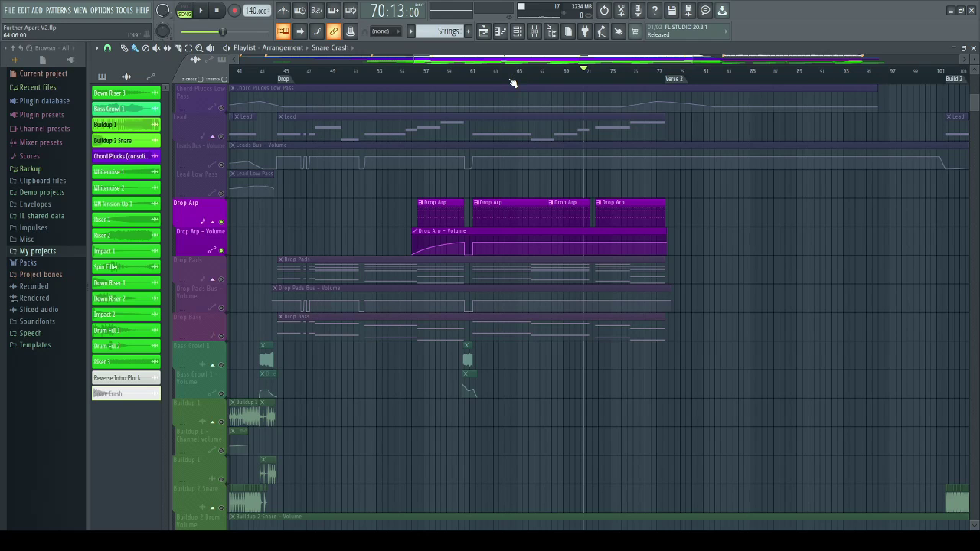
pyautogui.scroll(-4, 432, 184)
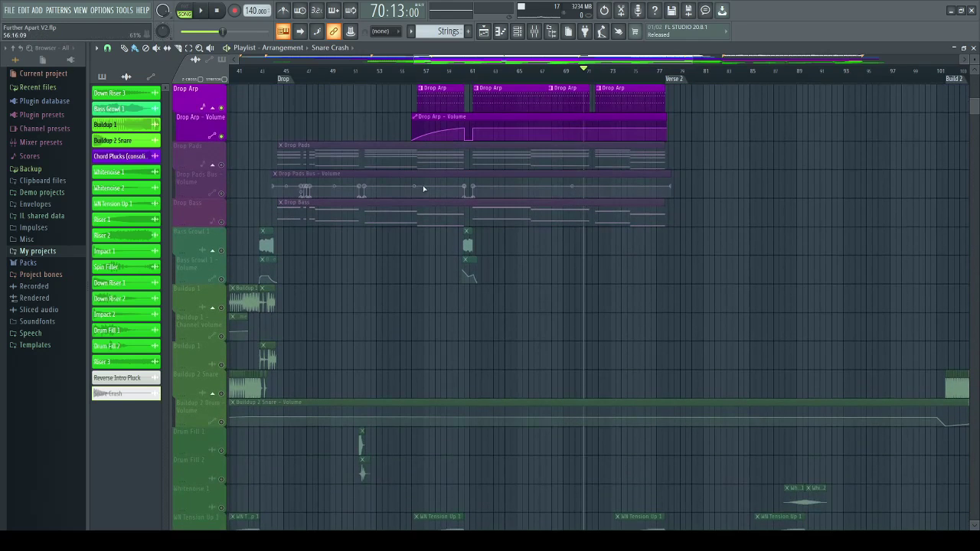
# - Inspect the Fruity Parametric EQ 2 on the Drop Arp mixer track, and close the EQ and the mixer
pyautogui.click(542, 35)
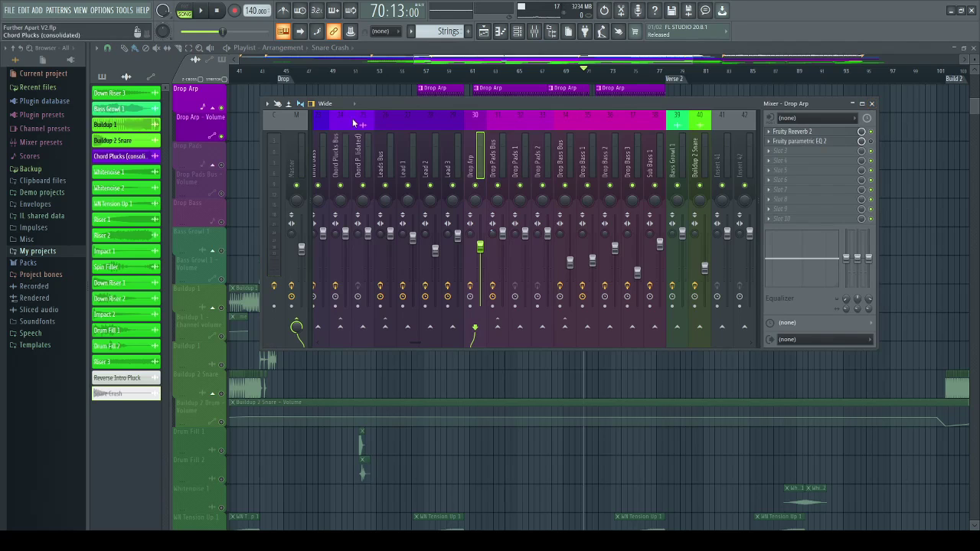
pyautogui.scroll(3, 509, 147)
pyautogui.scroll(-3, 509, 147)
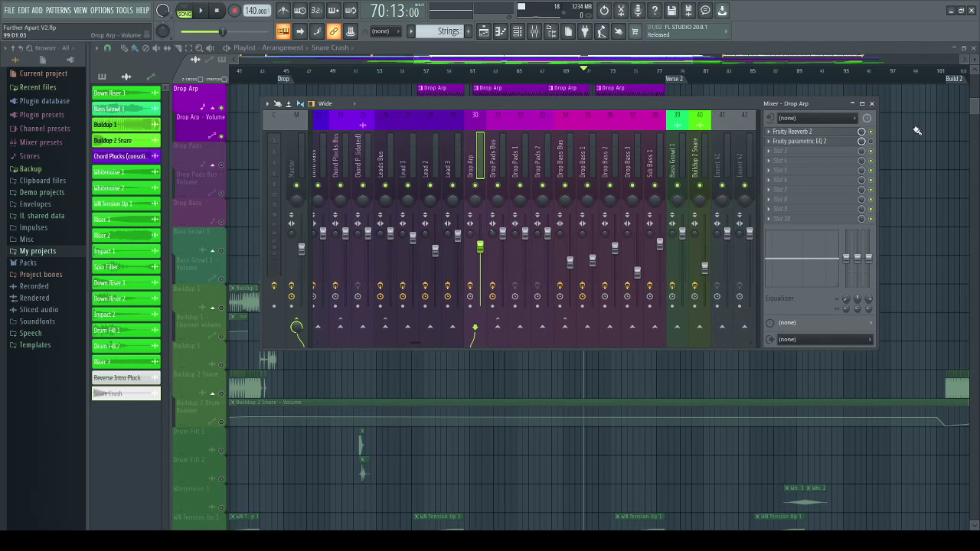
pyautogui.click(812, 141)
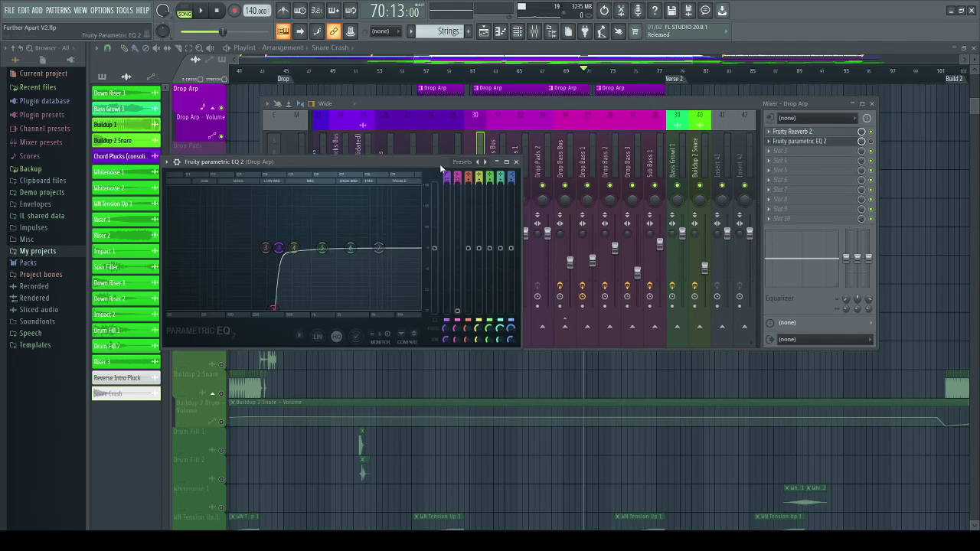
pyautogui.click(515, 161)
pyautogui.click(871, 103)
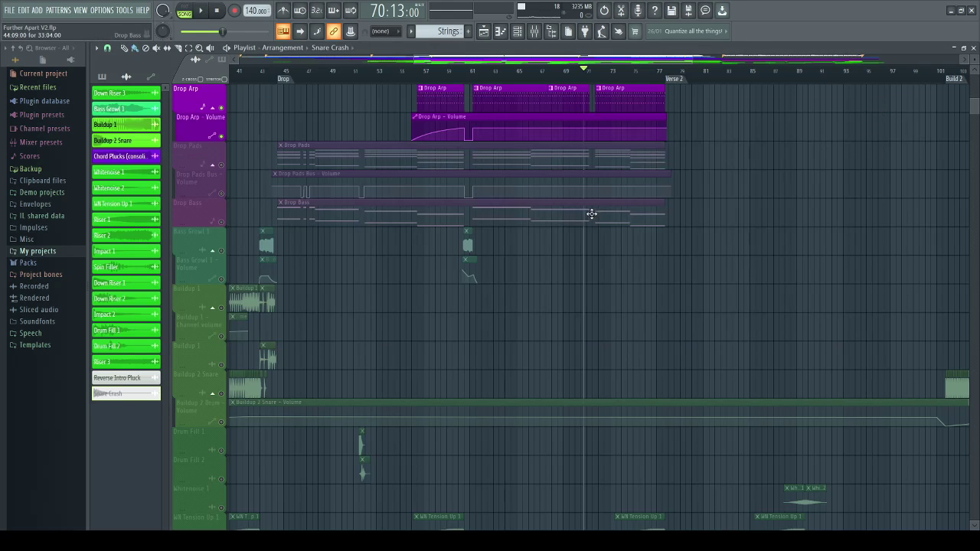
# - Set the playback position to 51:01, just before the first drop's drum fills
pyautogui.scroll(4, 671, 144)
pyautogui.keyDown('ctrl'); pyautogui.scroll(1, 504, 86); pyautogui.keyUp('ctrl')
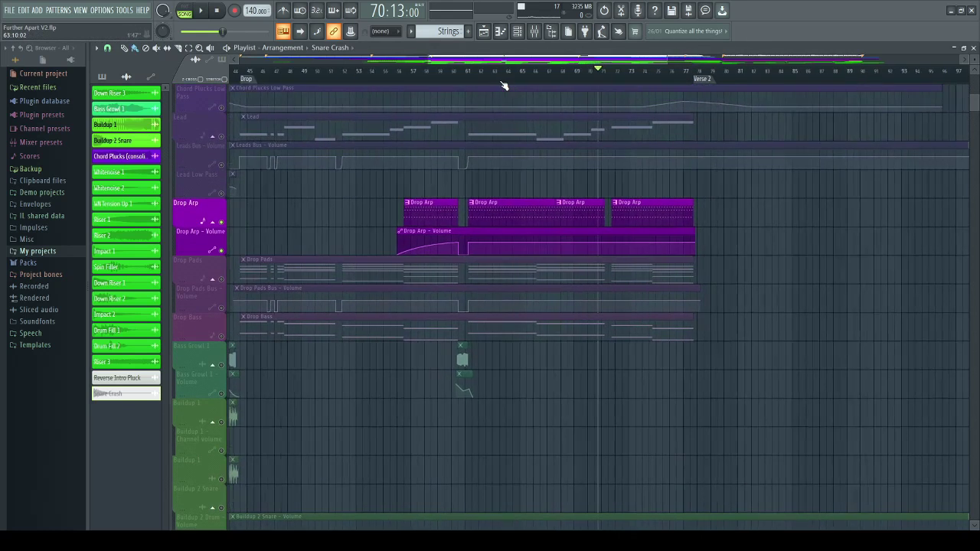
pyautogui.keyDown('ctrl'); pyautogui.scroll(1, 504, 86); pyautogui.keyUp('ctrl')
pyautogui.click(381, 70)
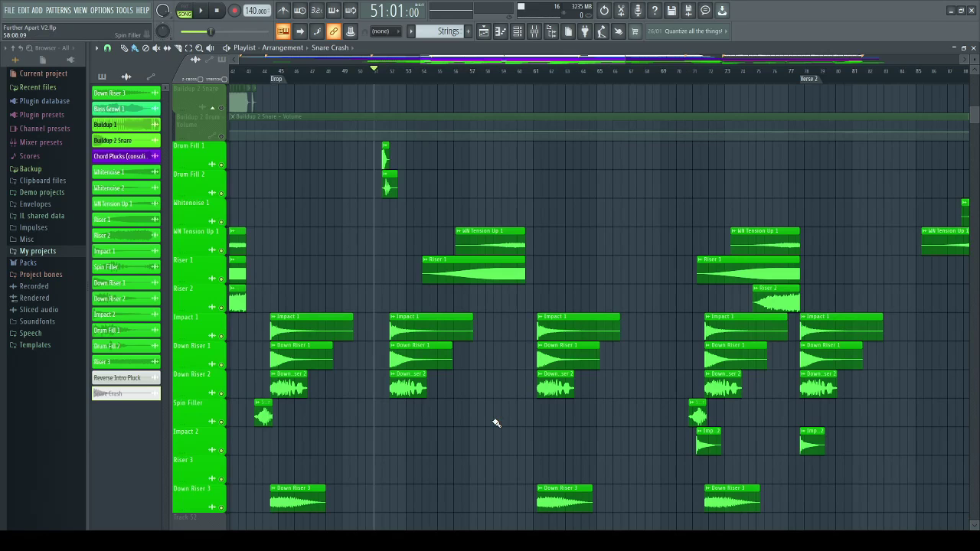
# - Look over the Bass Growl, drum fill, riser, impact and down riser tracks around the first drop
pyautogui.scroll(5, 490, 420)
pyautogui.scroll(-5, 376, 333)
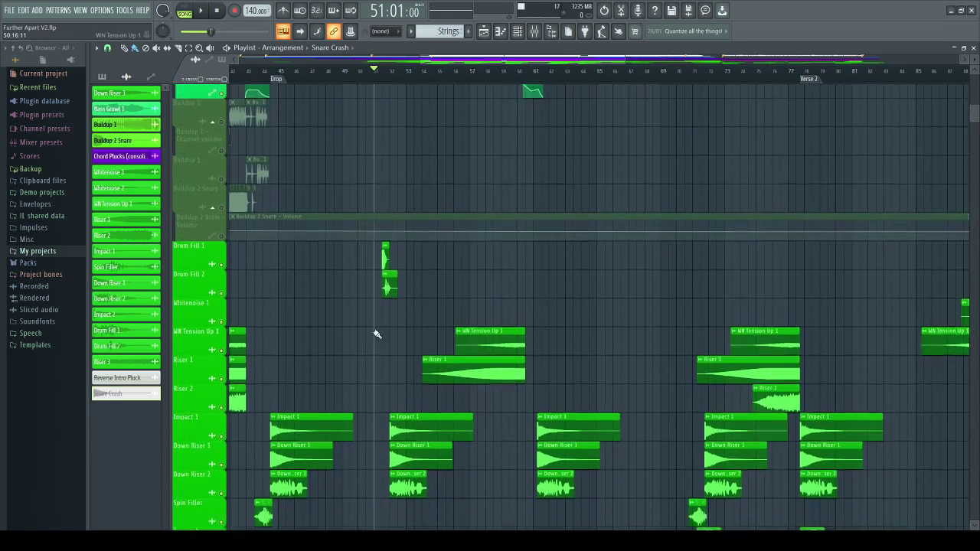
pyautogui.scroll(-2, 457, 399)
pyautogui.scroll(2, 464, 362)
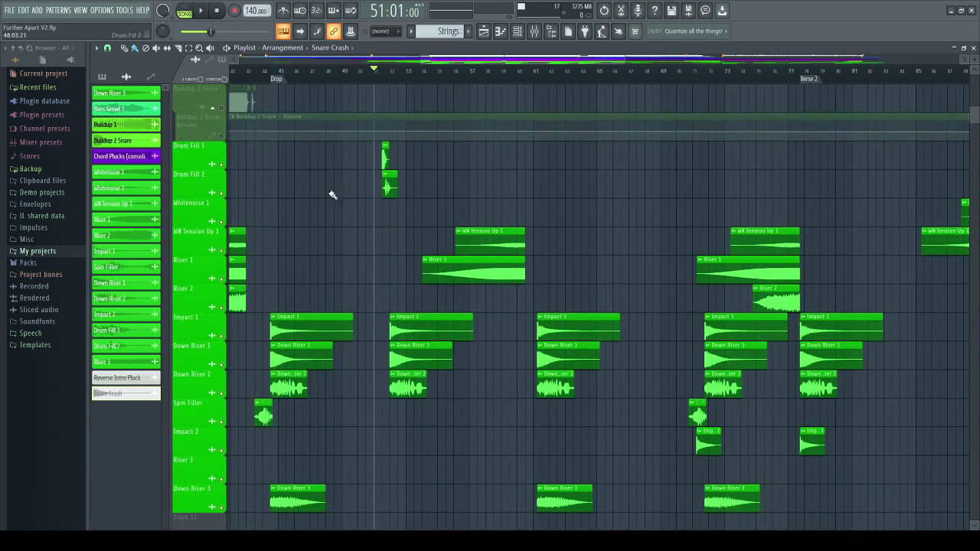
pyautogui.scroll(10, 376, 172)
pyautogui.scroll(-1, 416, 207)
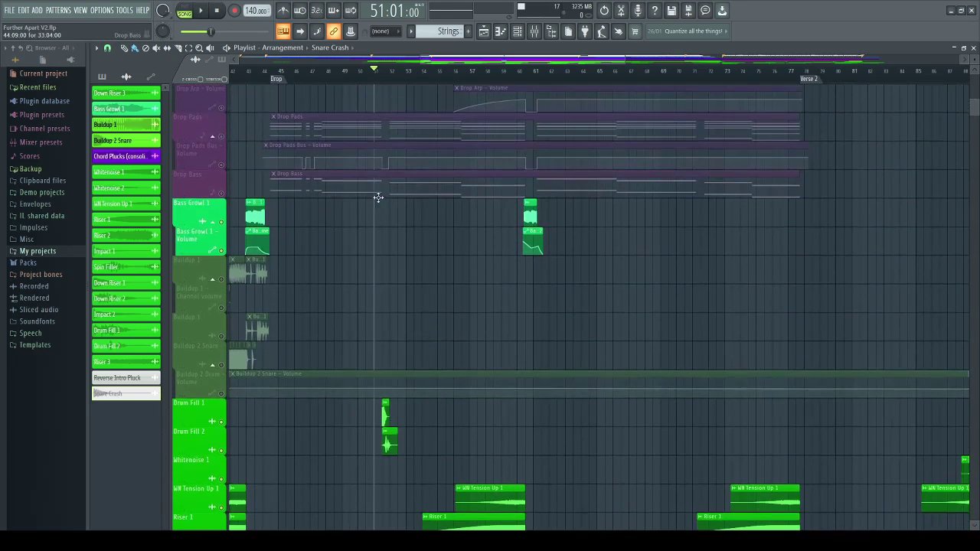
pyautogui.scroll(-9, 389, 219)
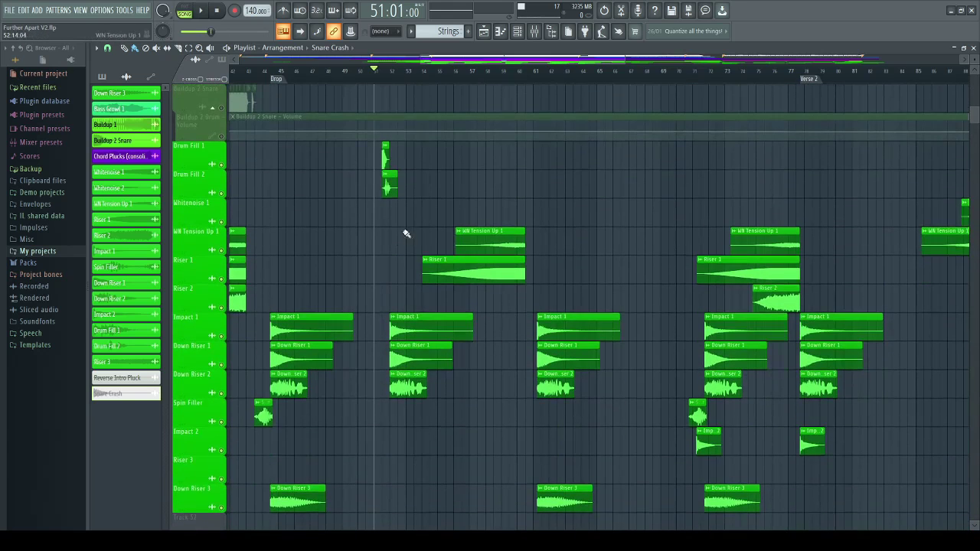
# - Check the Drum Fill 1 and Drum Fill 2 samples in their channel settings, and play both fills from 51:01
pyautogui.doubleClick(385, 155)
pyautogui.click(277, 301)
pyautogui.click(392, 110)
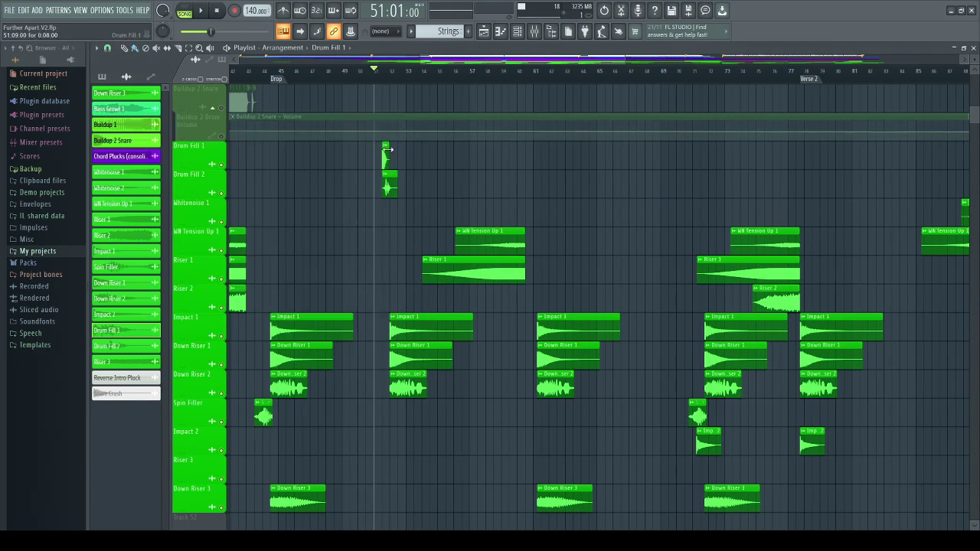
pyautogui.doubleClick(385, 187)
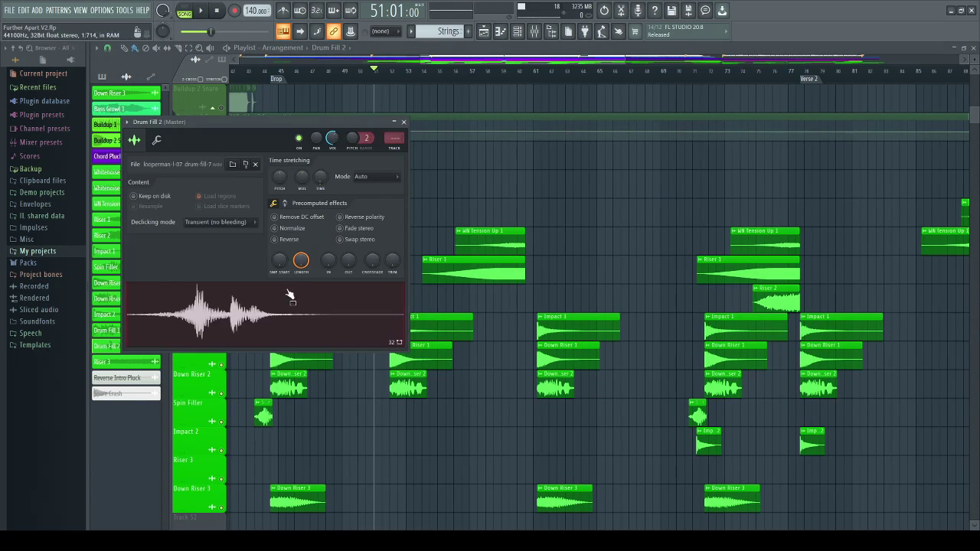
pyautogui.click(404, 123)
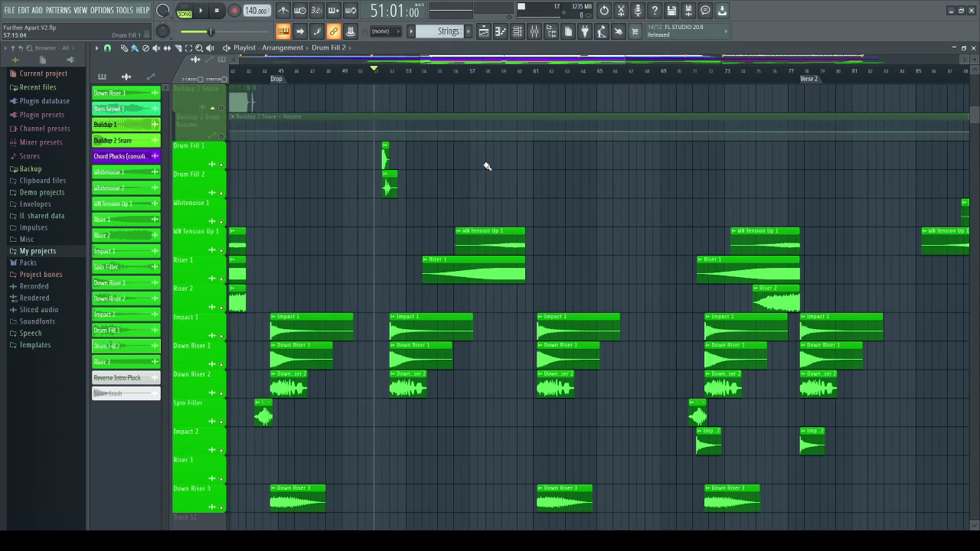
pyautogui.press('space')
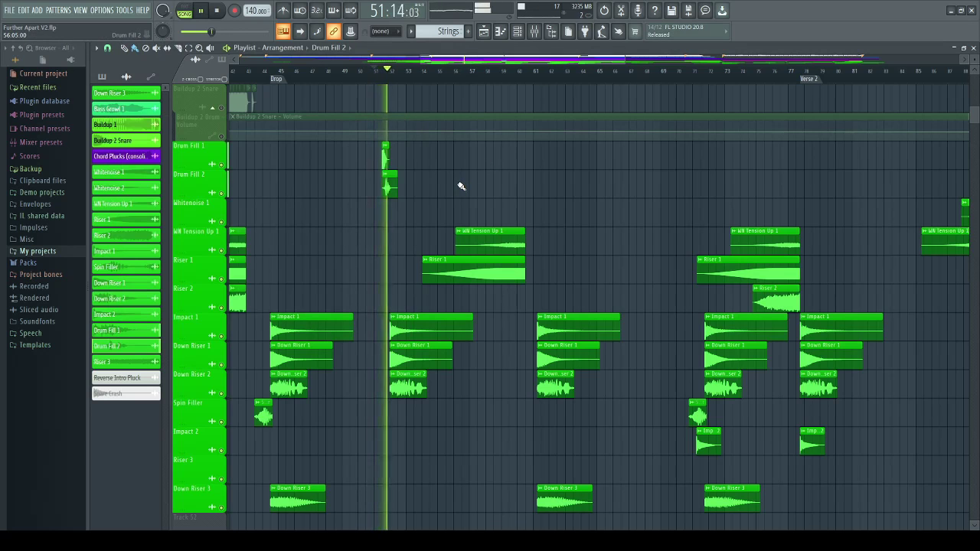
pyautogui.press('space')
# - Play the impact and down riser hits around bars 52, 61, 71 and 77, and save the project
pyautogui.moveTo(448, 68); pyautogui.dragTo(448, 121)
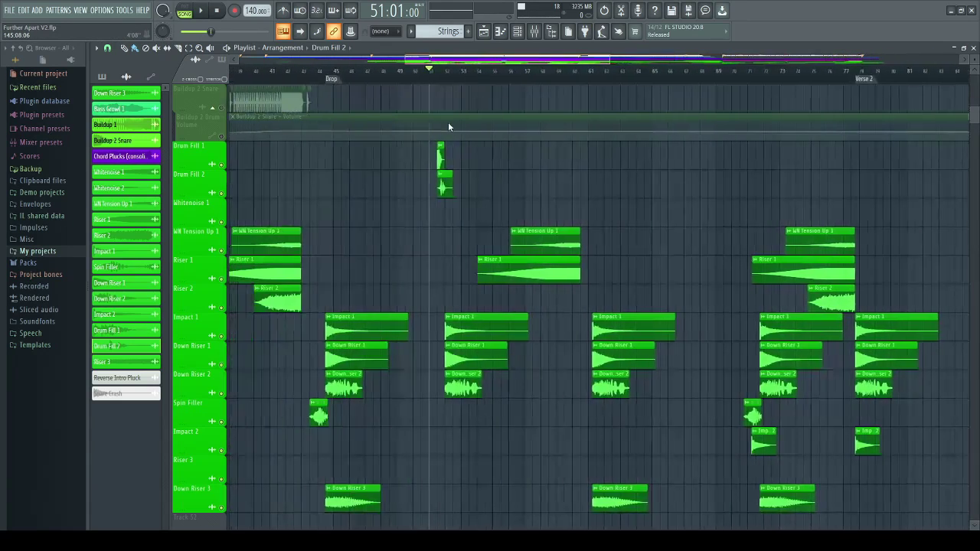
pyautogui.scroll(-3, 506, 199)
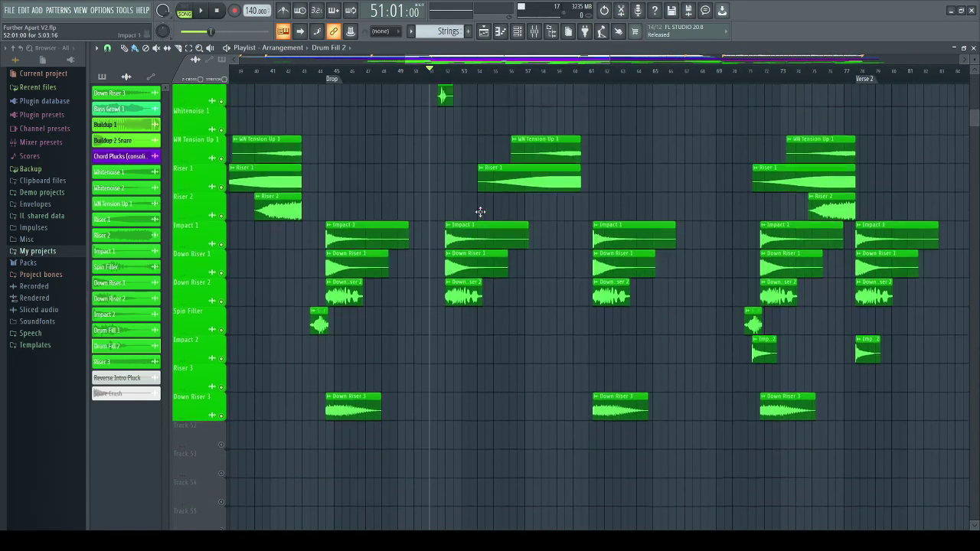
pyautogui.moveTo(462, 79); pyautogui.dragTo(449, 76)
pyautogui.press('space')
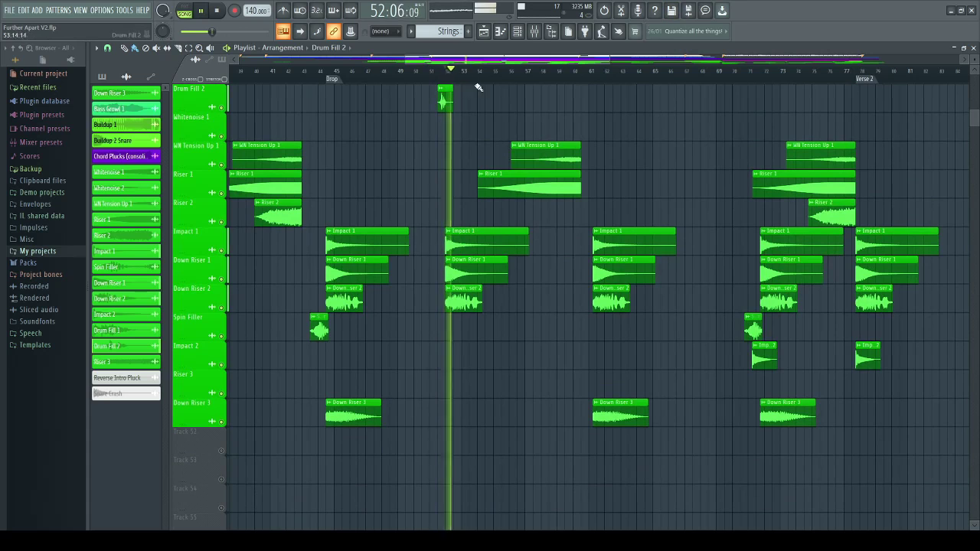
pyautogui.click(584, 80)
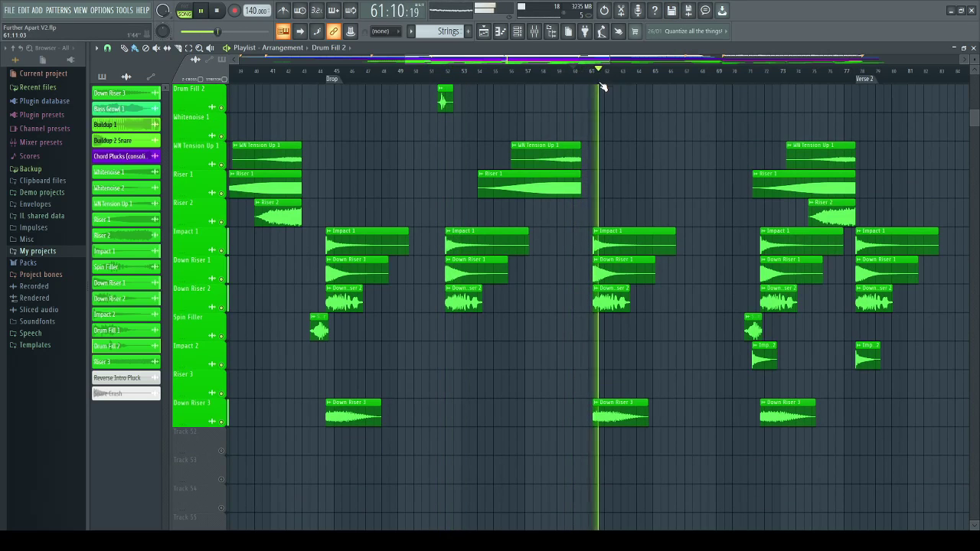
pyautogui.click(749, 80)
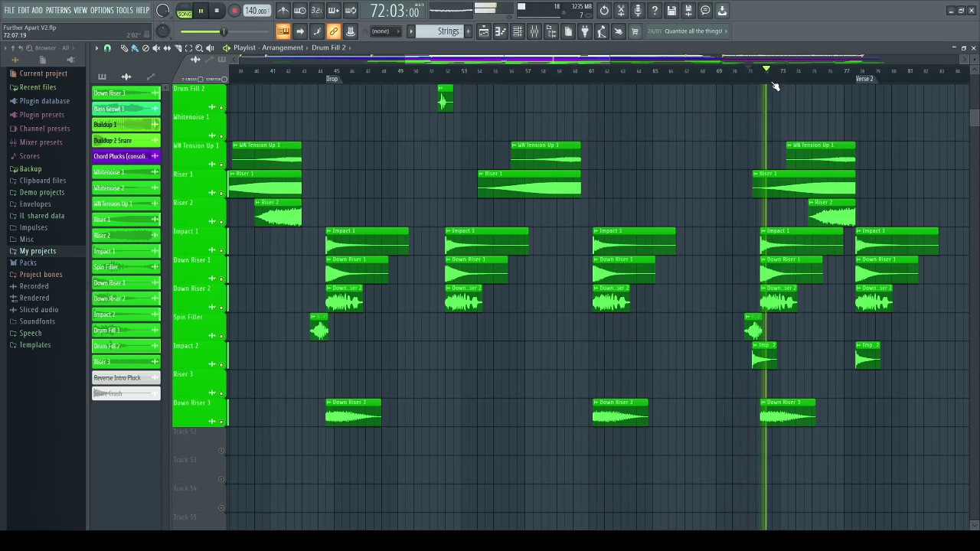
pyautogui.click(851, 79)
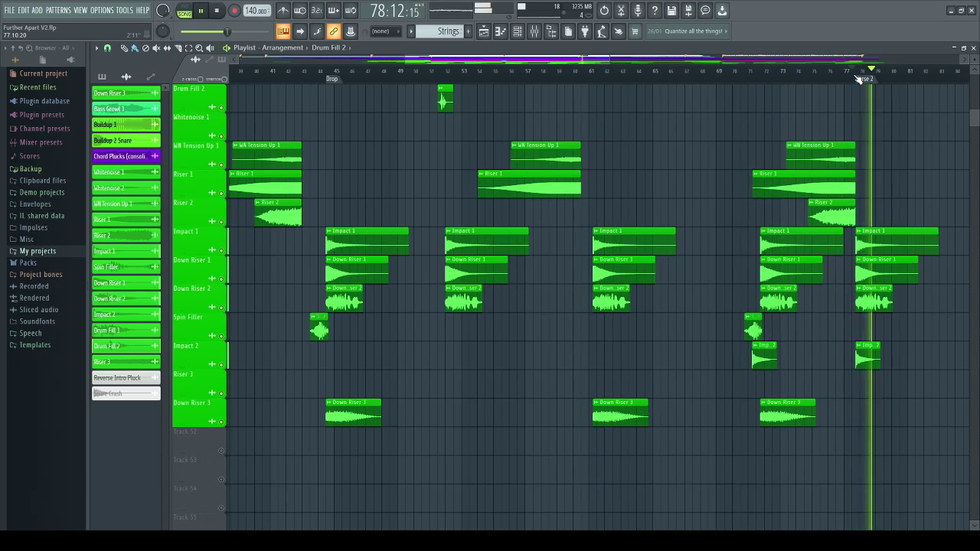
pyautogui.hotkey('ctrl', 's')
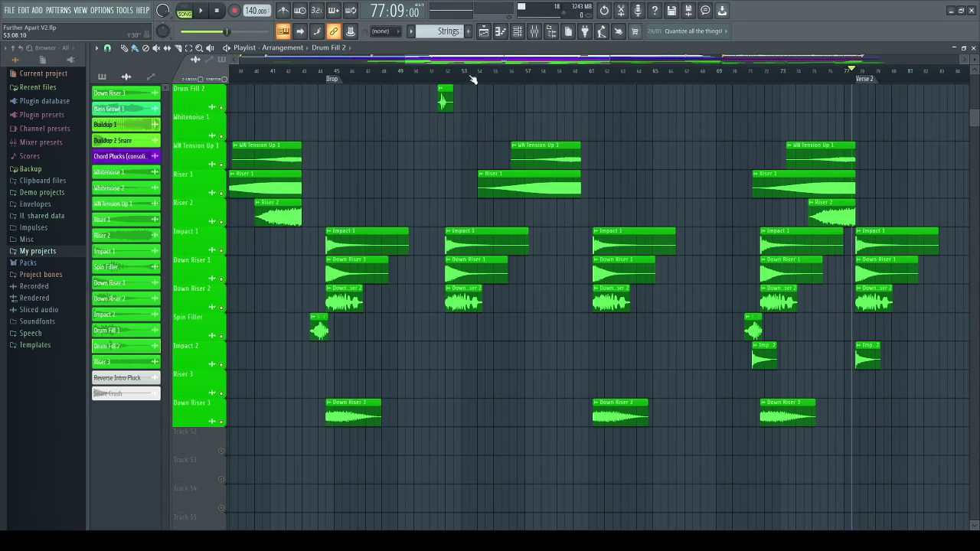
# - Widen the playlist view to examine the riser, impact and drum fill placement from the first drop to the outro
pyautogui.moveTo(609, 59); pyautogui.dragTo(976, 153)
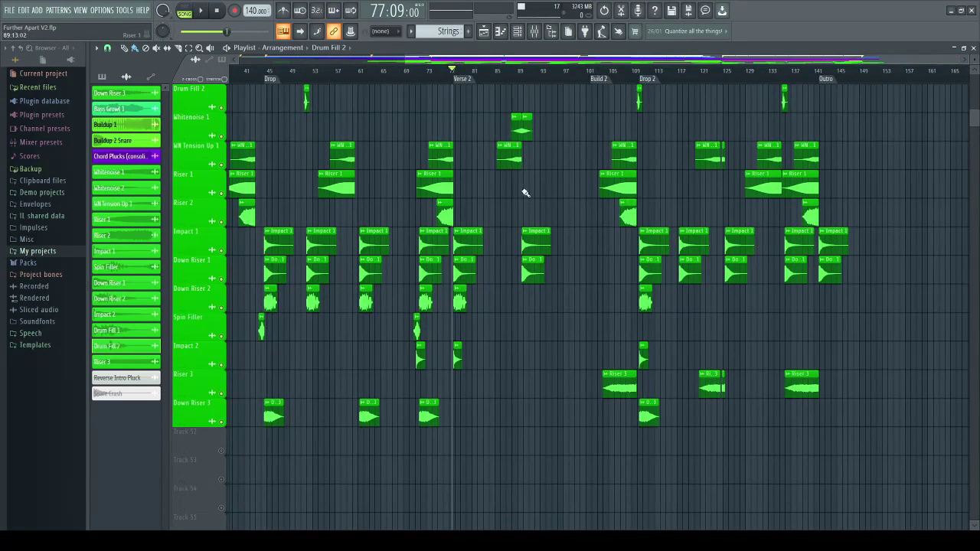
pyautogui.scroll(-3, 881, 214)
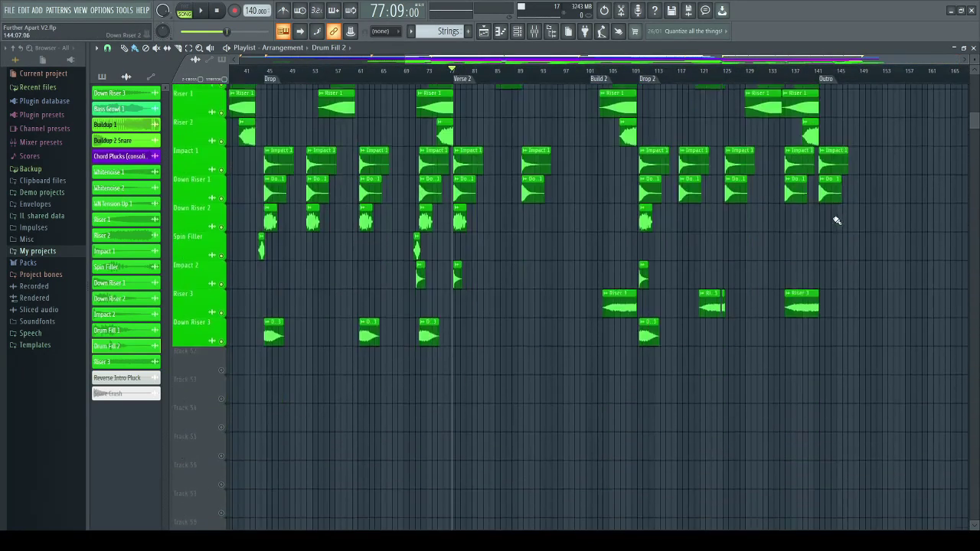
pyautogui.scroll(5, 836, 221)
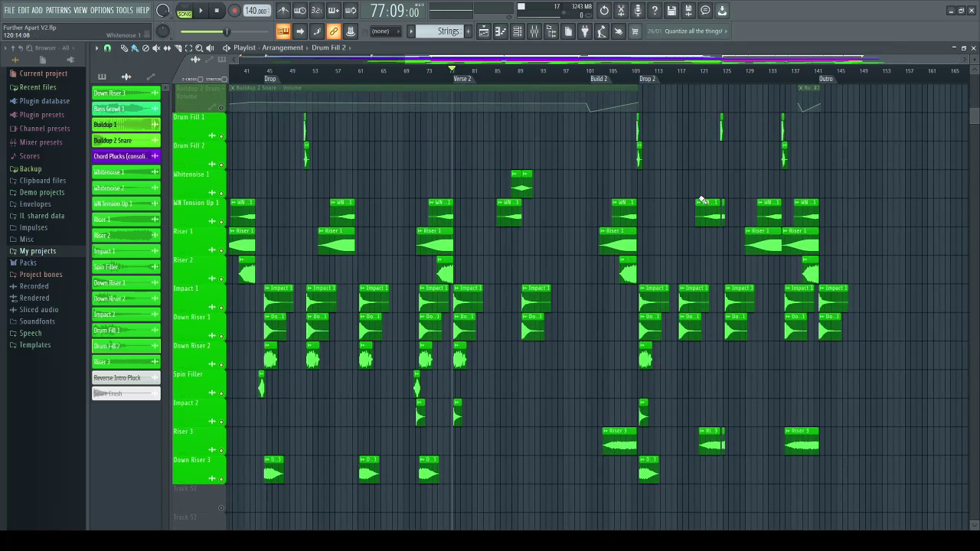
pyautogui.scroll(-2, 498, 214)
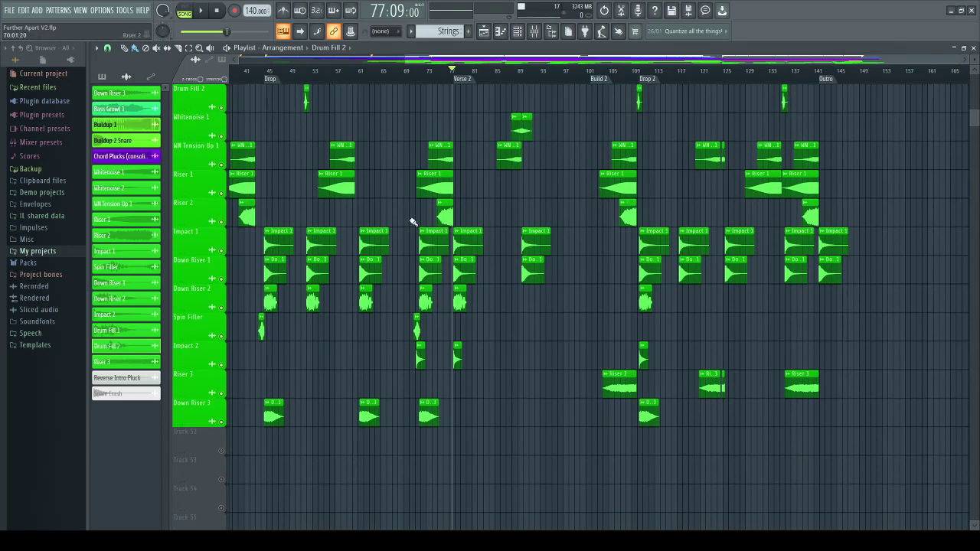
pyautogui.scroll(1, 382, 212)
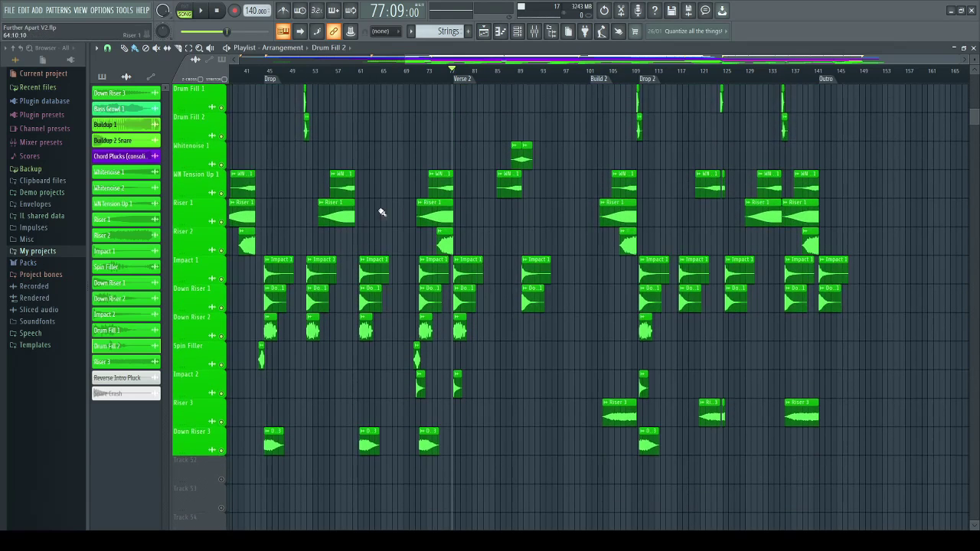
# - Play the kick, snare and snare crash tracks with their volume automation through Verse 2, from 80:01 up to Build 2
pyautogui.scroll(1, 548, 194)
pyautogui.scroll(-3, 544, 200)
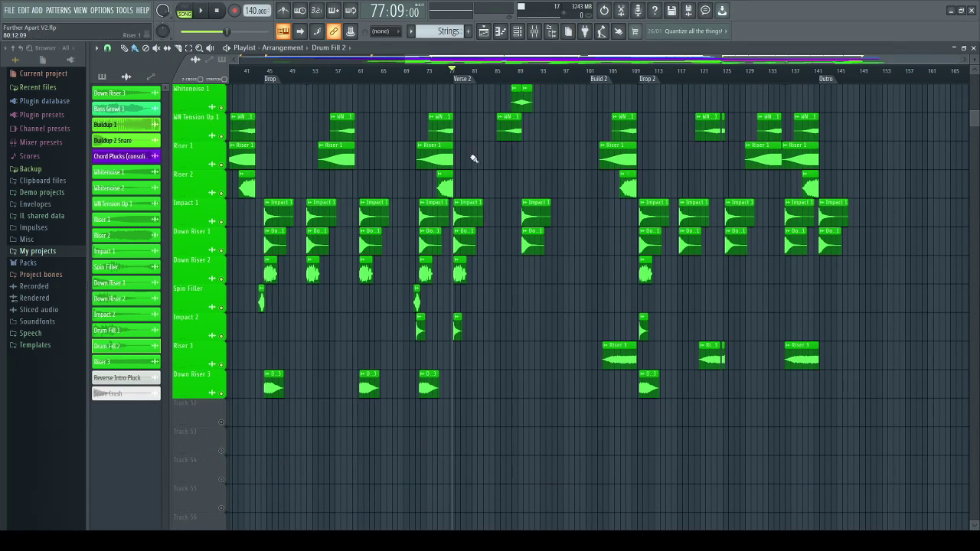
pyautogui.hscroll(-3, 461, 83)
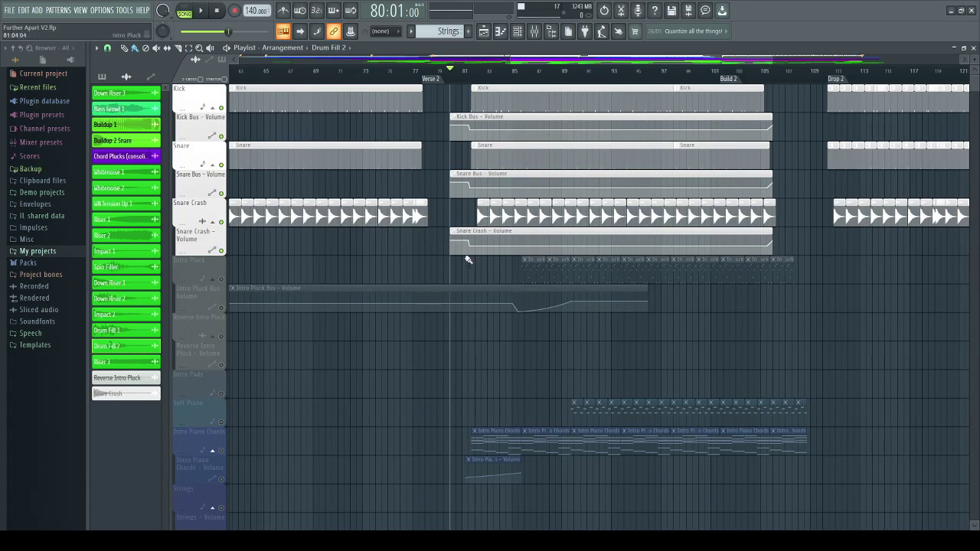
pyautogui.scroll(-5, 469, 268)
pyautogui.scroll(5, 470, 272)
pyautogui.press('space')
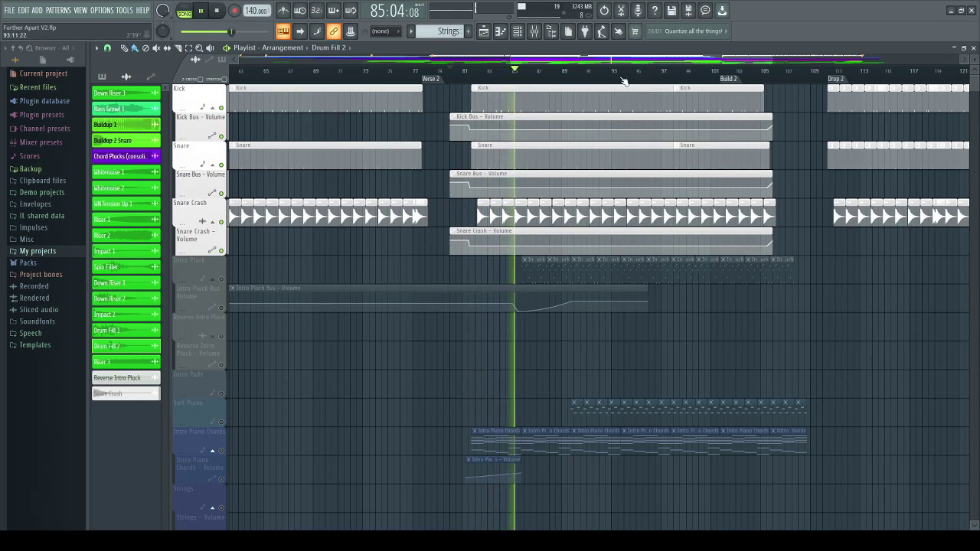
pyautogui.click(543, 73)
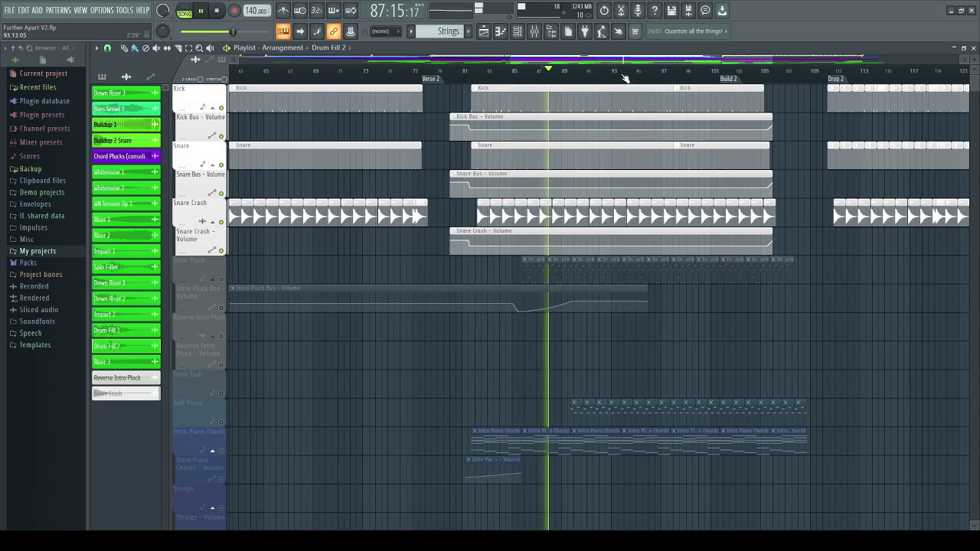
pyautogui.click(655, 72)
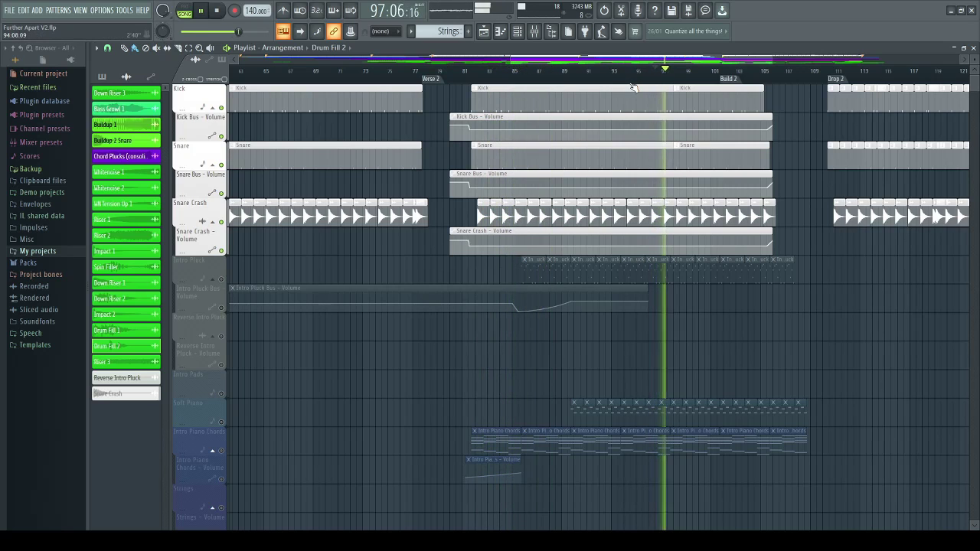
pyautogui.click(727, 76)
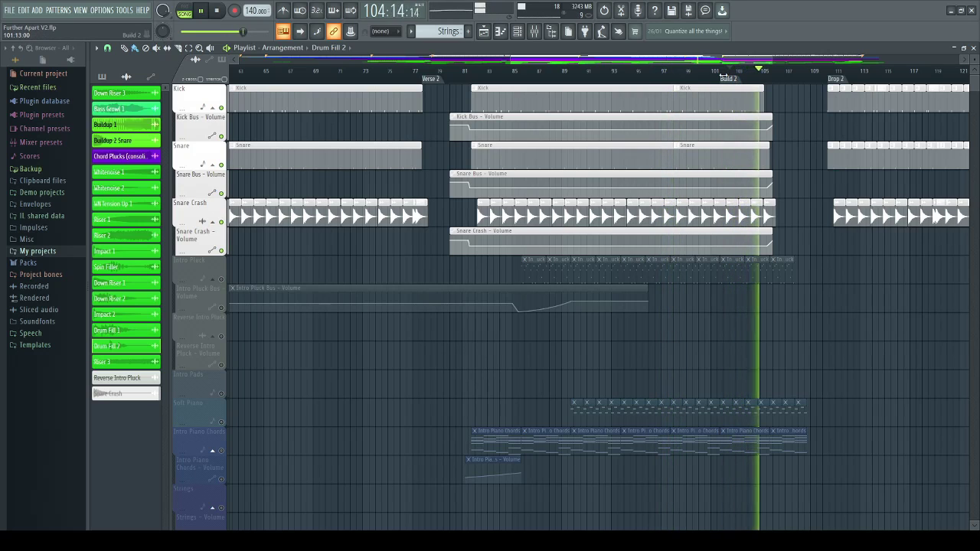
pyautogui.press('space')
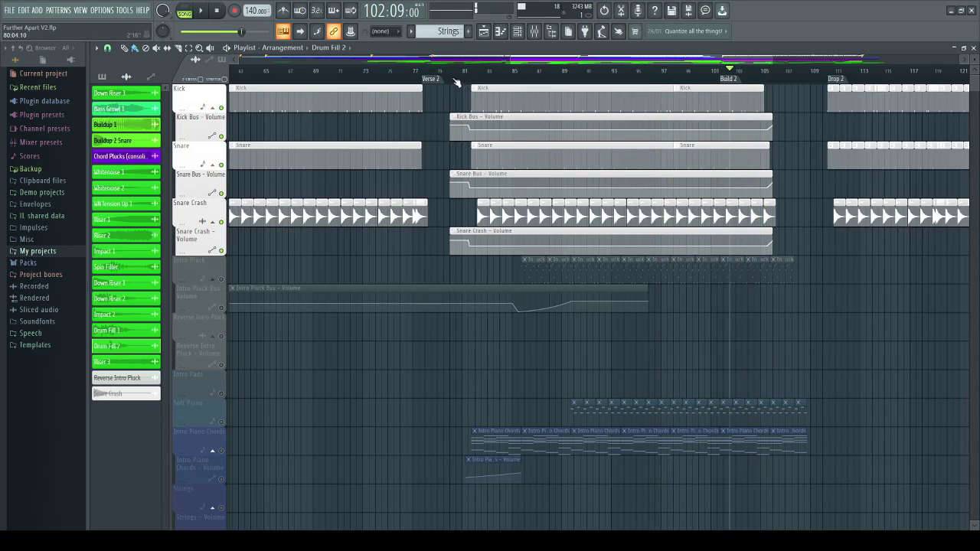
# - Place the playhead at 80:01 and at 81:09 to check the start of the drum volume automation
pyautogui.moveTo(458, 76); pyautogui.dragTo(451, 73)
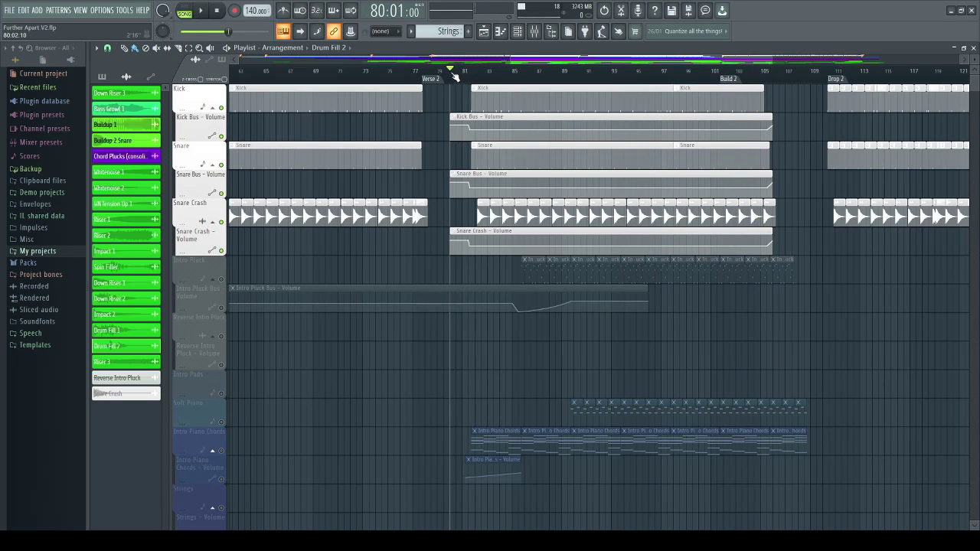
pyautogui.click(474, 78)
pyautogui.click(471, 78)
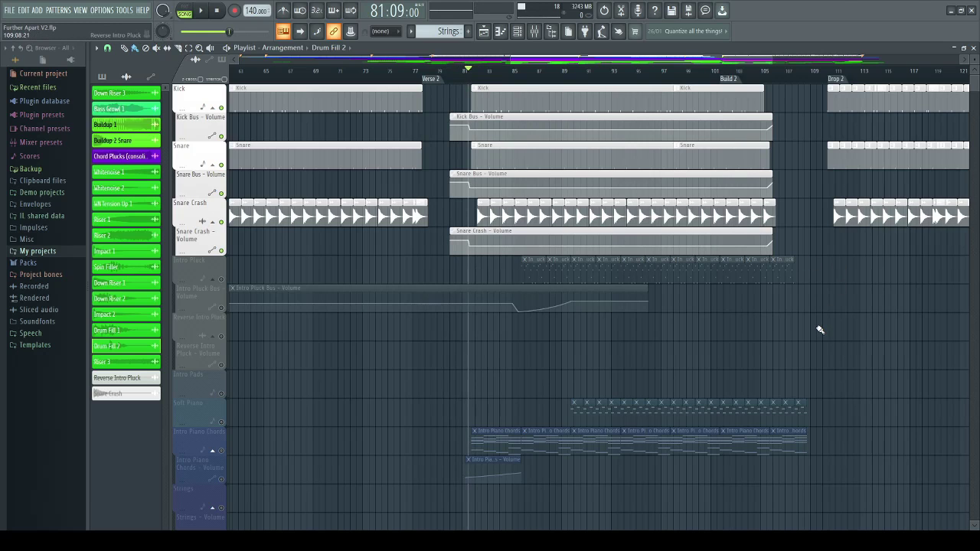
# - Play the Intro Pluck in Verse 2 with its bus volume automation from 85:09
pyautogui.scroll(-2, 553, 387)
pyautogui.scroll(2, 511, 355)
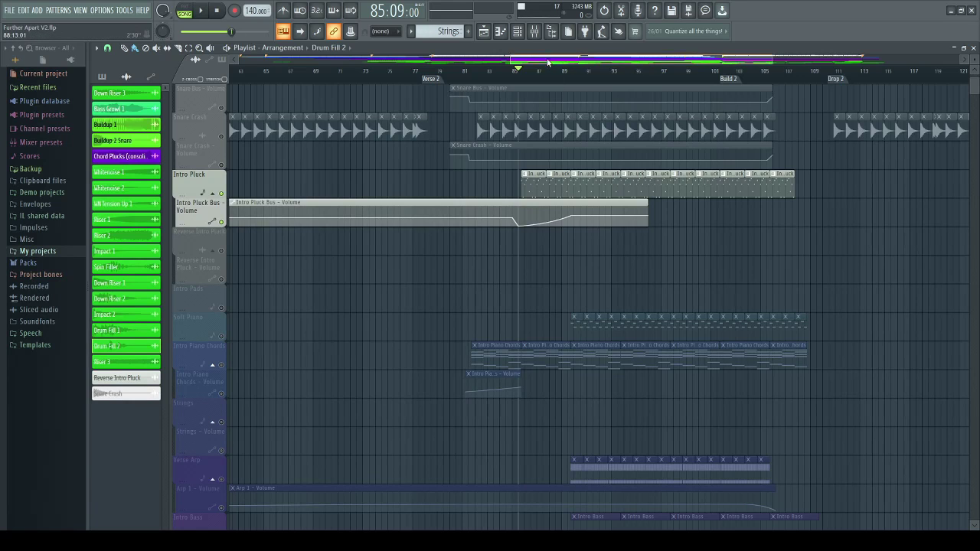
pyautogui.scroll(2, 559, 59)
pyautogui.moveTo(559, 58); pyautogui.dragTo(576, 61)
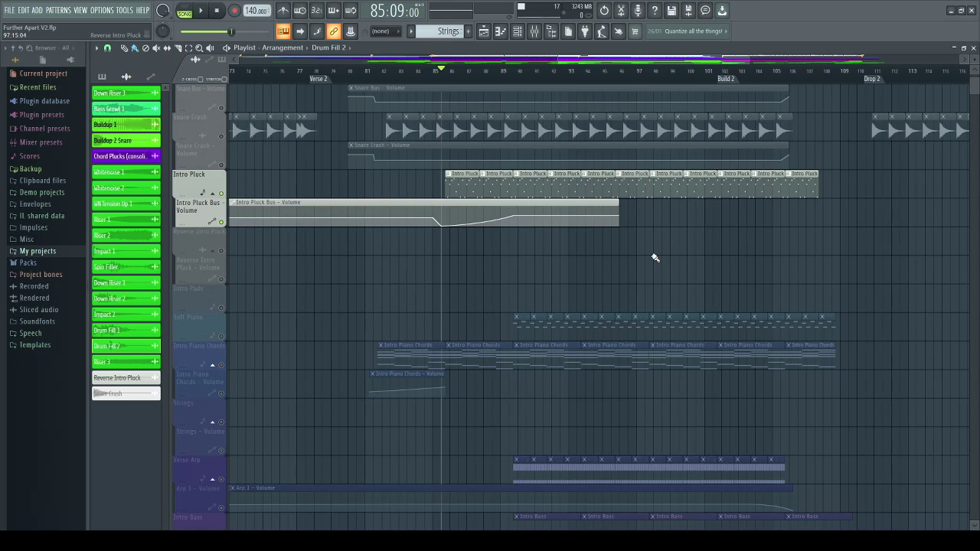
pyautogui.press('space')
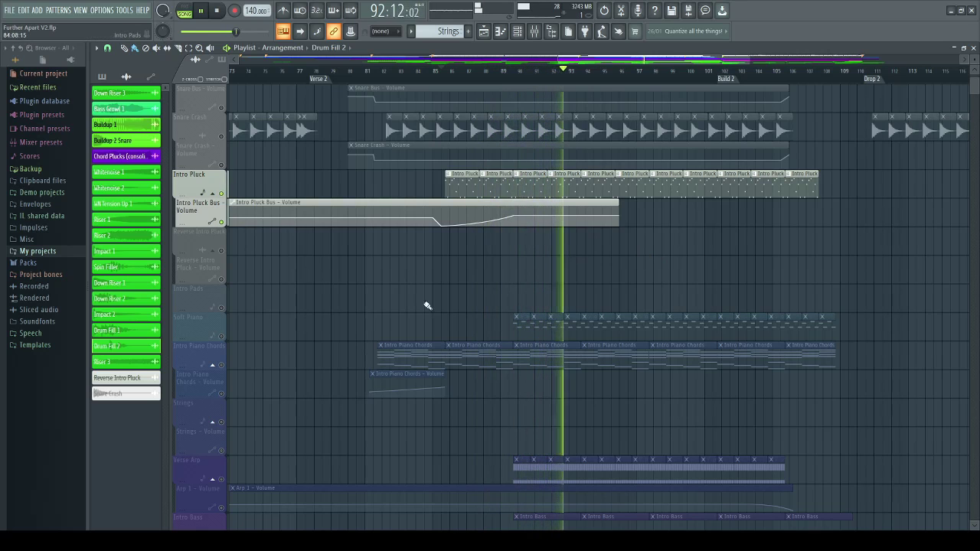
pyautogui.press('space')
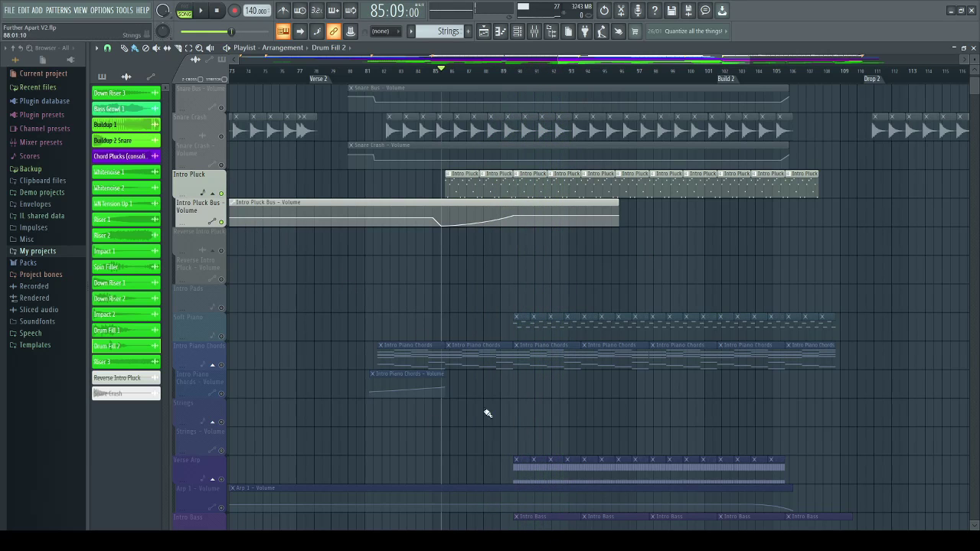
# - Solo the Chord Plucks (consolidated) track and play it from 77:09 at the start of Verse 2
pyautogui.scroll(-5, 484, 398)
pyautogui.scroll(4, 482, 376)
pyautogui.scroll(-2, 482, 379)
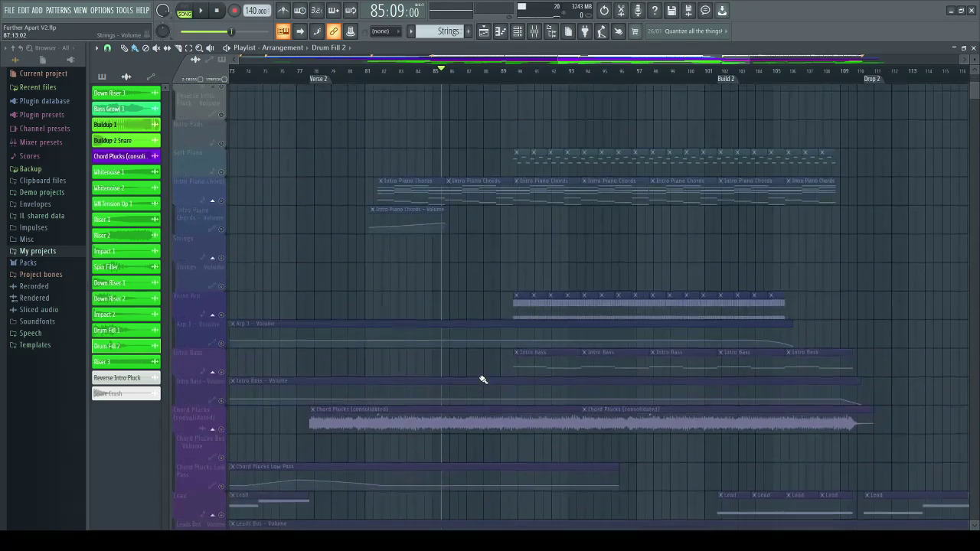
pyautogui.scroll(3, 481, 377)
pyautogui.scroll(-2, 444, 519)
pyautogui.scroll(2, 513, 389)
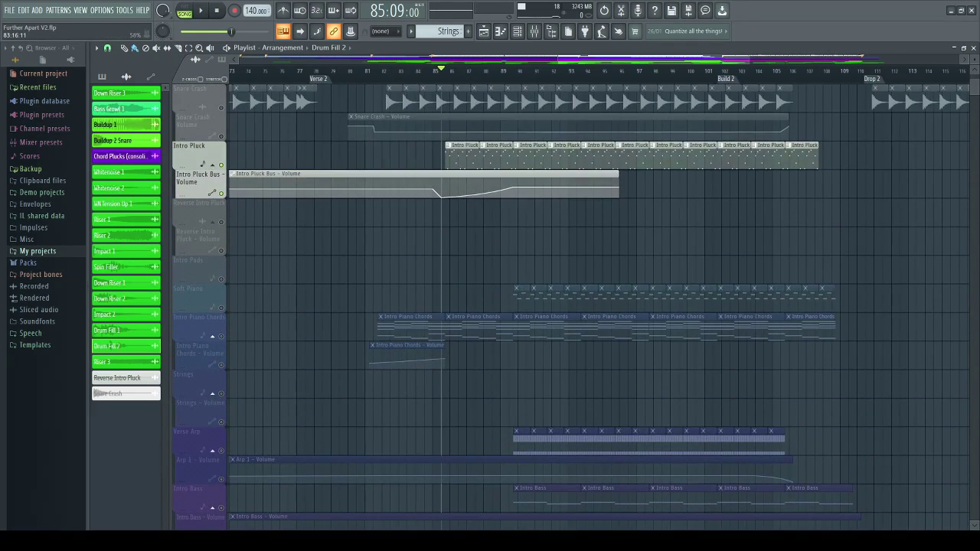
pyautogui.scroll(-4, 408, 417)
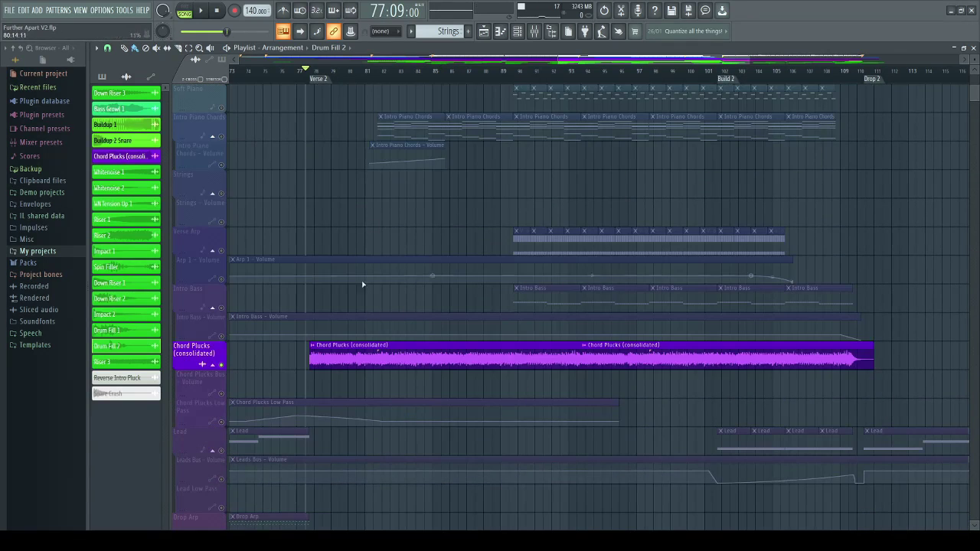
pyautogui.scroll(-1, 365, 103)
pyautogui.scroll(2, 363, 78)
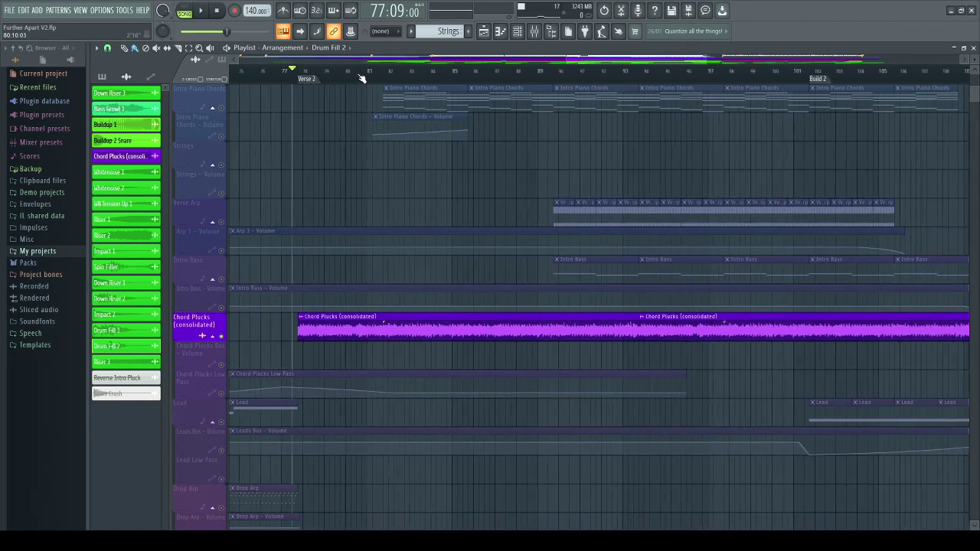
pyautogui.scroll(1, 363, 79)
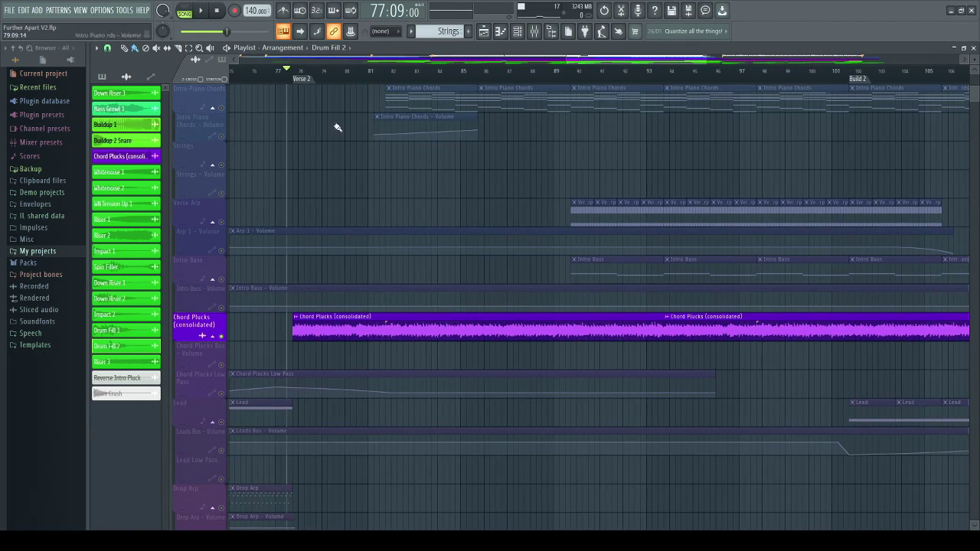
pyautogui.press('space')
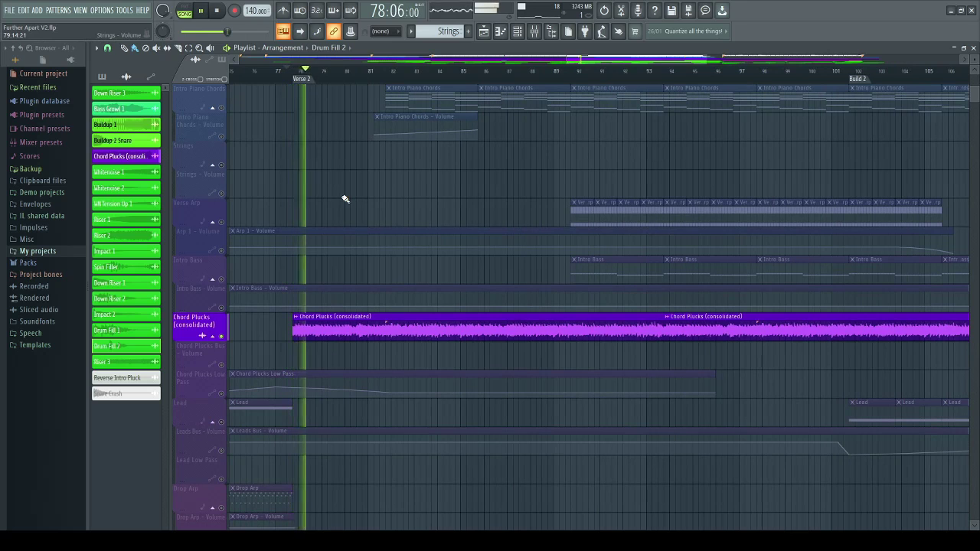
pyautogui.press('space')
# - Enable the Chord Plucks Low Pass automation track and play the plucks again from 77:09
pyautogui.scroll(-4, 329, 80)
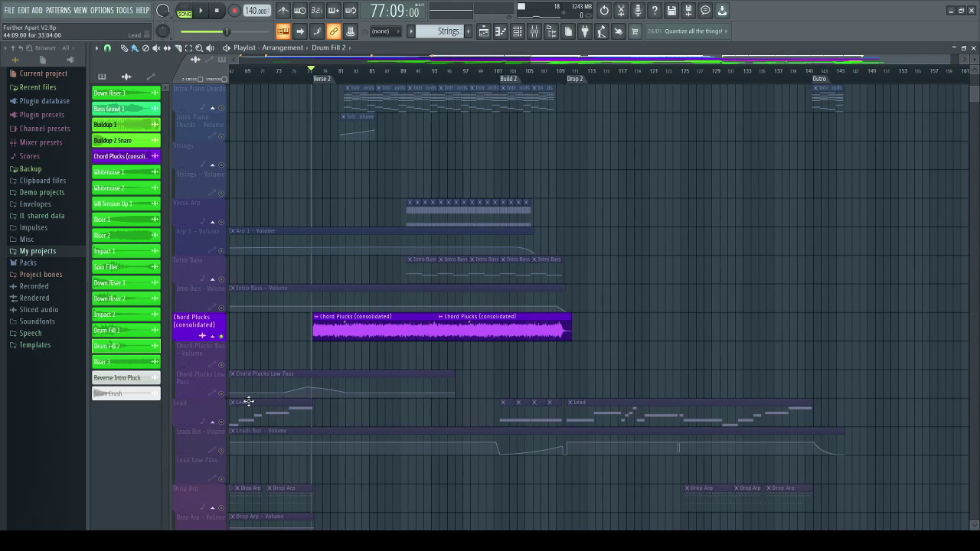
pyautogui.click(225, 400)
pyautogui.press('space')
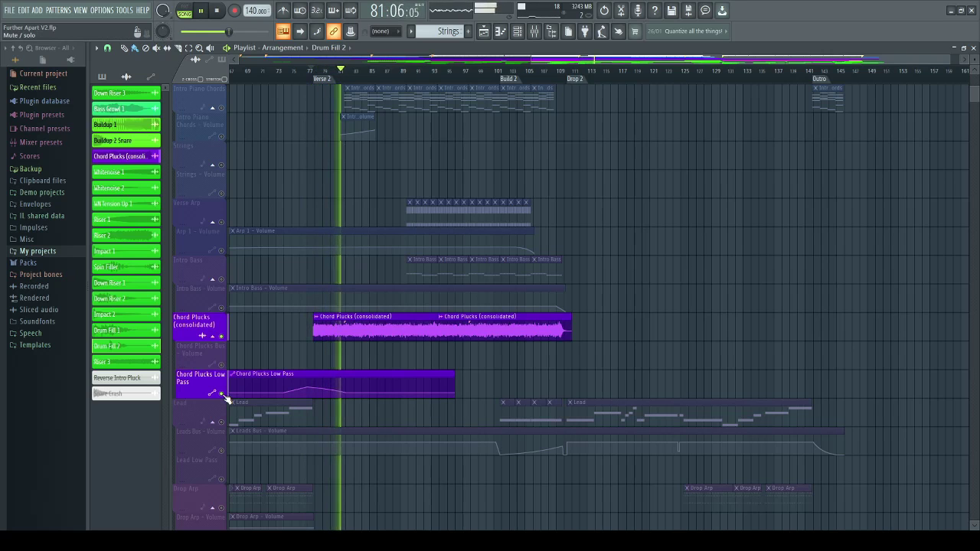
pyautogui.press('space')
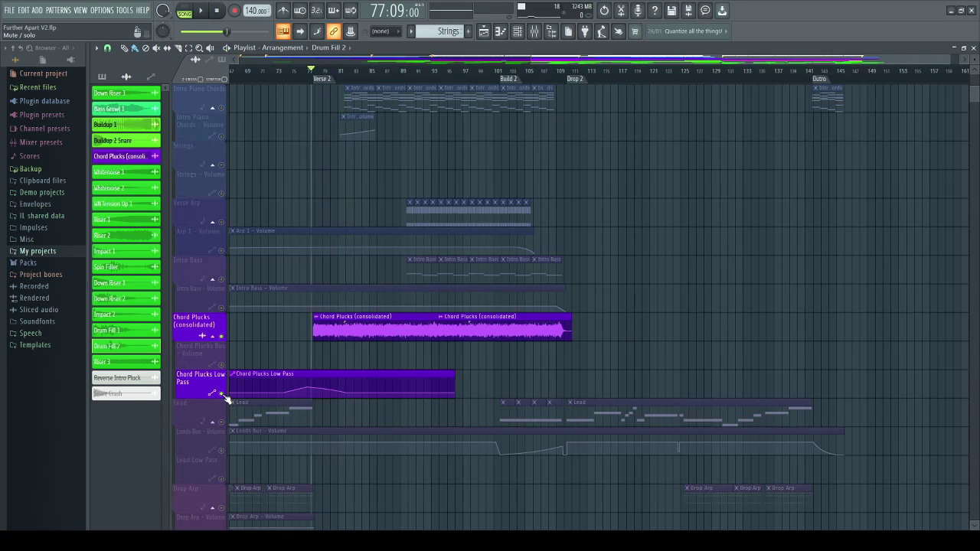
# - Solo the Soft Piano track and play it from 90:01
pyautogui.scroll(4, 464, 426)
pyautogui.scroll(-2, 448, 372)
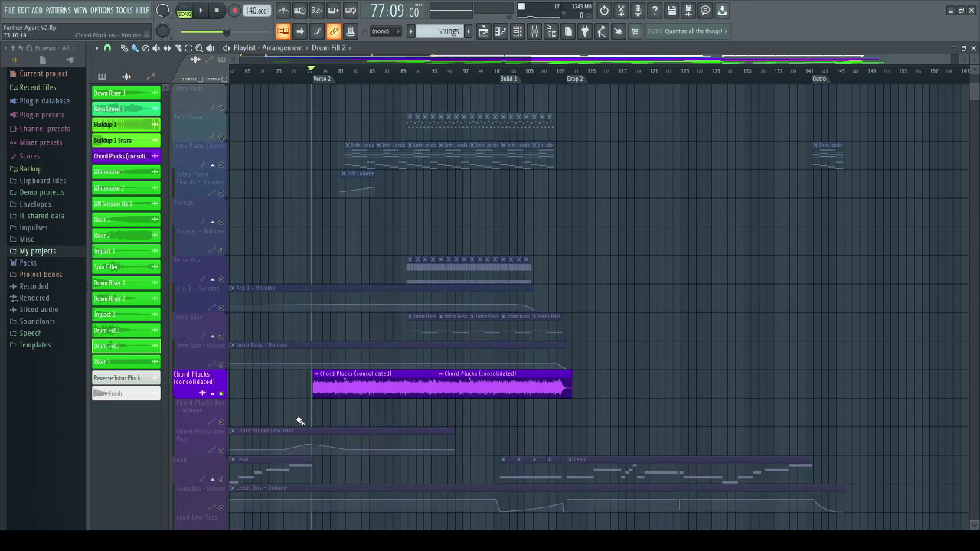
pyautogui.scroll(-3, 573, 406)
pyautogui.scroll(-2, 400, 319)
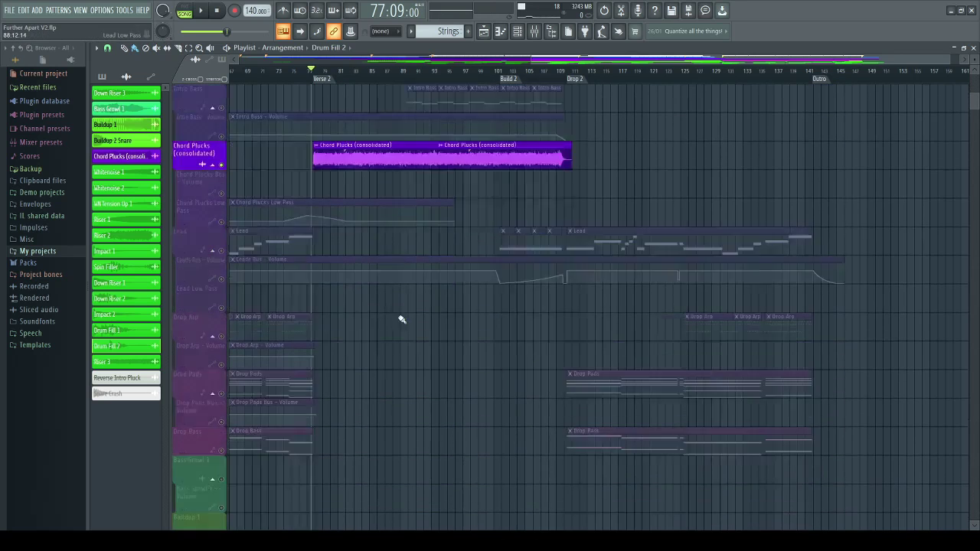
pyautogui.scroll(1, 391, 357)
pyautogui.scroll(5, 392, 357)
pyautogui.scroll(-1, 394, 339)
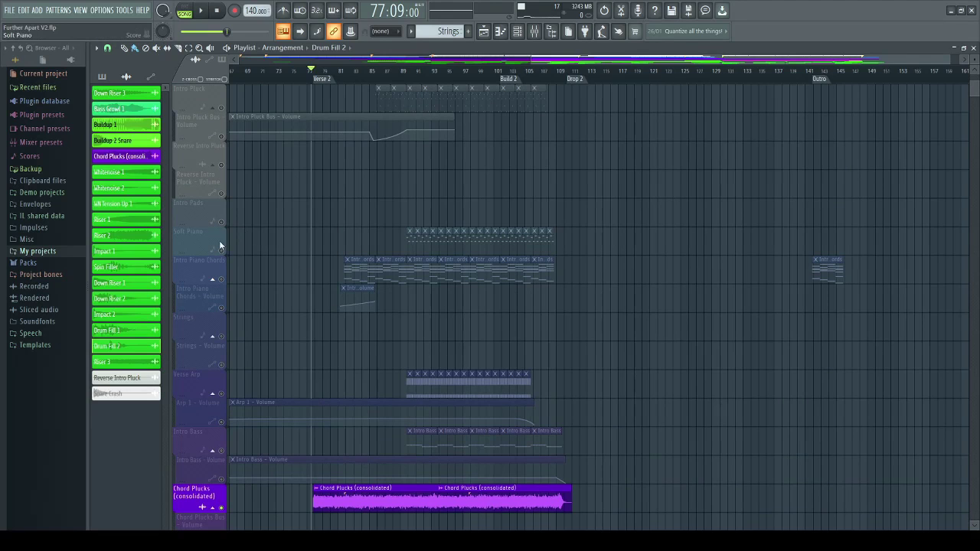
pyautogui.rightClick(223, 250)
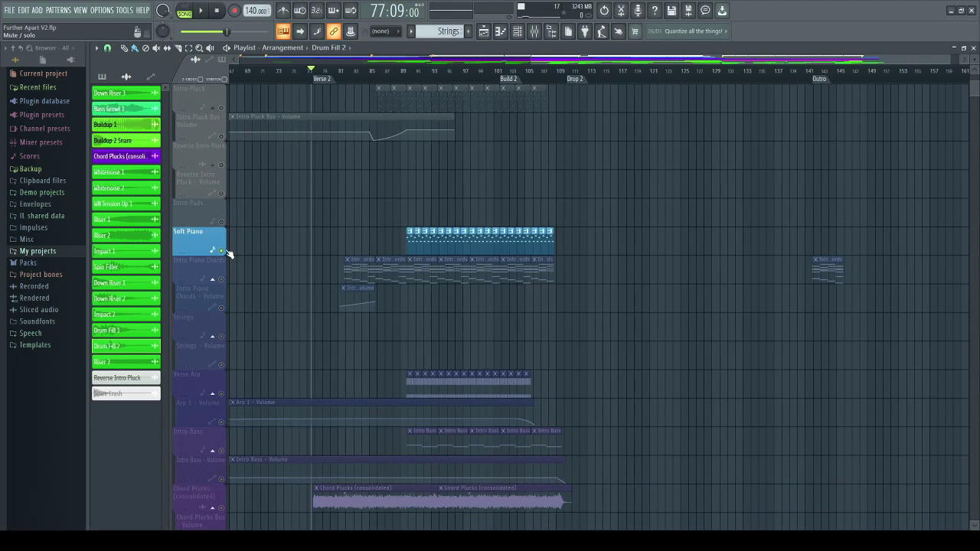
pyautogui.click(404, 78)
pyautogui.press('space')
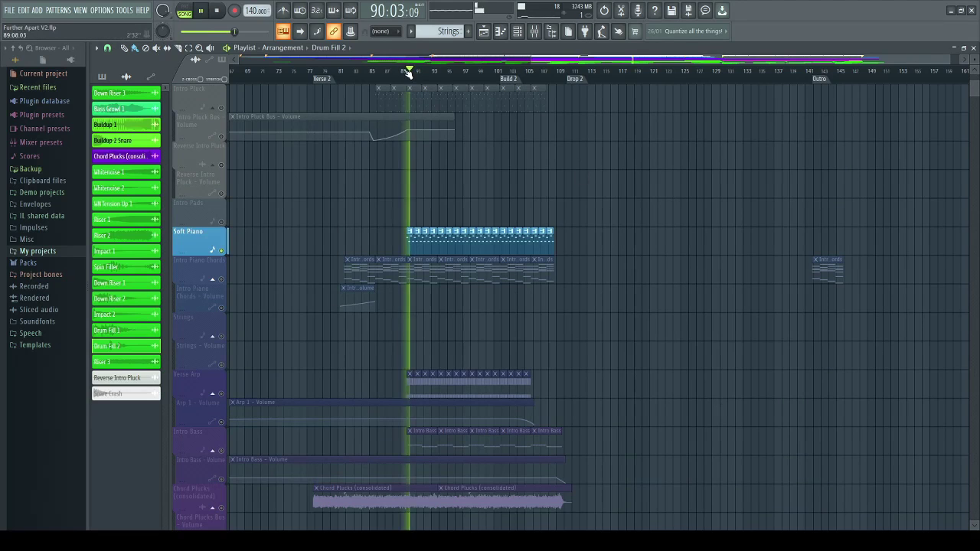
pyautogui.press('space')
# - Enable the Intro Piano Chords track and its volume automation, and play the chords from 81:01
pyautogui.click(221, 278)
pyautogui.click(220, 306)
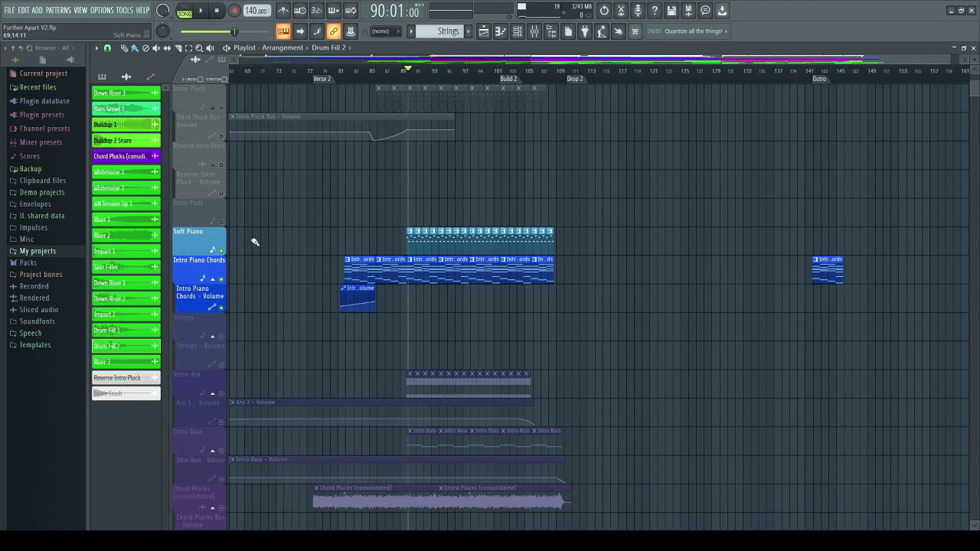
pyautogui.click(349, 77)
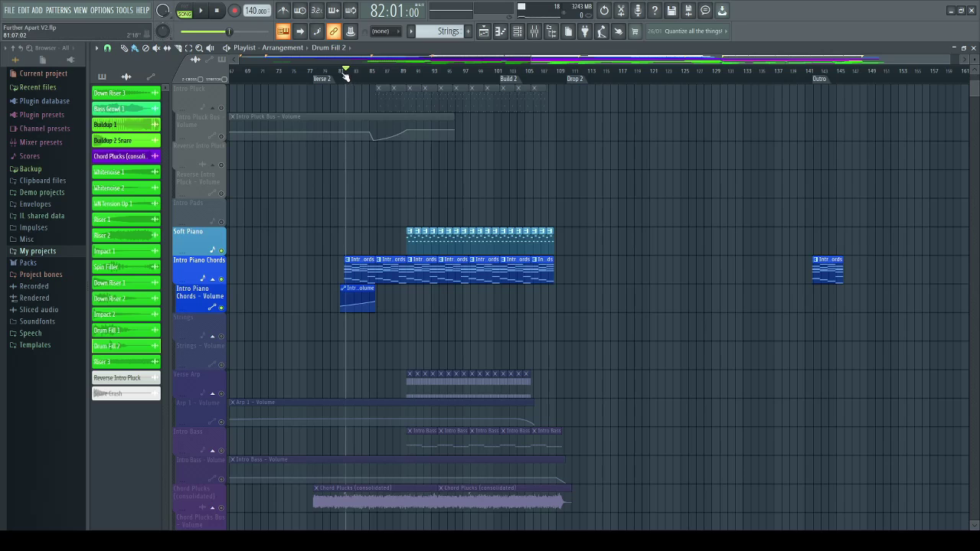
pyautogui.click(341, 77)
pyautogui.press('space')
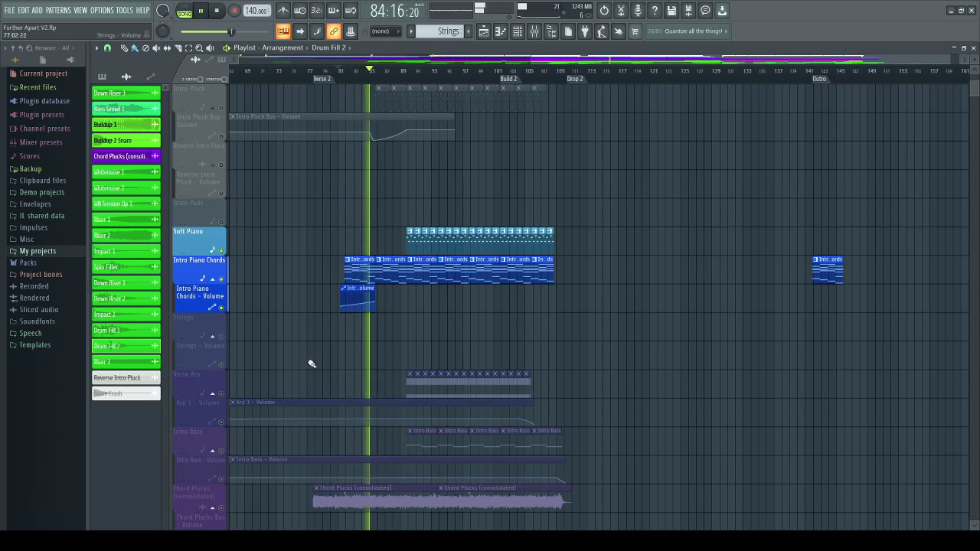
pyautogui.press('space')
# - Solo the Verse Arp track together with its Arp 1 - Volume automation and place the playhead at 90:01
pyautogui.scroll(-2, 228, 329)
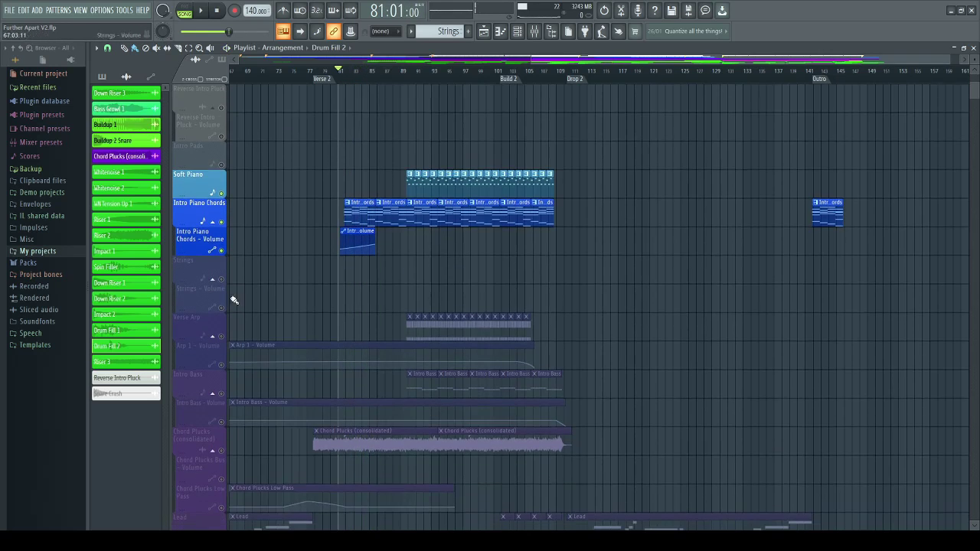
pyautogui.rightClick(221, 336)
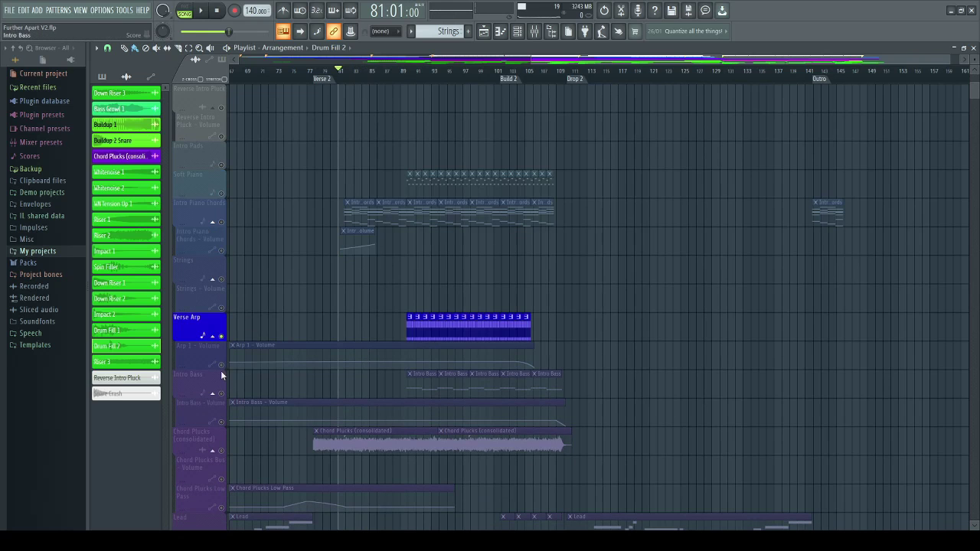
pyautogui.click(222, 365)
pyautogui.scroll(-2, 393, 208)
pyautogui.click(420, 83)
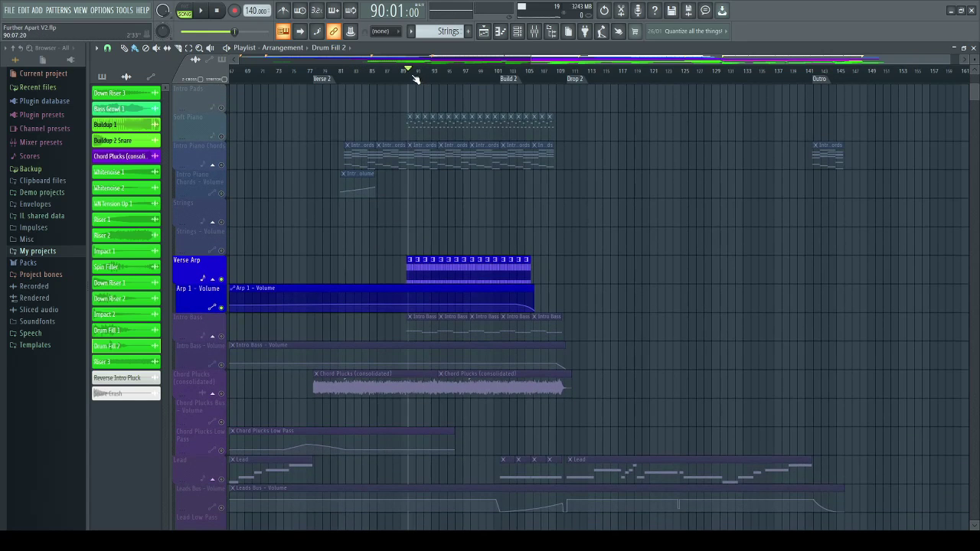
# - Place the playhead at 89:13 where the first Verse Arp clip starts, and open its notes in the piano roll
pyautogui.scroll(5, 413, 83)
pyautogui.click(383, 85)
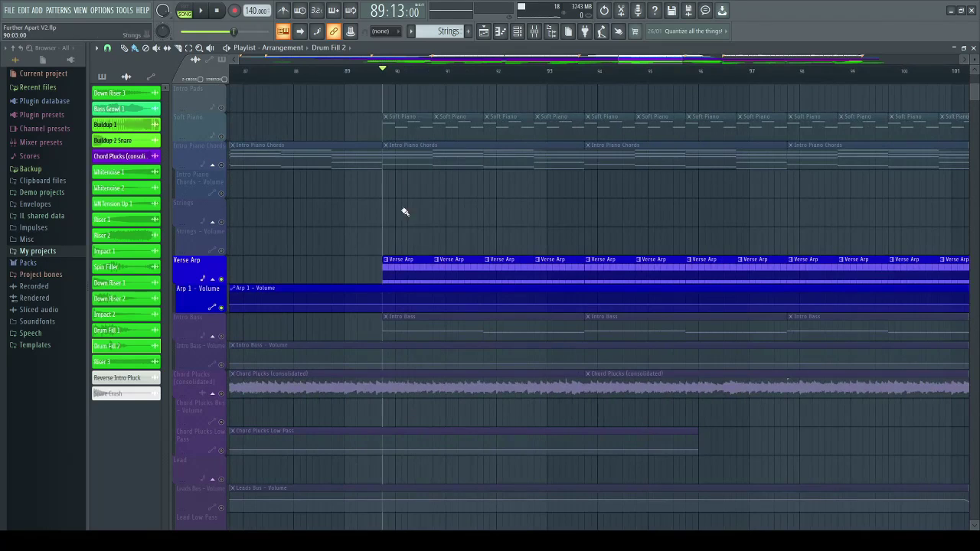
pyautogui.doubleClick(413, 272)
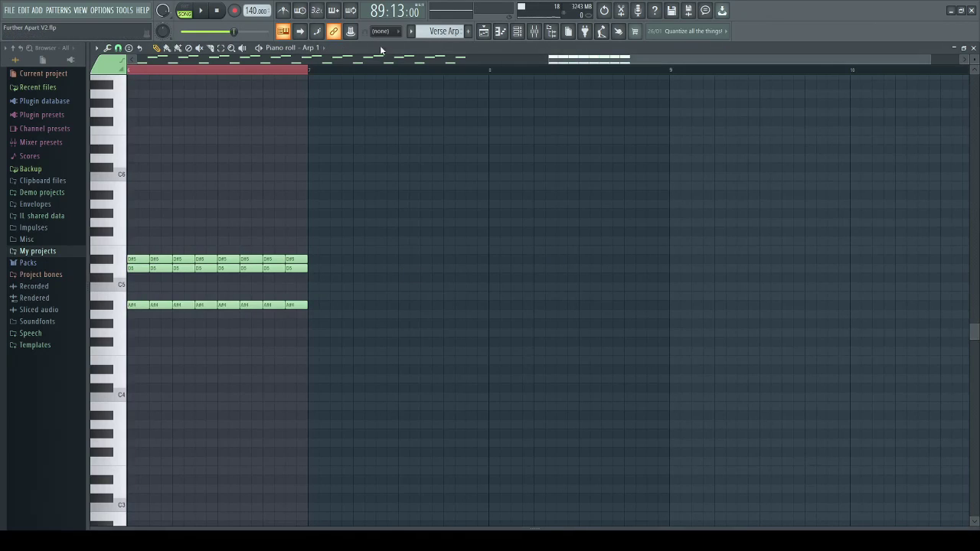
# - Close the piano roll of the Verse Arp and play the soloed arp in the playlist from 89:13
pyautogui.moveTo(551, 62); pyautogui.dragTo(516, 62)
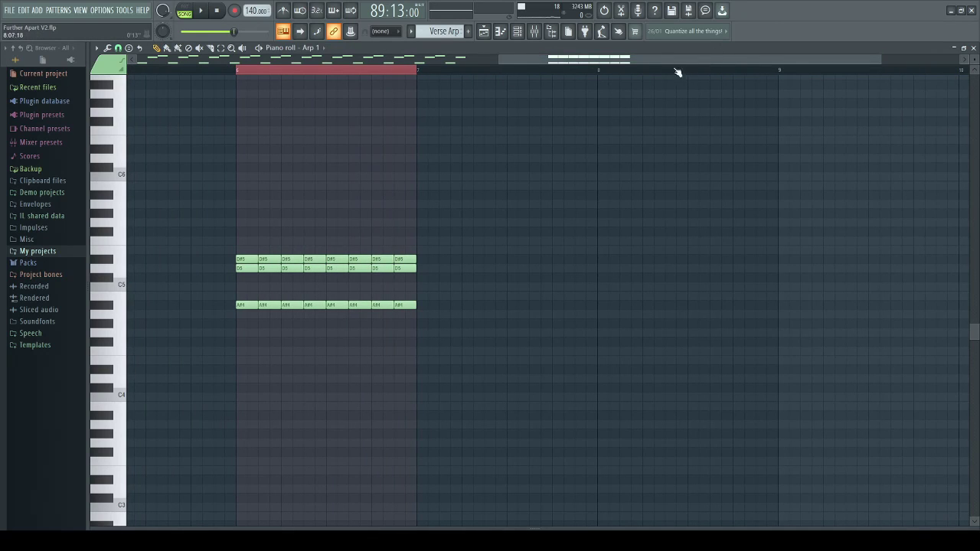
pyautogui.click(973, 49)
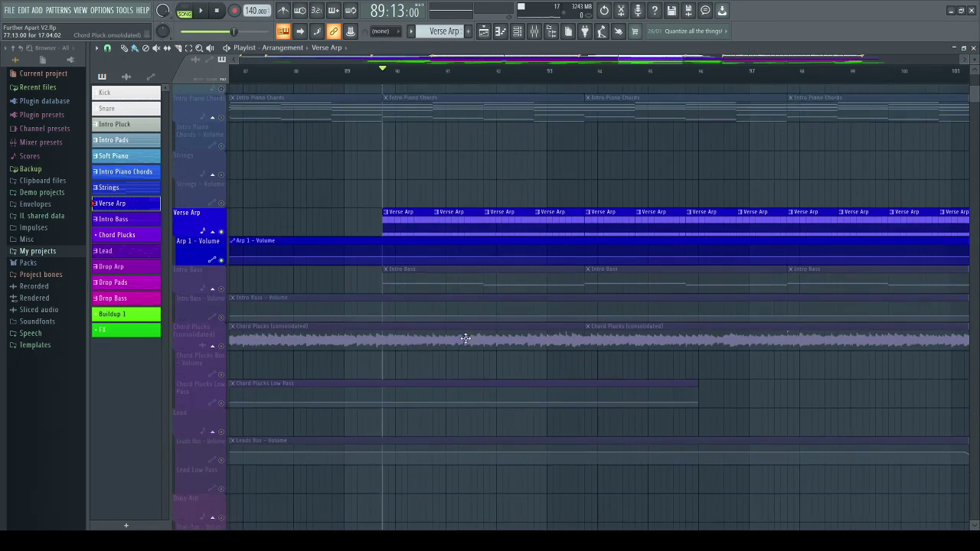
pyautogui.press('space')
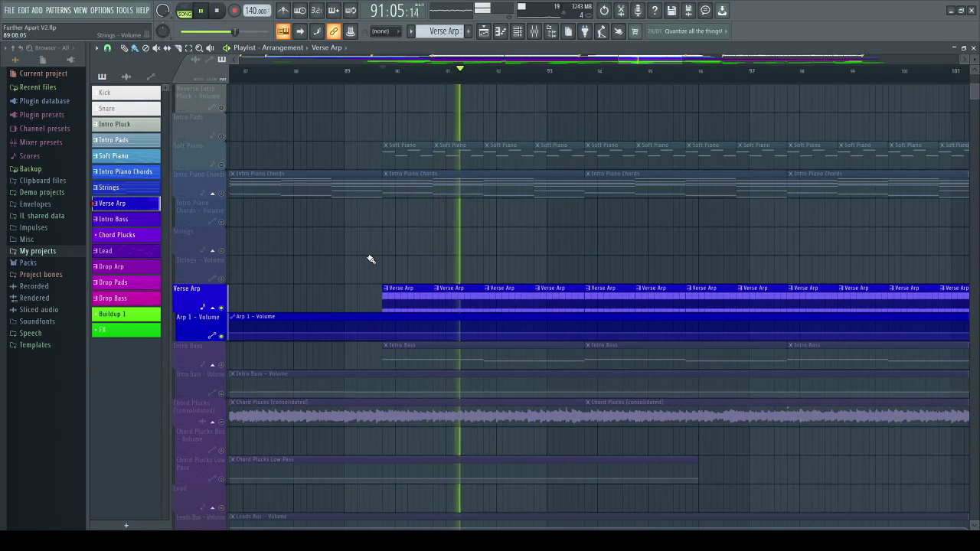
pyautogui.press('space')
# - Solo the Intro Bass track and play it from 89:13
pyautogui.scroll(-4, 386, 89)
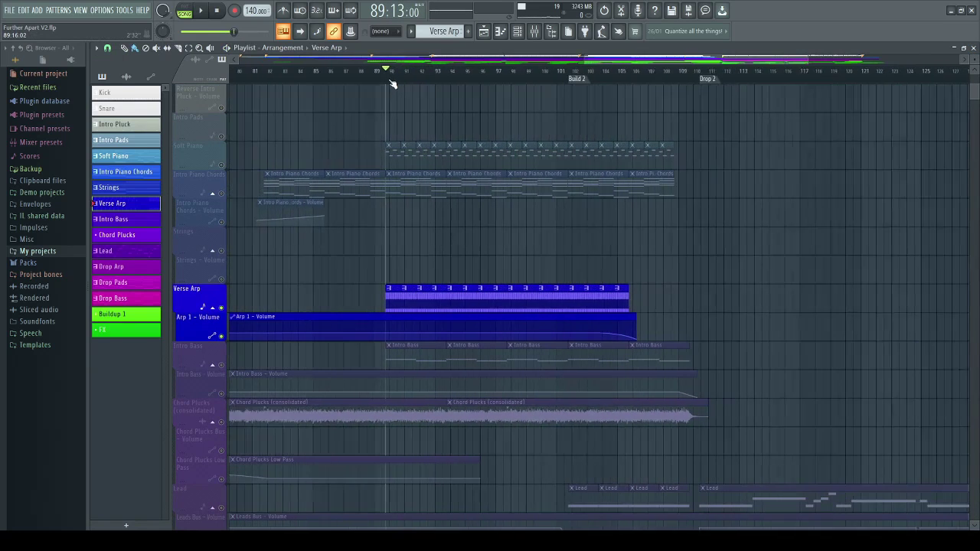
pyautogui.scroll(-6, 436, 239)
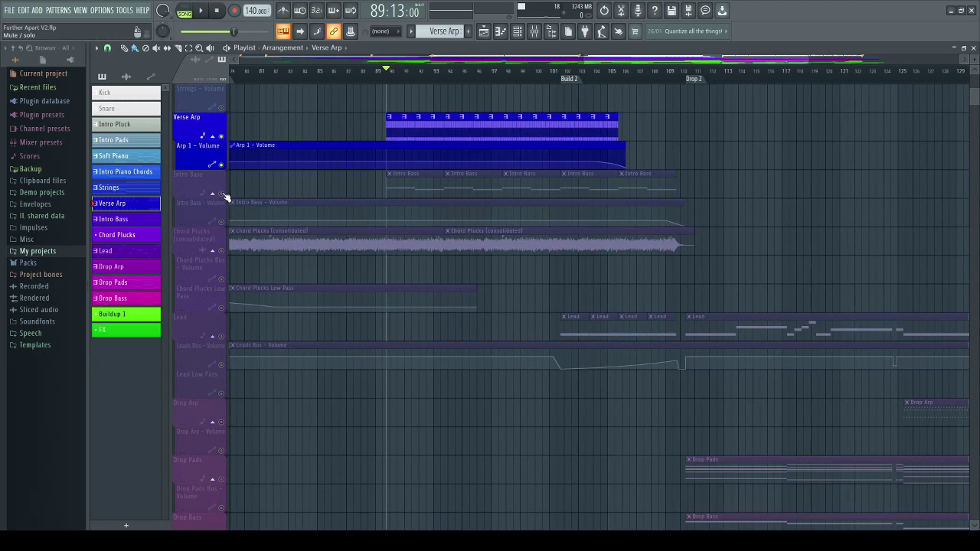
pyautogui.rightClick(222, 194)
pyautogui.press('space')
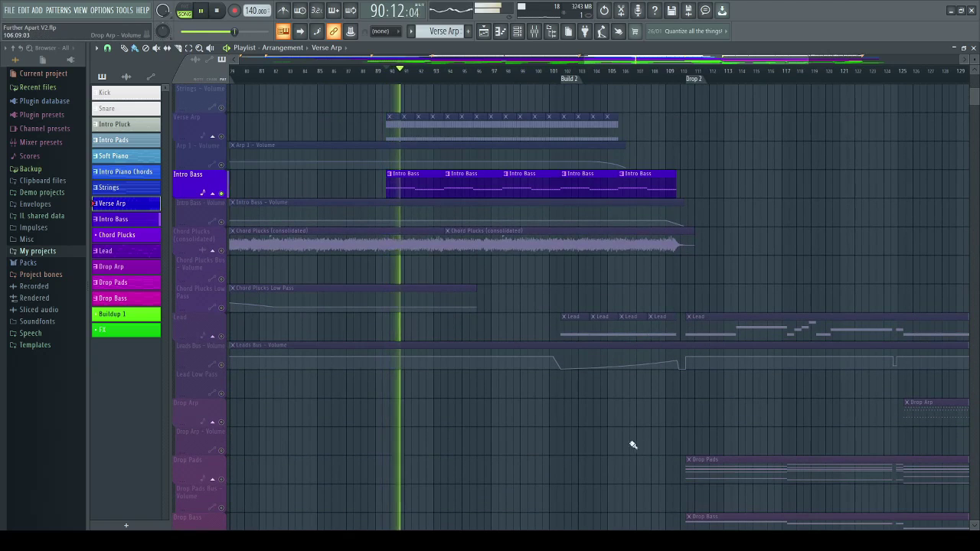
pyautogui.press('space')
# - Solo the Impact 1 track, enable Down Riser 1 with it, and play both effects from 89:13
pyautogui.scroll(-6, 468, 391)
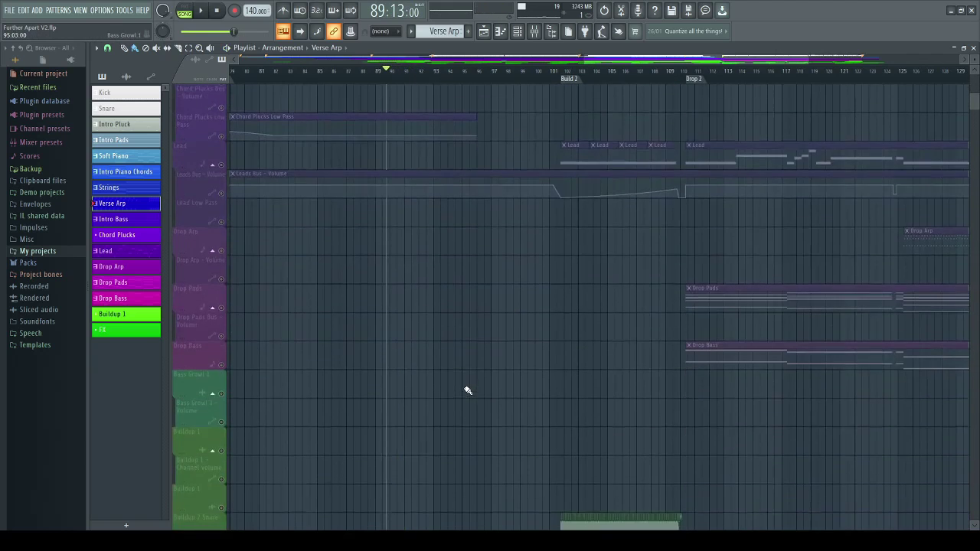
pyautogui.scroll(-13, 467, 391)
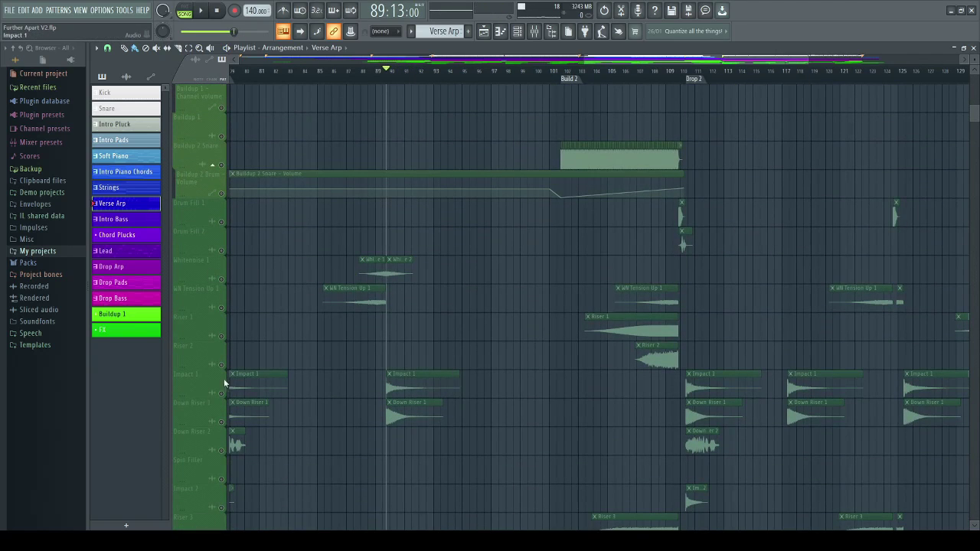
pyautogui.rightClick(222, 393)
pyautogui.click(222, 421)
pyautogui.press('space')
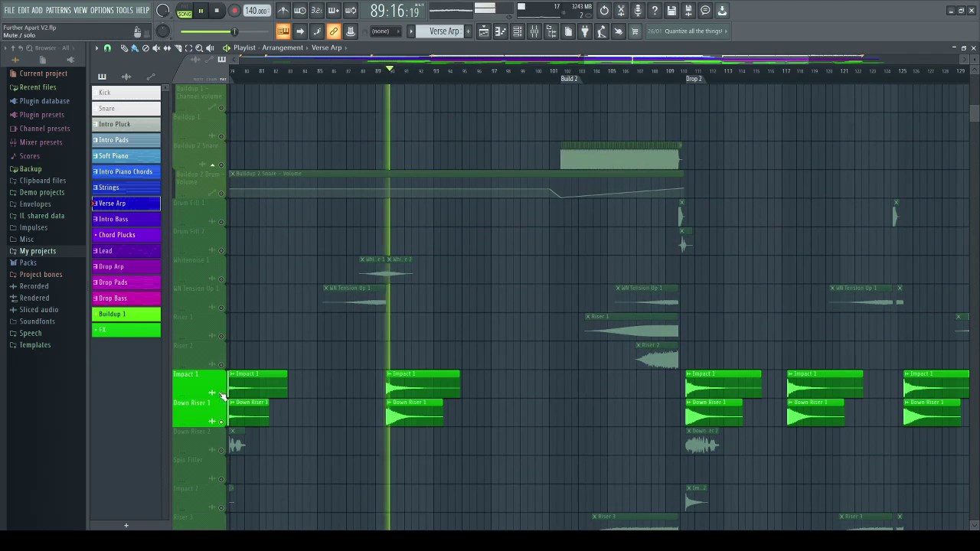
pyautogui.scroll(-8, 491, 401)
pyautogui.scroll(13, 480, 400)
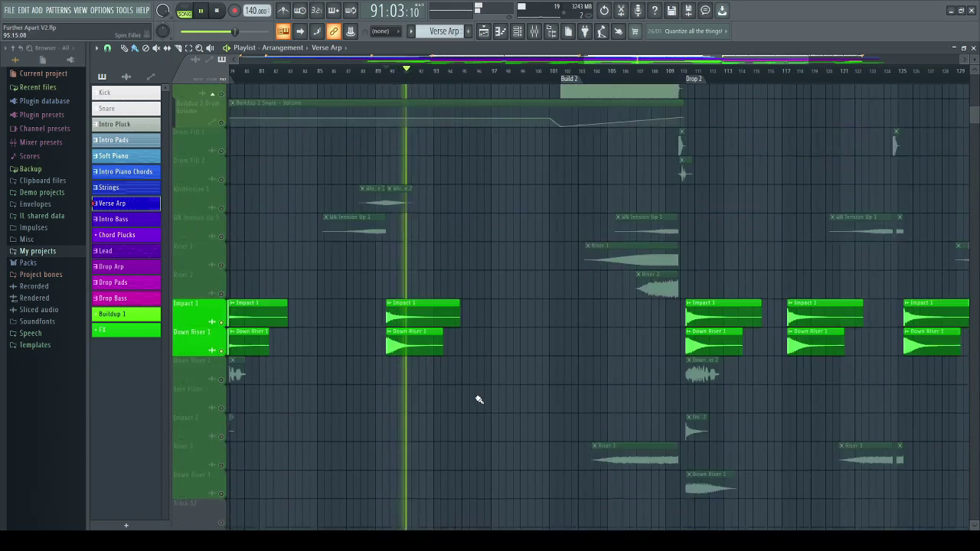
pyautogui.scroll(13, 478, 398)
pyautogui.press('space')
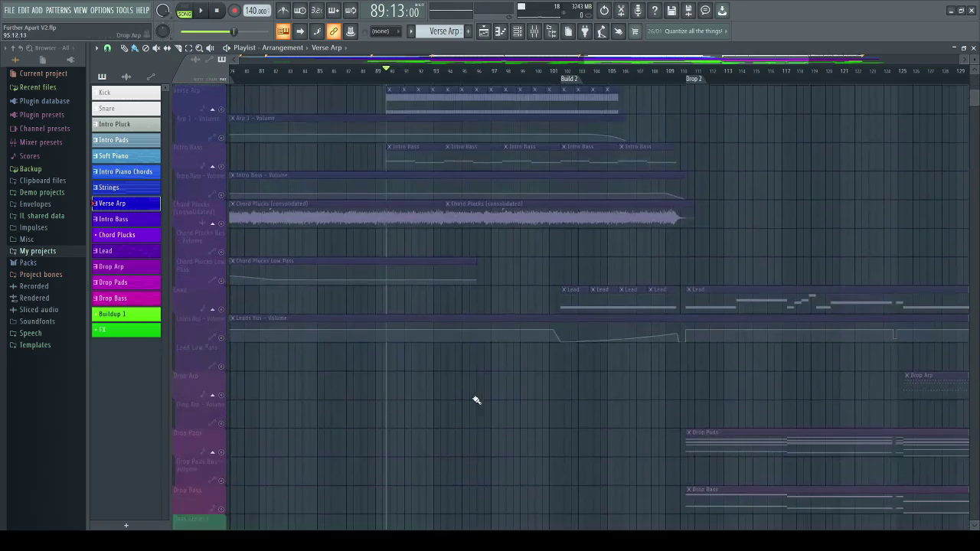
# - Solo Buildup 2 Snare with its volume automation and play the snare buildup from 101:09, just before the Build 2 marker
pyautogui.scroll(16, 528, 375)
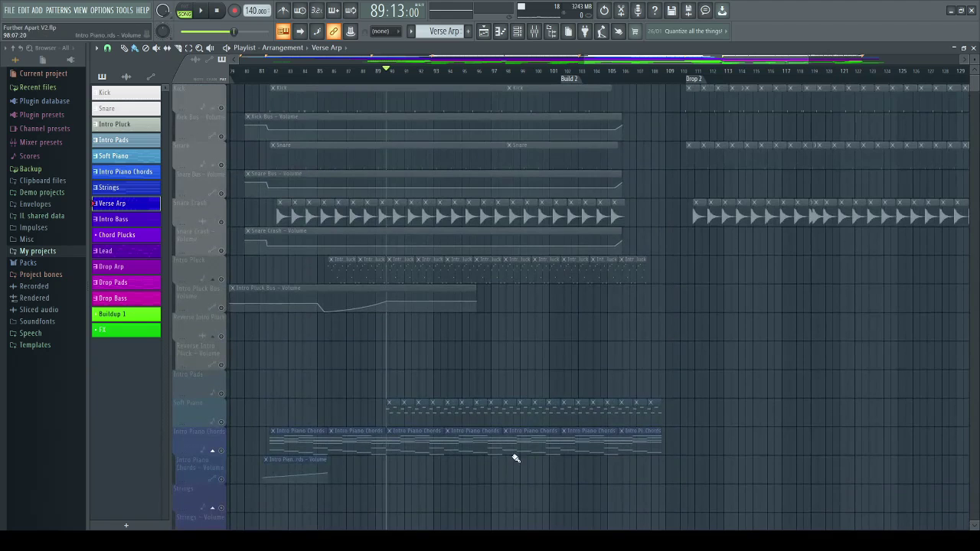
pyautogui.scroll(-13, 513, 455)
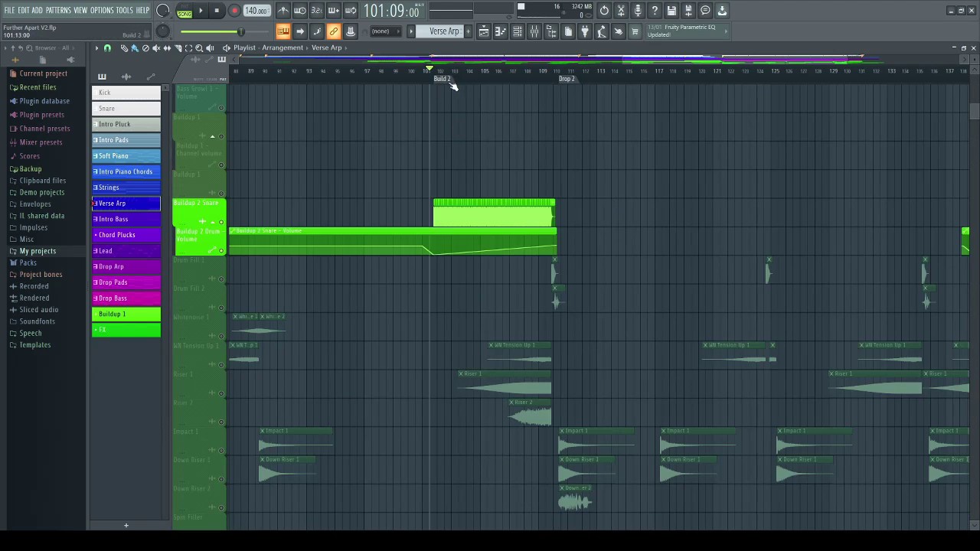
pyautogui.scroll(4, 452, 86)
pyautogui.scroll(2, 419, 234)
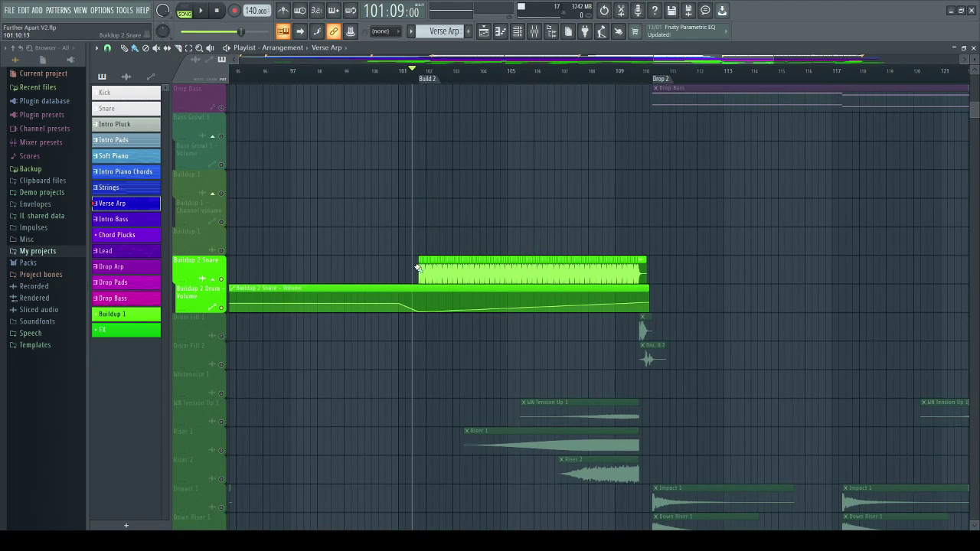
pyautogui.scroll(6, 474, 76)
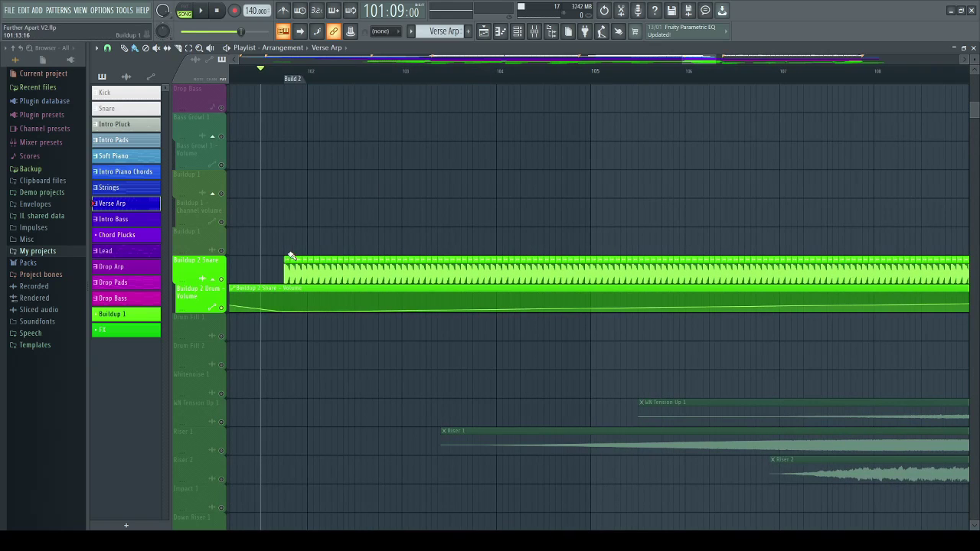
pyautogui.scroll(-6, 412, 85)
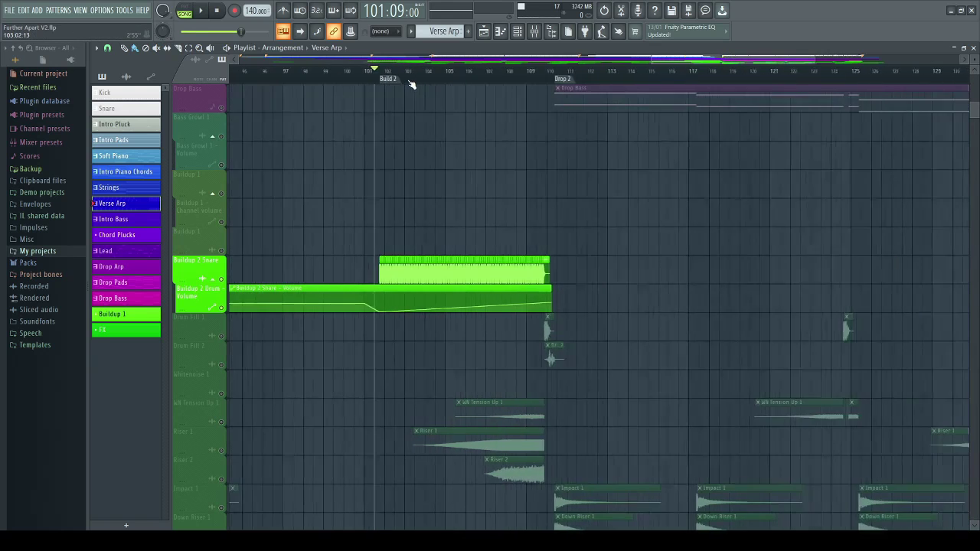
pyautogui.scroll(4, 414, 84)
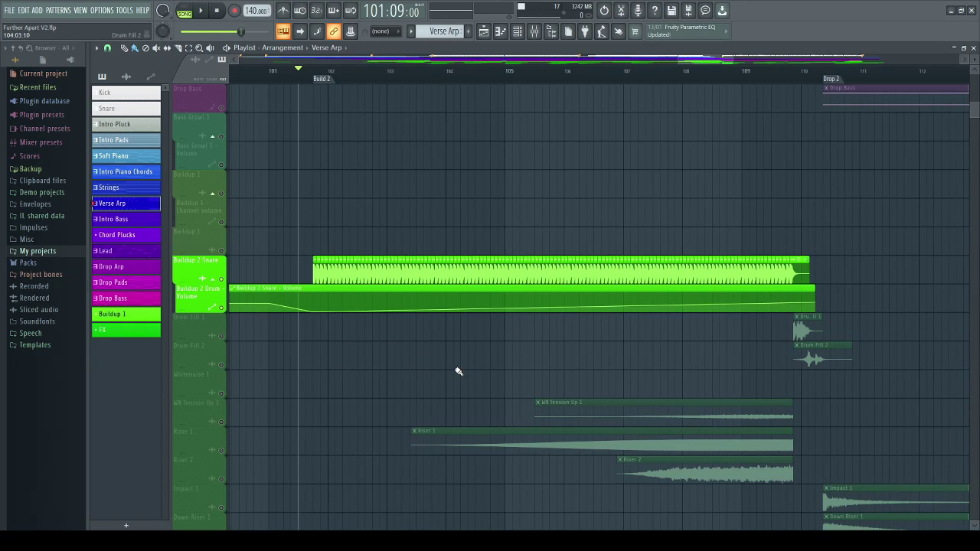
pyautogui.press('space')
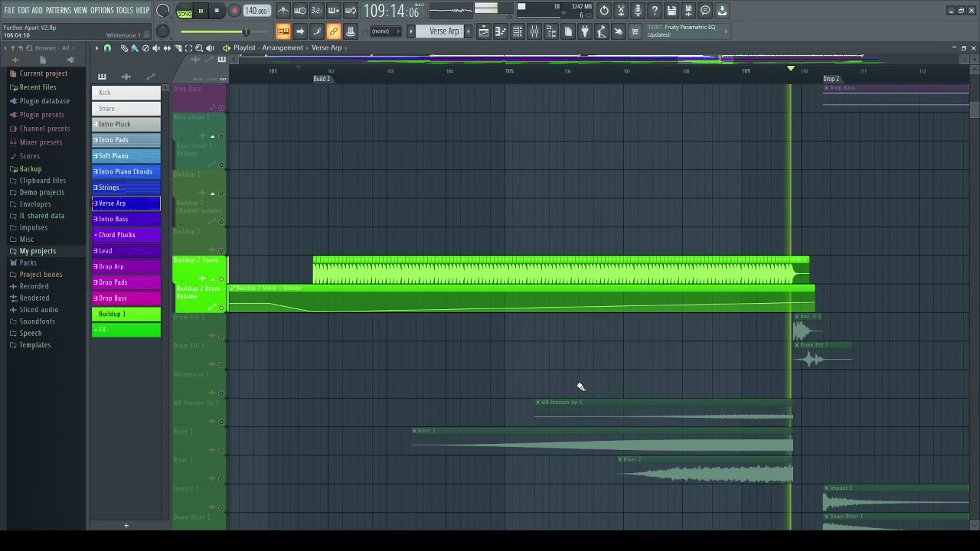
pyautogui.press('space')
# - Solo Drum Fill 1 and 2 together with Buildup 2 Snare and its volume automation, and play the fills from 109:01
pyautogui.click(224, 341)
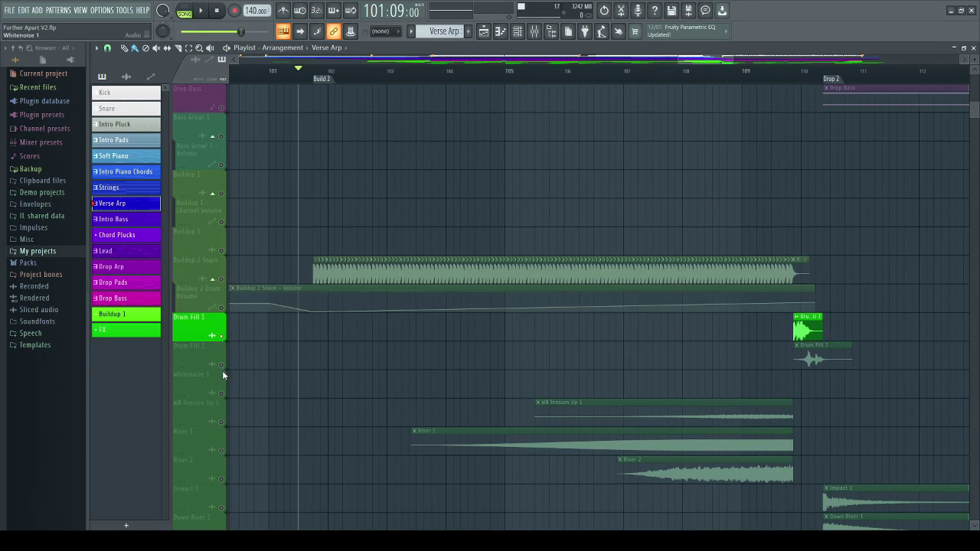
pyautogui.click(222, 279)
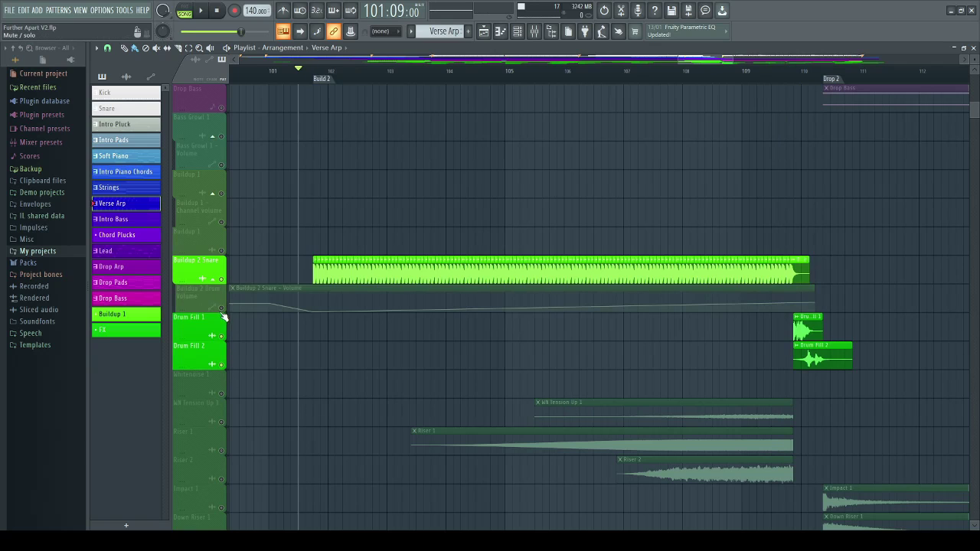
pyautogui.click(222, 309)
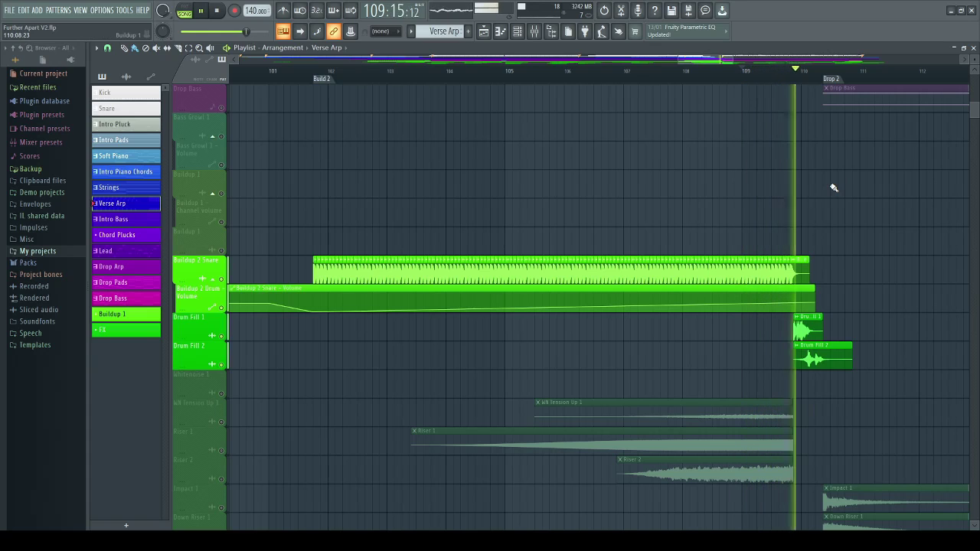
pyautogui.press('space')
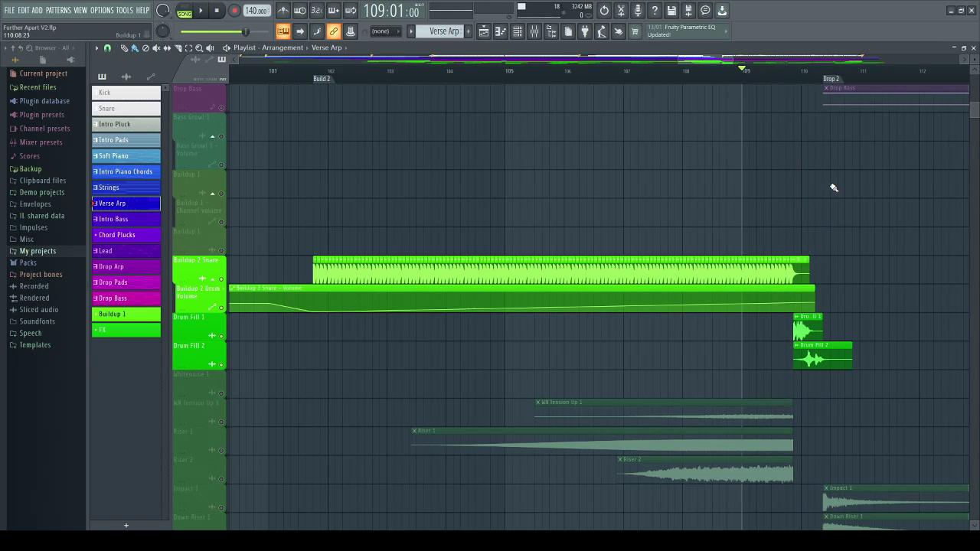
# - Enable the Whitenoise 1, WN Tension Up 1, Riser 1 and Riser 2 tracks as well, and play from 109:01
pyautogui.scroll(-5, 750, 192)
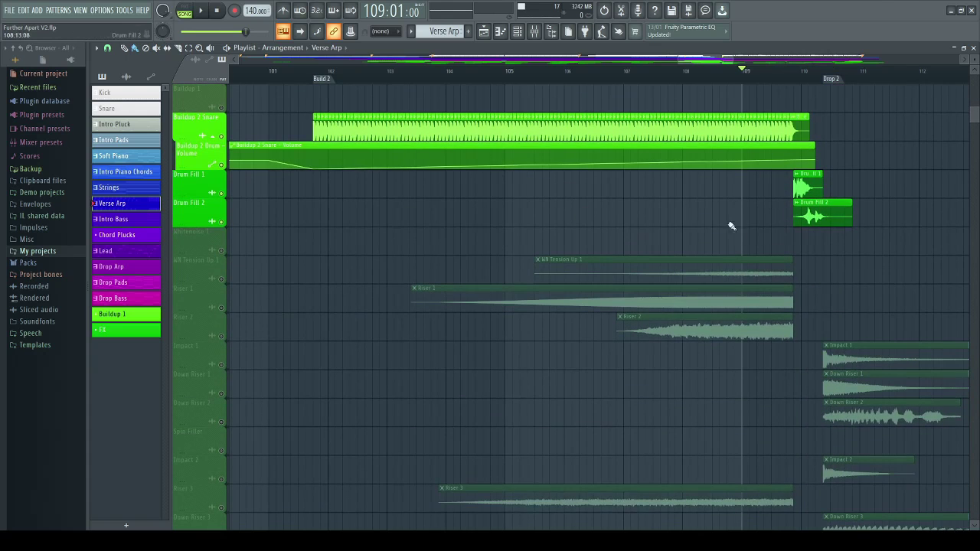
pyautogui.scroll(1, 723, 201)
pyautogui.scroll(-3, 699, 80)
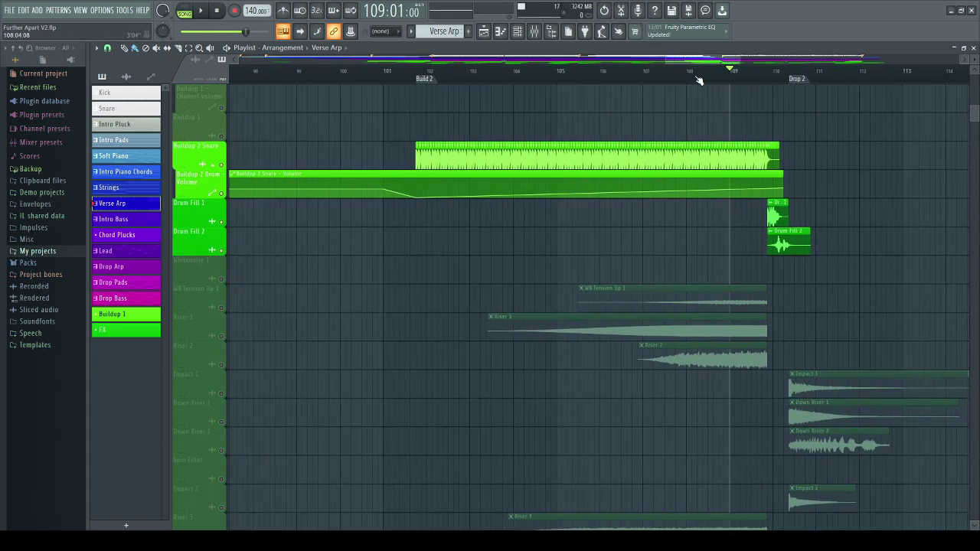
pyautogui.scroll(-3, 668, 281)
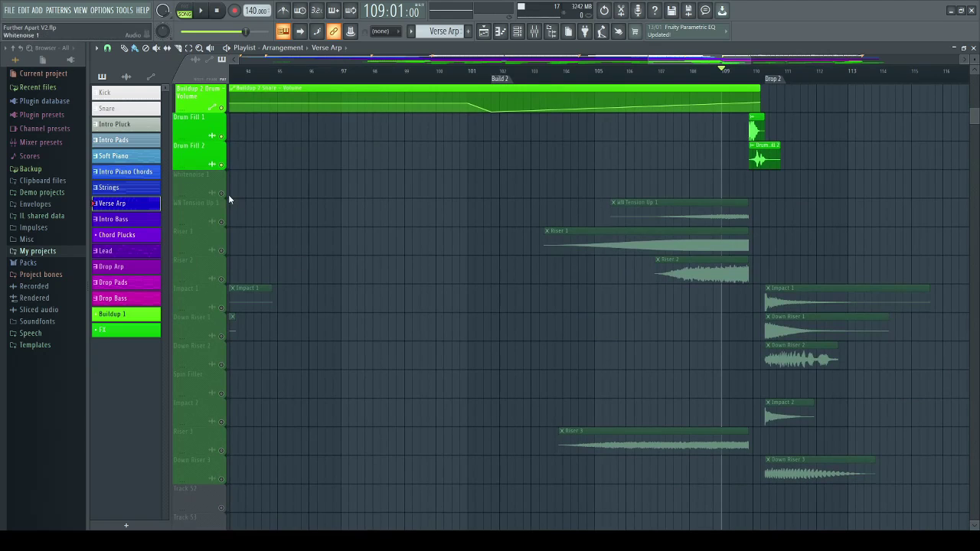
pyautogui.click(222, 223)
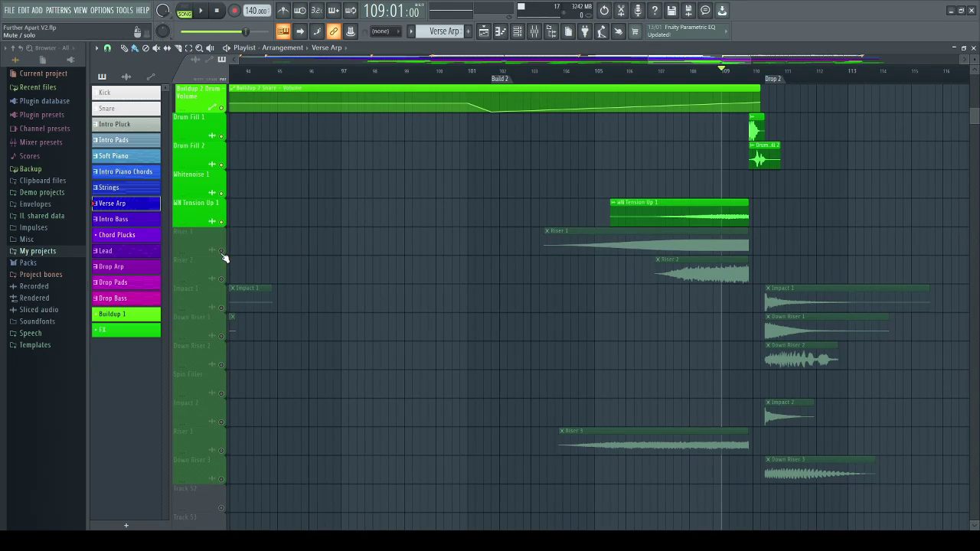
pyautogui.click(222, 251)
pyautogui.click(222, 278)
pyautogui.press('space')
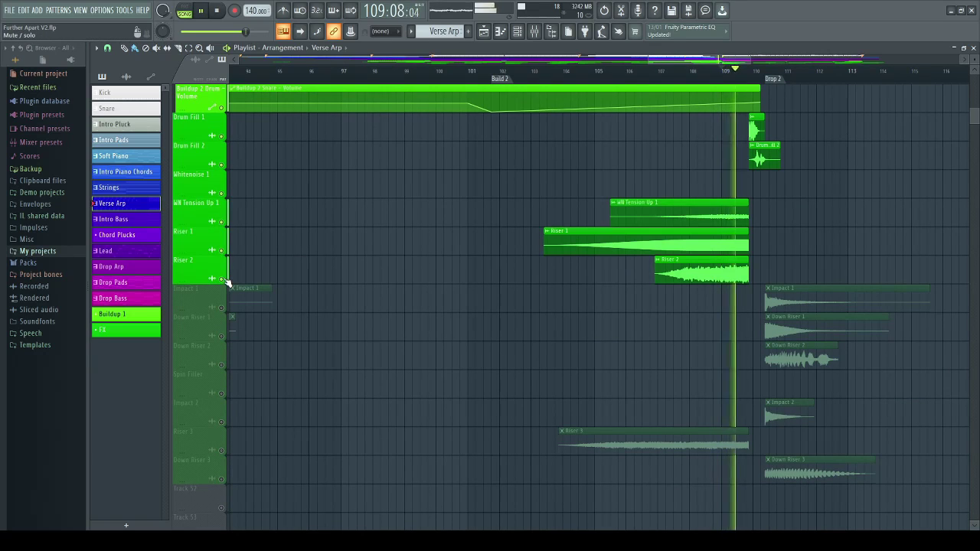
pyautogui.press('space')
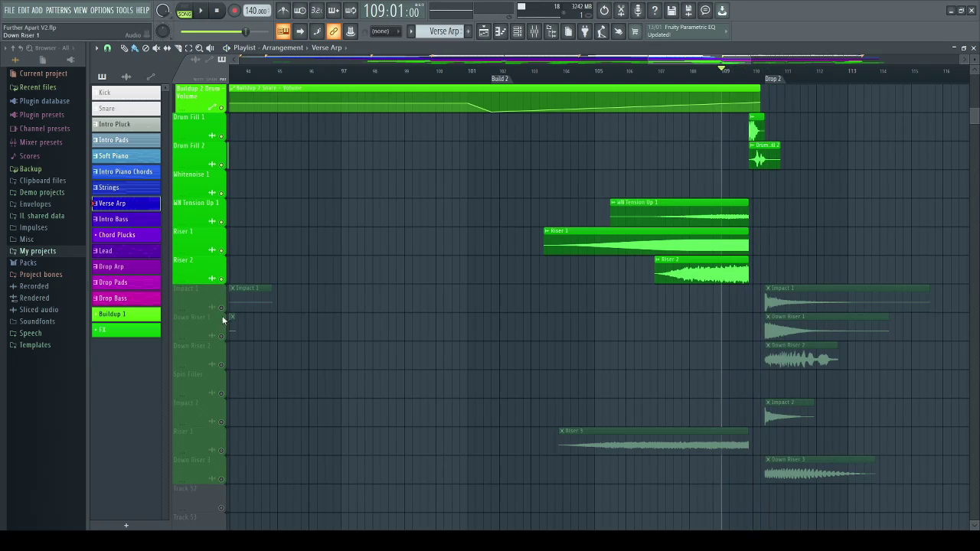
# - Enable all remaining effect tracks from Impact 1 down to Down Riser 3 and play the transition into Drop 2 from 109:01
pyautogui.click(222, 308)
pyautogui.click(222, 336)
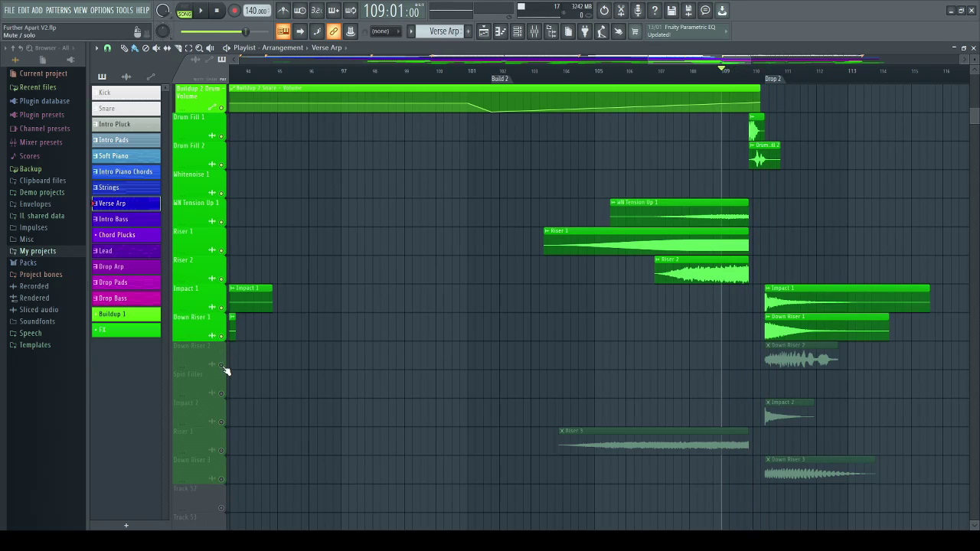
pyautogui.click(222, 366)
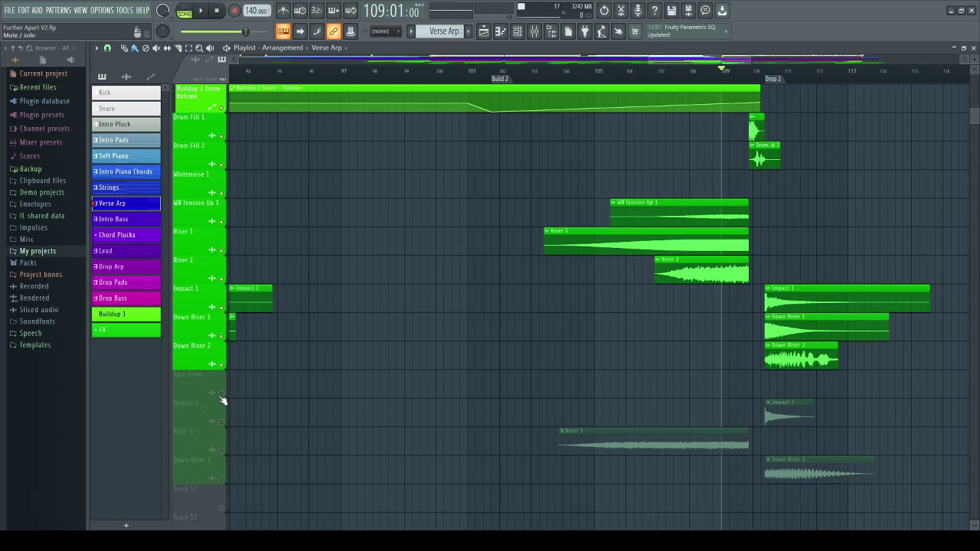
pyautogui.click(222, 451)
pyautogui.click(222, 479)
pyautogui.press('space')
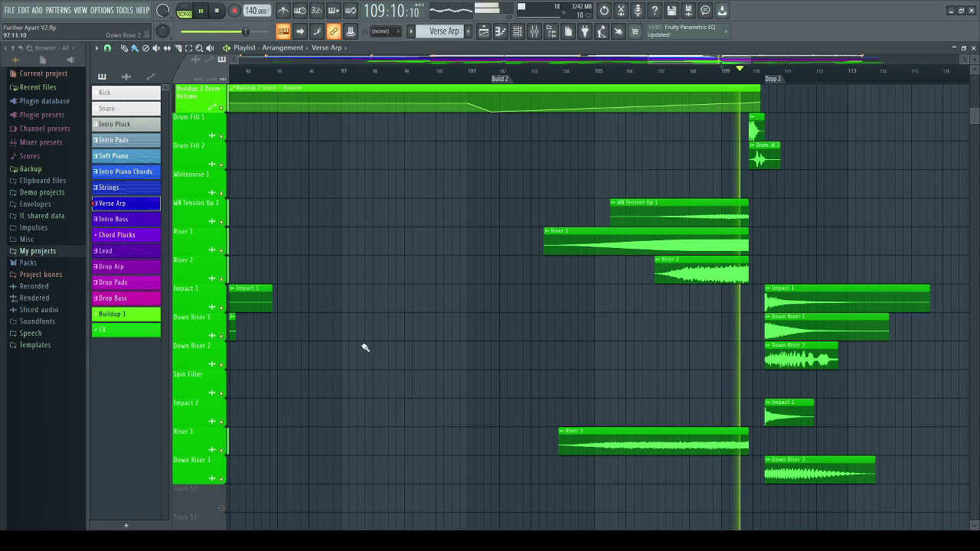
pyautogui.scroll(2, 871, 190)
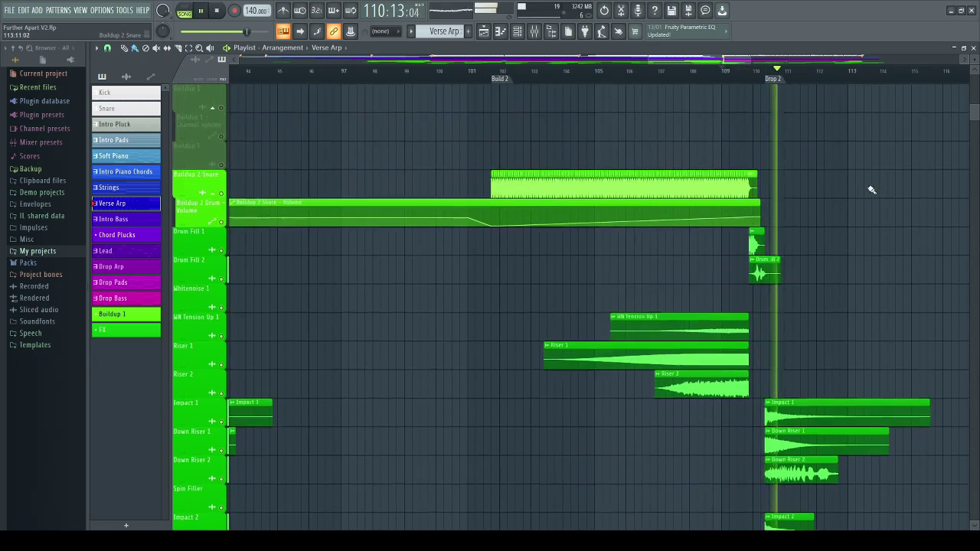
pyautogui.scroll(8, 871, 190)
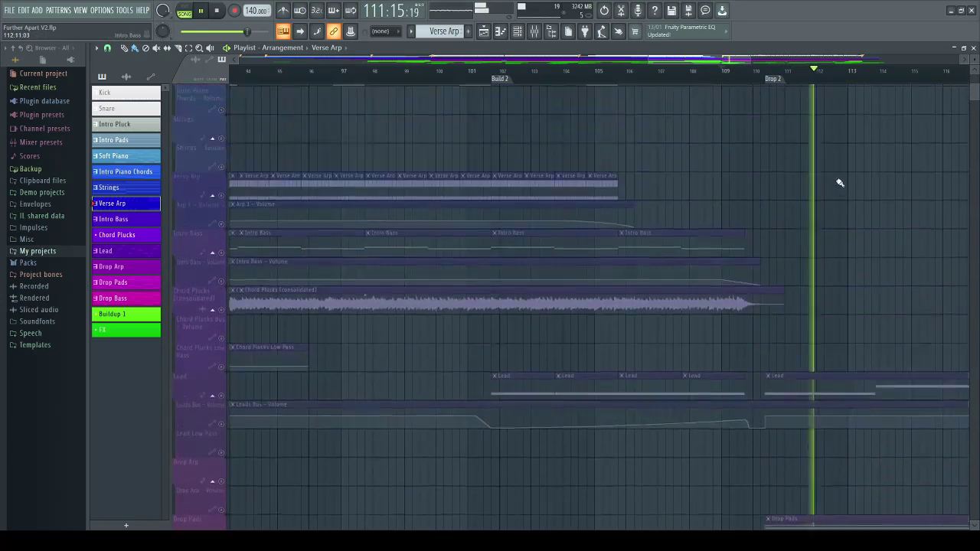
pyautogui.scroll(2, 835, 186)
pyautogui.press('space')
pyautogui.scroll(-8, 755, 215)
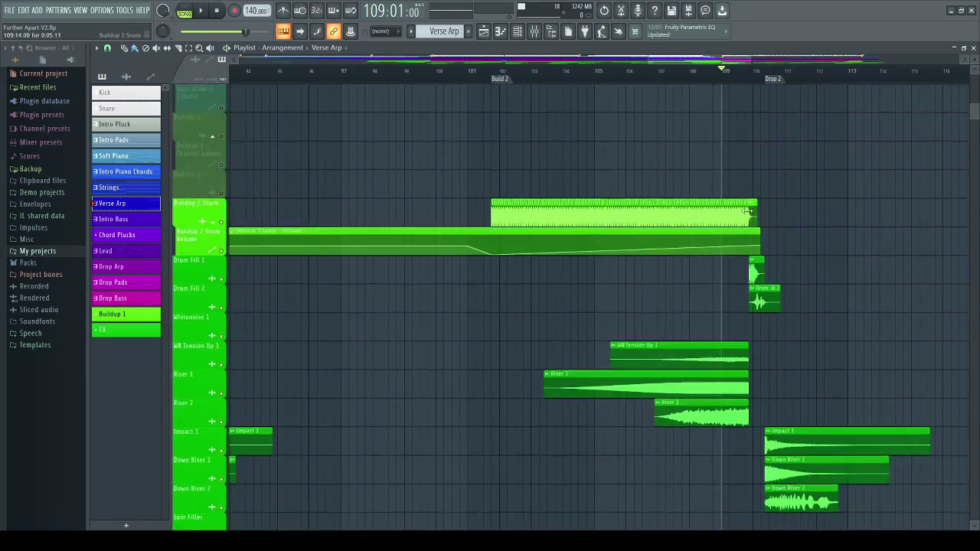
pyautogui.scroll(-2, 745, 201)
pyautogui.scroll(3, 694, 74)
pyautogui.scroll(8, 743, 163)
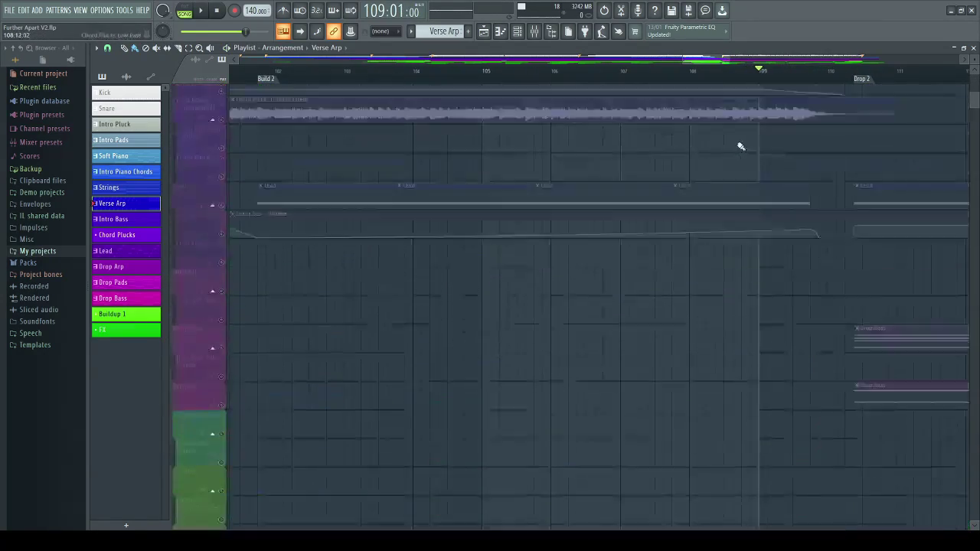
# - Re-enable all tracks, look over the Drop 2 arrangement, and play the full mix into Drop 2 from 109:01
pyautogui.scroll(4, 740, 146)
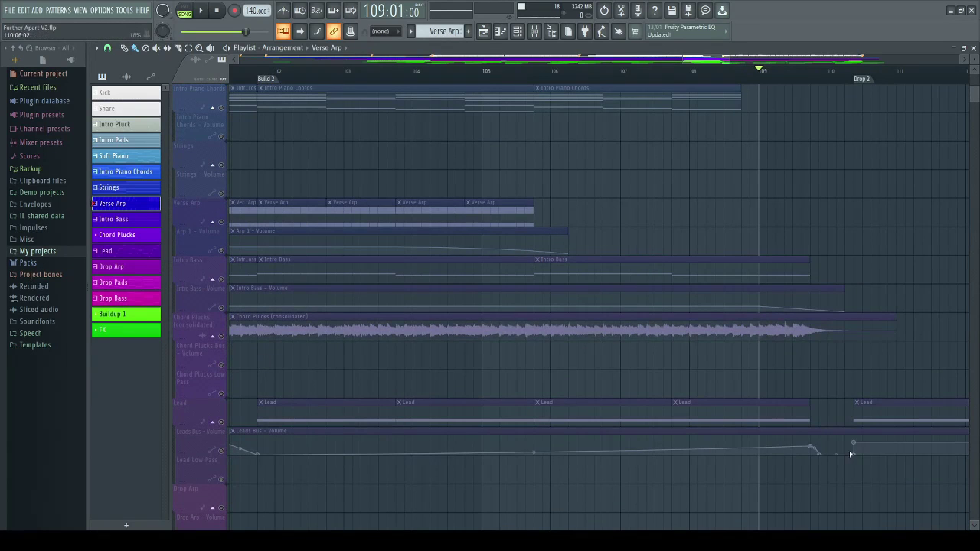
pyautogui.scroll(-4, 367, 416)
pyautogui.scroll(-3, 689, 74)
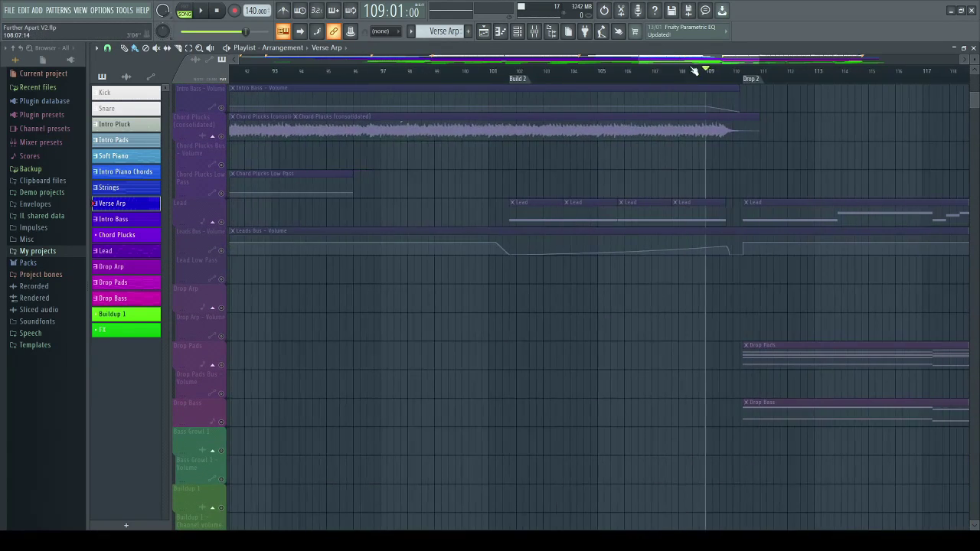
pyautogui.moveTo(709, 60); pyautogui.dragTo(855, 74)
pyautogui.scroll(1, 591, 322)
pyautogui.scroll(-2, 497, 414)
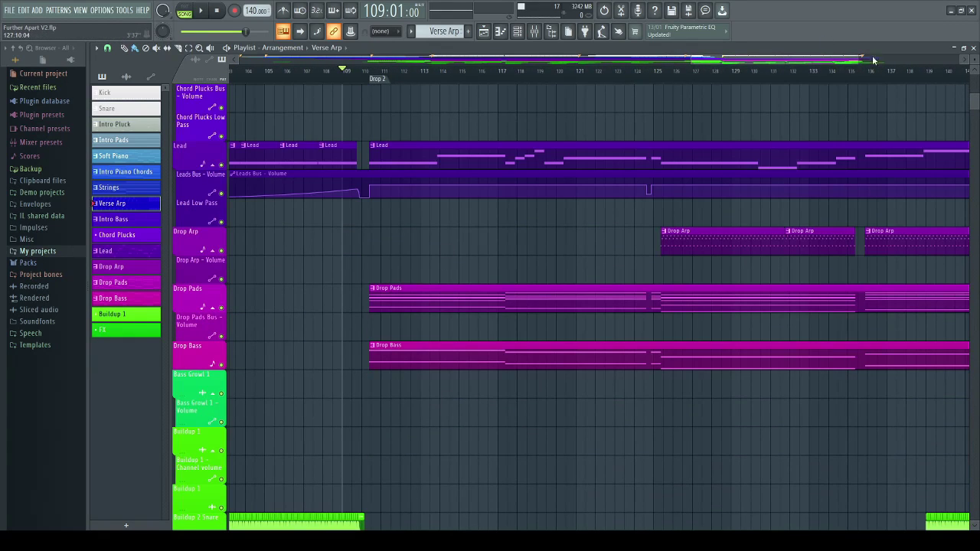
pyautogui.moveTo(856, 64); pyautogui.dragTo(891, 62)
pyautogui.scroll(-4, 620, 271)
pyautogui.scroll(5, 620, 271)
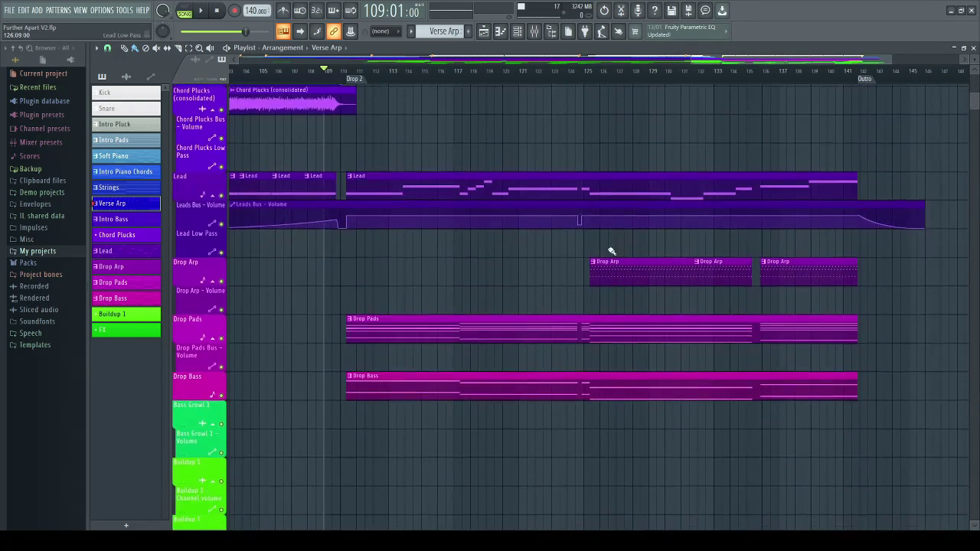
pyautogui.scroll(-1, 352, 186)
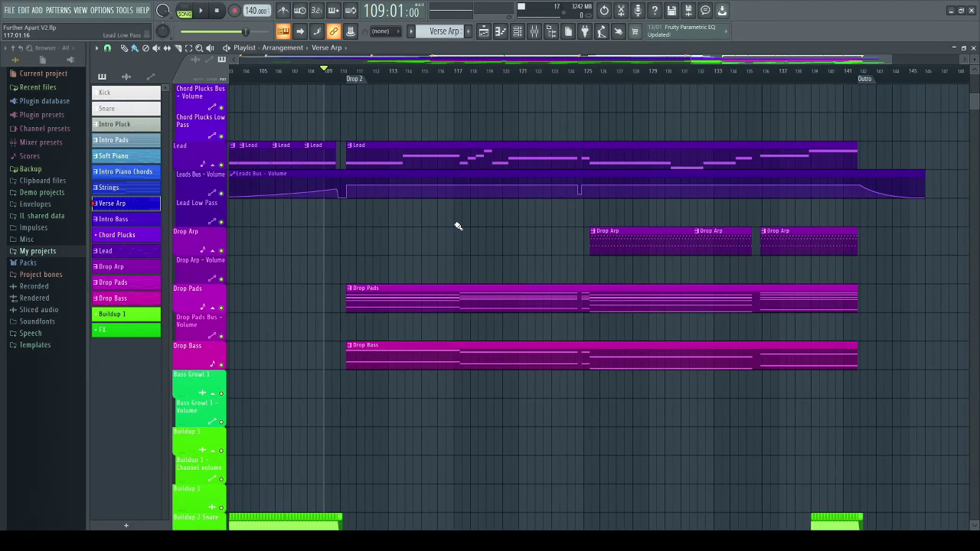
pyautogui.press('space')
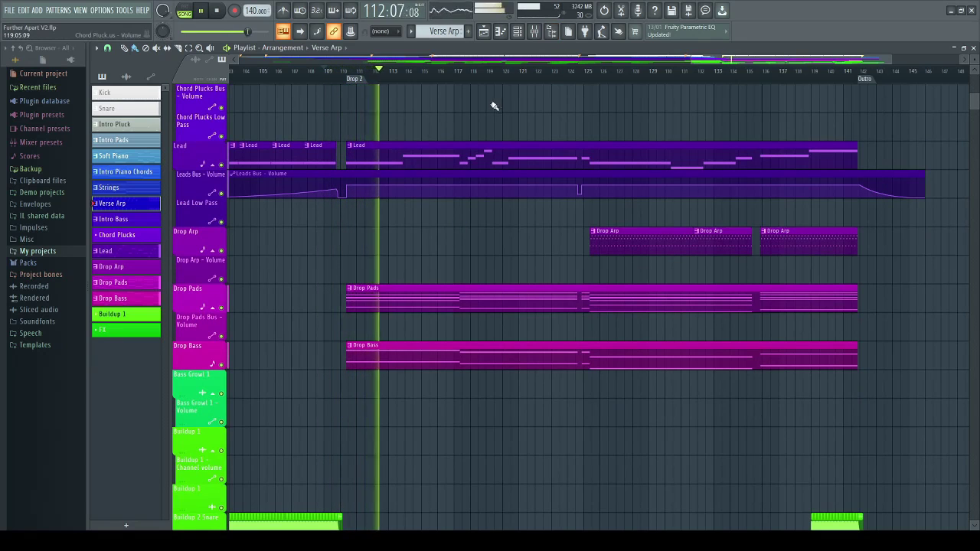
pyautogui.press('space')
# - Review the Drop 2 tracks from Kick down, then solo Lead together with its Leads Bus - Volume and Lead Low Pass automation
pyautogui.scroll(3, 479, 160)
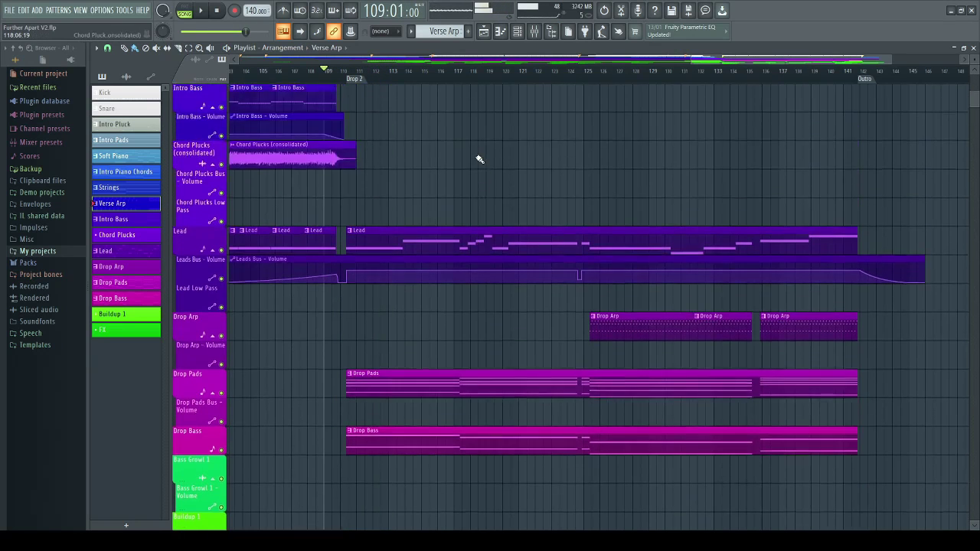
pyautogui.scroll(8, 479, 159)
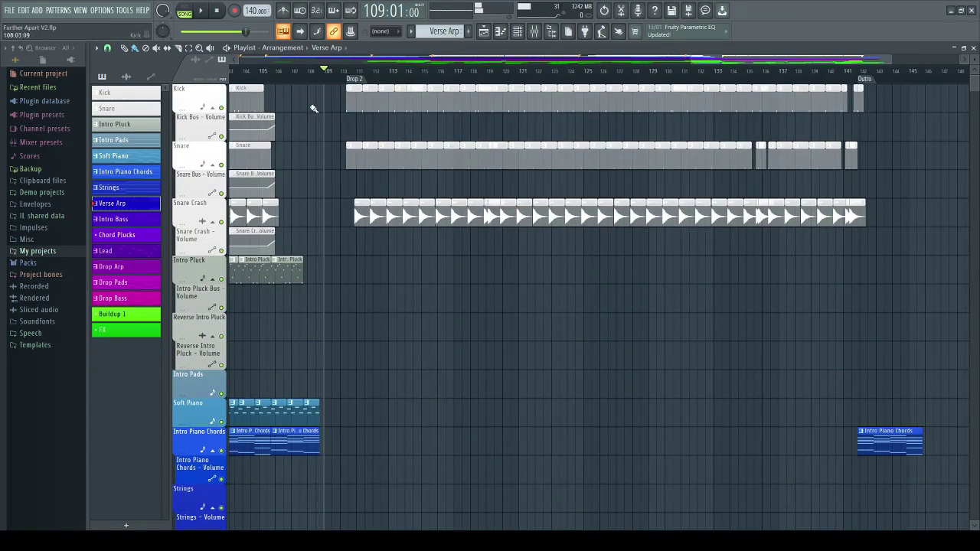
pyautogui.scroll(-12, 772, 124)
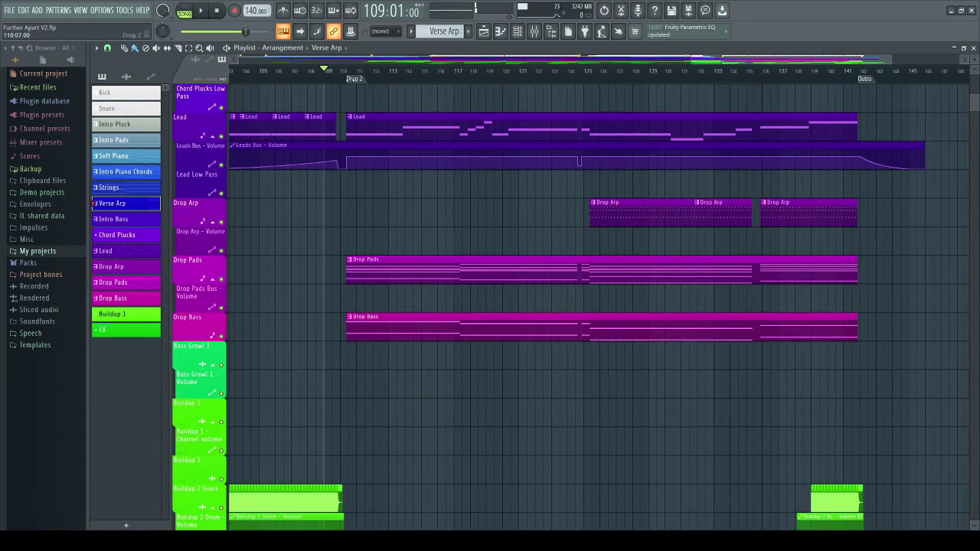
pyautogui.scroll(4, 349, 78)
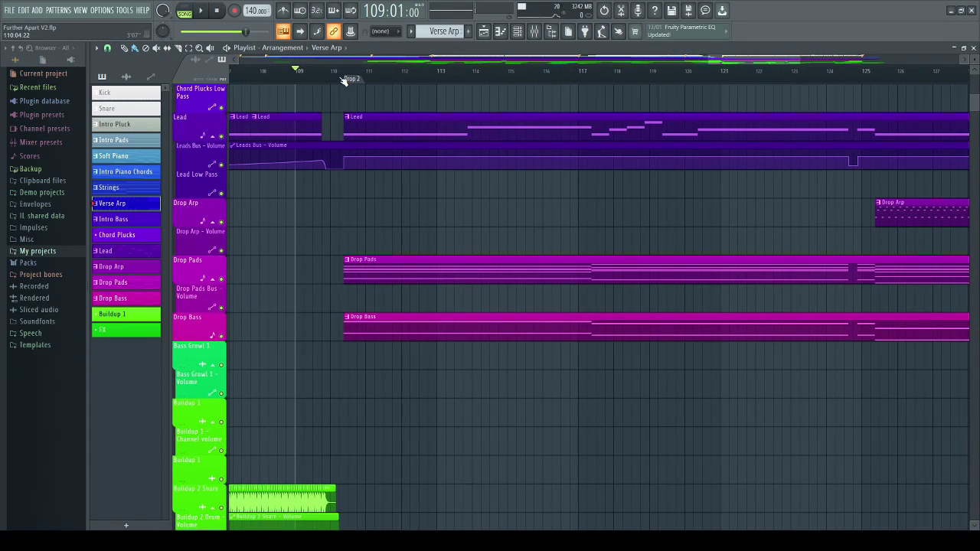
pyautogui.rightClick(221, 135)
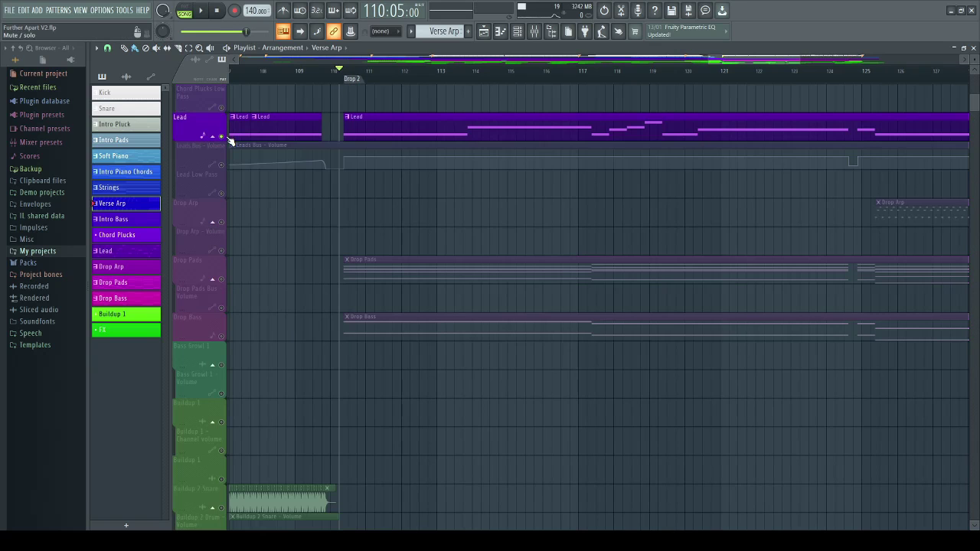
pyautogui.click(221, 165)
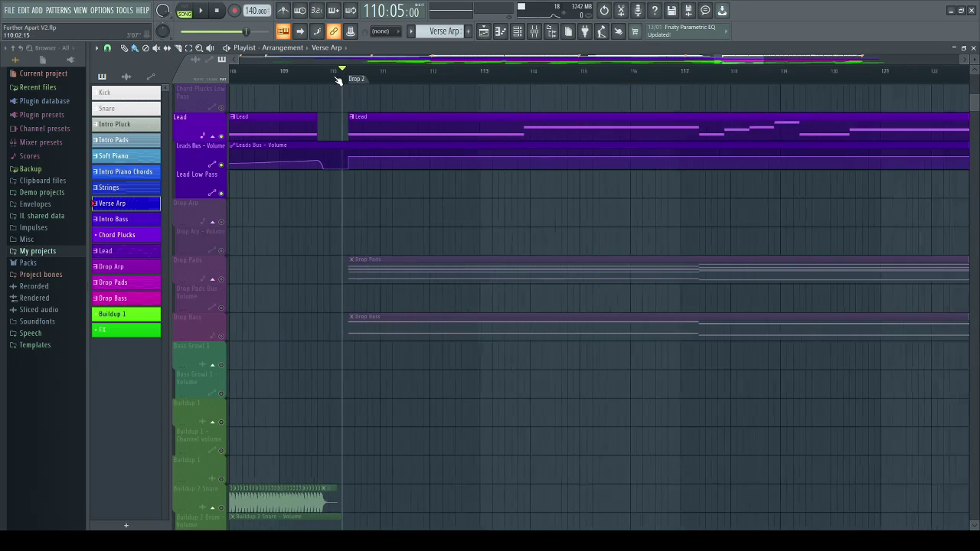
# - Play the first half of the soloed Drop 2 lead melody, including the part around bar 117
pyautogui.scroll(5, 339, 77)
pyautogui.moveTo(749, 57); pyautogui.dragTo(881, 67)
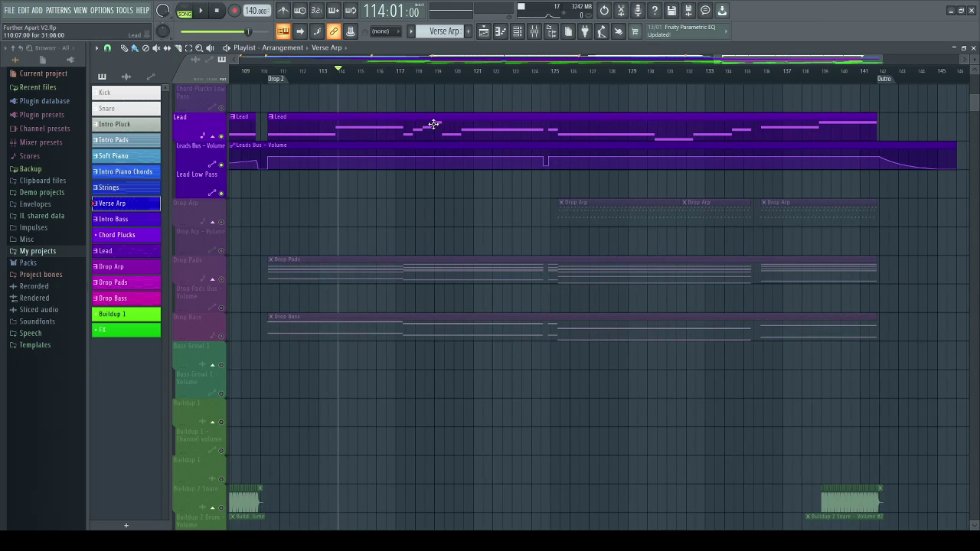
pyautogui.click(403, 75)
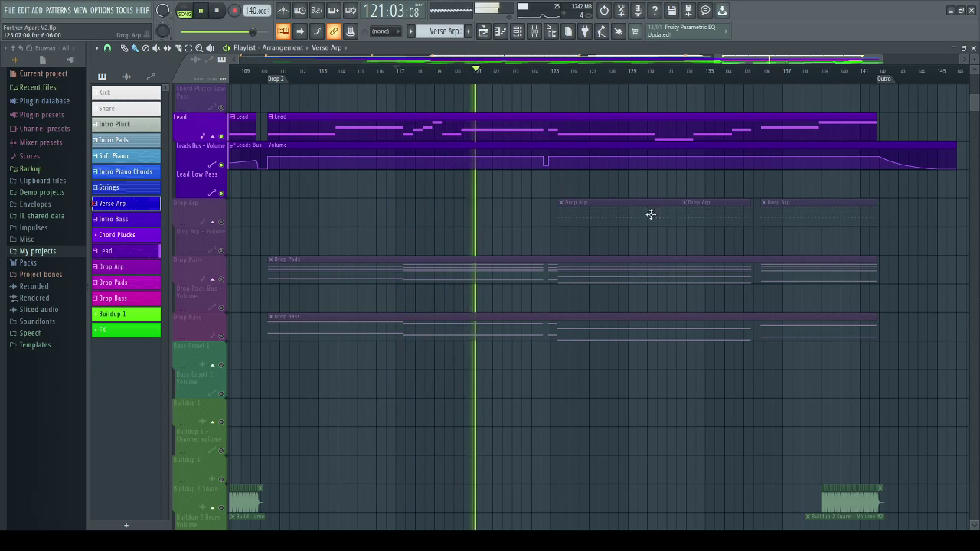
pyautogui.press('space')
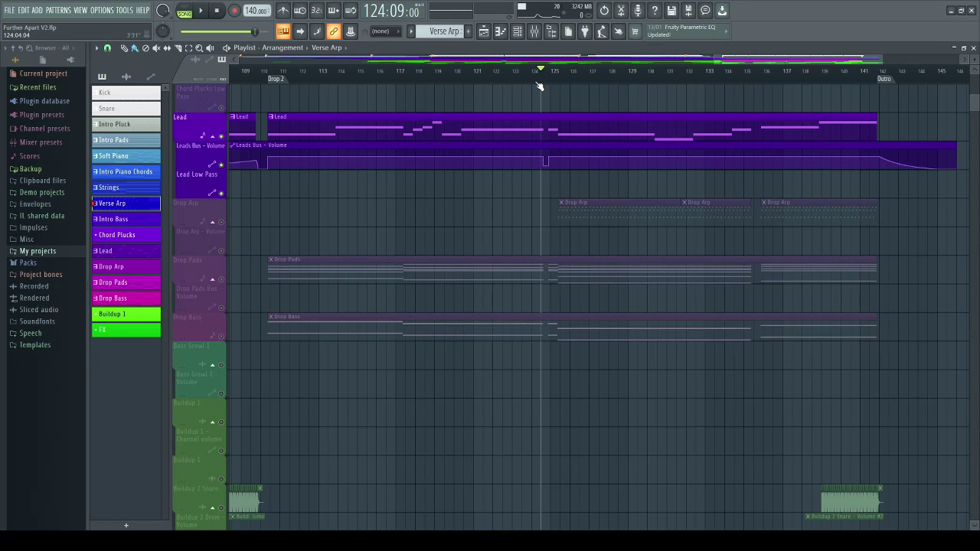
# - Play the second half of the Drop 2 lead melody from 124:09, then its last notes from 138:09
pyautogui.press('space')
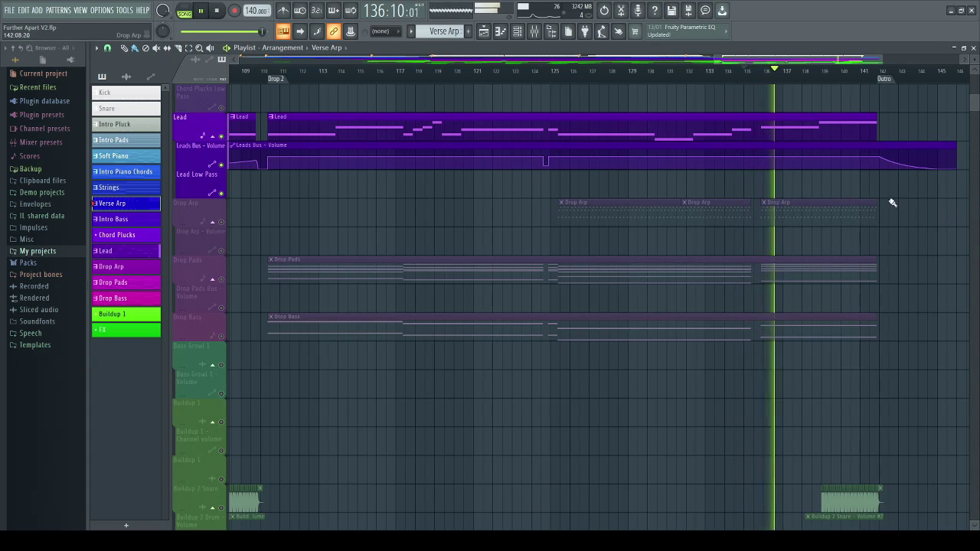
pyautogui.click(813, 71)
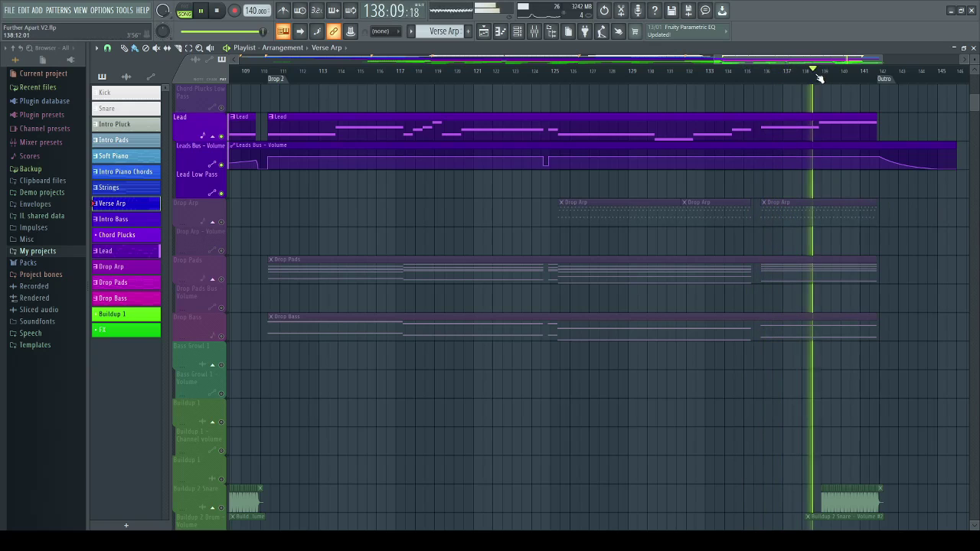
pyautogui.press('space')
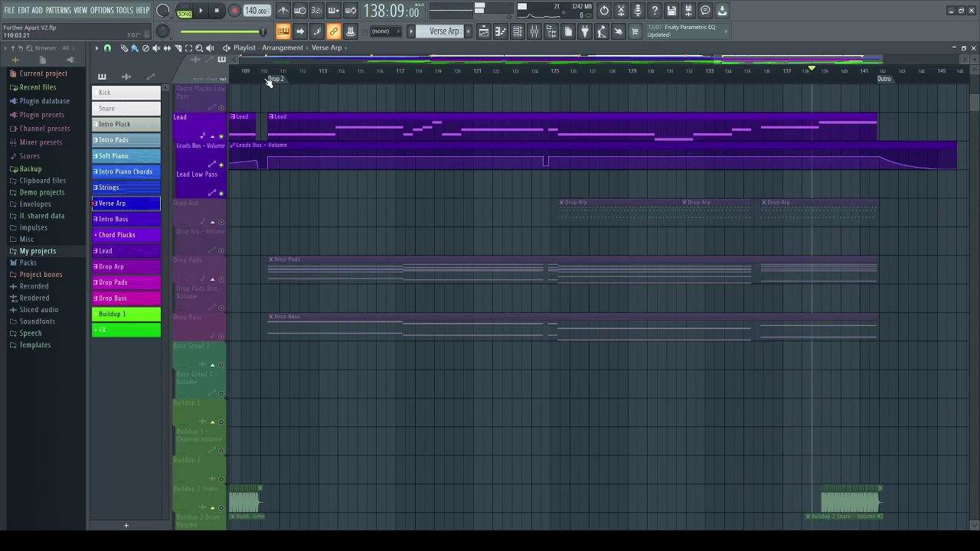
# - Solo Drop Pads together with its Drop Pads Bus - Volume automation, with the playback position at 110:01
pyautogui.scroll(-3, 387, 209)
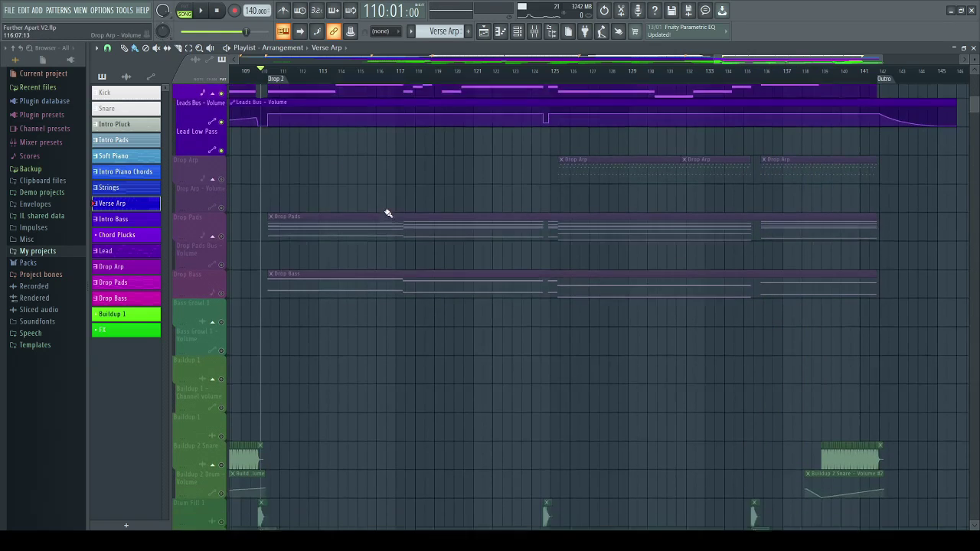
pyautogui.scroll(3, 298, 116)
pyautogui.scroll(-3, 218, 166)
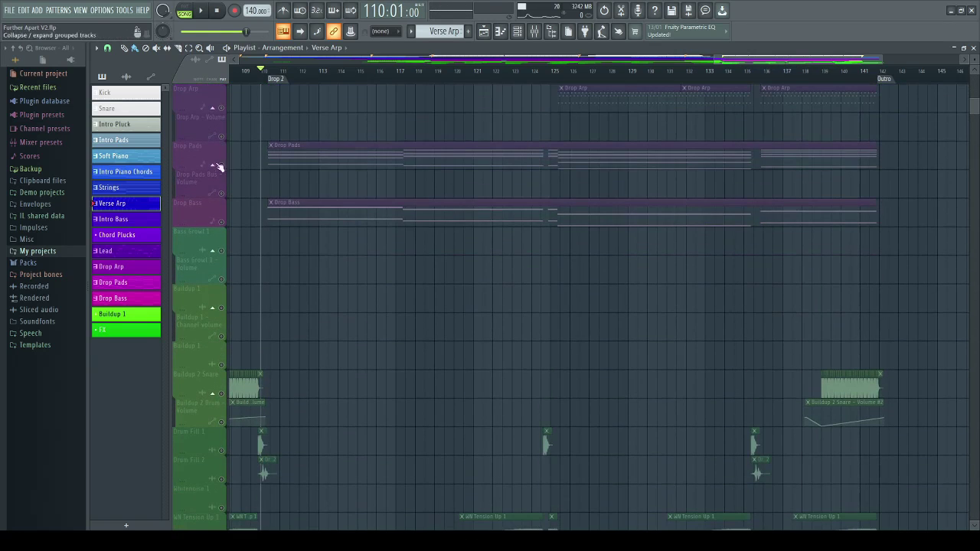
pyautogui.click(222, 166)
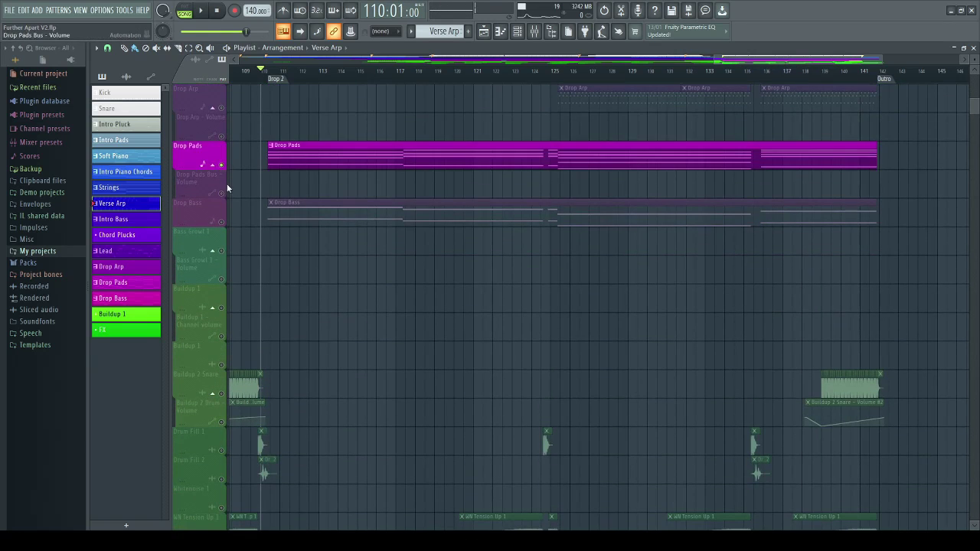
pyautogui.scroll(2, 281, 85)
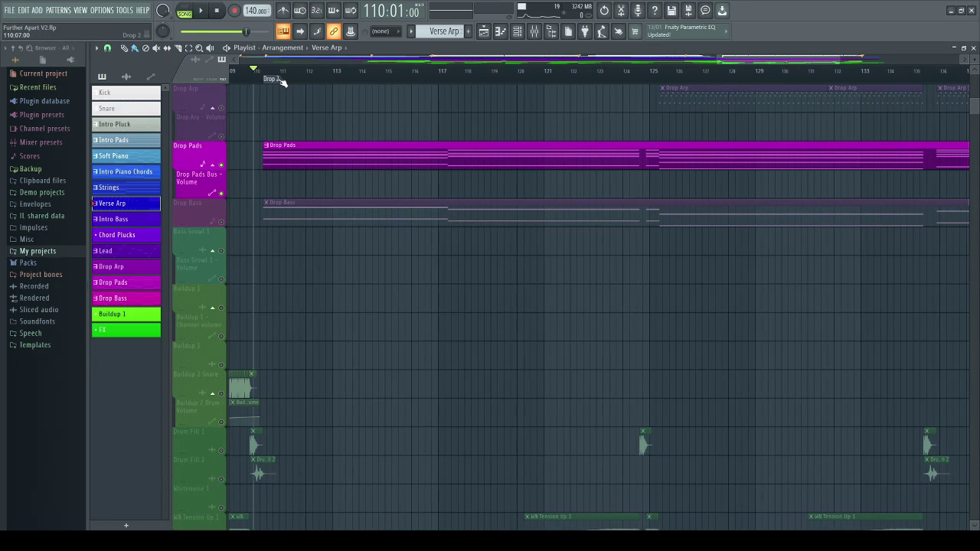
pyautogui.scroll(1, 334, 222)
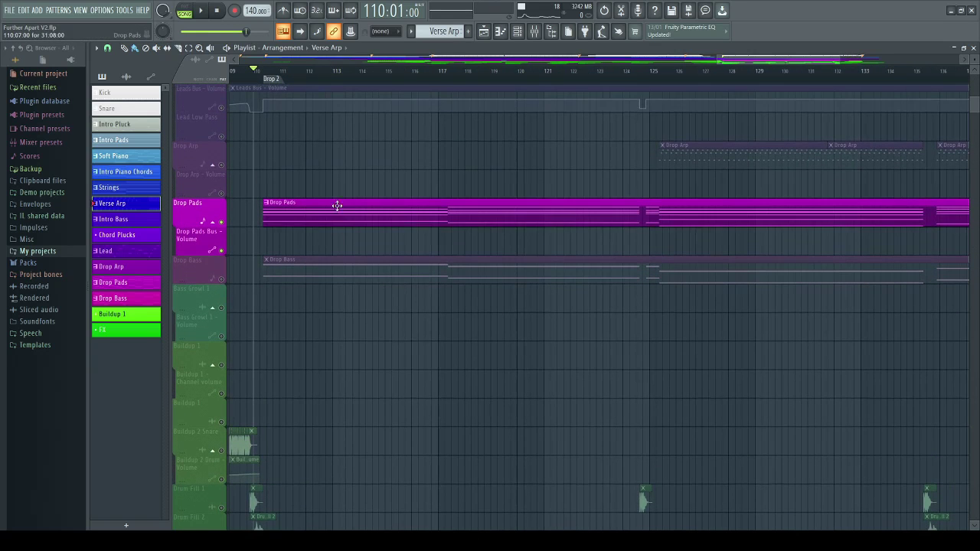
# - Compare the Drop Pads clip with the lead and arp clips up to the Outro, and play the pads from 110:01
pyautogui.moveTo(842, 58); pyautogui.dragTo(884, 59)
pyautogui.scroll(1, 404, 163)
pyautogui.scroll(1, 382, 159)
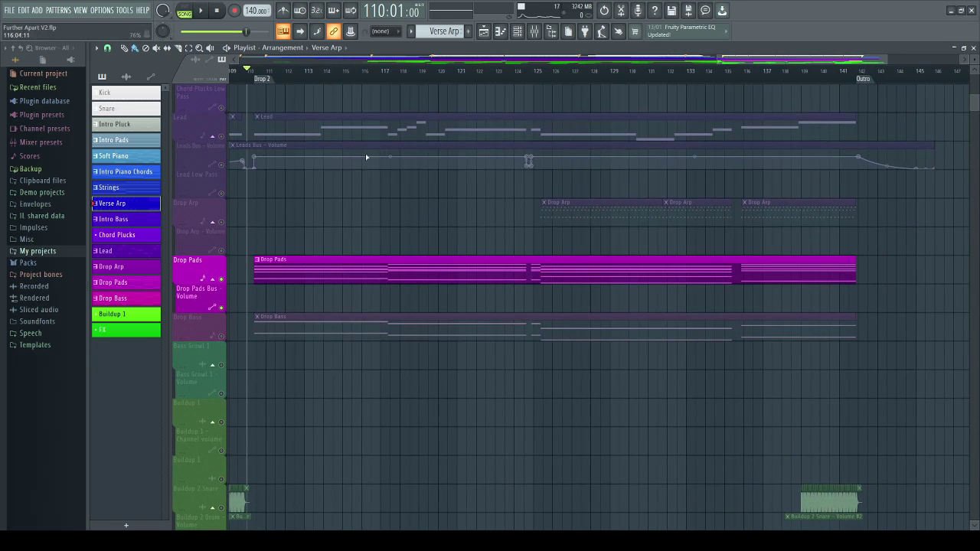
pyautogui.scroll(-1, 503, 284)
pyautogui.scroll(2, 505, 256)
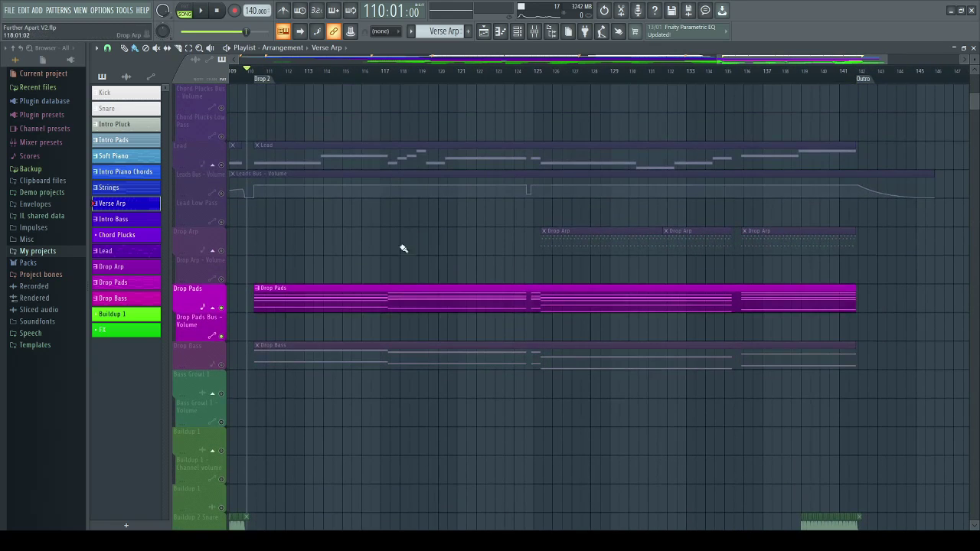
pyautogui.scroll(-2, 394, 257)
pyautogui.press('space')
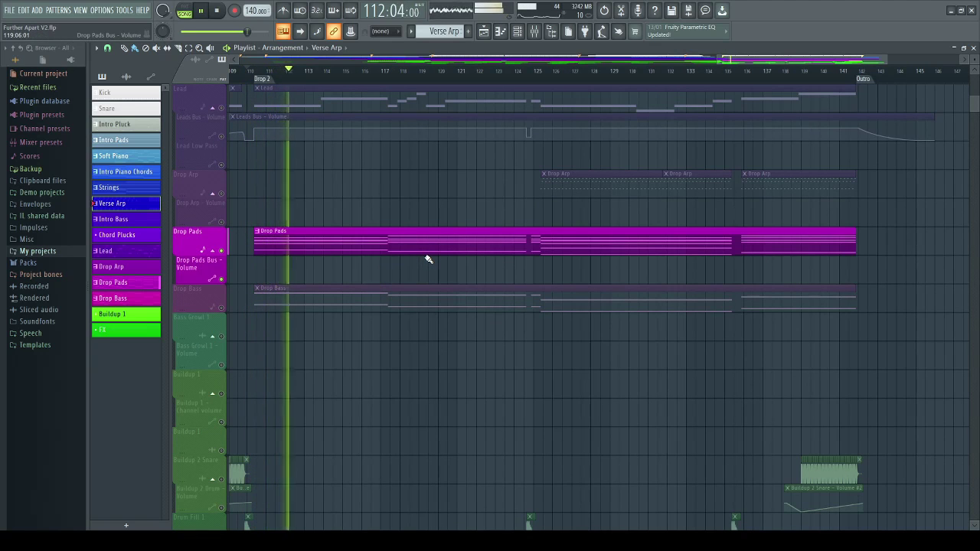
pyautogui.press('space')
# - Solo Drop Bass and play it from 110:01
pyautogui.scroll(-2, 368, 306)
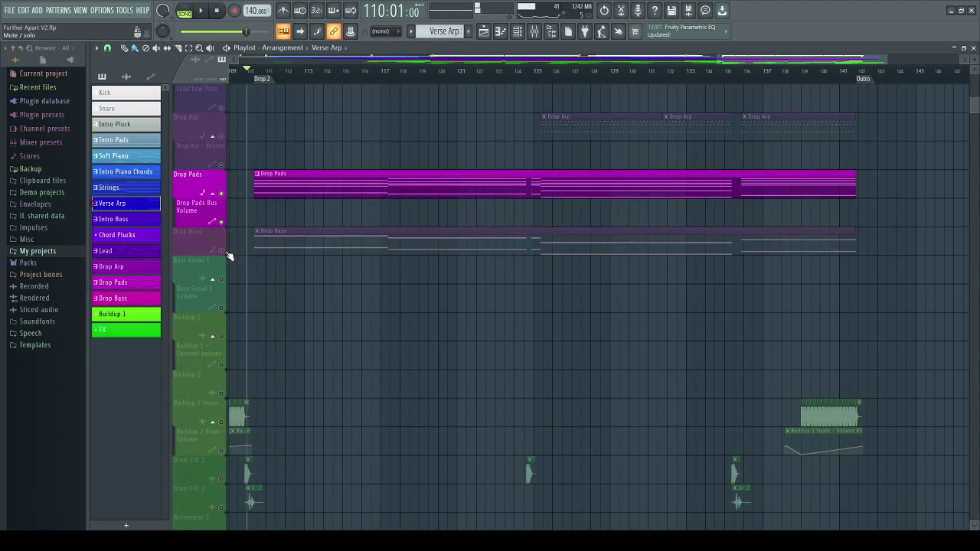
pyautogui.rightClick(223, 252)
pyautogui.press('space')
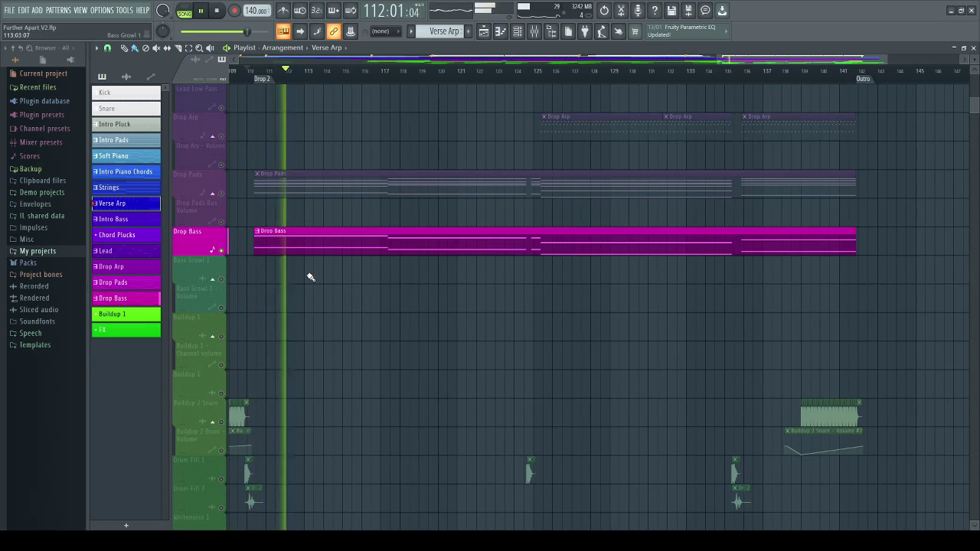
pyautogui.press('space')
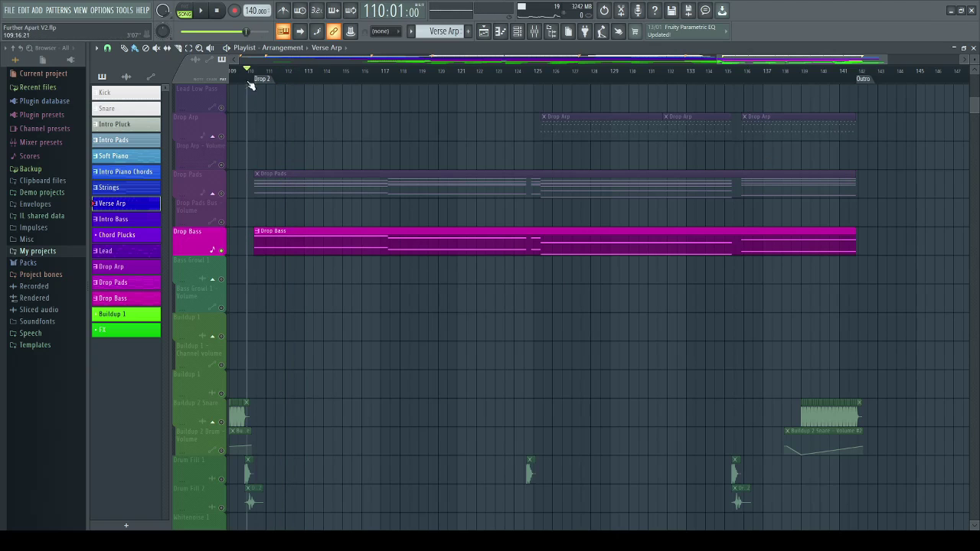
# - Enable Kick, Snare and Snare Crash with their volume automation alongside Drop Bass, and play them from 110:01
pyautogui.scroll(-4, 359, 383)
pyautogui.scroll(1, 352, 378)
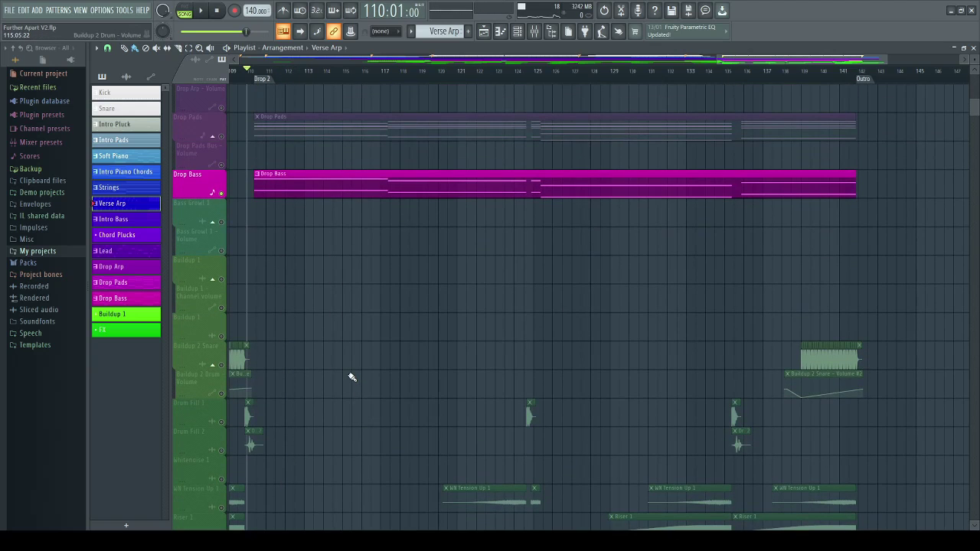
pyautogui.scroll(15, 342, 364)
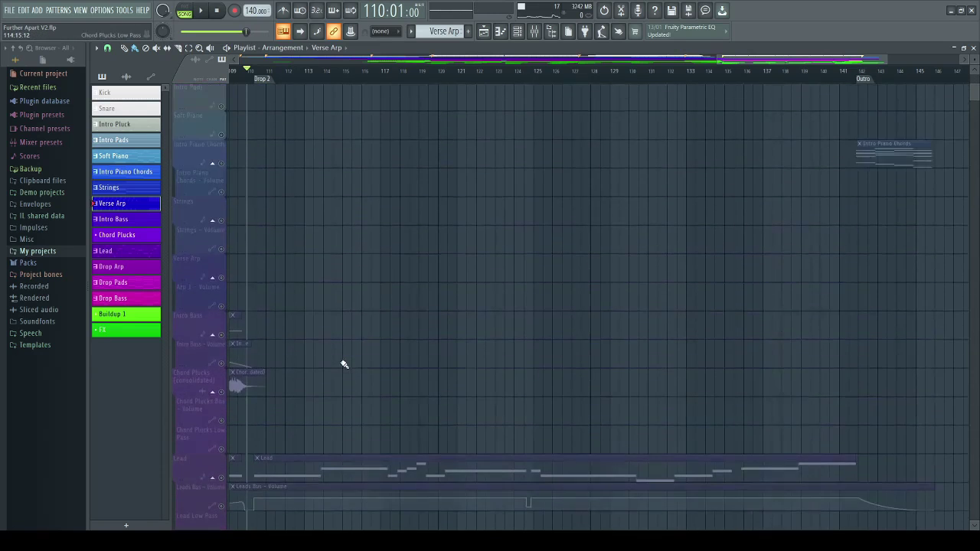
pyautogui.click(222, 108)
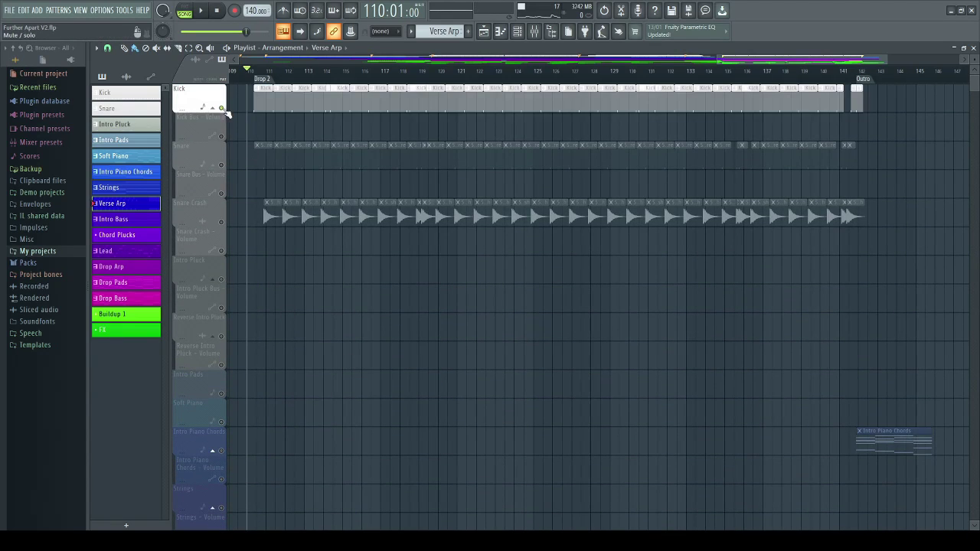
pyautogui.click(222, 137)
pyautogui.click(221, 164)
pyautogui.click(222, 192)
pyautogui.click(221, 222)
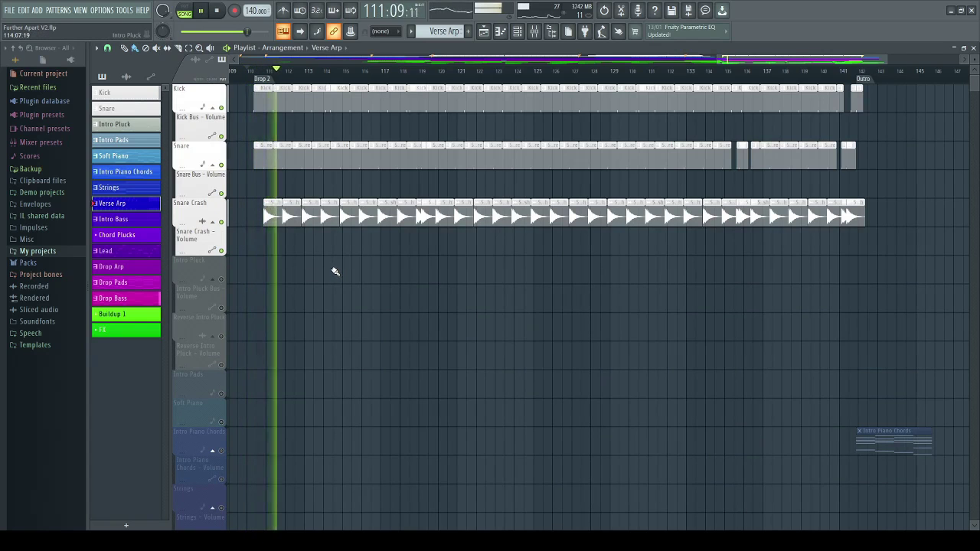
pyautogui.scroll(-15, 329, 270)
pyautogui.scroll(1, 257, 242)
pyautogui.press('space')
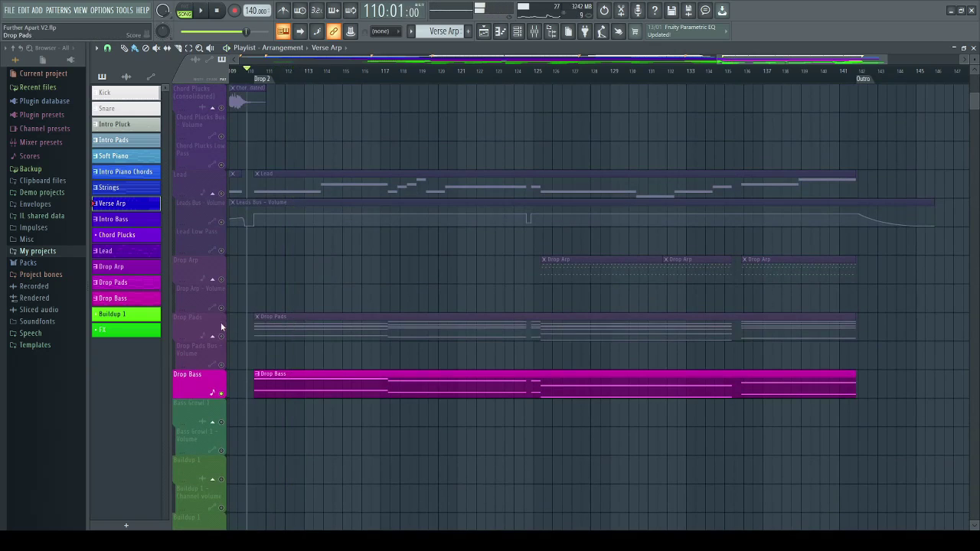
# - Enable Drop Pads, Lead, their volume automation and Lead Low Pass alongside Drop Bass and the drums, and play them from 110:01
pyautogui.click(222, 336)
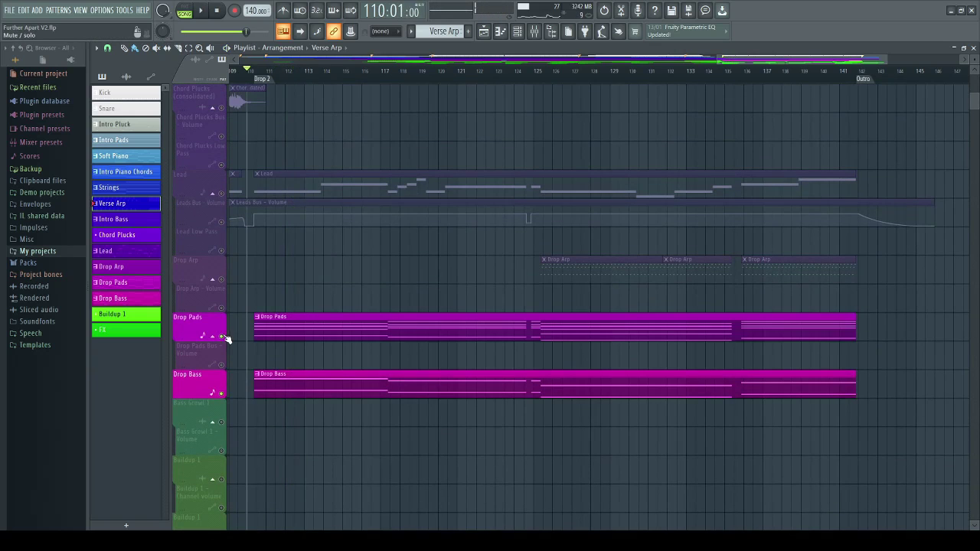
pyautogui.click(222, 194)
pyautogui.click(221, 222)
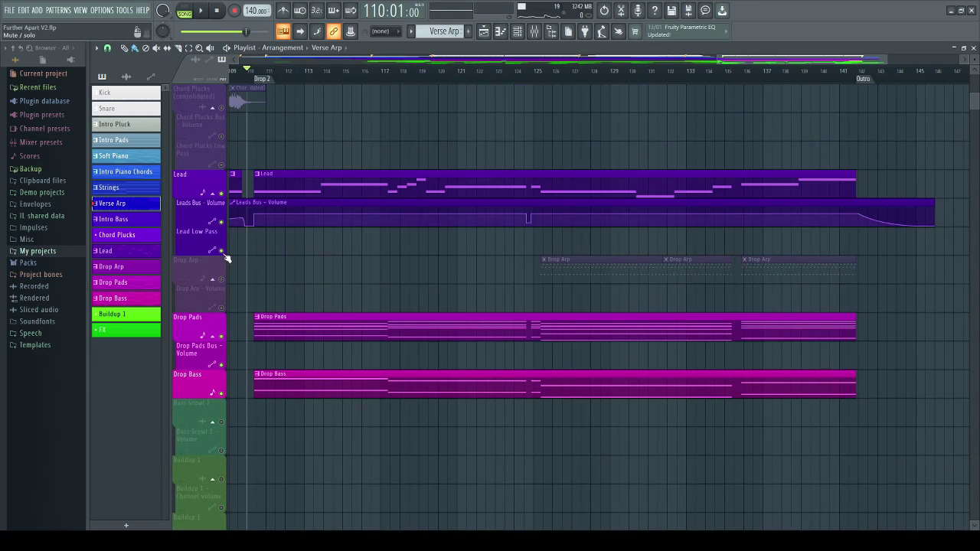
pyautogui.scroll(14, 291, 263)
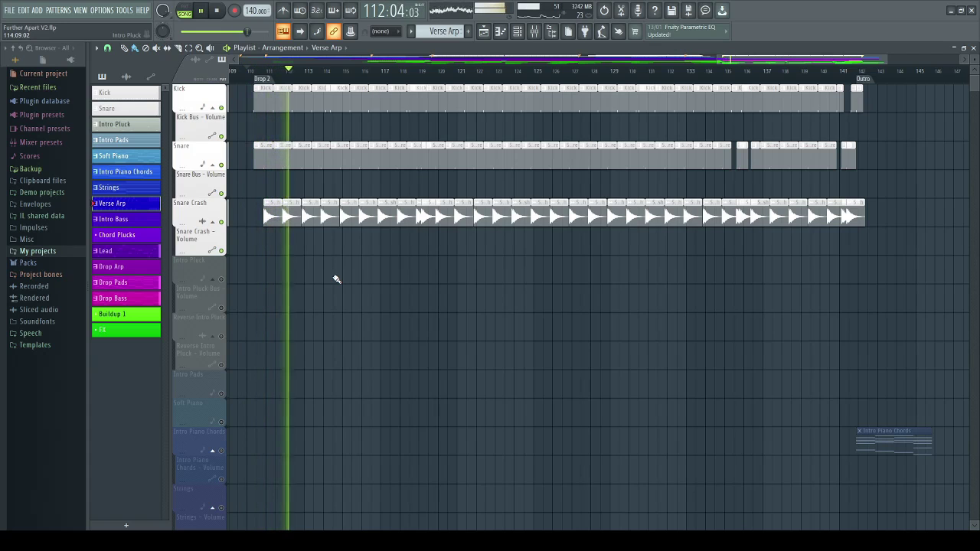
pyautogui.press('space')
# - Compare the Drop 2 lead, pads and bass clips with the Kick, Snare and Snare Crash patterns
pyautogui.scroll(-10, 328, 284)
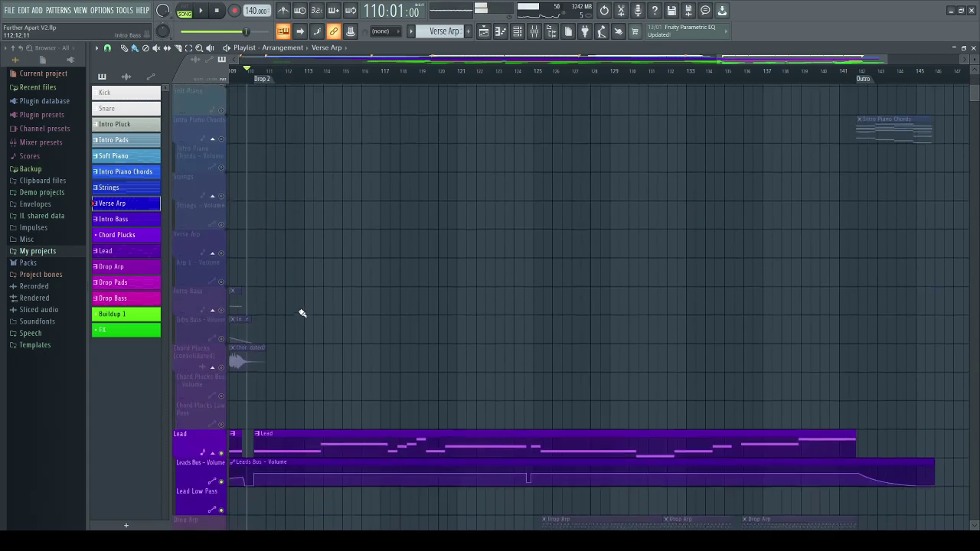
pyautogui.scroll(-5, 507, 262)
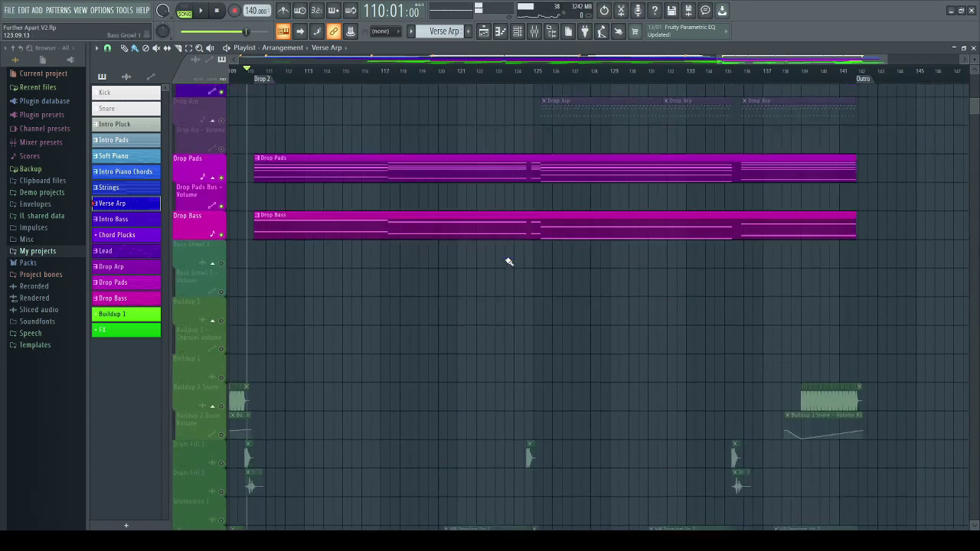
pyautogui.scroll(5, 459, 275)
pyautogui.scroll(15, 306, 276)
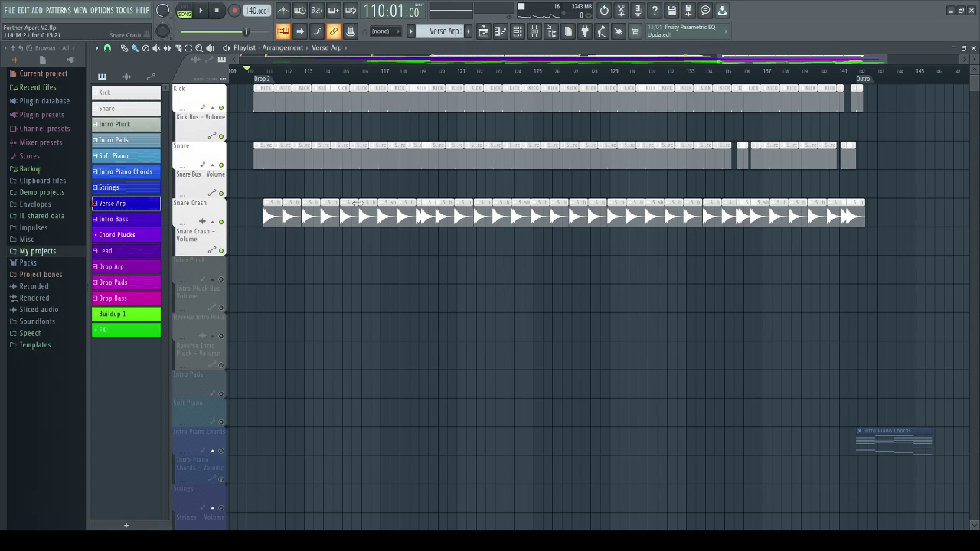
pyautogui.scroll(-10, 602, 245)
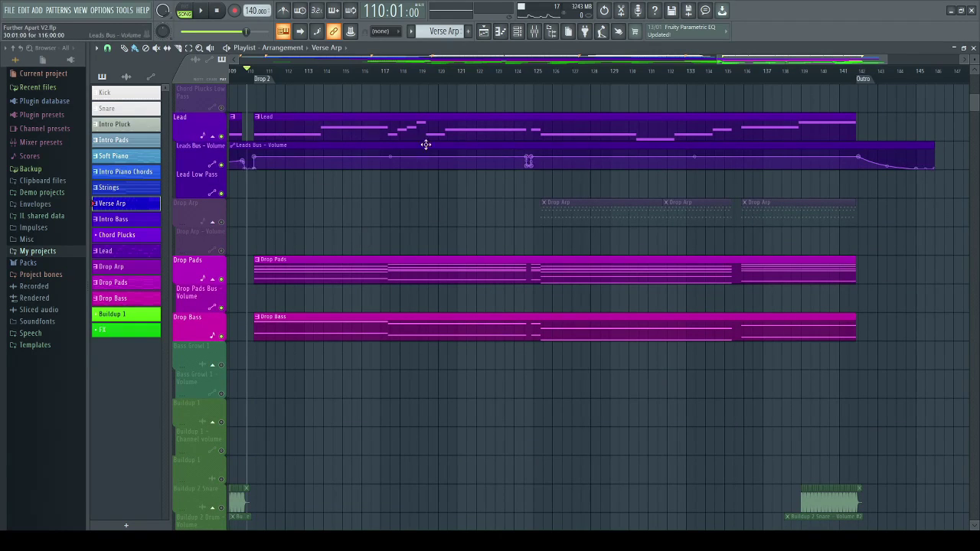
pyautogui.scroll(10, 444, 326)
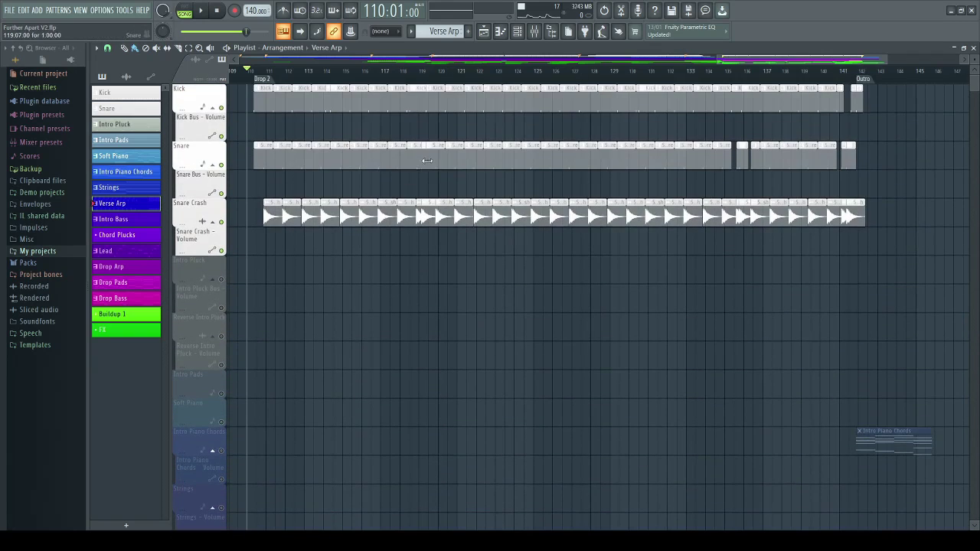
# - Solo Kick and play it briefly from 110:01
pyautogui.rightClick(222, 108)
pyautogui.press('space')
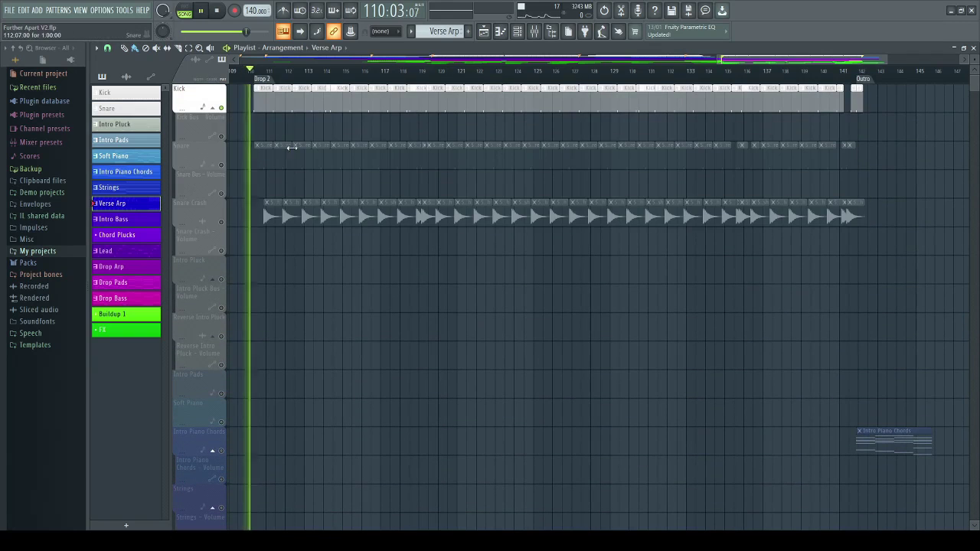
pyautogui.press('space')
# - Restore all tracks, play Drop 2 from 110:01 with Kick muted, and re-enable Kick
pyautogui.rightClick(221, 108)
pyautogui.click(223, 109)
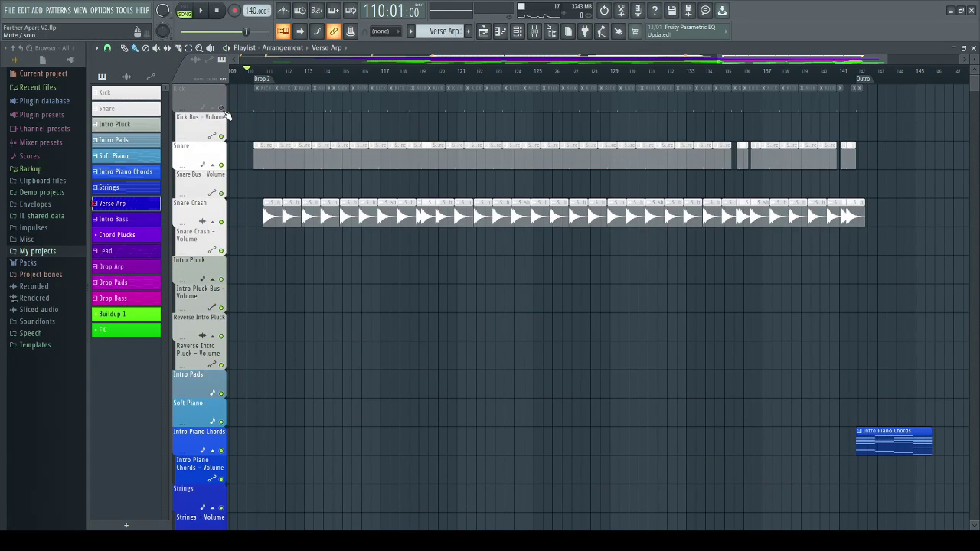
pyautogui.press('space')
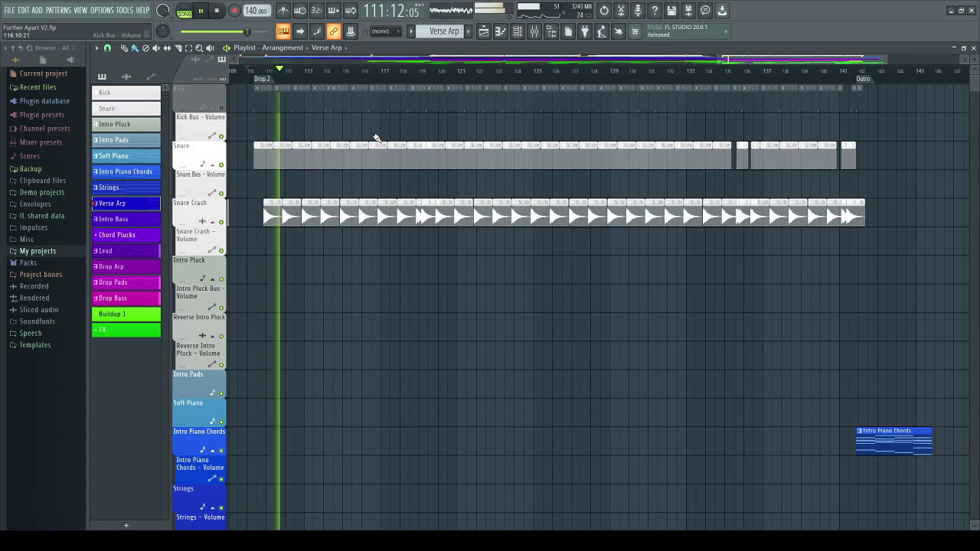
pyautogui.press('space')
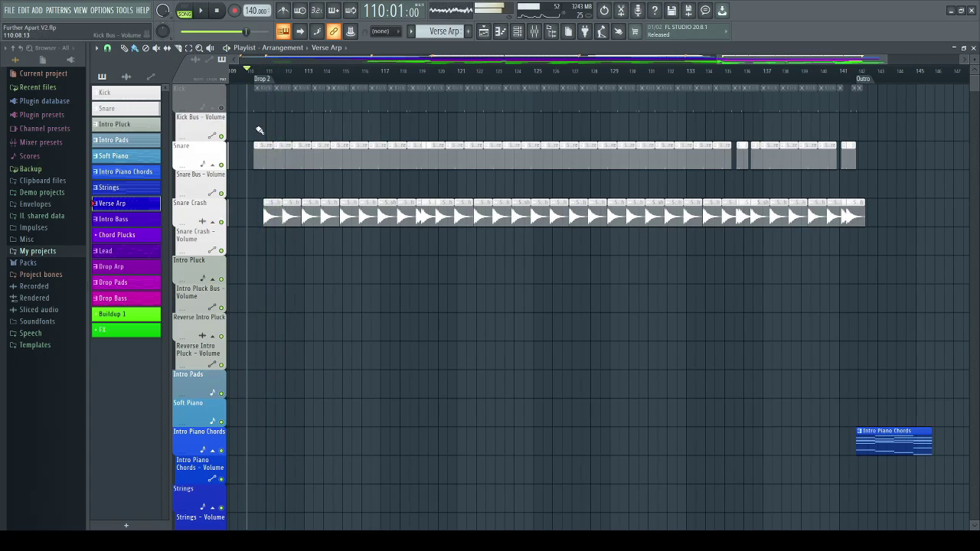
pyautogui.click(222, 109)
# - Move the playback position to 125:01 and play the full arrangement where Drop Arp enters
pyautogui.scroll(-10, 401, 276)
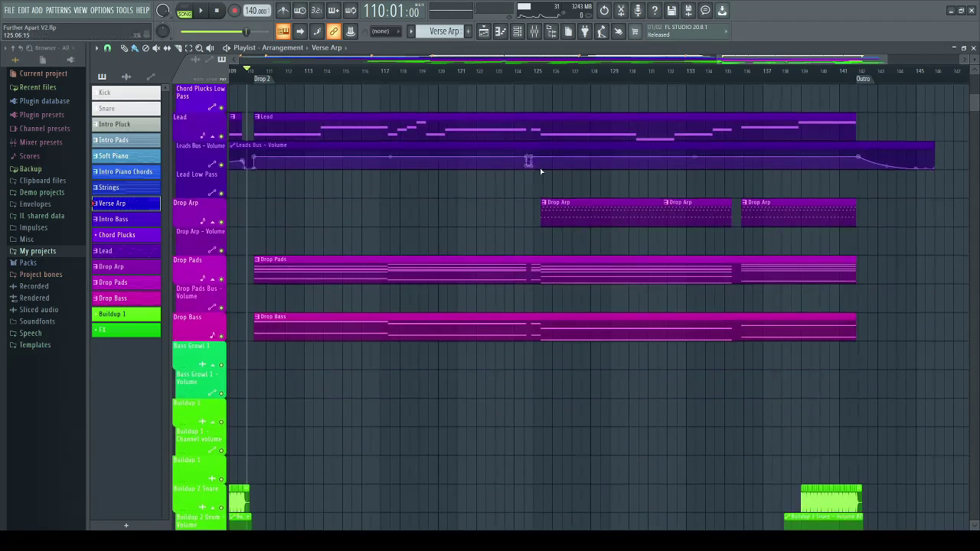
pyautogui.moveTo(542, 76); pyautogui.dragTo(535, 79)
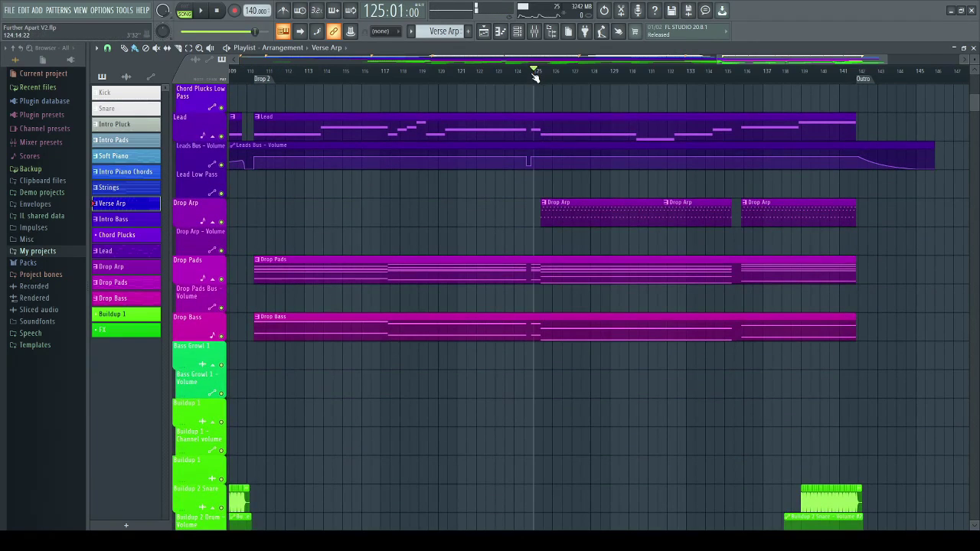
pyautogui.scroll(1, 748, 253)
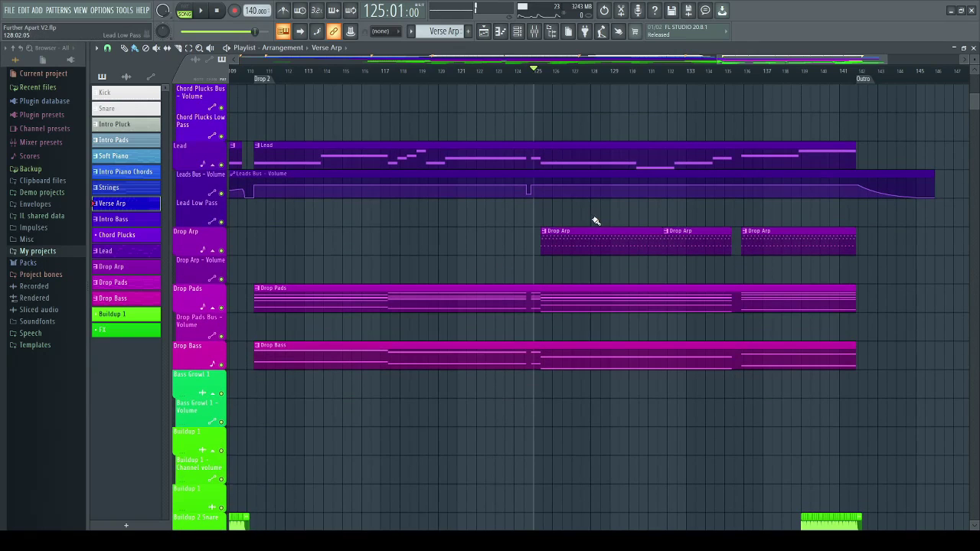
pyautogui.press('space')
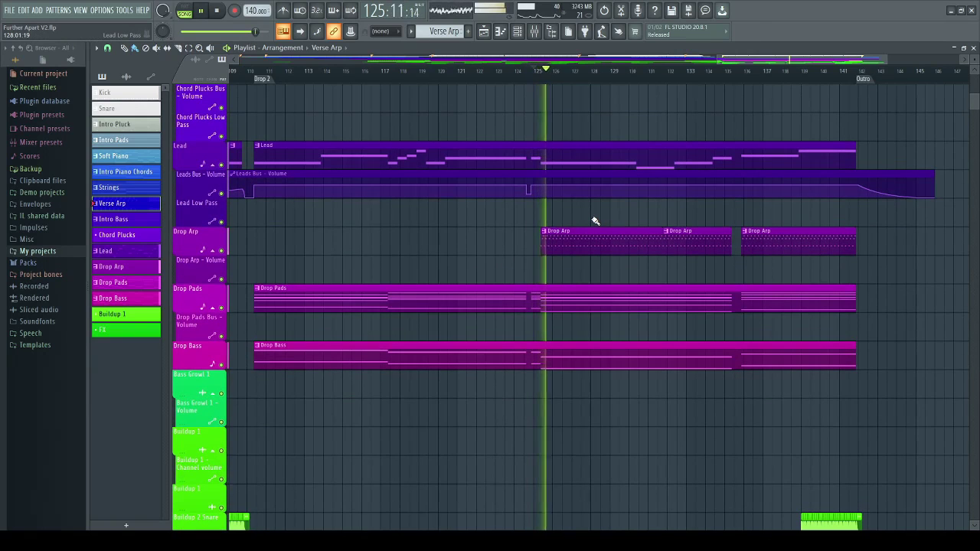
pyautogui.press('space')
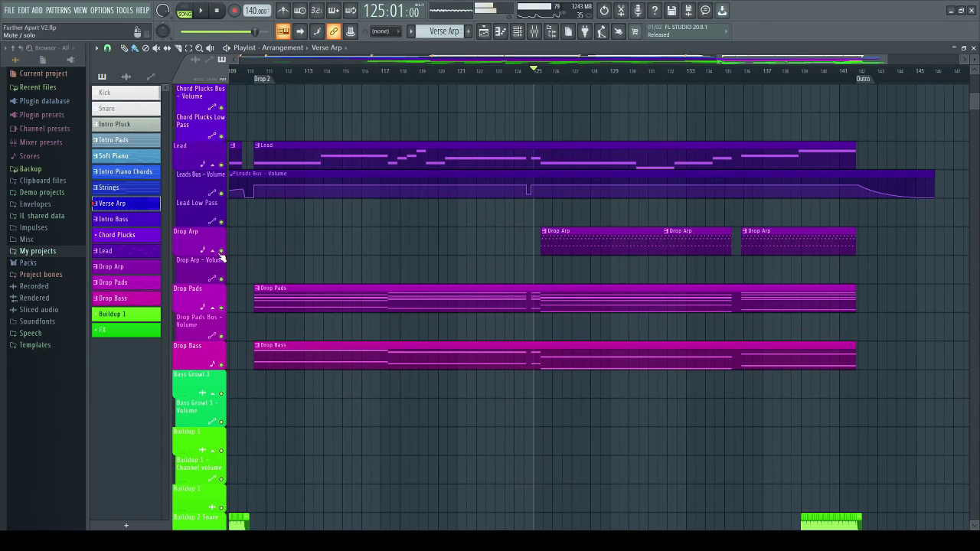
# - Solo Drop Arp with its volume automation and play it from 125:01
pyautogui.rightClick(221, 251)
pyautogui.press('space')
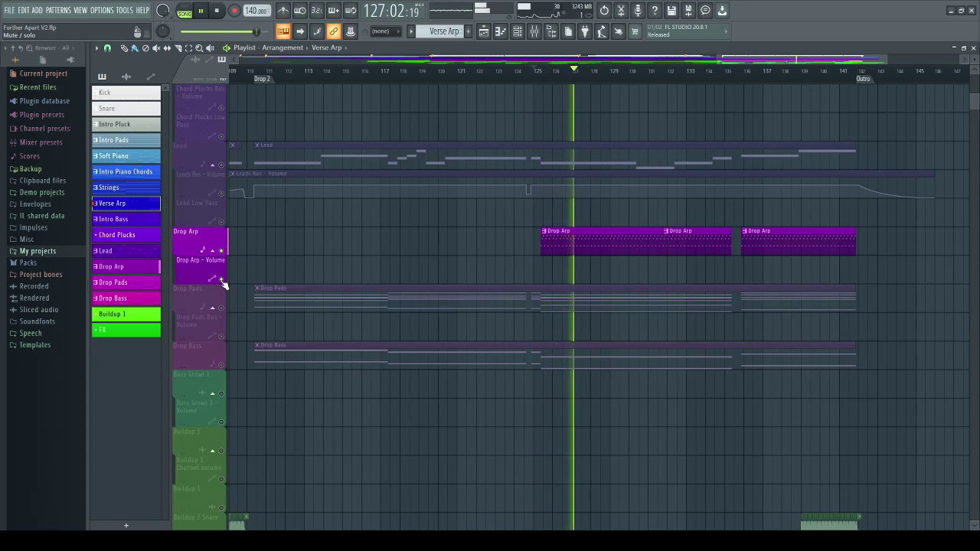
pyautogui.press('space')
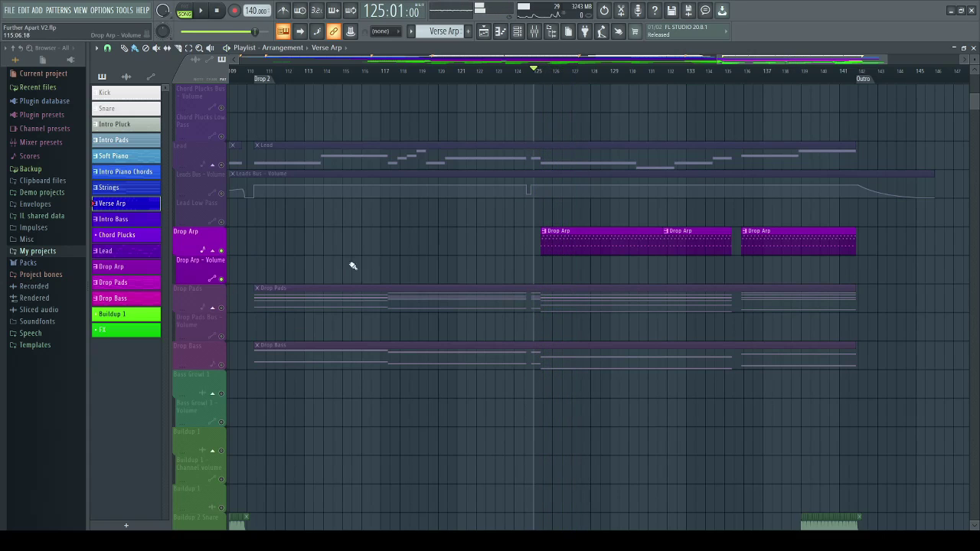
# - Play the soloed Drop Arp from 134:09 across the gap between its clips
pyautogui.click(716, 75)
pyautogui.press('space')
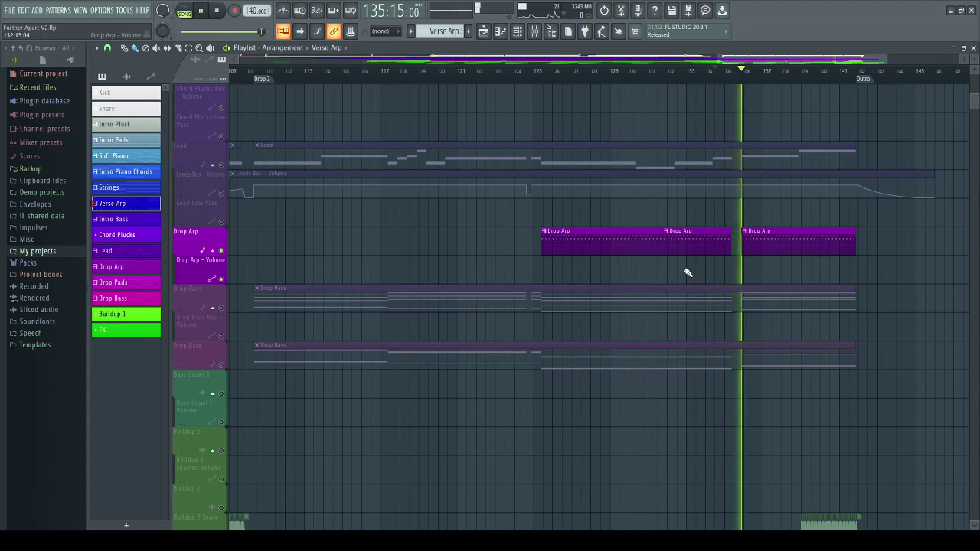
pyautogui.scroll(4, 681, 230)
pyautogui.press('space')
# - Examine the drum fills, risers, impacts and down risers between Drop 2 and the Outro
pyautogui.scroll(-4, 735, 73)
pyautogui.scroll(10, 818, 265)
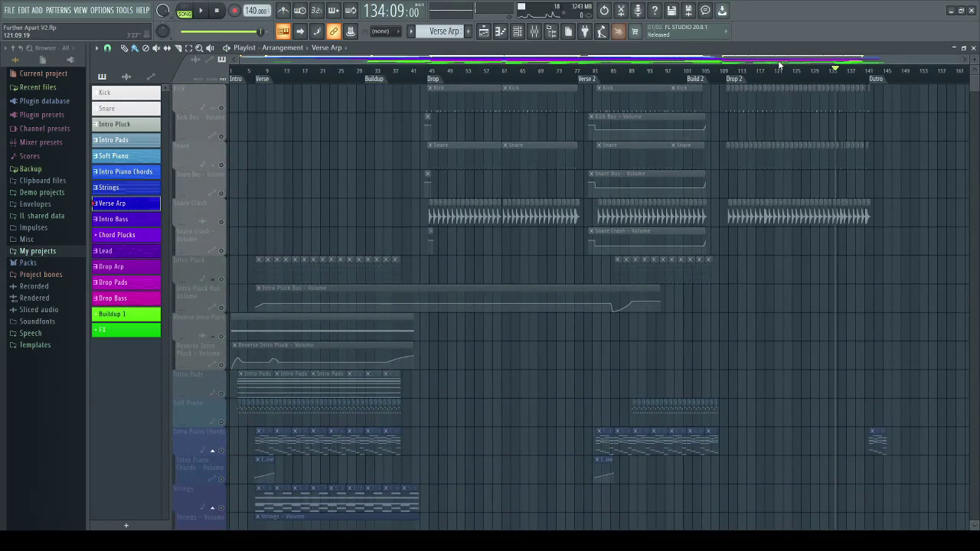
pyautogui.scroll(2, 771, 75)
pyautogui.scroll(2, 772, 76)
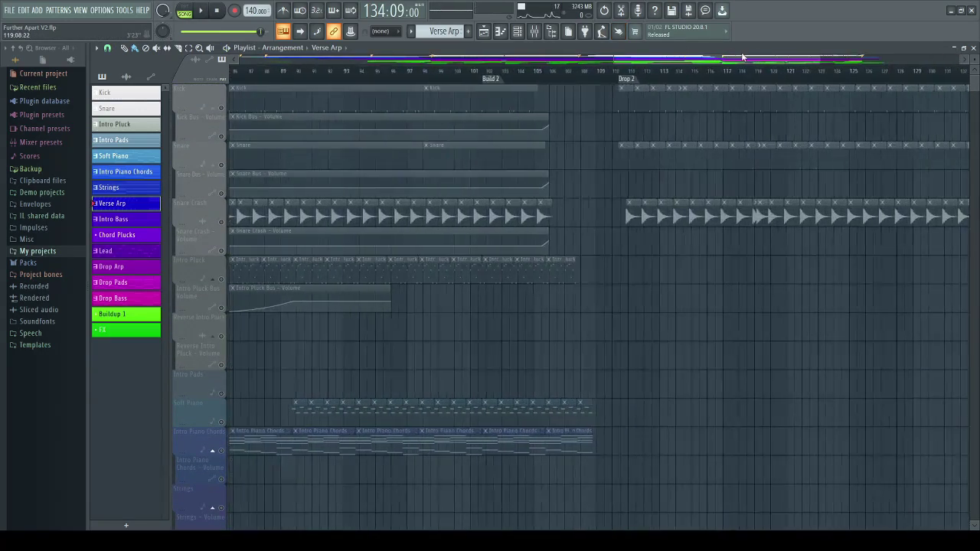
pyautogui.moveTo(743, 59); pyautogui.dragTo(818, 61)
pyautogui.scroll(-15, 780, 208)
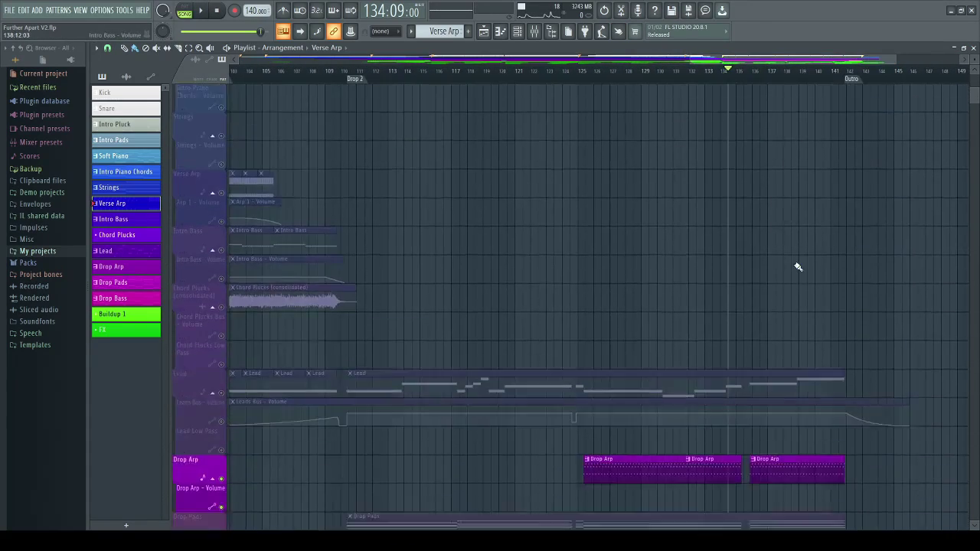
pyautogui.scroll(-5, 769, 259)
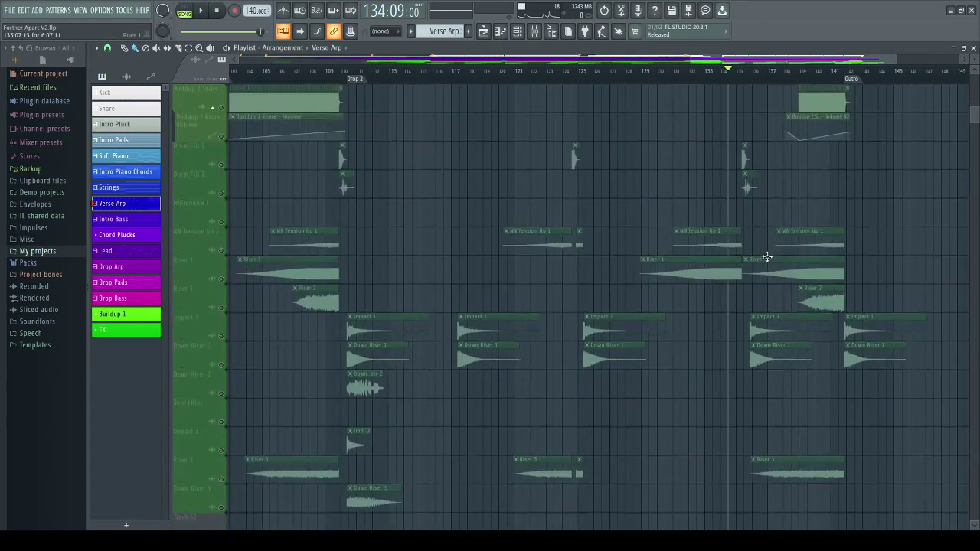
pyautogui.scroll(1, 766, 257)
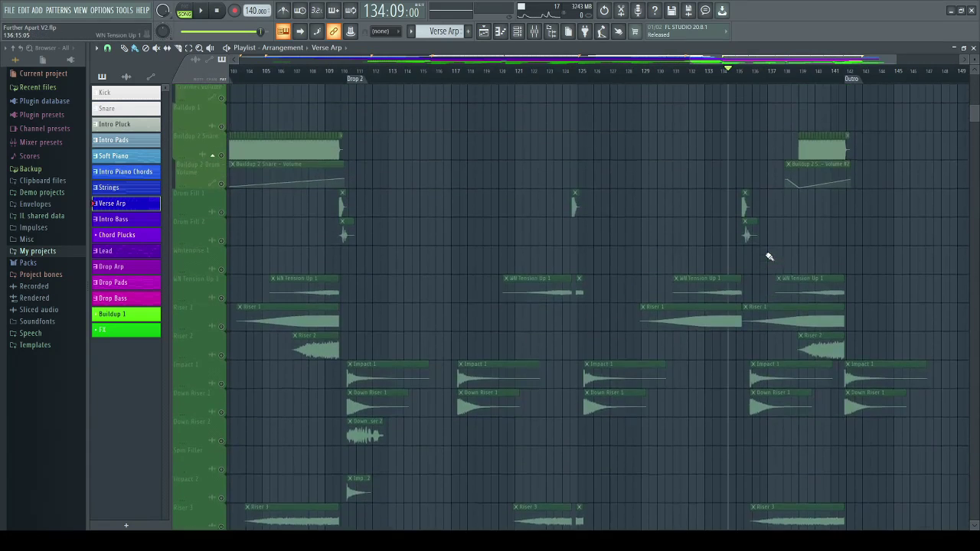
# - Solo the green buildup, drum fill and effects tracks, and play them from 134:09
pyautogui.scroll(14, 770, 324)
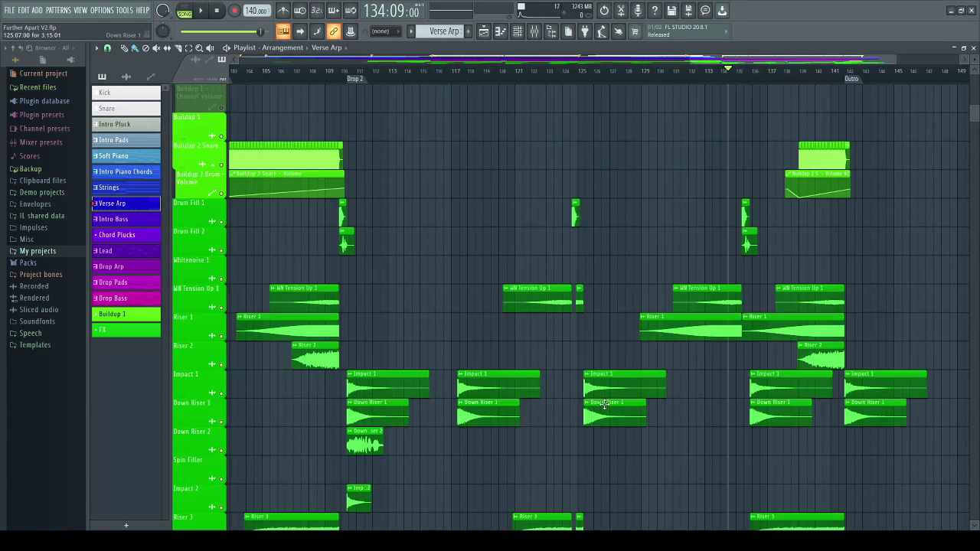
pyautogui.scroll(-13, 782, 320)
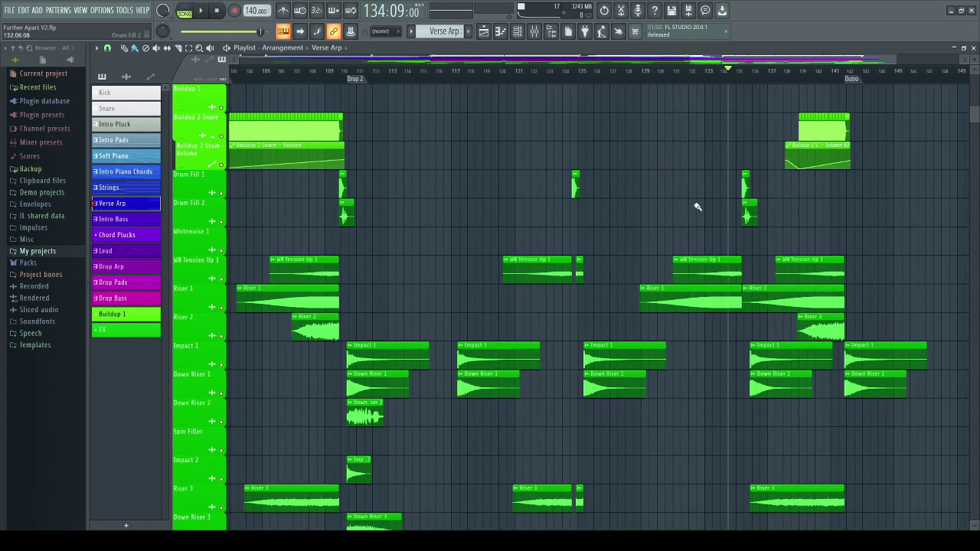
pyautogui.scroll(-2, 849, 274)
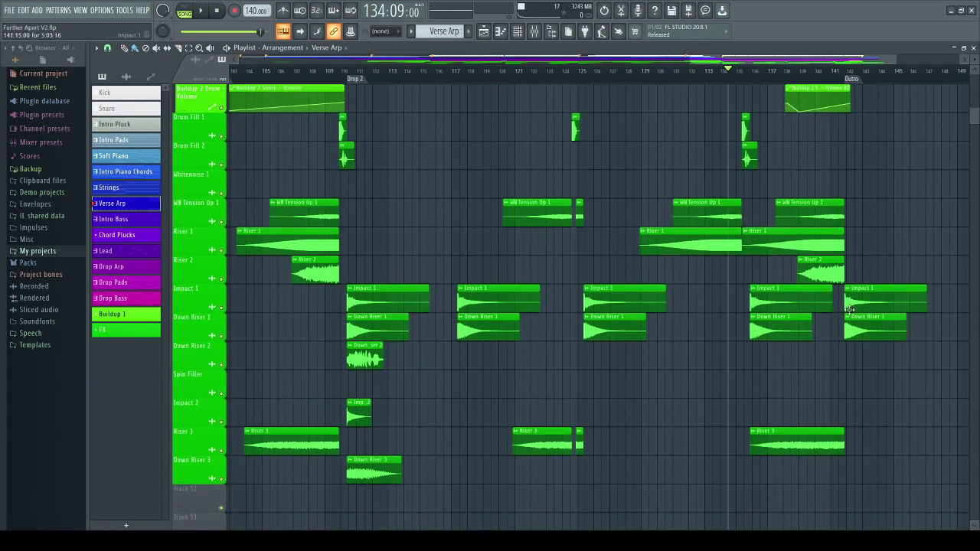
pyautogui.scroll(4, 890, 291)
pyautogui.scroll(-1, 889, 291)
pyautogui.press('space')
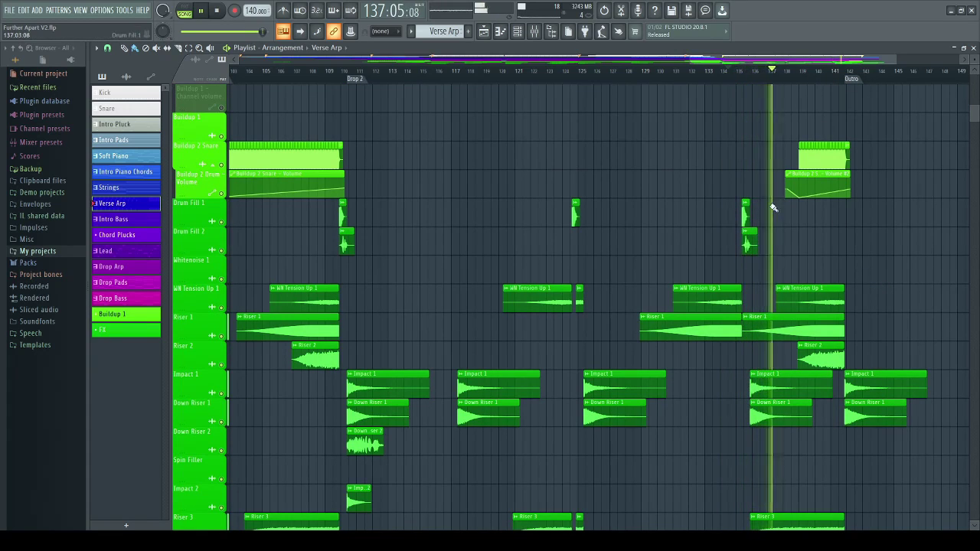
pyautogui.press('space')
# - Move the playback position to 138:09 and play the Buildup 2 Snare and riser clips into the Outro
pyautogui.click(796, 80)
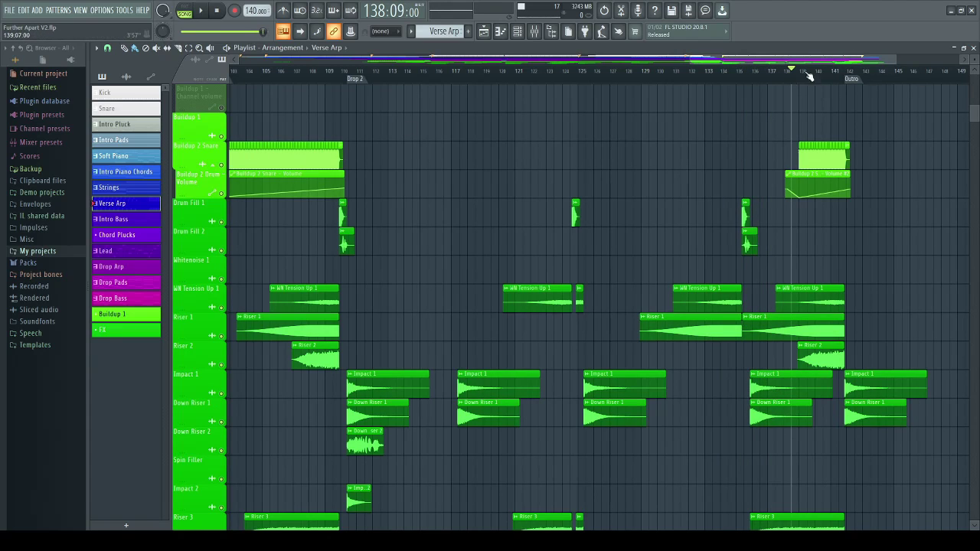
pyautogui.scroll(-2, 855, 331)
pyautogui.scroll(3, 855, 329)
pyautogui.scroll(-2, 909, 392)
pyautogui.scroll(-7, 865, 396)
pyautogui.scroll(5, 817, 400)
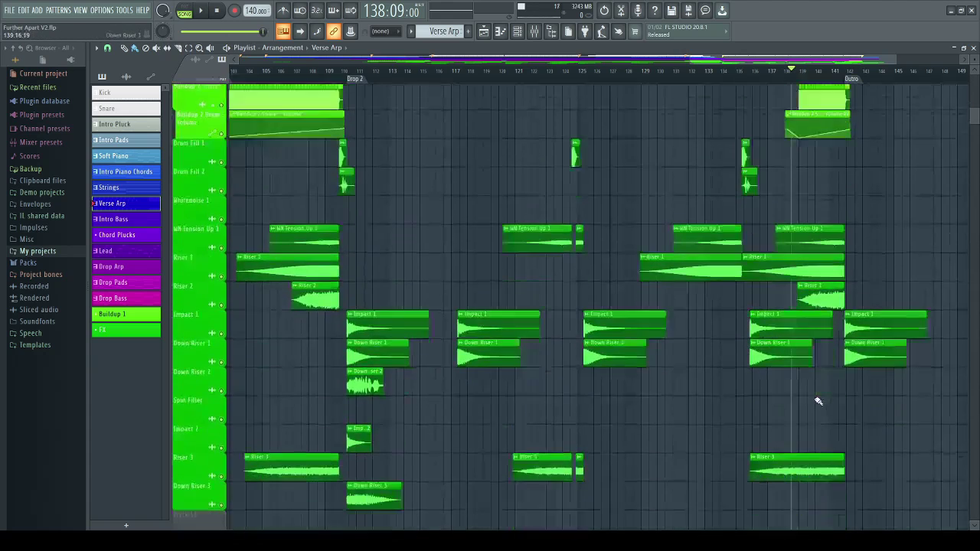
pyautogui.press('space')
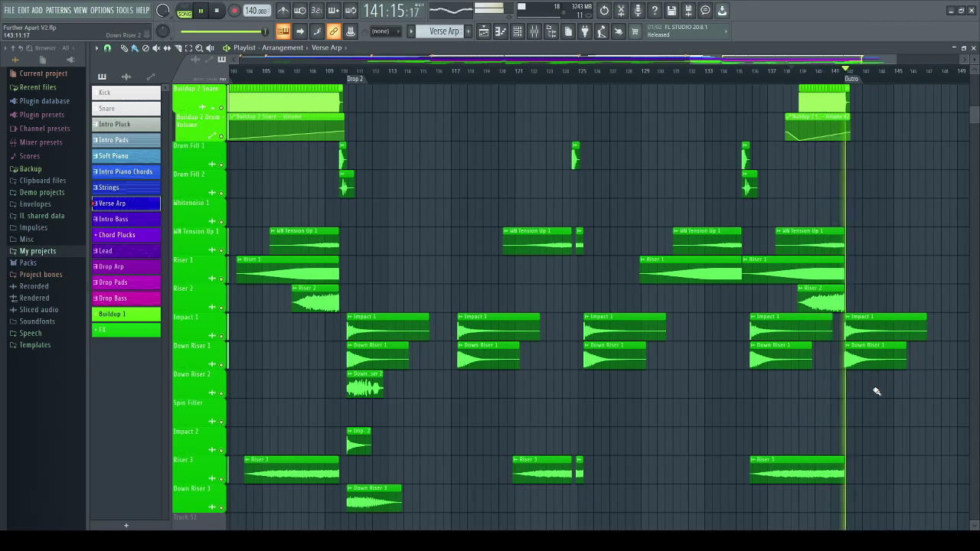
# - Examine the Leads Bus - Volume automation around the Outro, stop playback, and return to the effects tracks
pyautogui.scroll(1, 933, 245)
pyautogui.scroll(10, 898, 302)
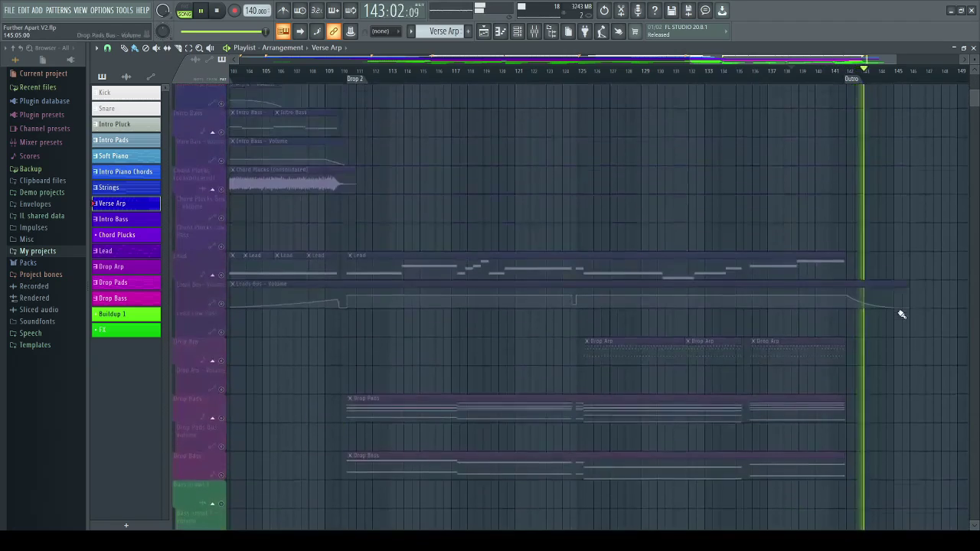
pyautogui.press('space')
pyautogui.scroll(-10, 899, 317)
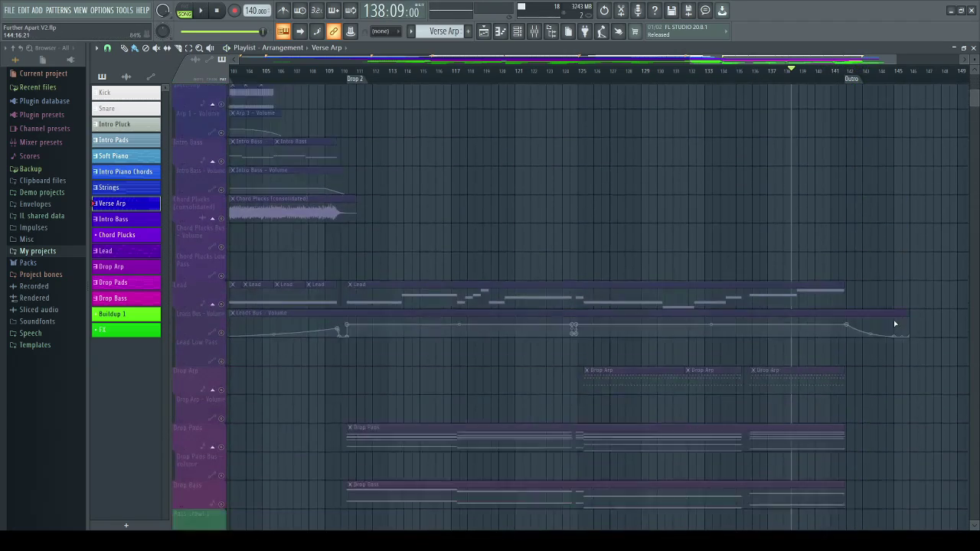
pyautogui.scroll(-9, 898, 324)
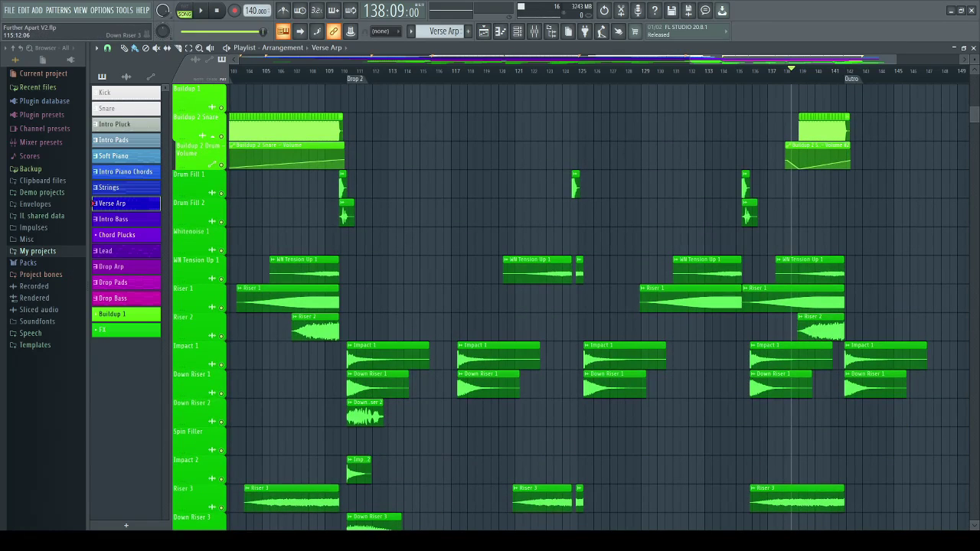
# - Play the Outro from 141:09 to hear the Intro Piano Chords clip with the full mix, and stop playback
pyautogui.scroll(20, 569, 320)
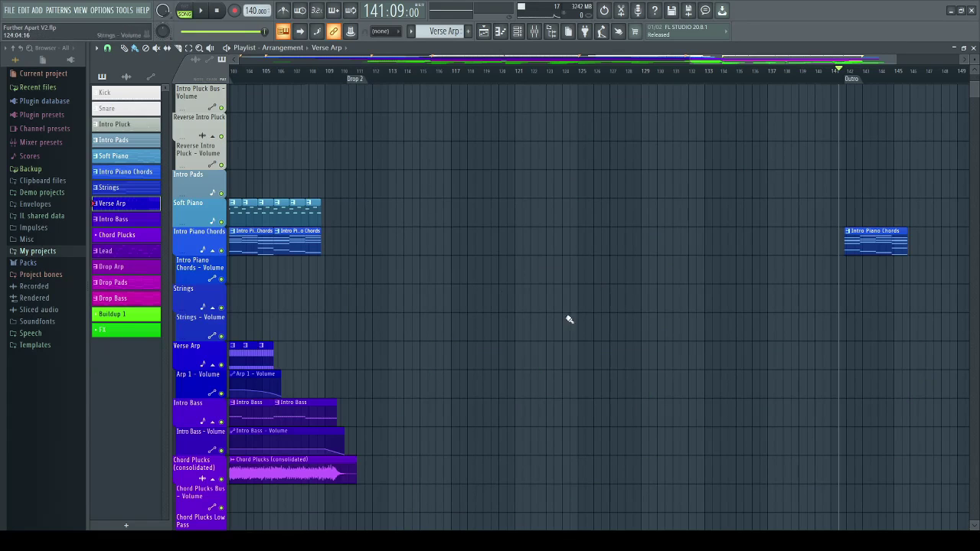
pyautogui.moveTo(711, 62); pyautogui.dragTo(745, 75)
pyautogui.scroll(3, 768, 87)
pyautogui.scroll(-4, 771, 86)
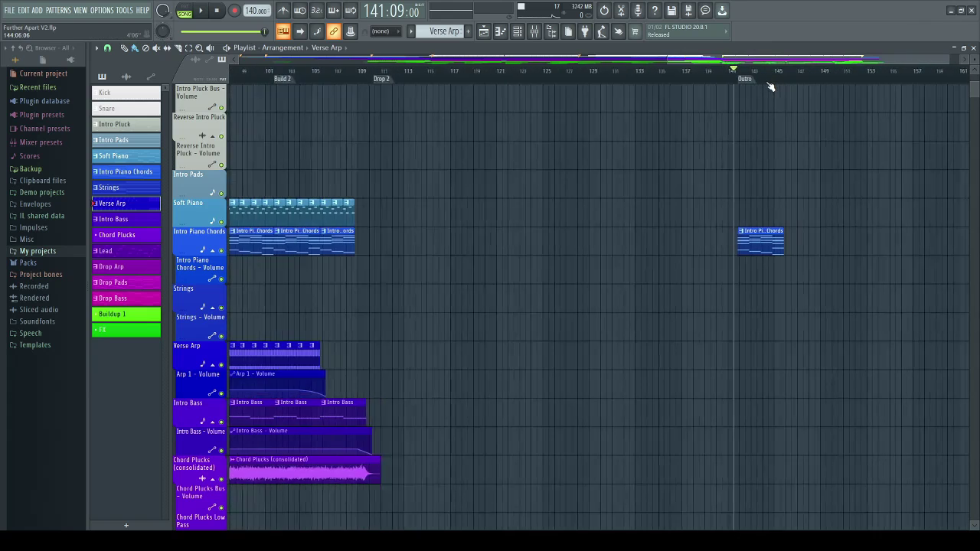
pyautogui.scroll(3, 771, 86)
pyautogui.scroll(-1, 771, 86)
pyautogui.scroll(-1, 771, 86)
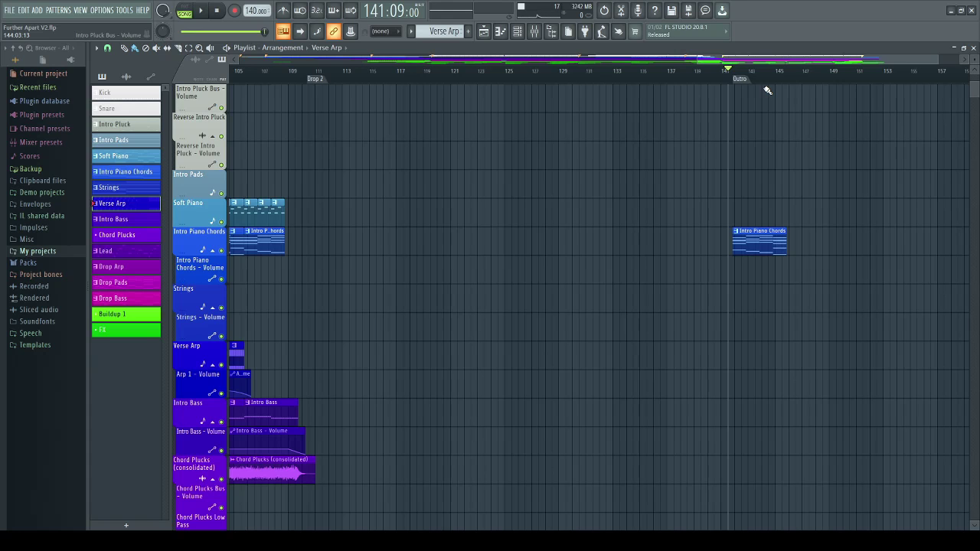
pyautogui.scroll(-2, 773, 100)
pyautogui.press('space')
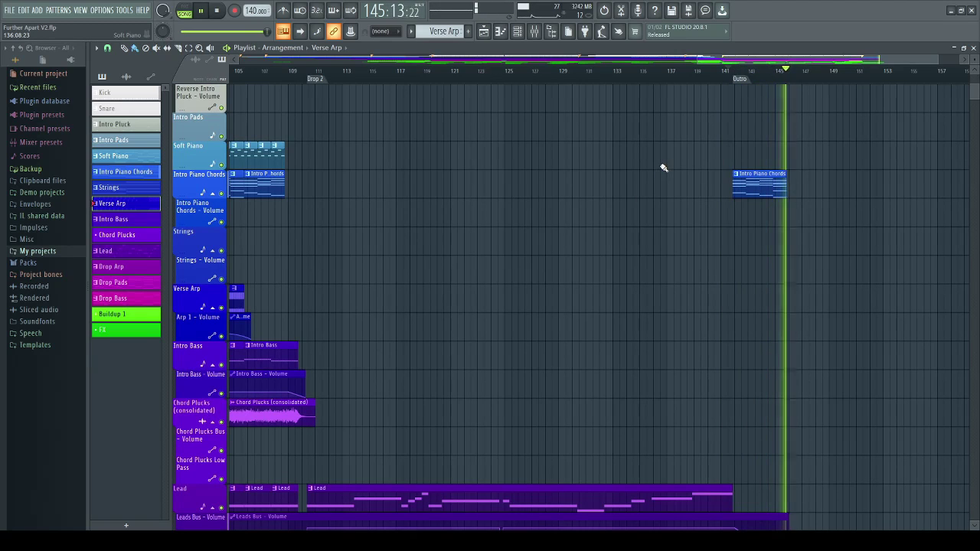
pyautogui.press('space')
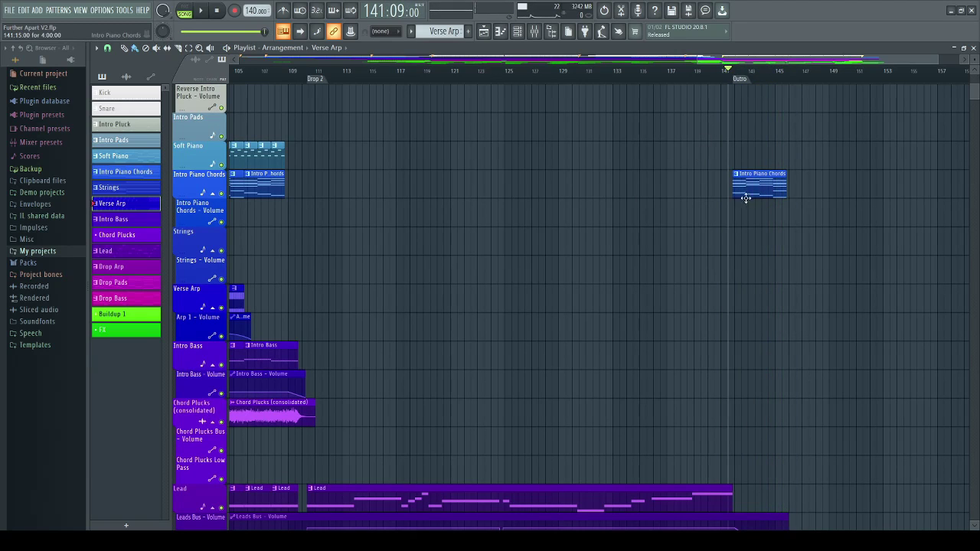
# - Solo the Intro Piano Chords track, play its Outro clip from 141:09, and restore all the other tracks
pyautogui.rightClick(223, 195)
pyautogui.press('space')
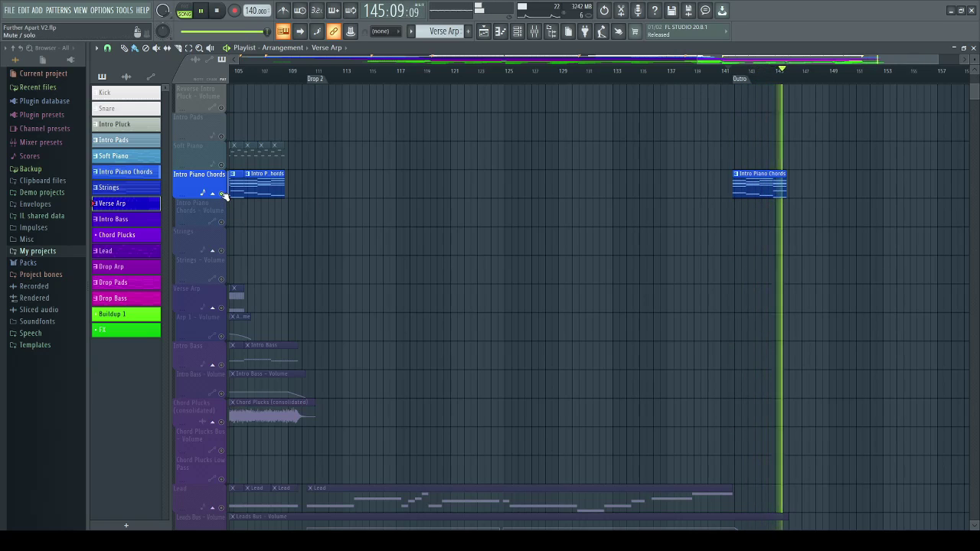
pyautogui.press('space')
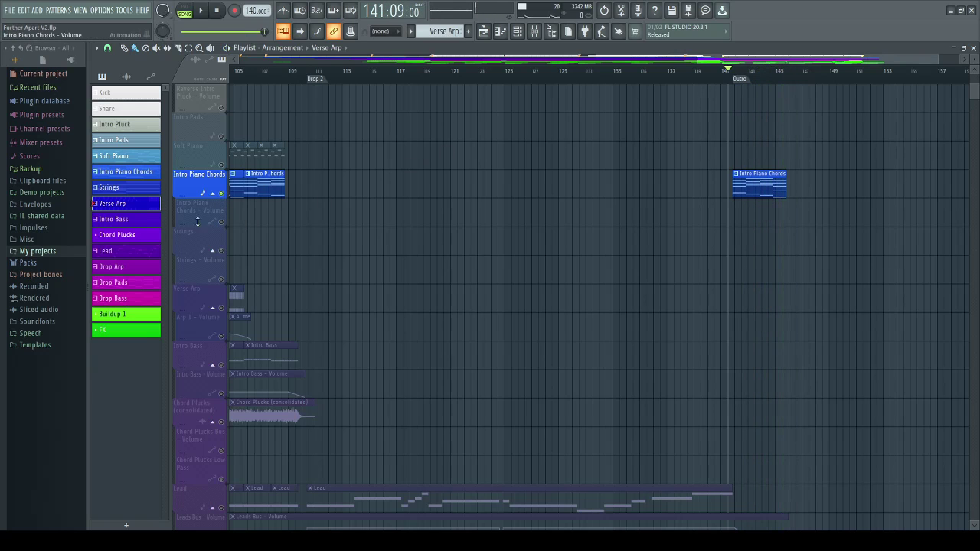
pyautogui.rightClick(221, 195)
# - Move the playback position to 140:01, review the Outro's tracks, and play the transition from Drop 2 into the Outro
pyautogui.scroll(1, 726, 112)
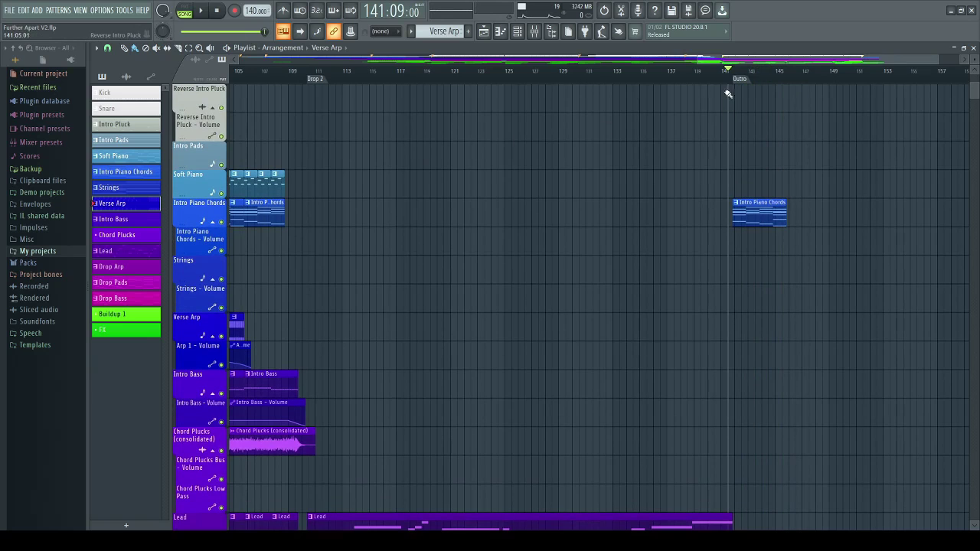
pyautogui.moveTo(718, 82); pyautogui.dragTo(711, 81)
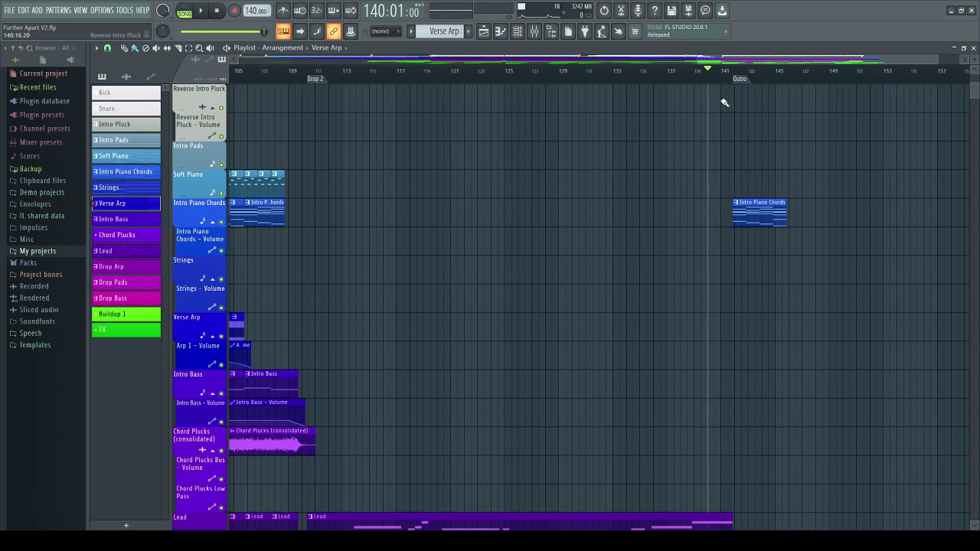
pyautogui.scroll(-3, 783, 237)
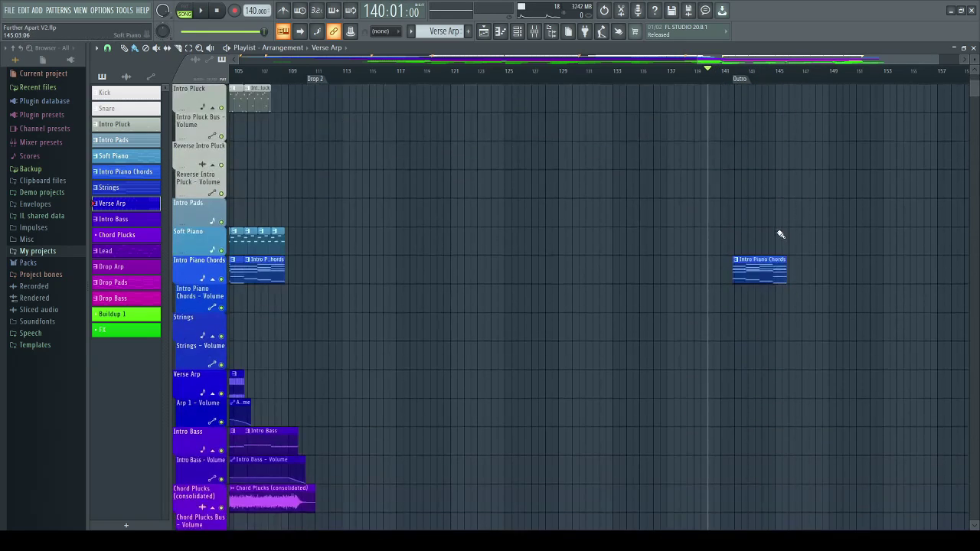
pyautogui.scroll(-9, 785, 239)
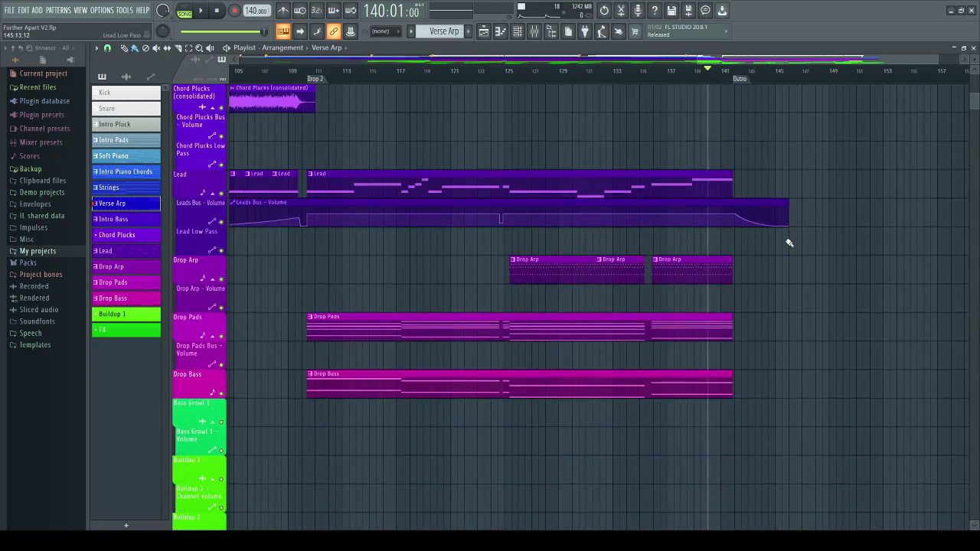
pyautogui.scroll(12, 789, 243)
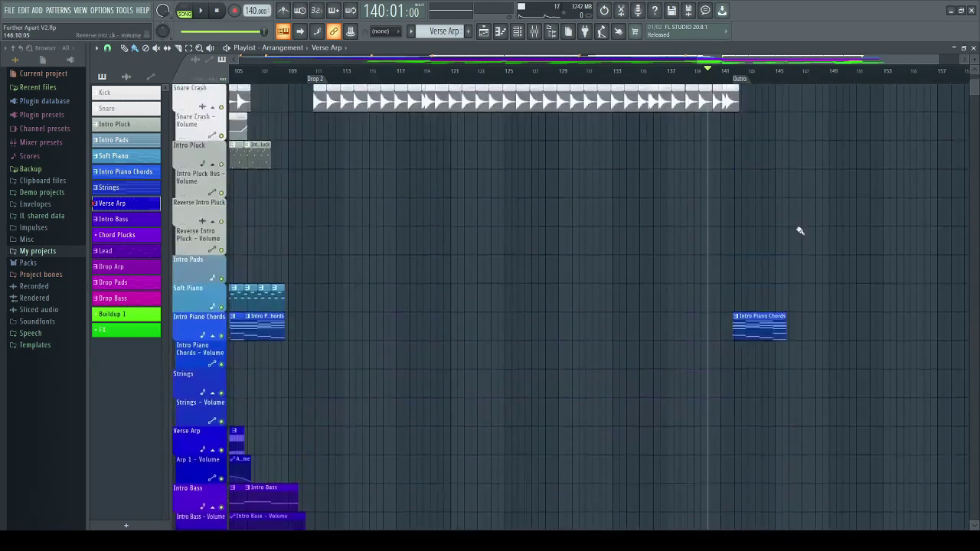
pyautogui.scroll(-6, 800, 231)
pyautogui.press('space')
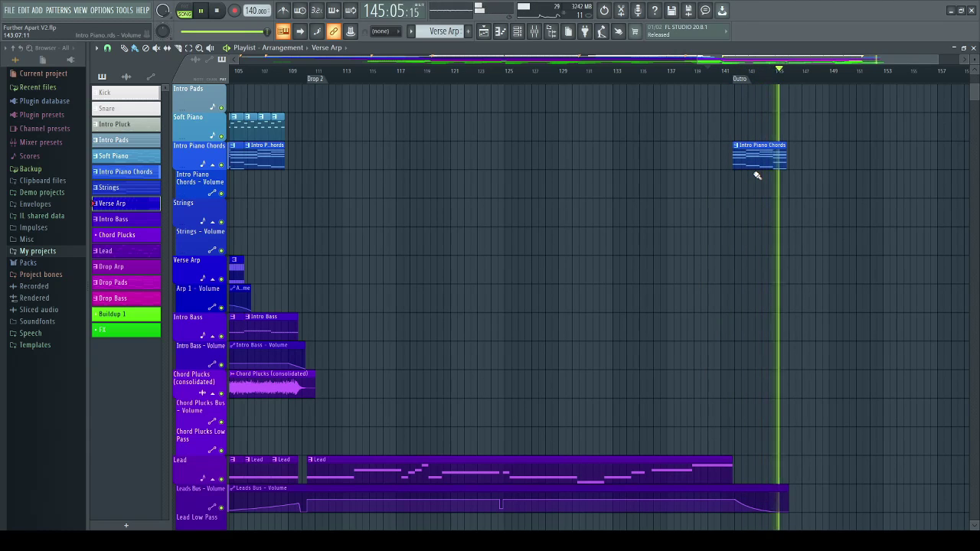
pyautogui.press('space')
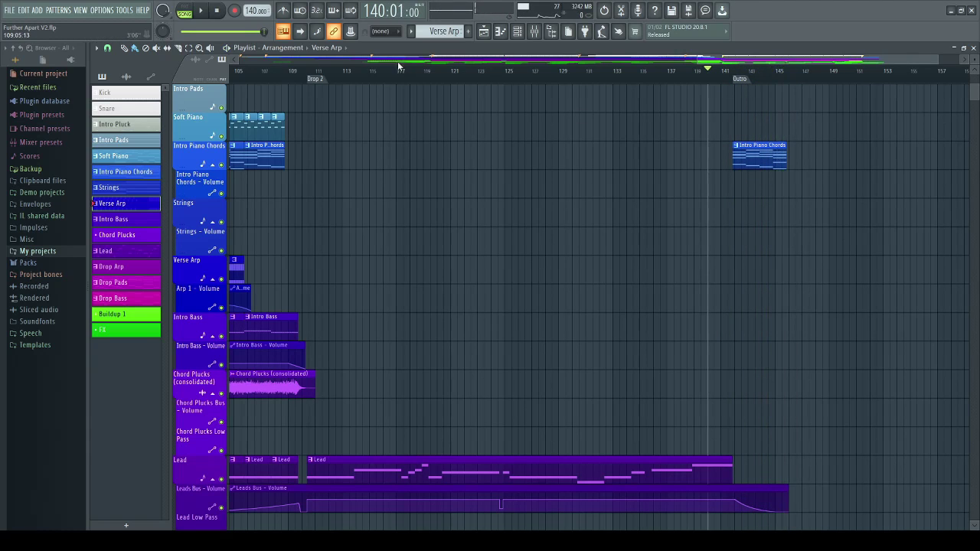
# - Show the whole arrangement from Intro to Outro, return playback to the start, and look over the tracks from the drums down to Drop Bass
pyautogui.moveTo(695, 56); pyautogui.dragTo(239, 56)
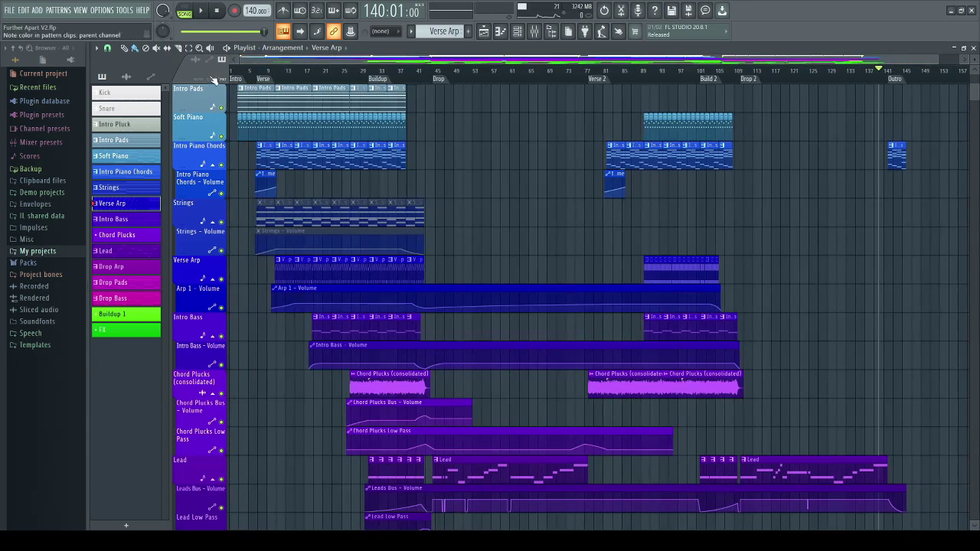
pyautogui.press('Home')
pyautogui.scroll(5, 729, 145)
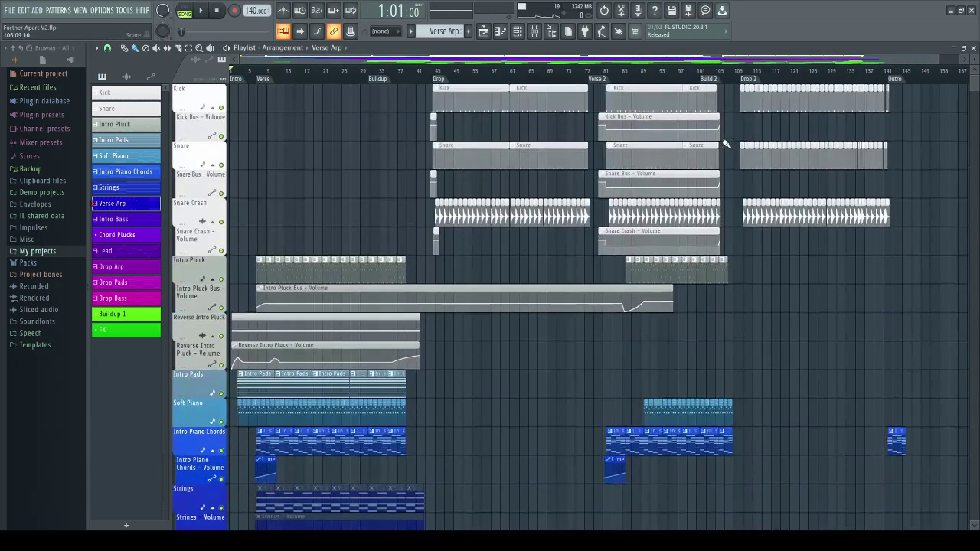
pyautogui.scroll(-8, 322, 168)
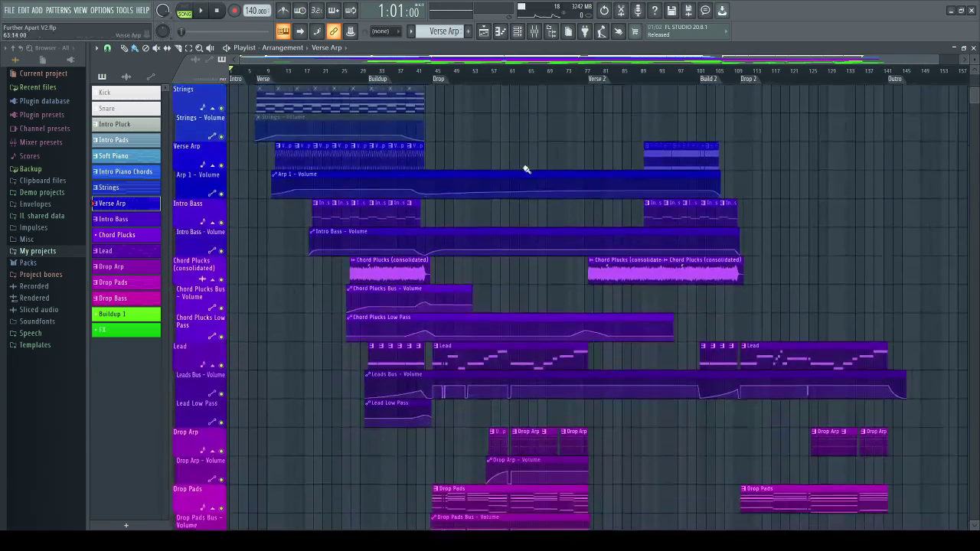
pyautogui.scroll(-2, 529, 163)
pyautogui.scroll(-1, 545, 155)
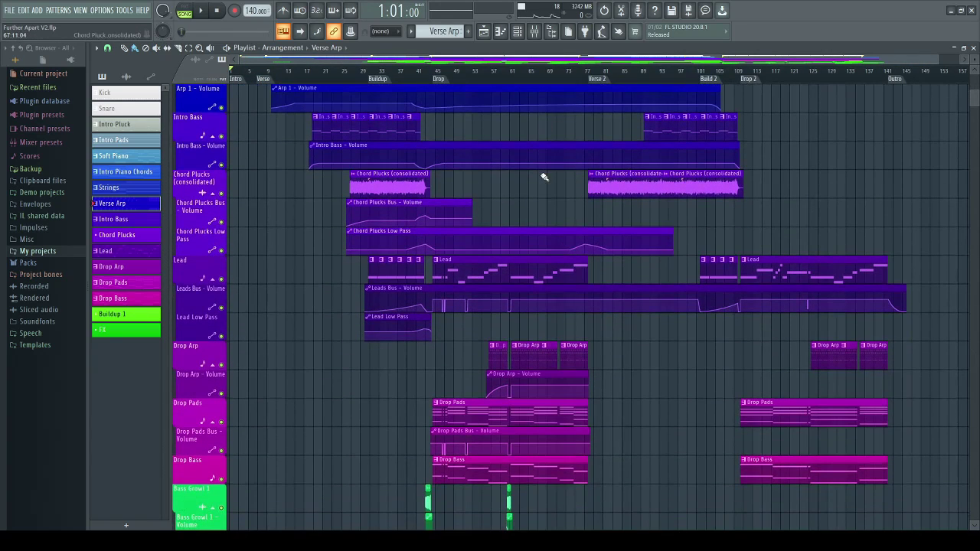